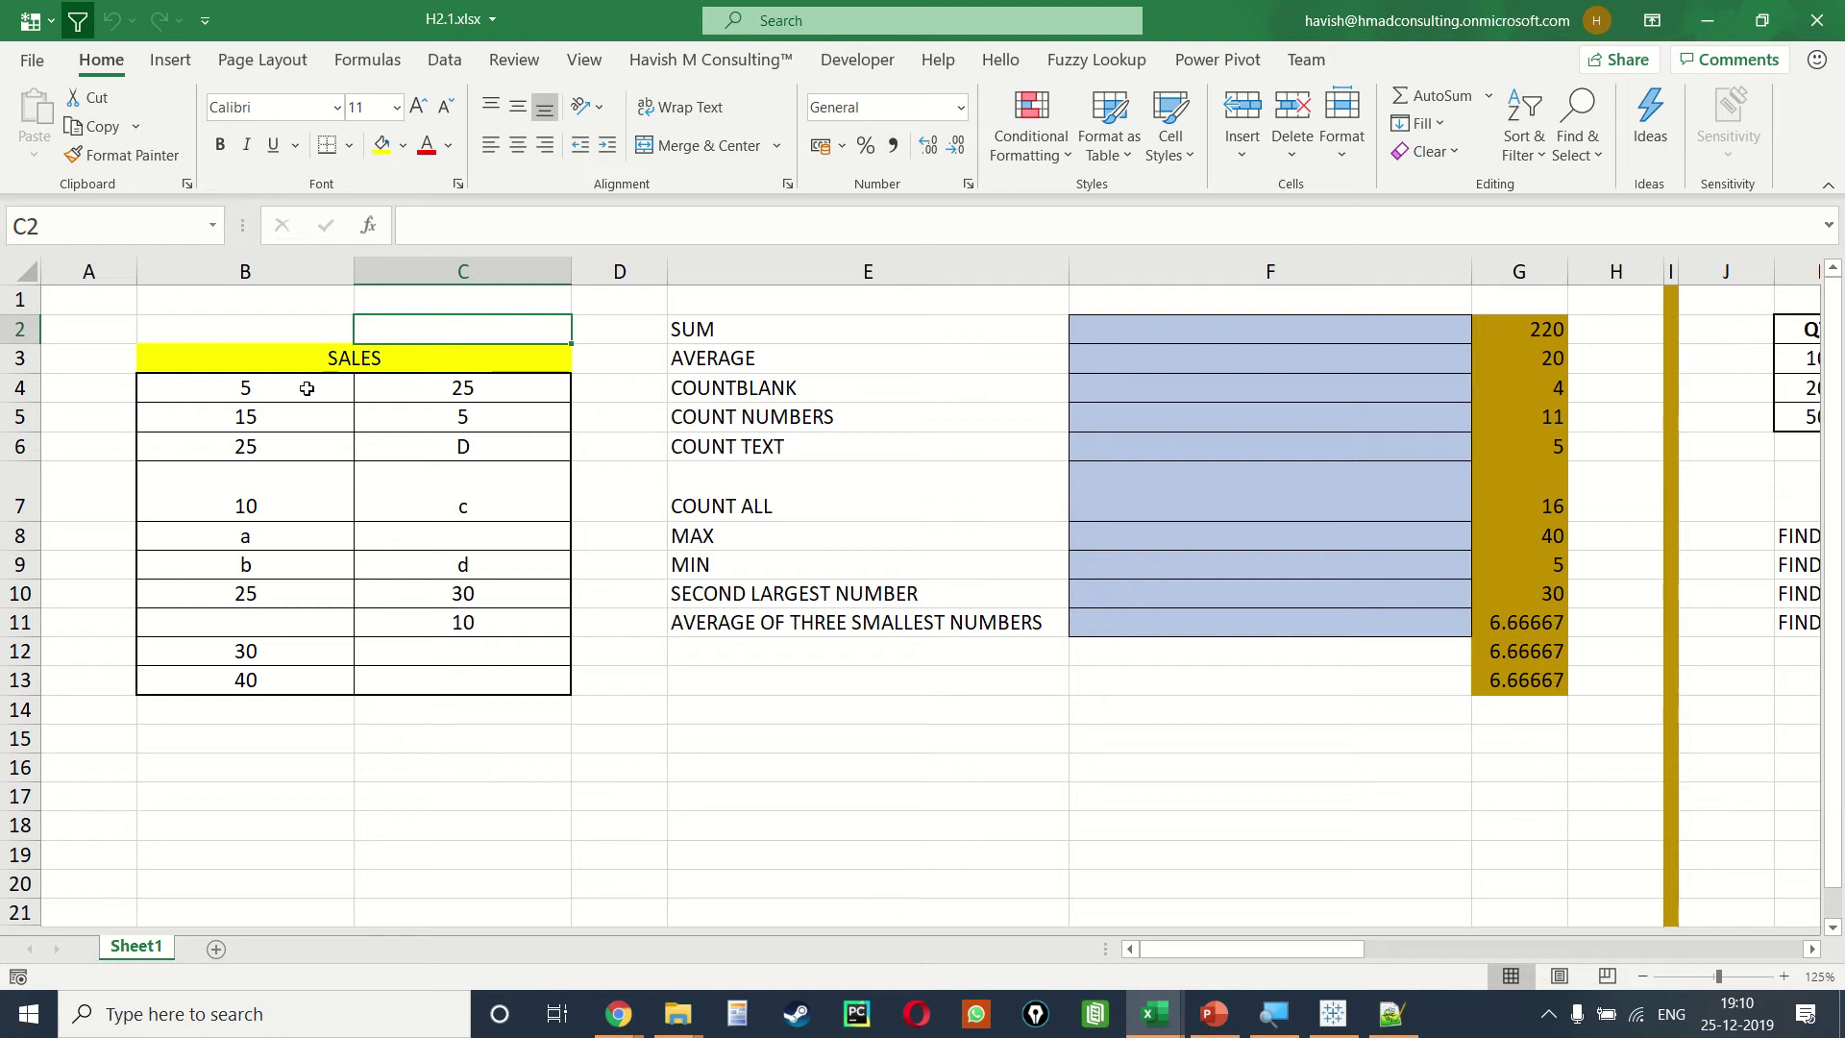
# Step: Check that the SALES values in B4:C13 are the named range data, and total them in F2 with =SUM(data)
pyautogui.moveTo(303, 389); pyautogui.dragTo(523, 673)
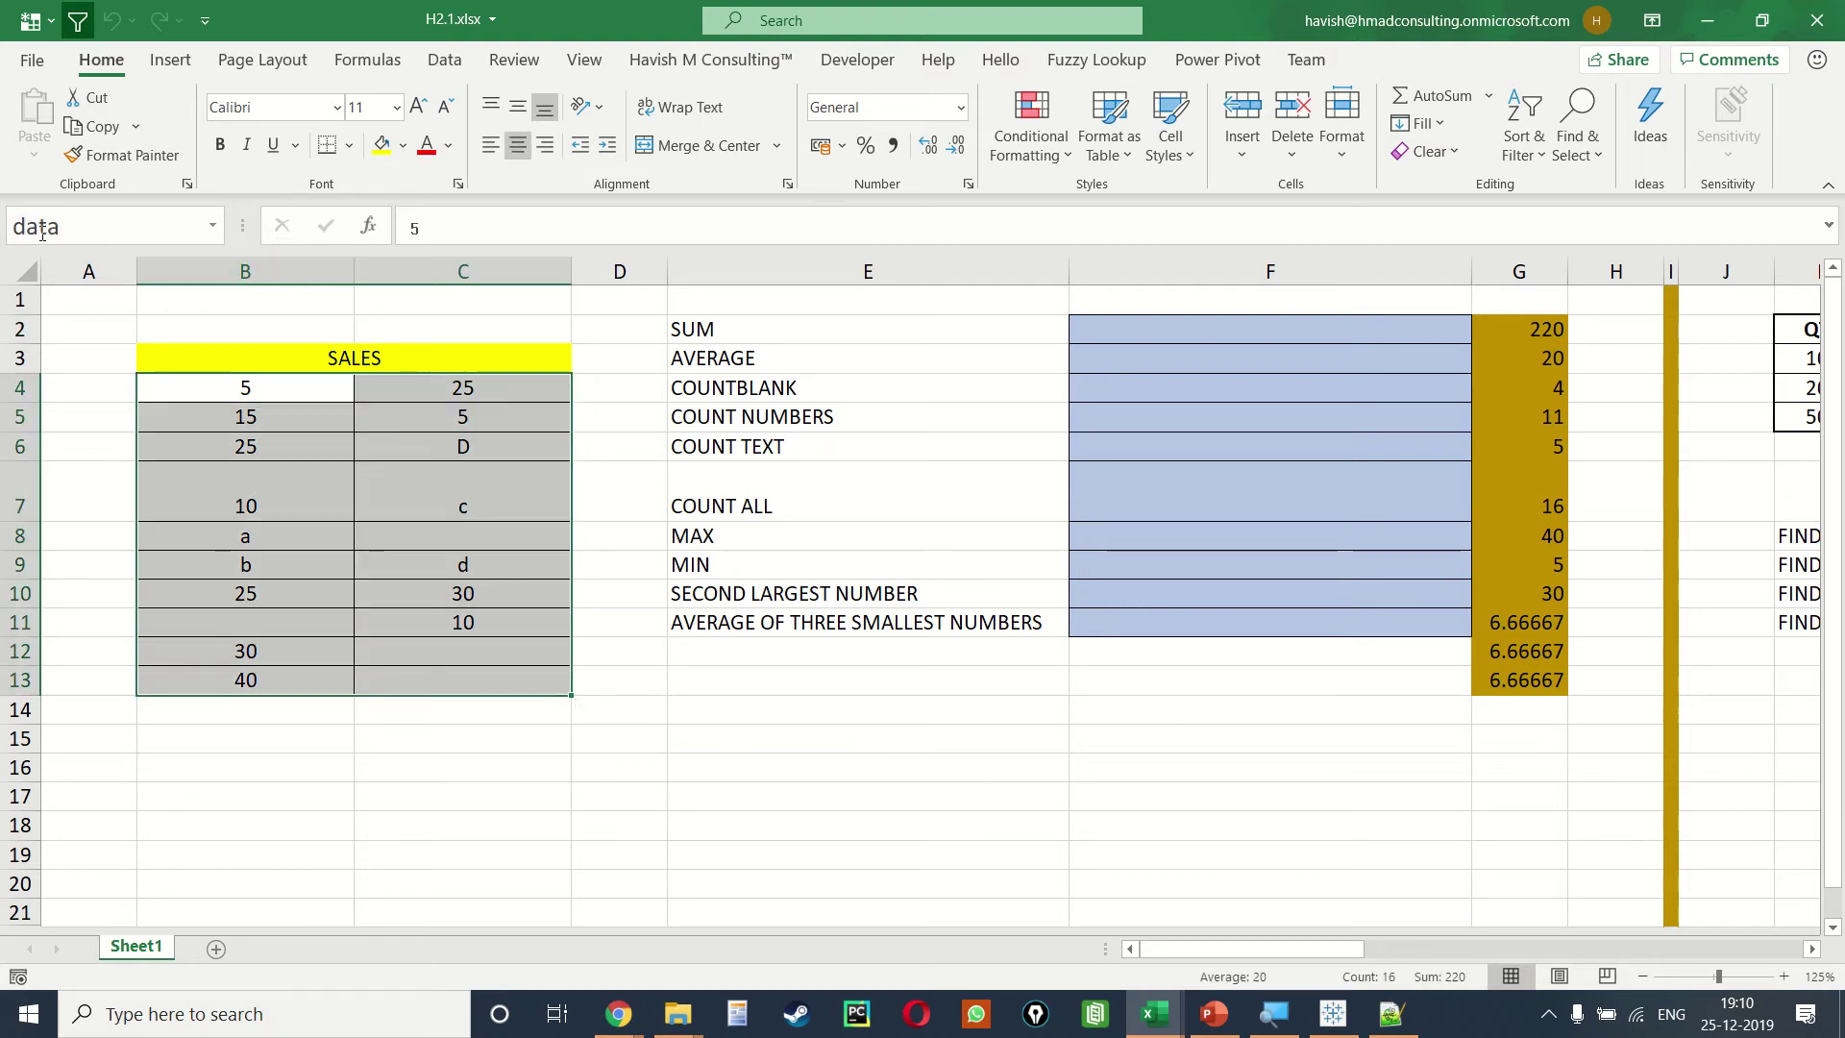
pyautogui.click(1110, 337)
pyautogui.write('=su')
pyautogui.press('Tab')
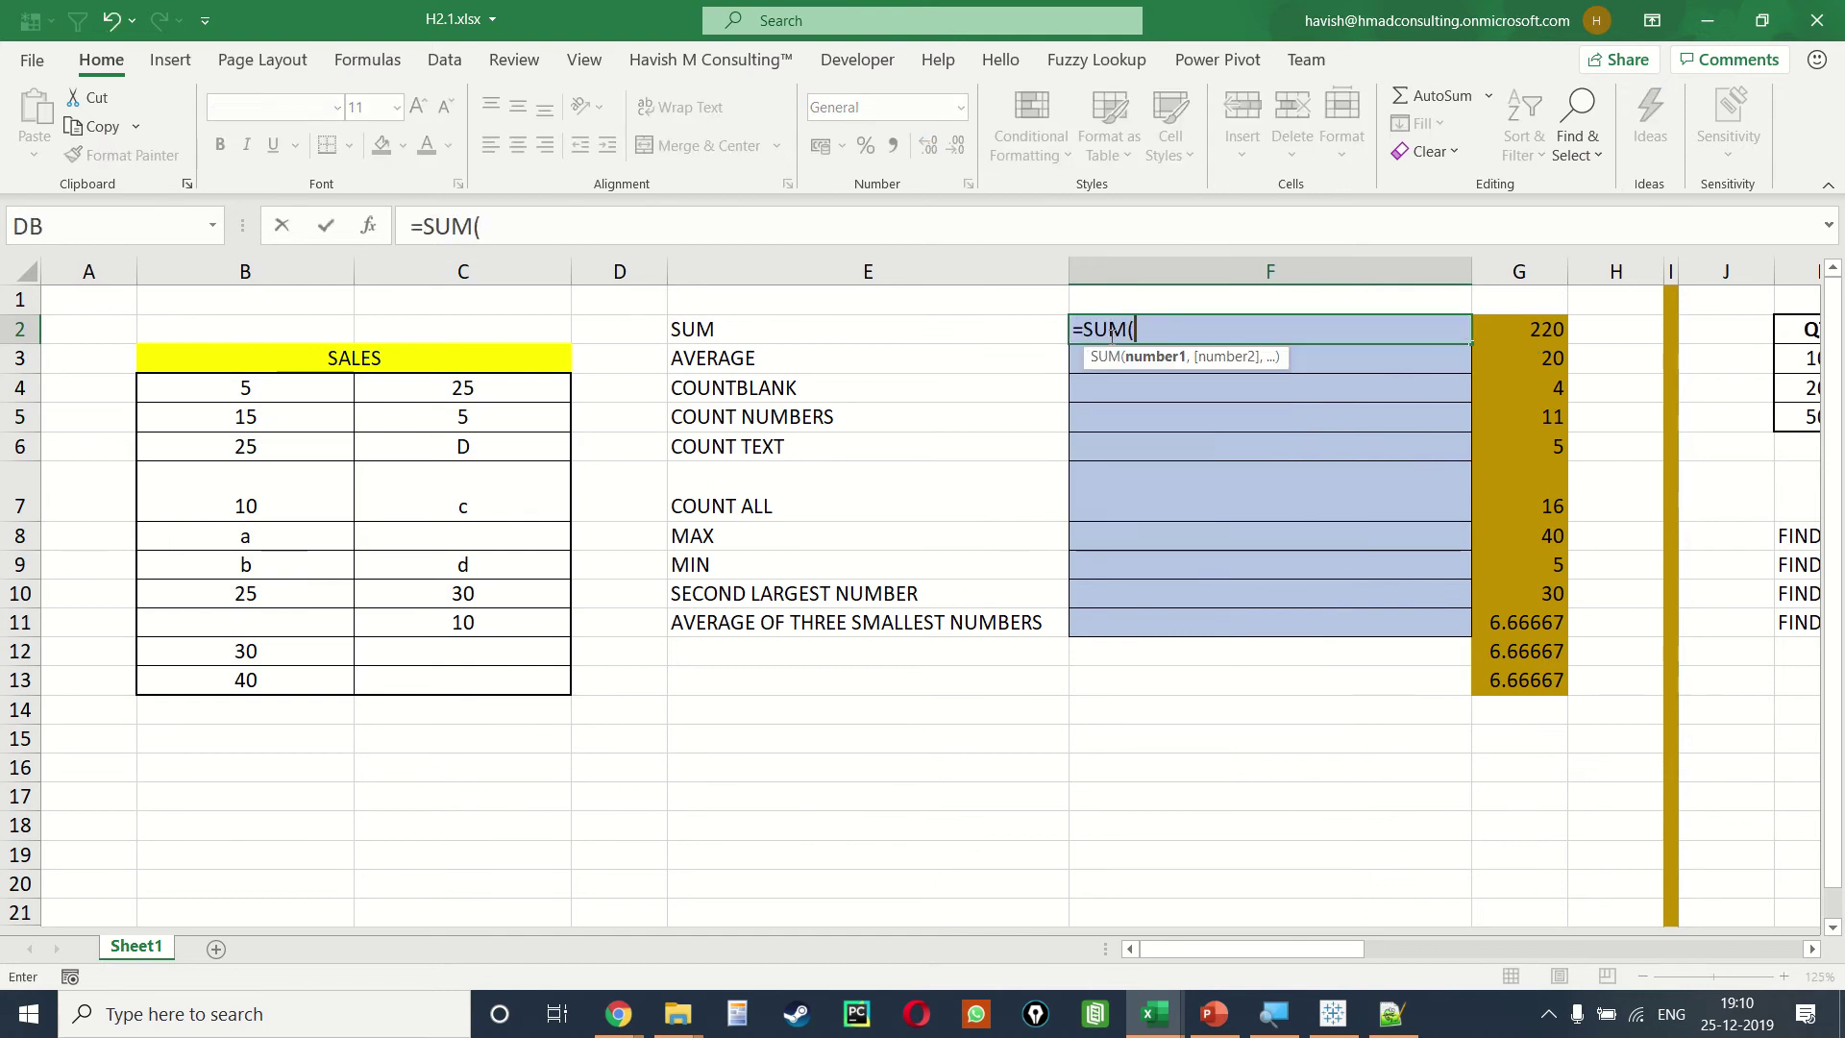
pyautogui.write('data')
pyautogui.press('Tab')
pyautogui.write(')')
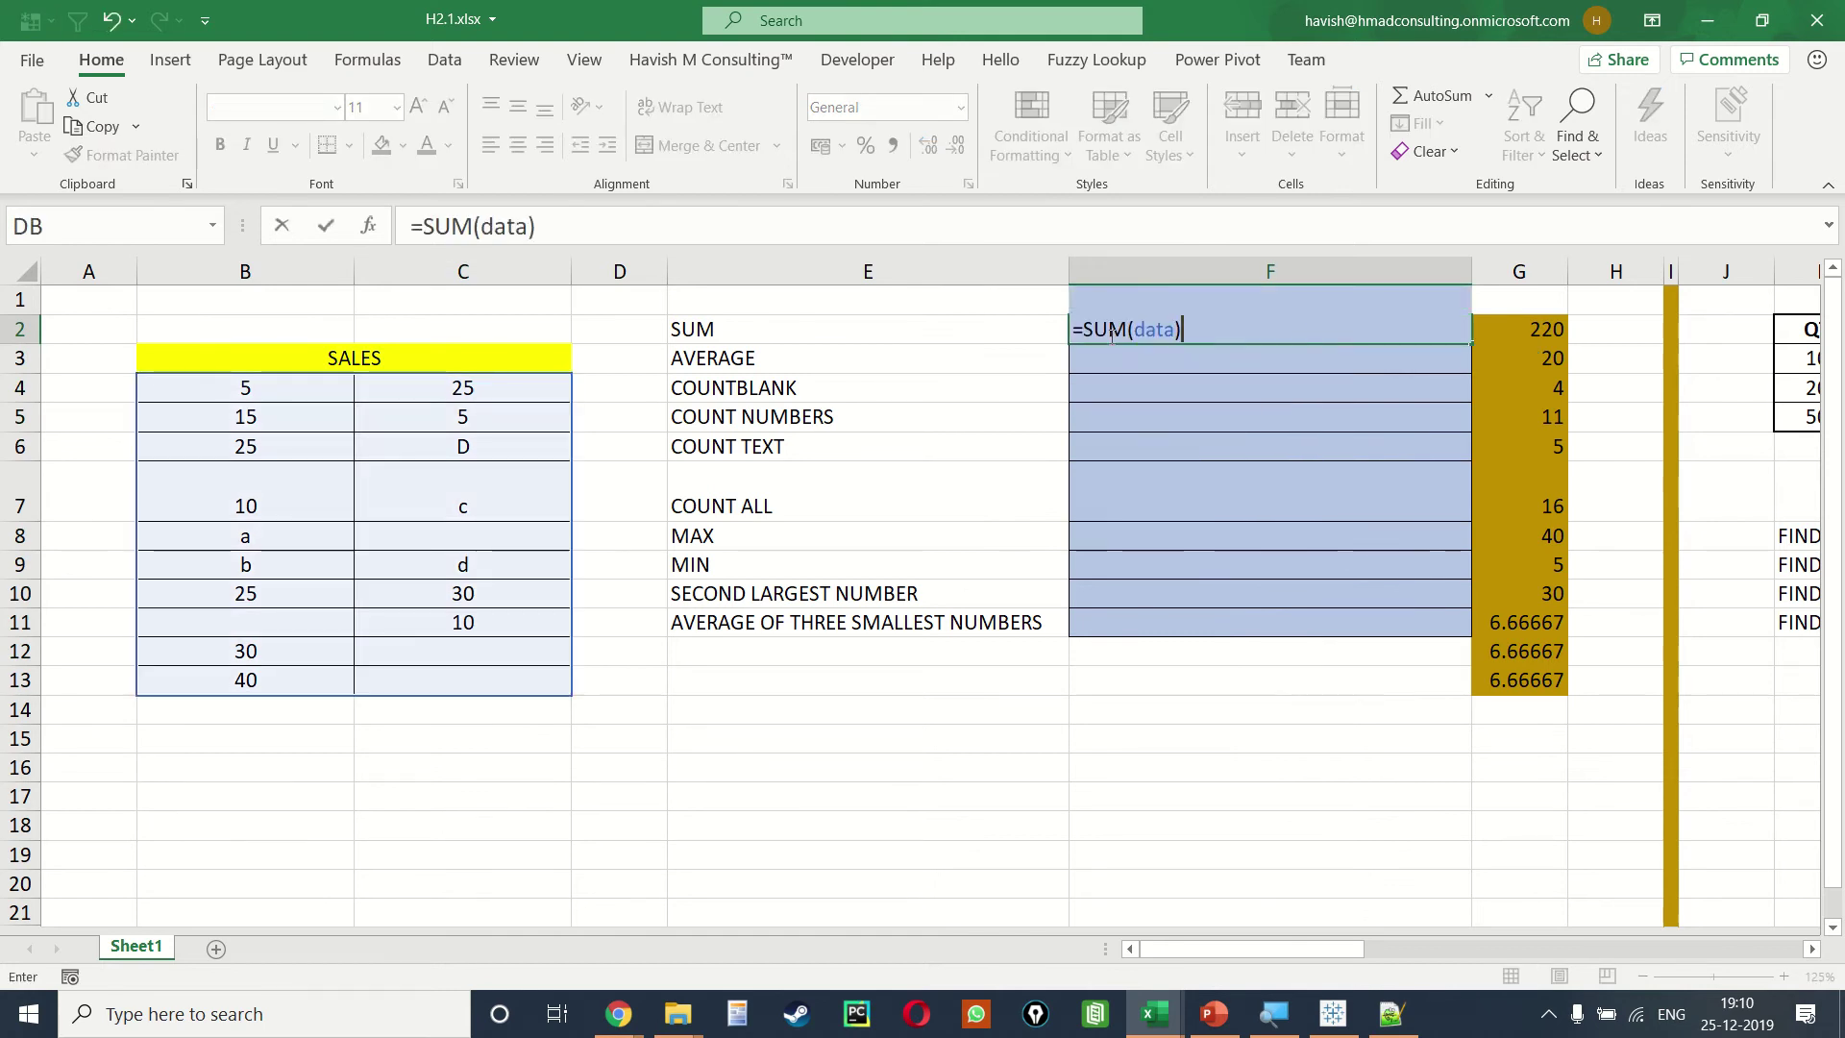
pyautogui.press('Return')
# Step: Calculate the average of the sales values in F3 with =AVERAGE(data)
pyautogui.write('=aver')
pyautogui.press('Tab')
pyautogui.write('data')
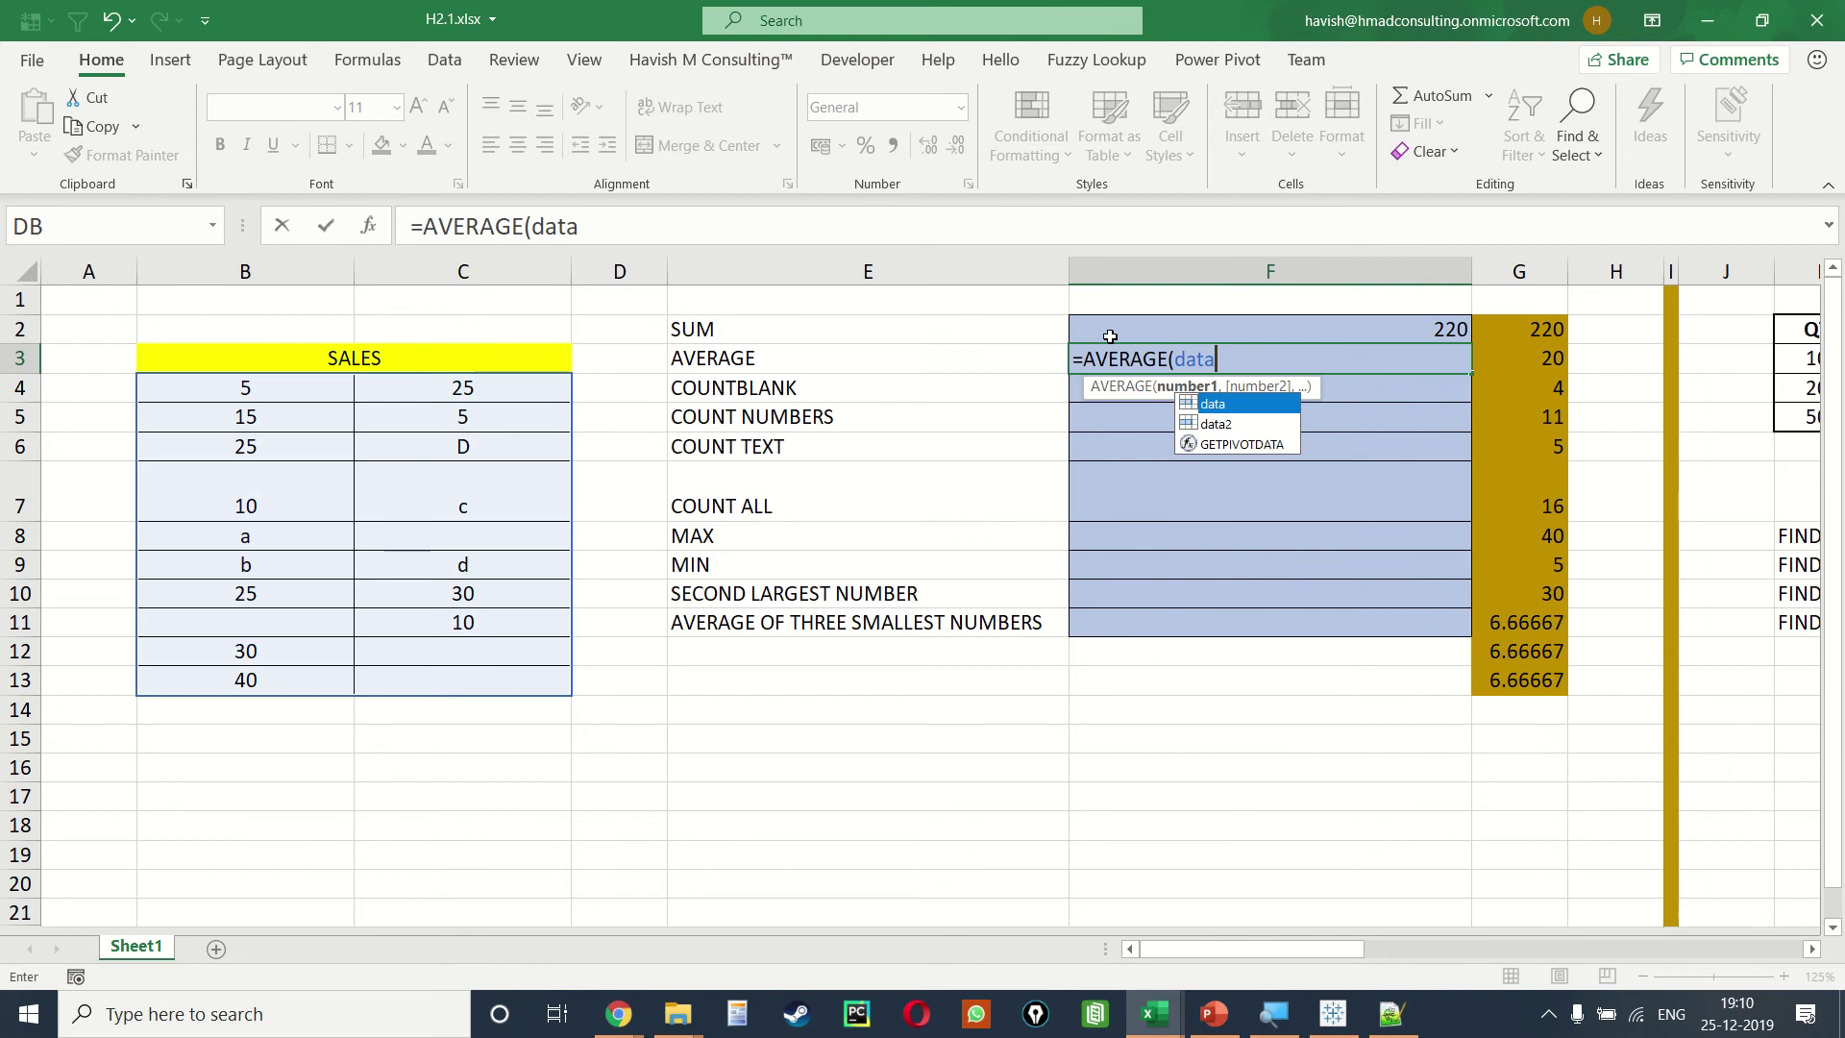
pyautogui.press('Tab')
pyautogui.write(')')
pyautogui.press('Return')
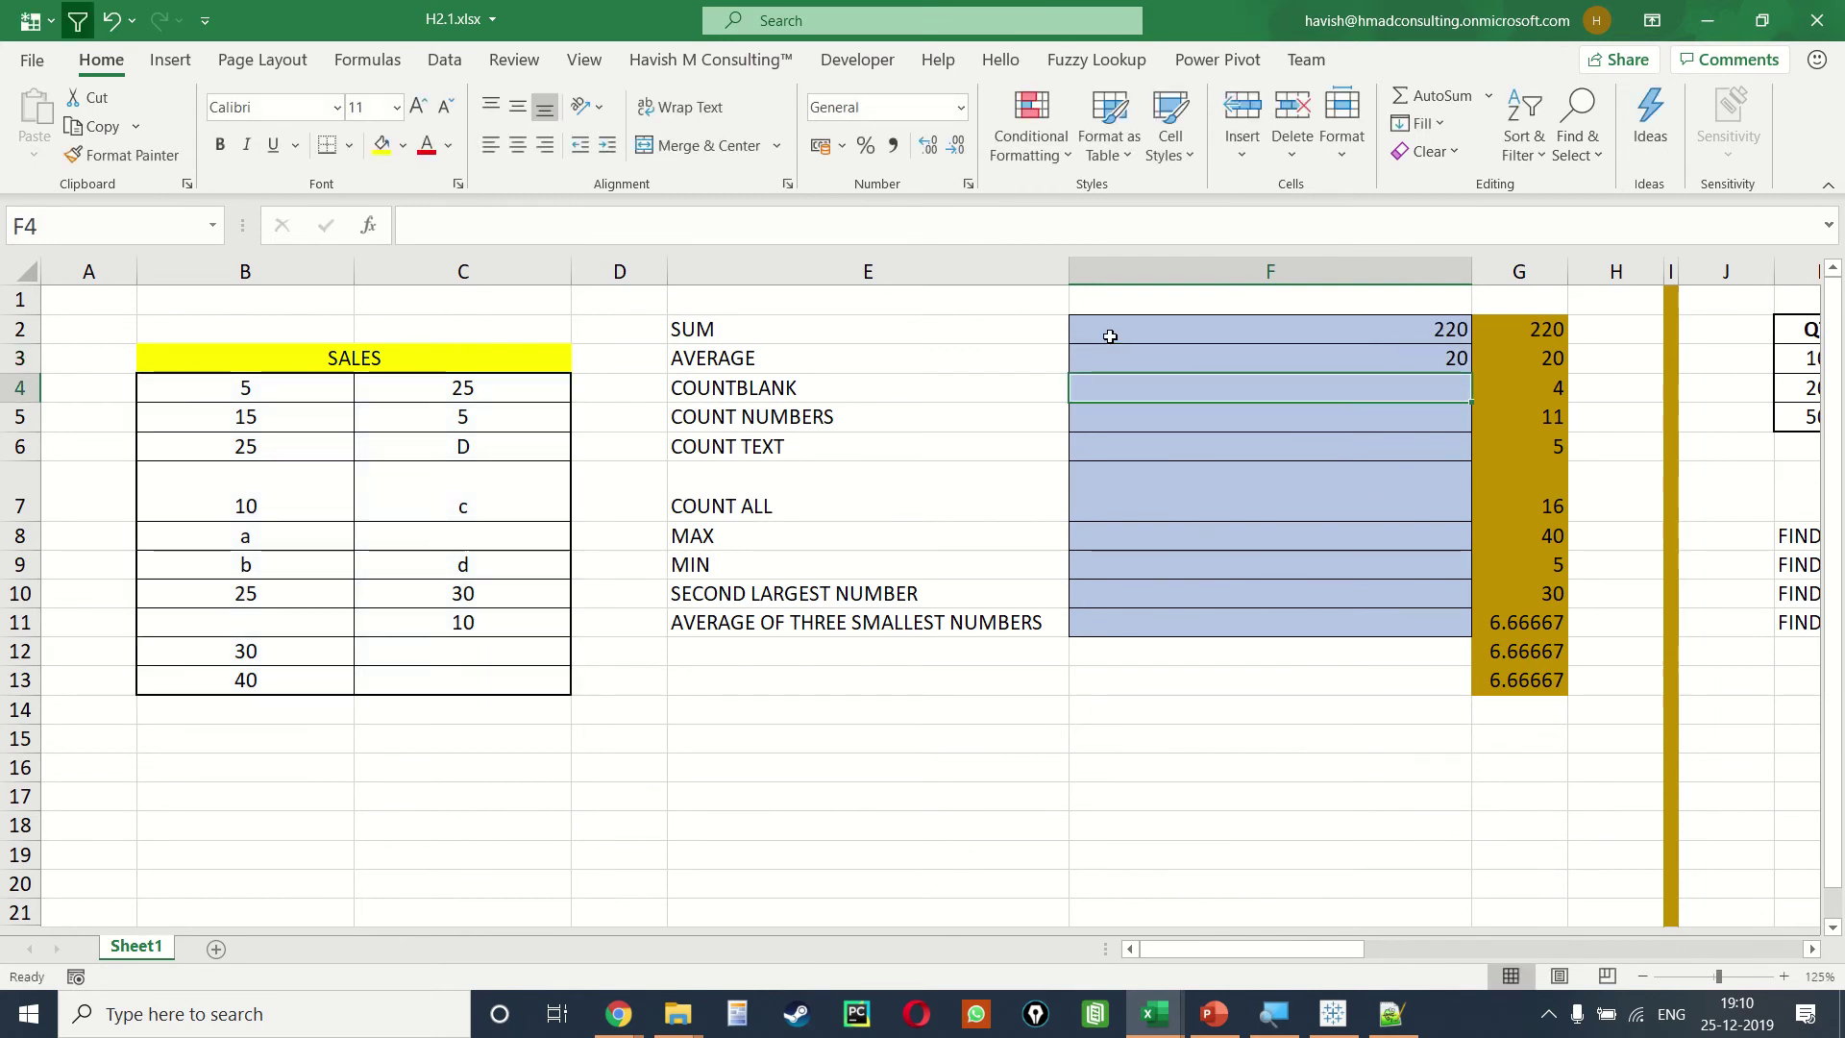
# Step: Count the blank cells of the sales range in F4 with =COUNTBLANK(data)
pyautogui.write('=coun')
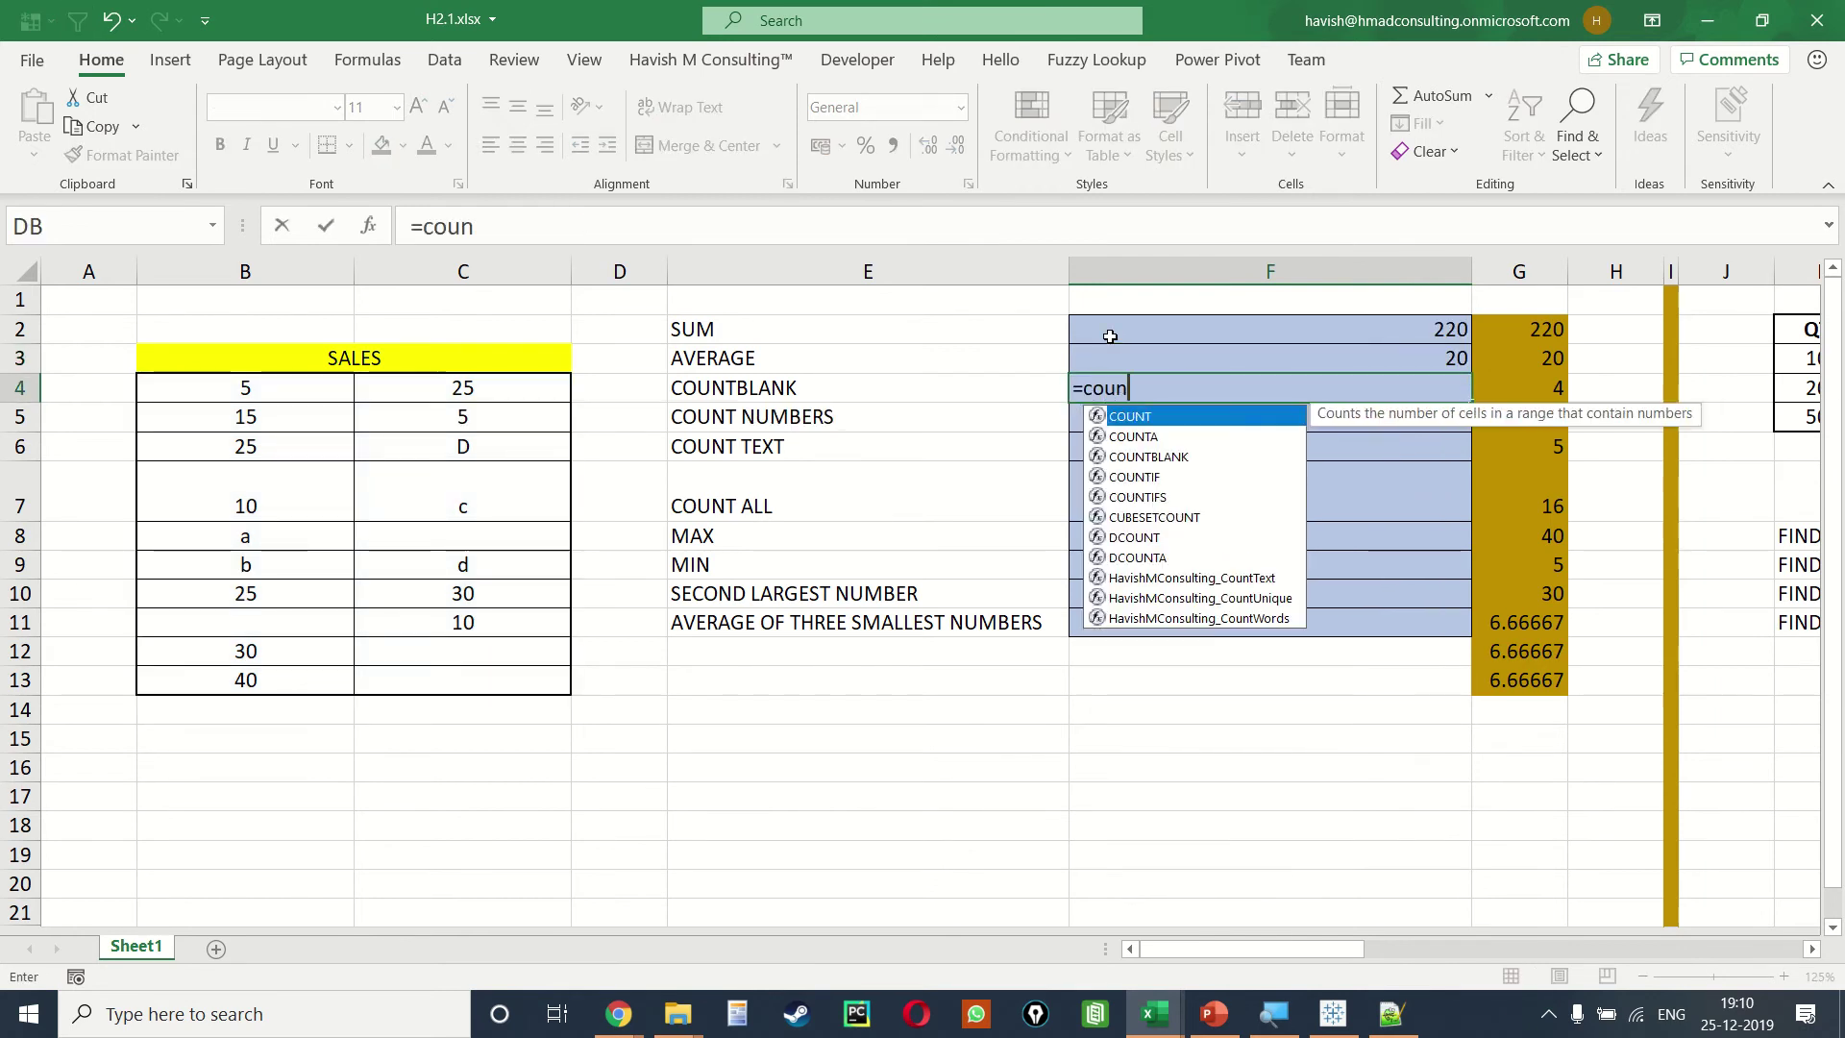
pyautogui.write('t')
pyautogui.press('Down')
pyautogui.press('Down')
pyautogui.press('Tab')
pyautogui.write('data')
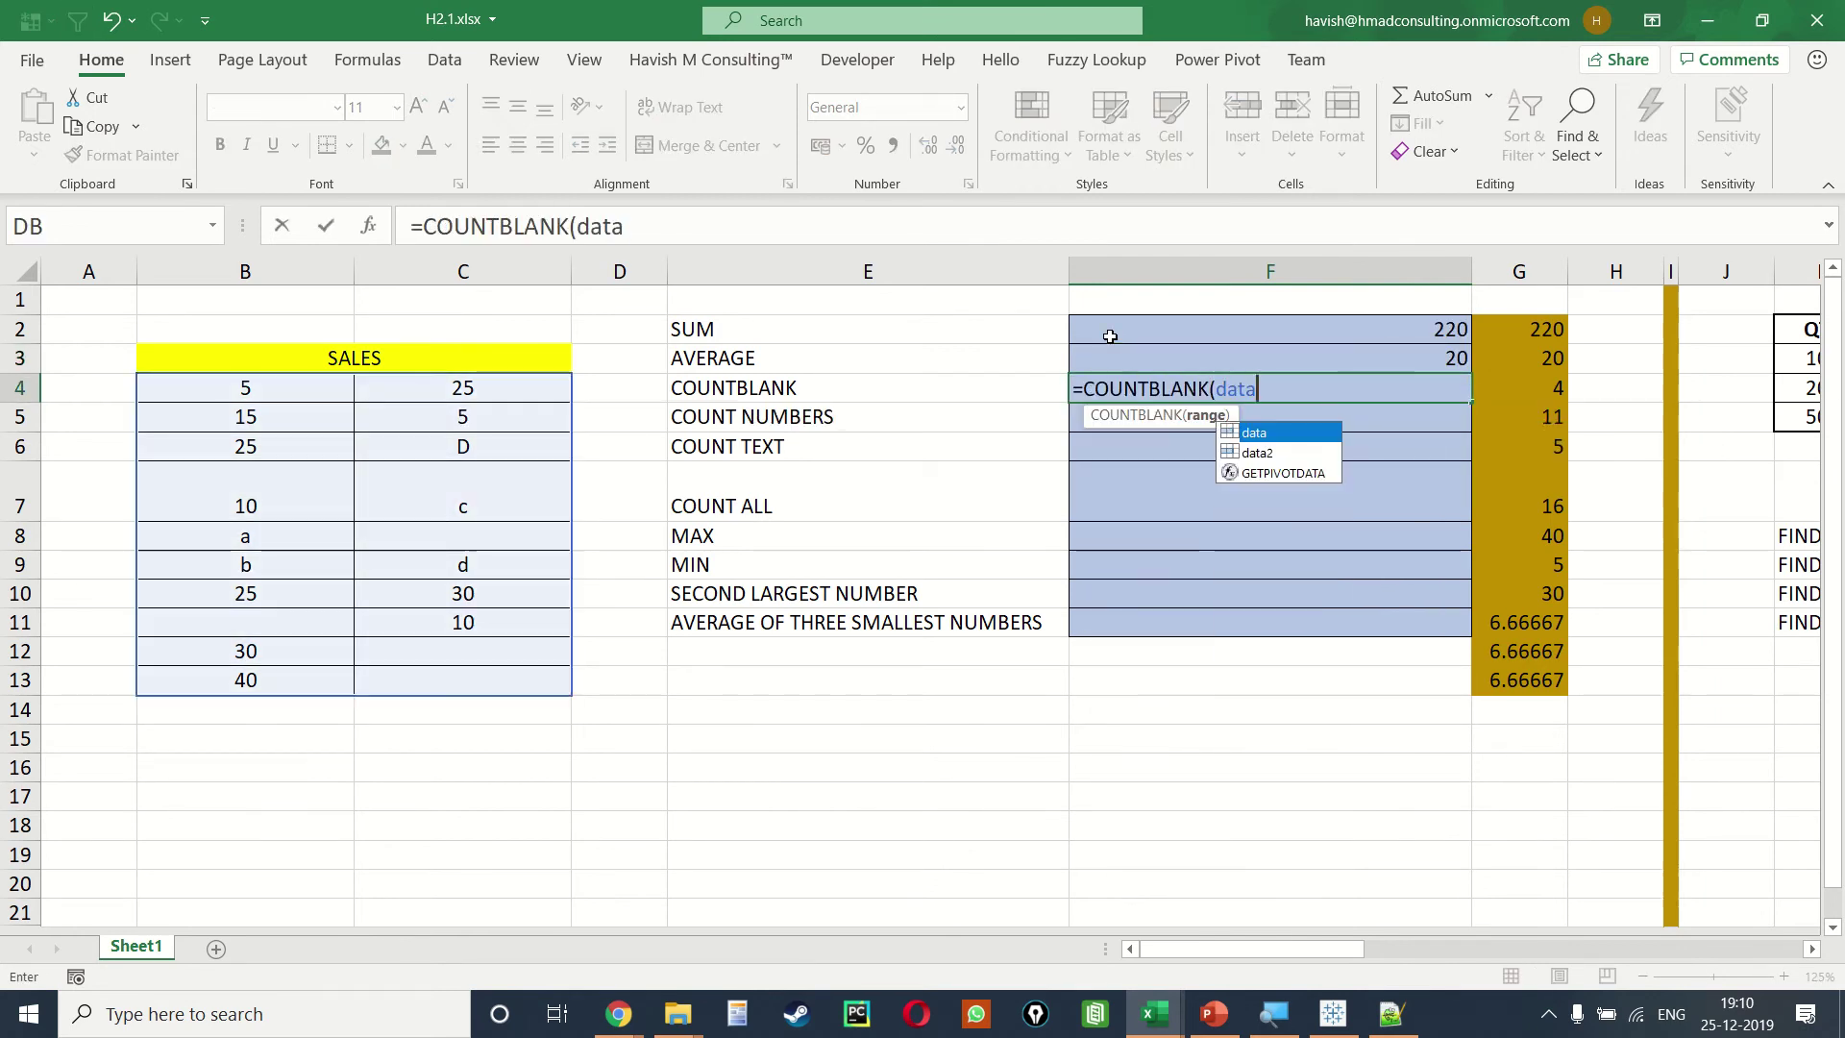
pyautogui.write(')')
pyautogui.press('Return')
# Step: Count the numeric cells of the sales range in F5 with =COUNT(data)
pyautogui.write('=')
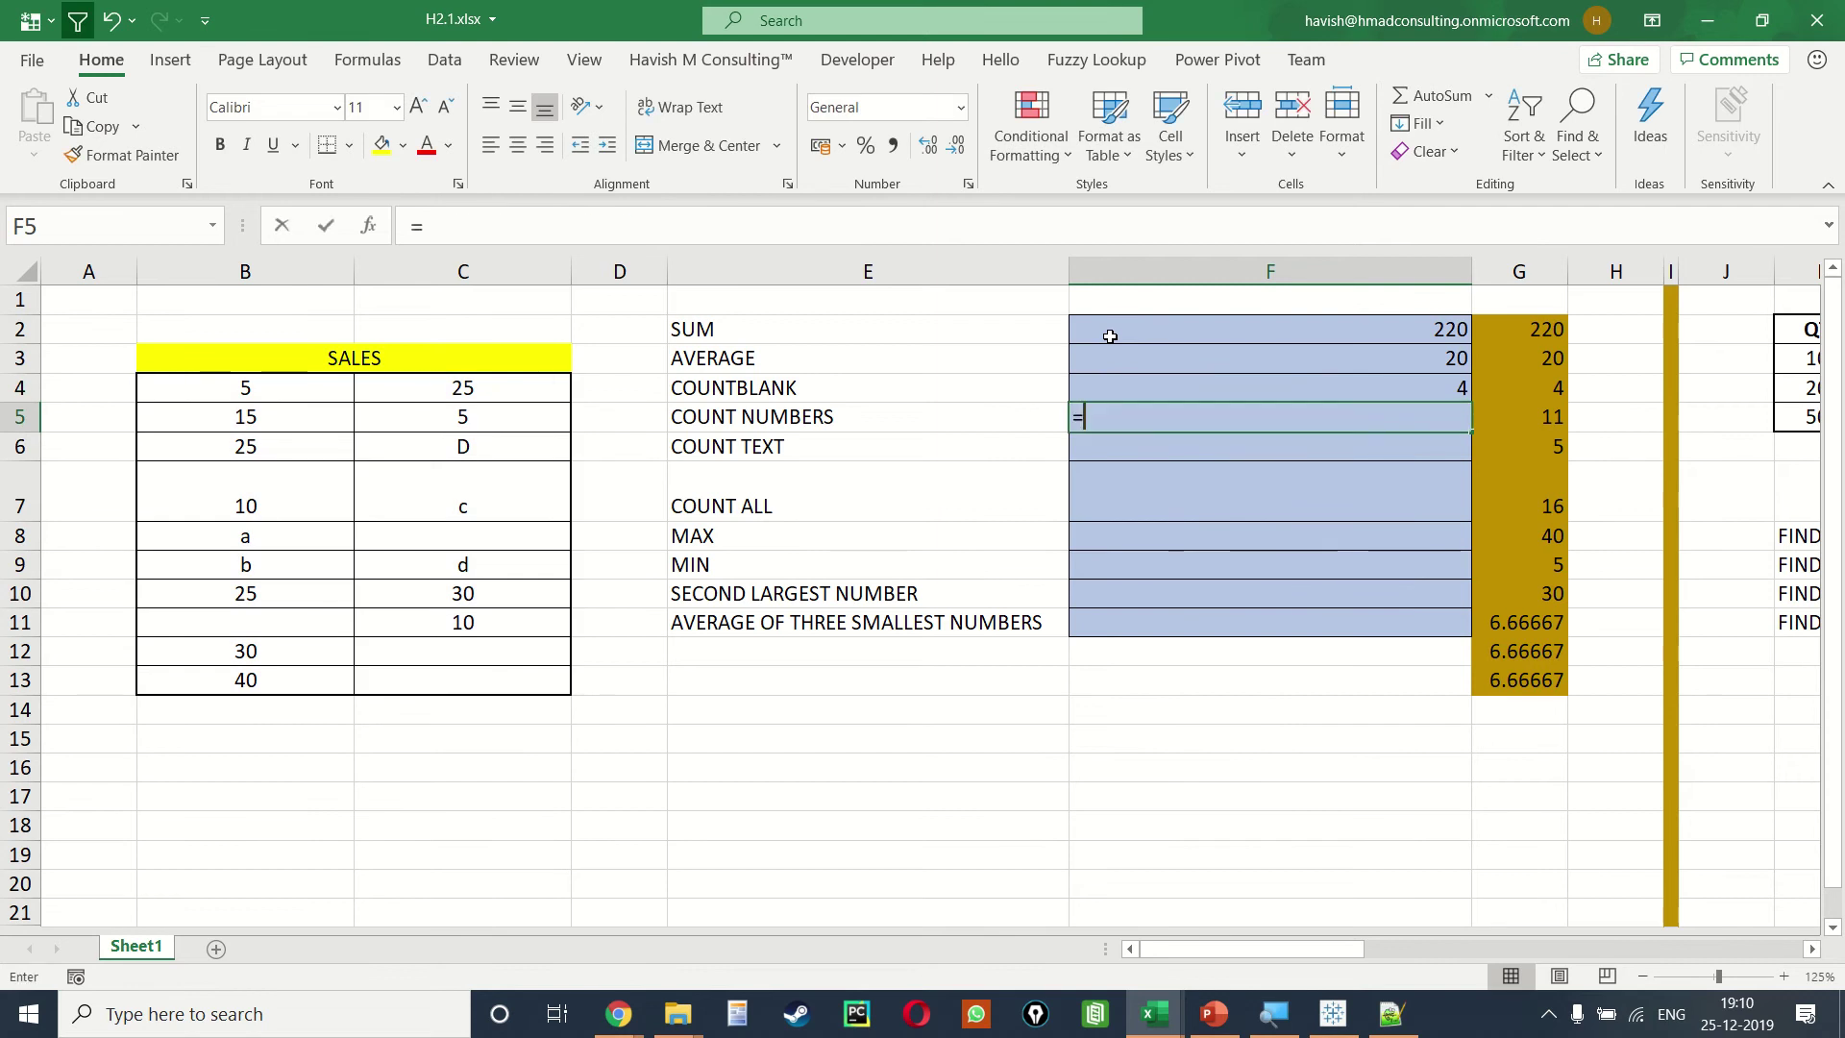
pyautogui.write('count')
pyautogui.press('Tab')
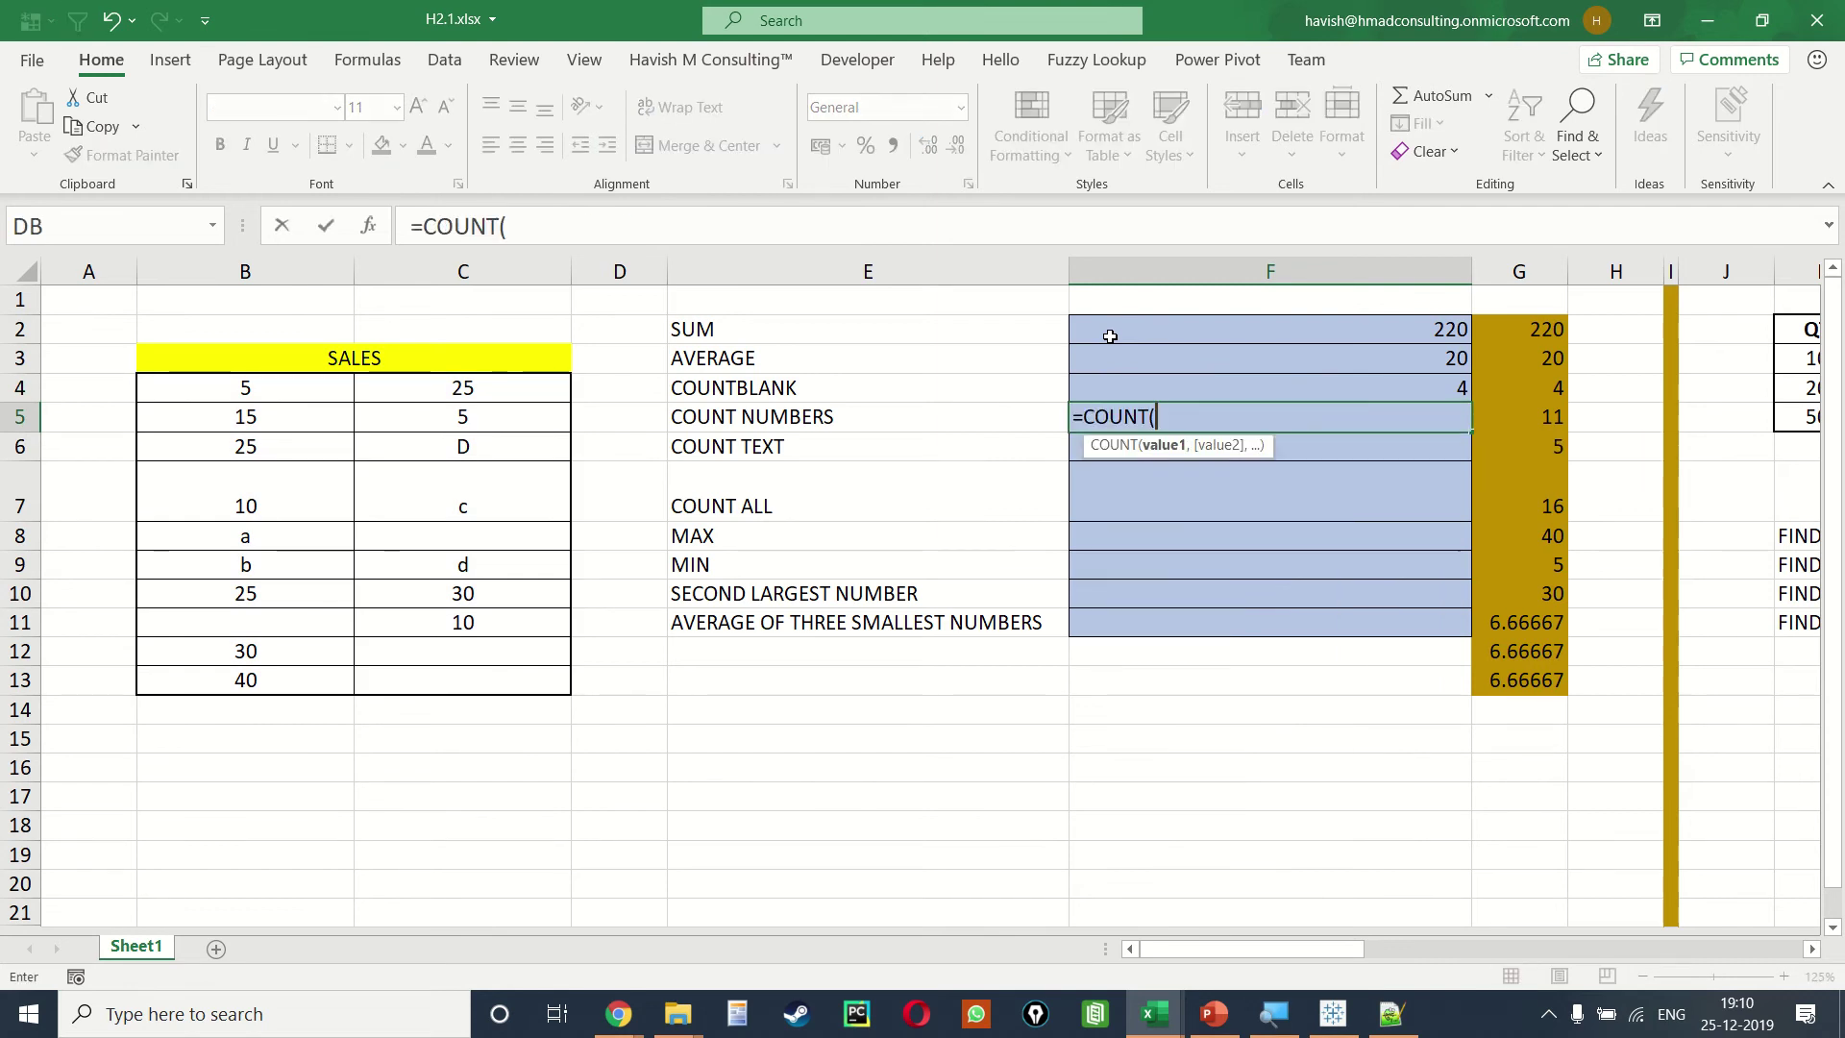
pyautogui.write('data)')
pyautogui.press('Return')
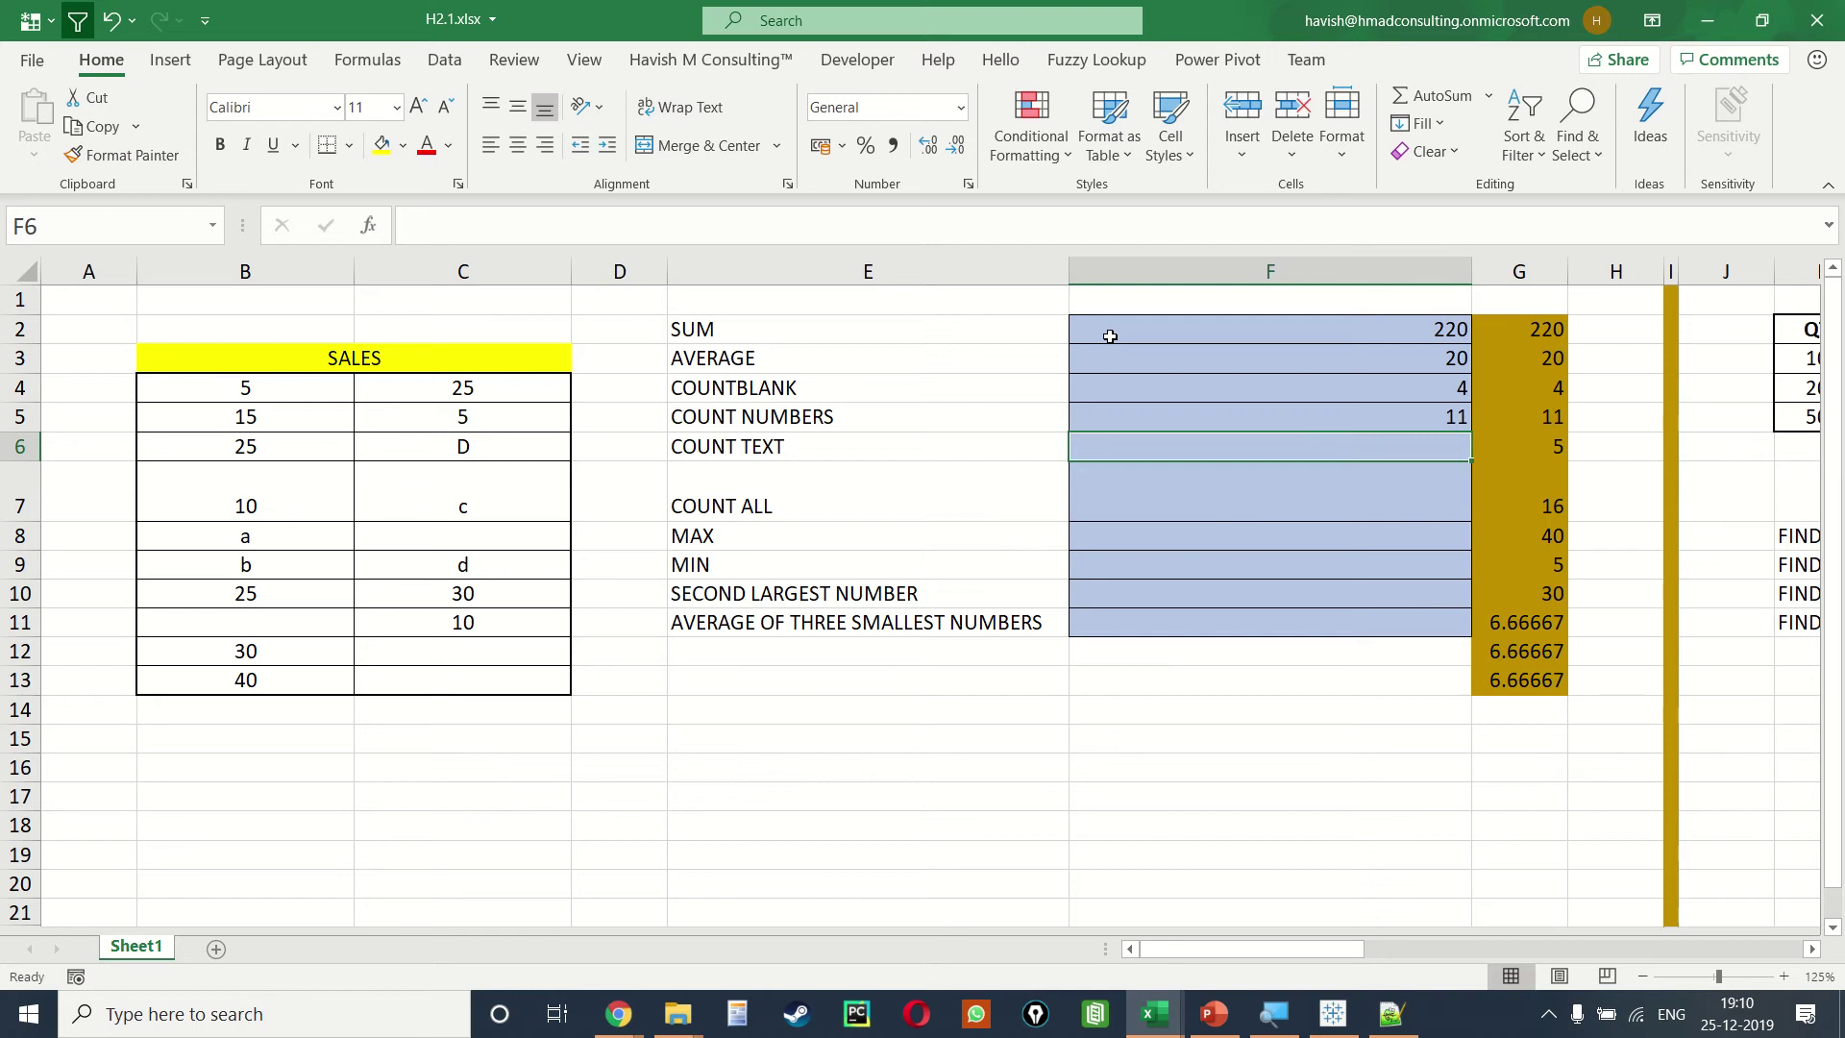
# Step: Count the text cells of the sales range in F6 with =COUNTA(data)-COUNT(data)
pyautogui.write('=coun')
pyautogui.press('Down')
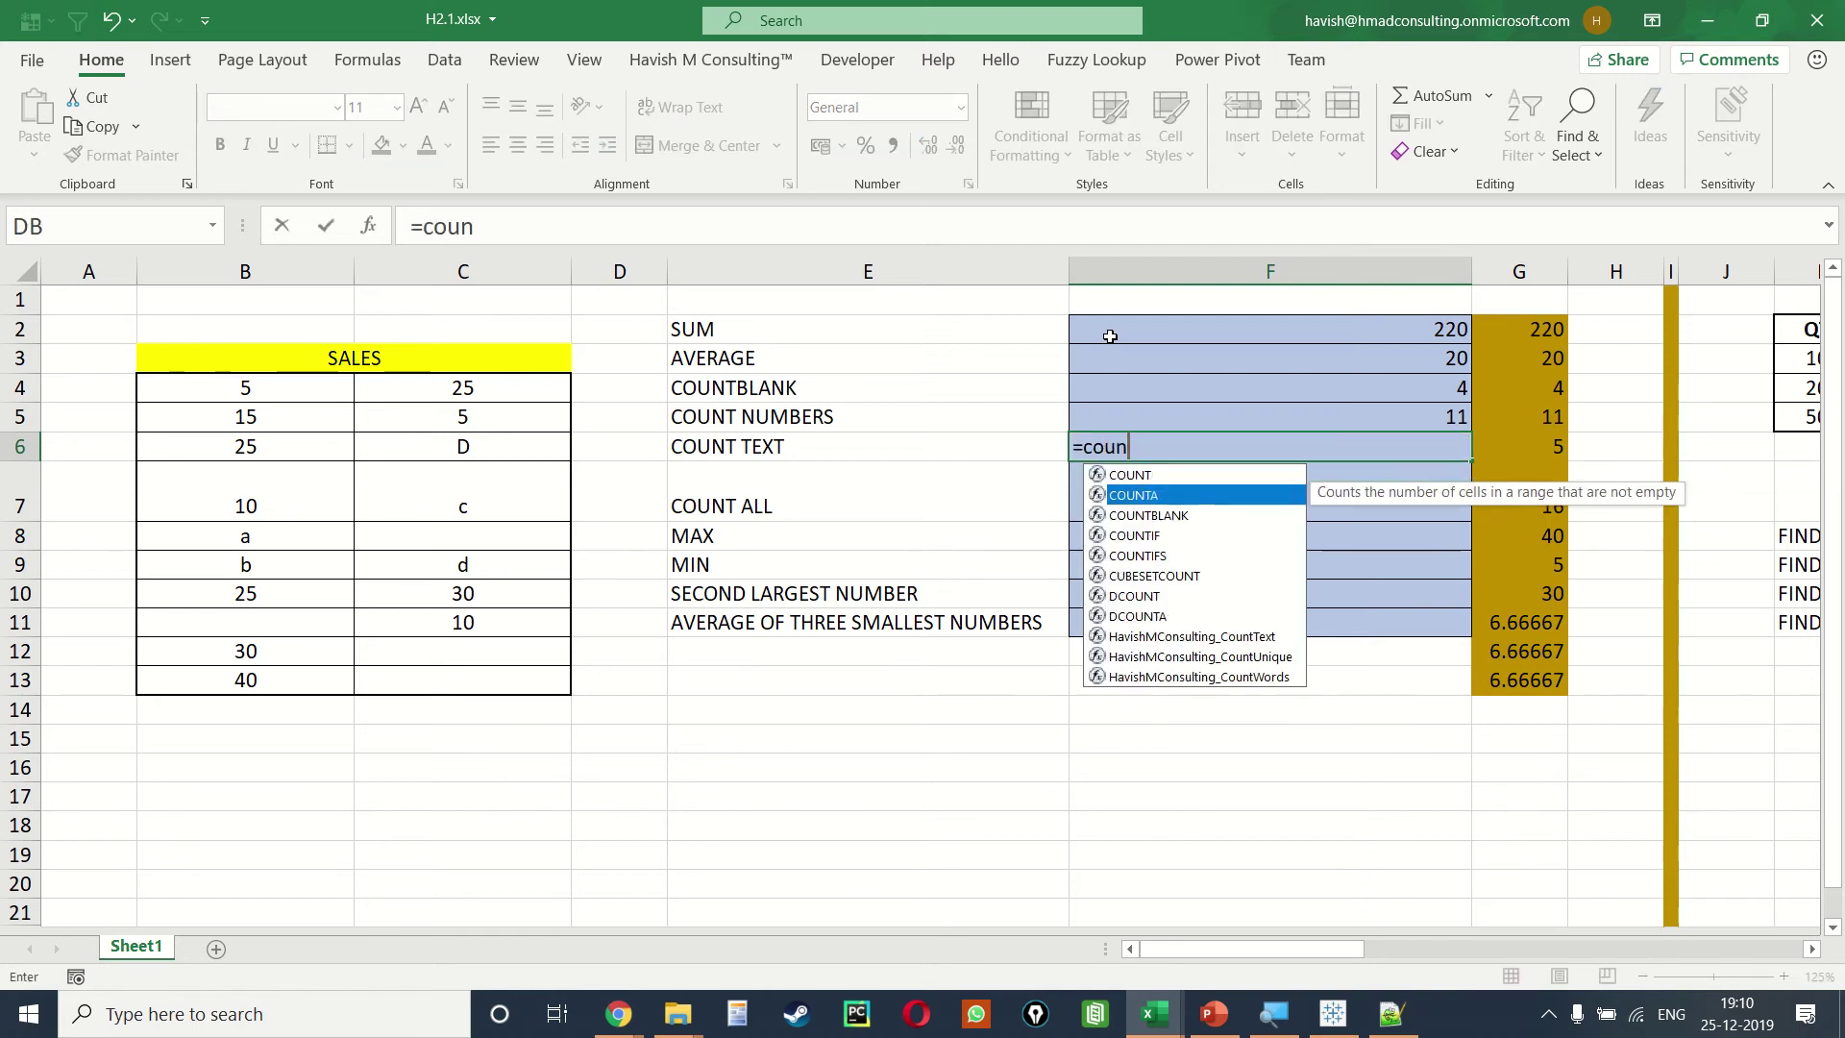
pyautogui.press('Tab')
pyautogui.write('data)-cou')
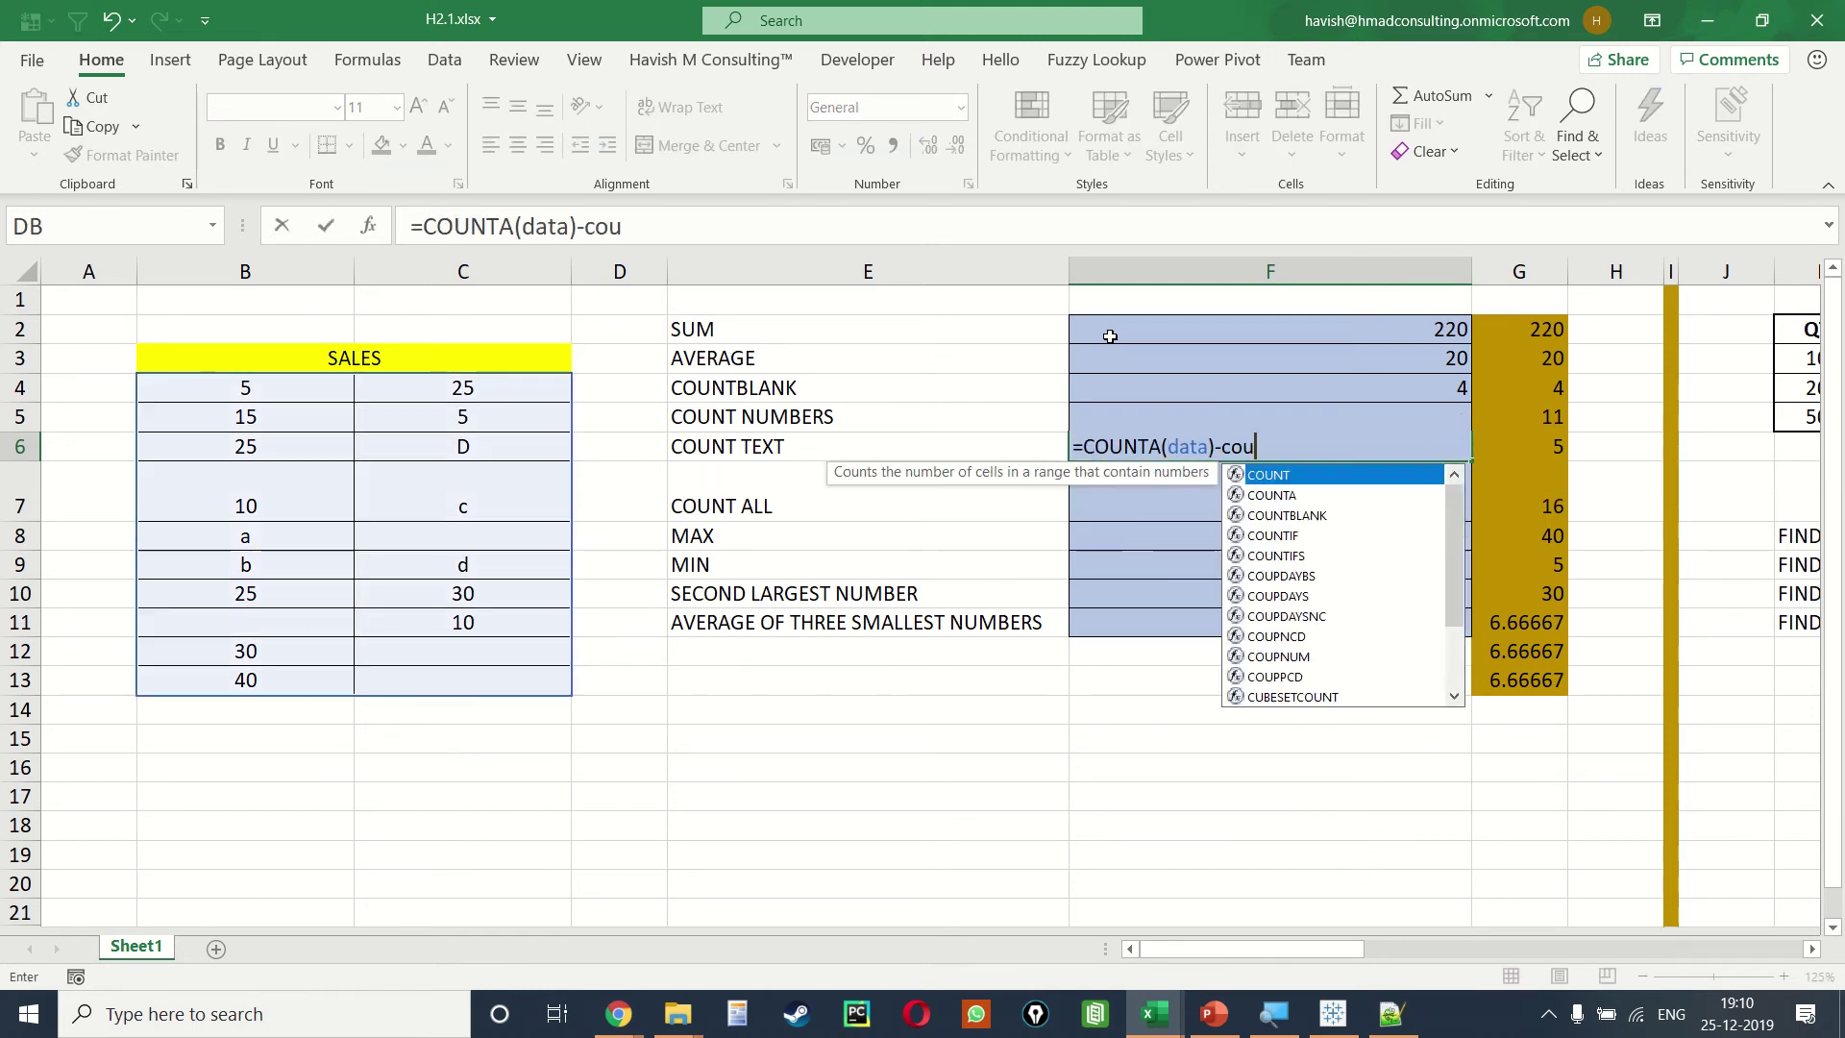
pyautogui.press('Tab')
pyautogui.write('data)')
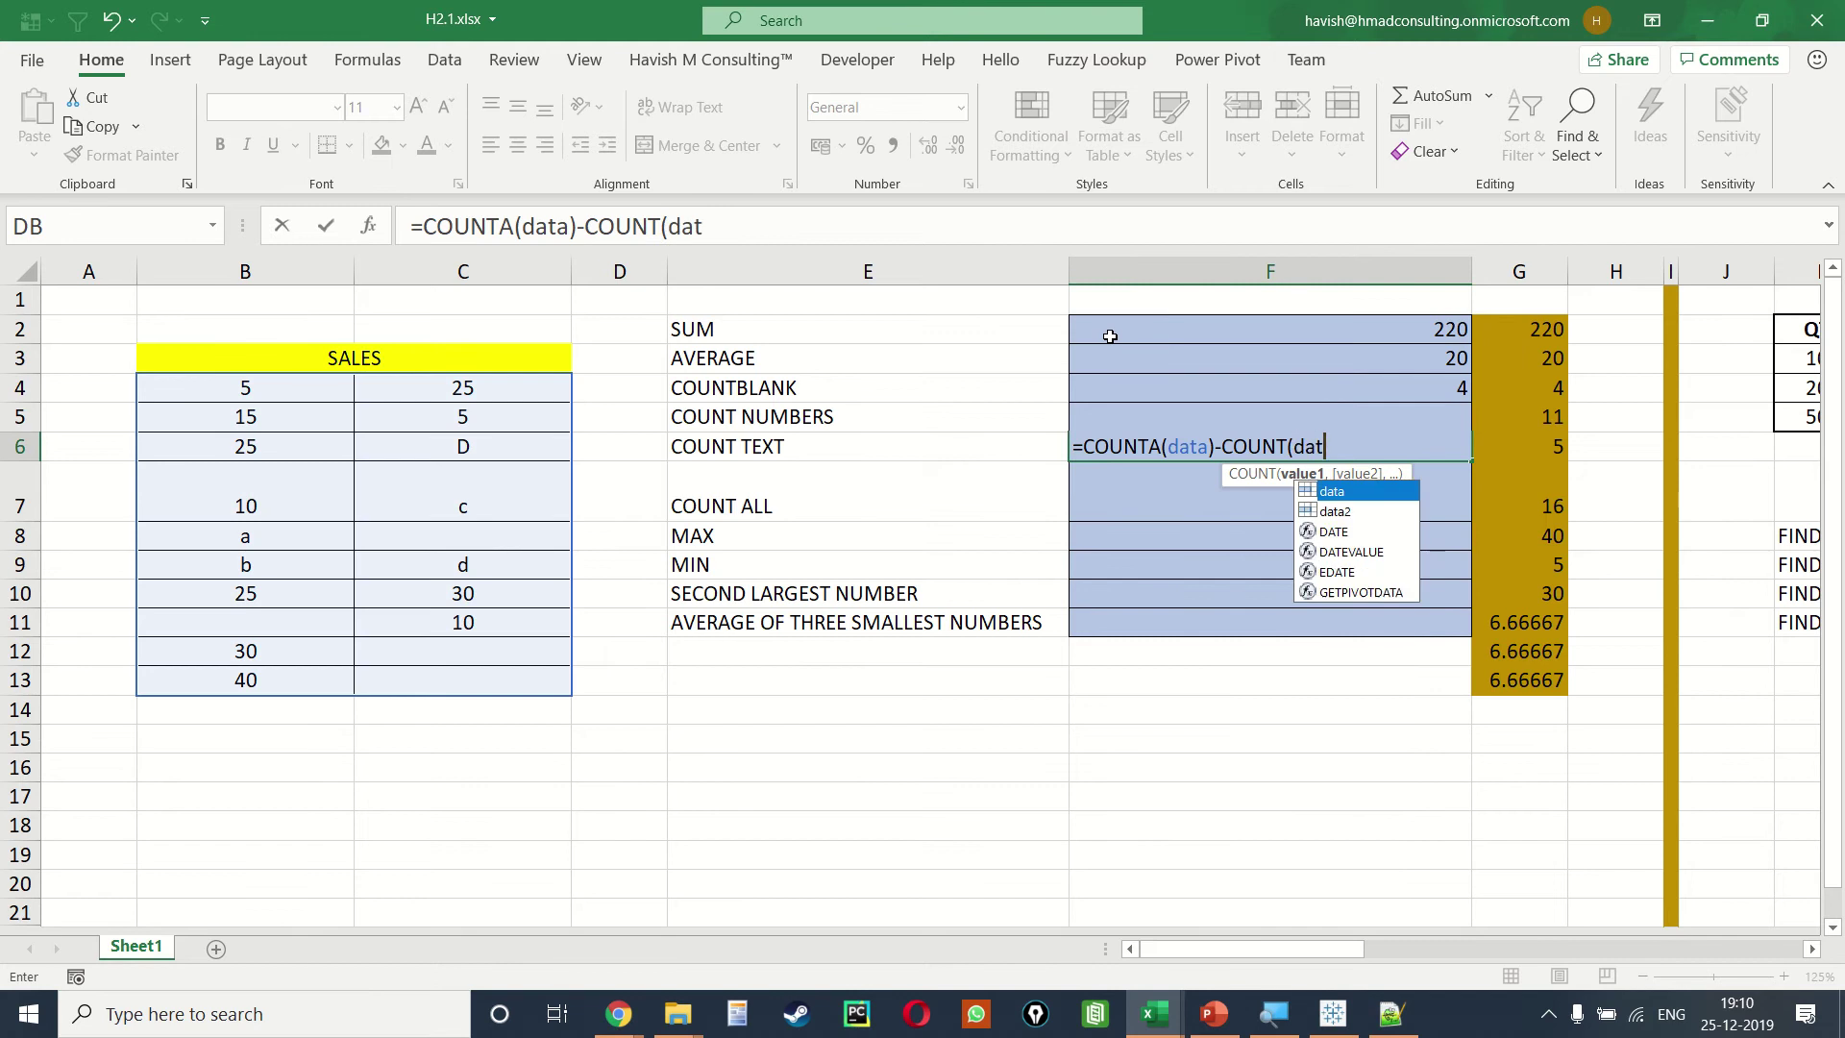
pyautogui.press('Return')
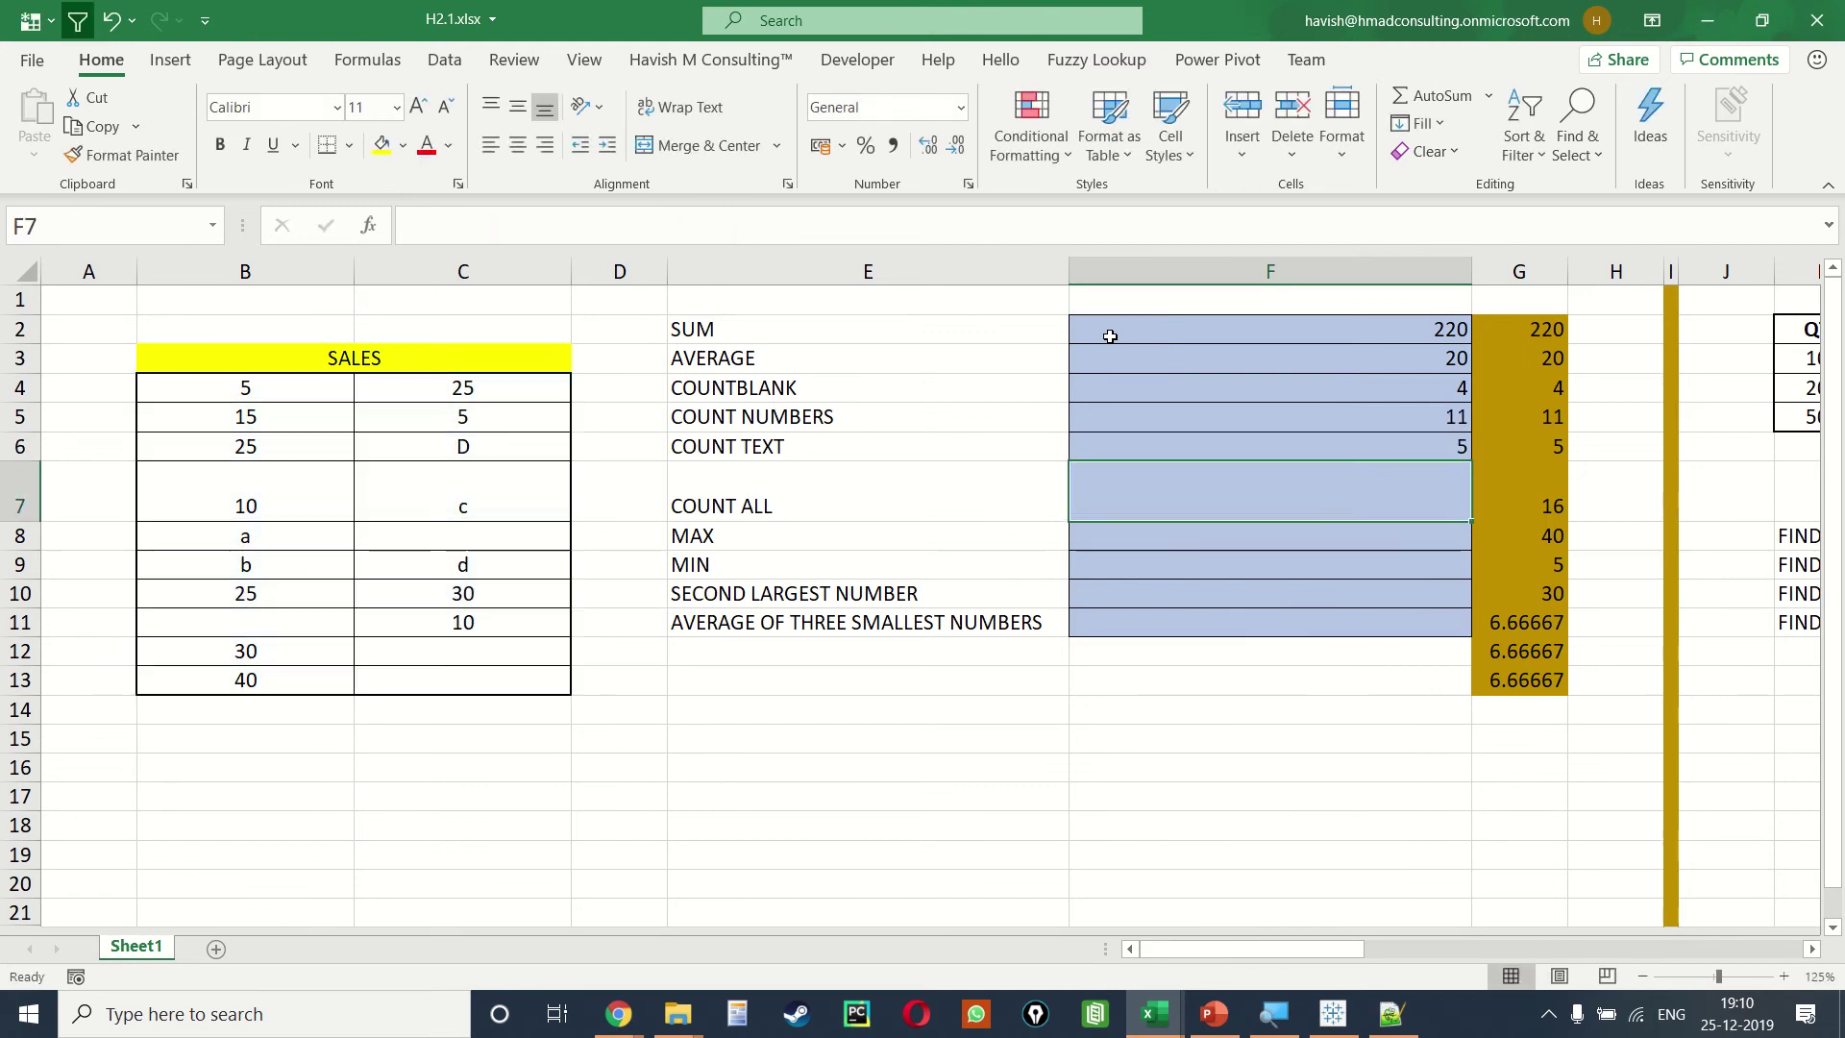
# Step: Count all non-empty cells of the sales range in F7 with =COUNTA(data)
pyautogui.write('=coun')
pyautogui.press('Down')
pyautogui.press('Tab')
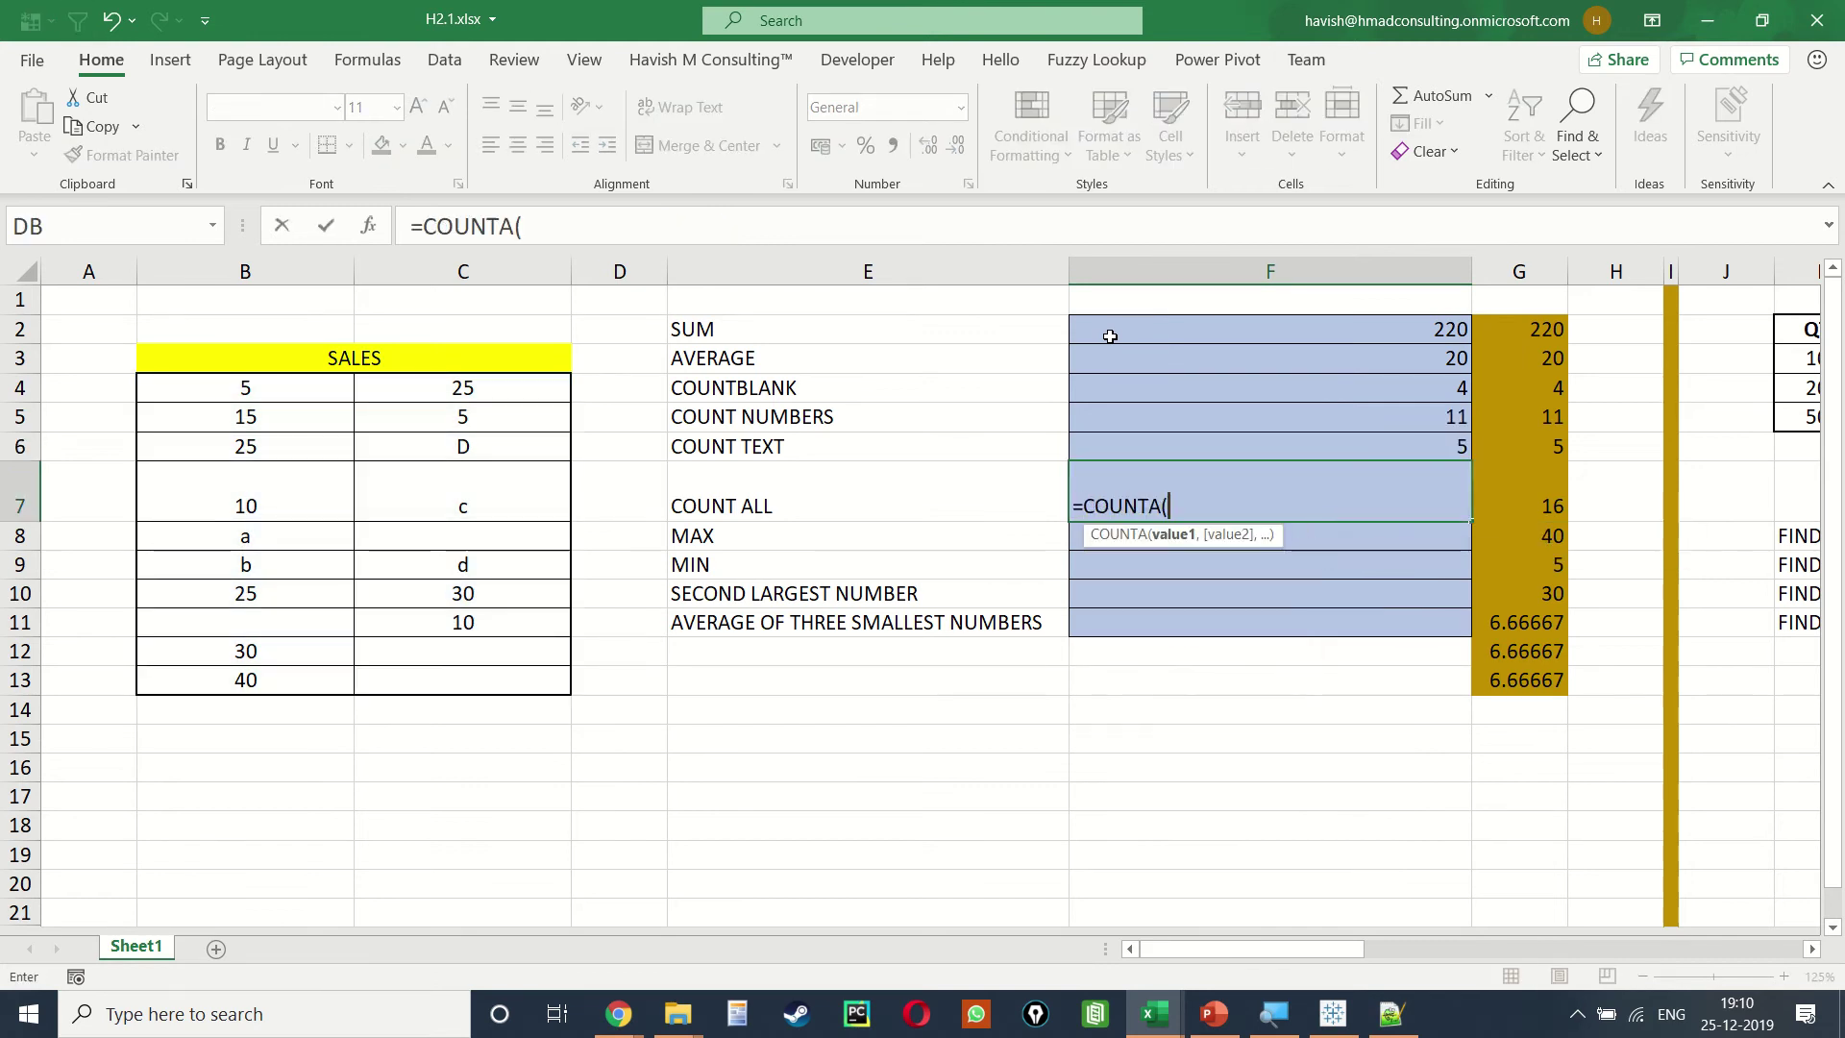
pyautogui.write('data')
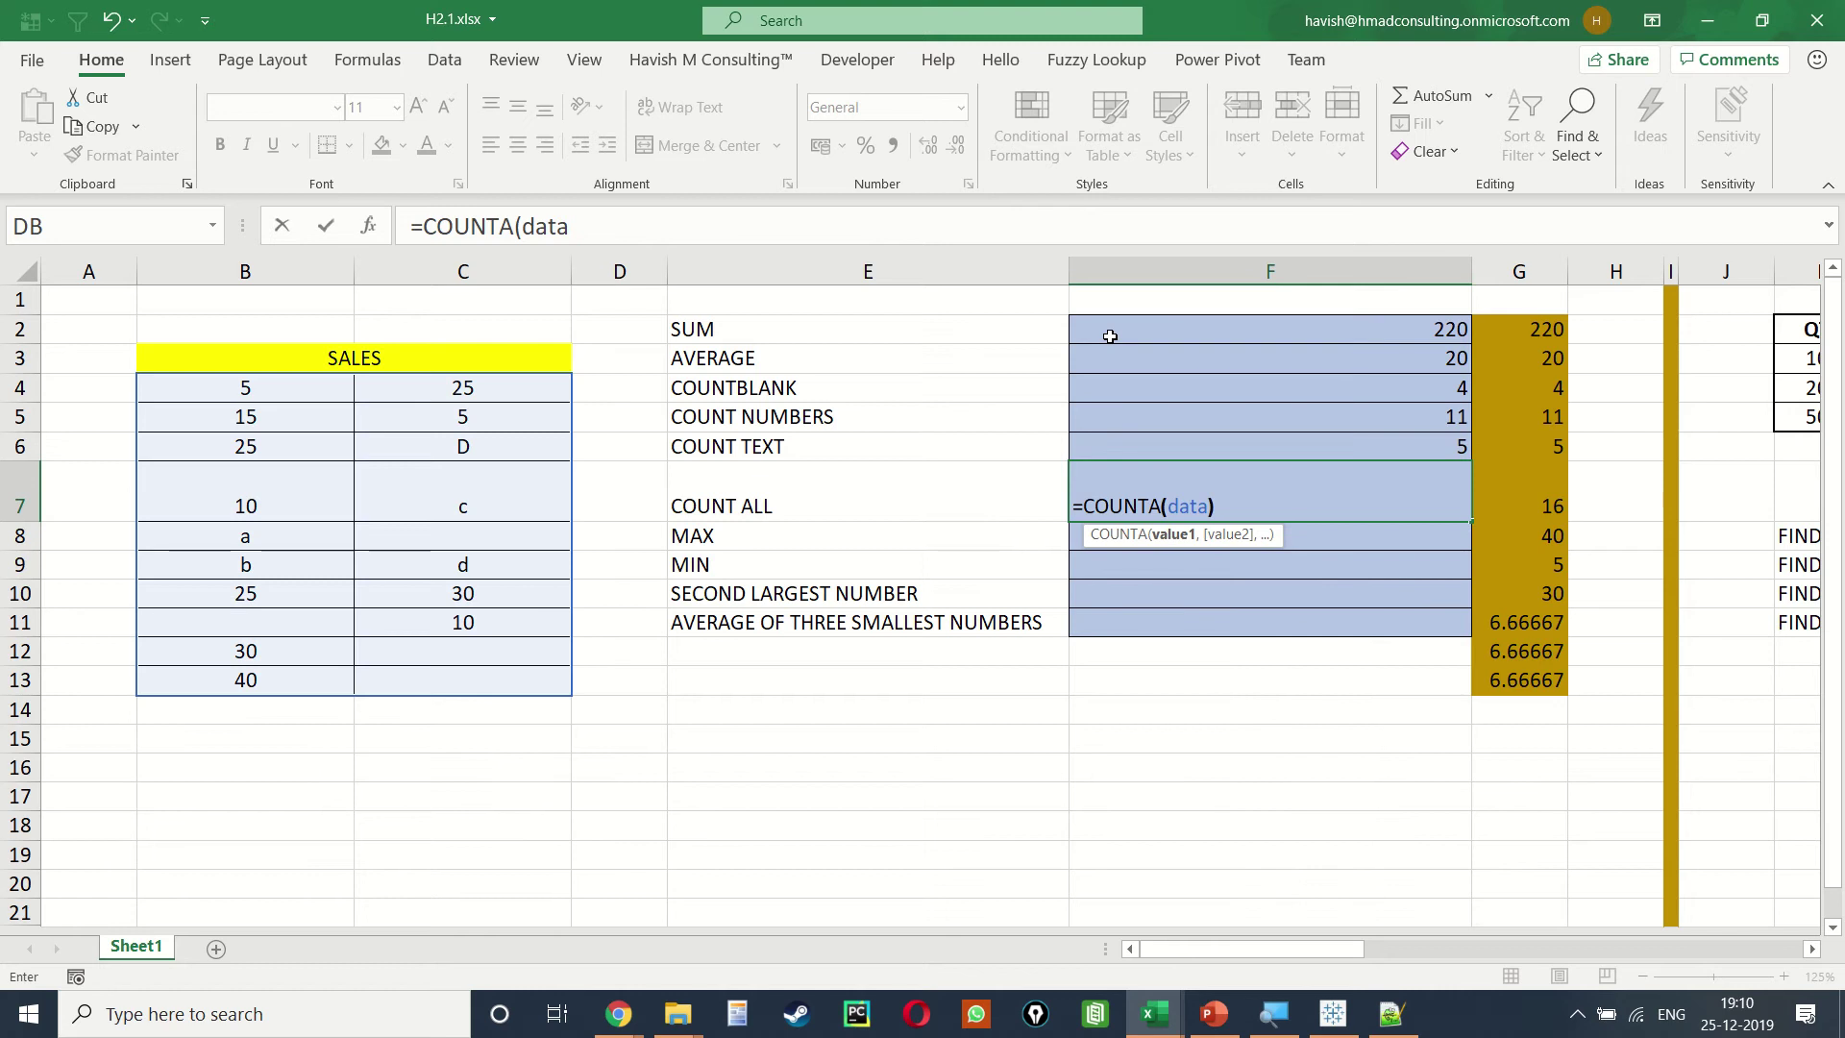
pyautogui.press('Return')
# Step: Find the largest sales value in F8 with =MAX(data)
pyautogui.write('=max')
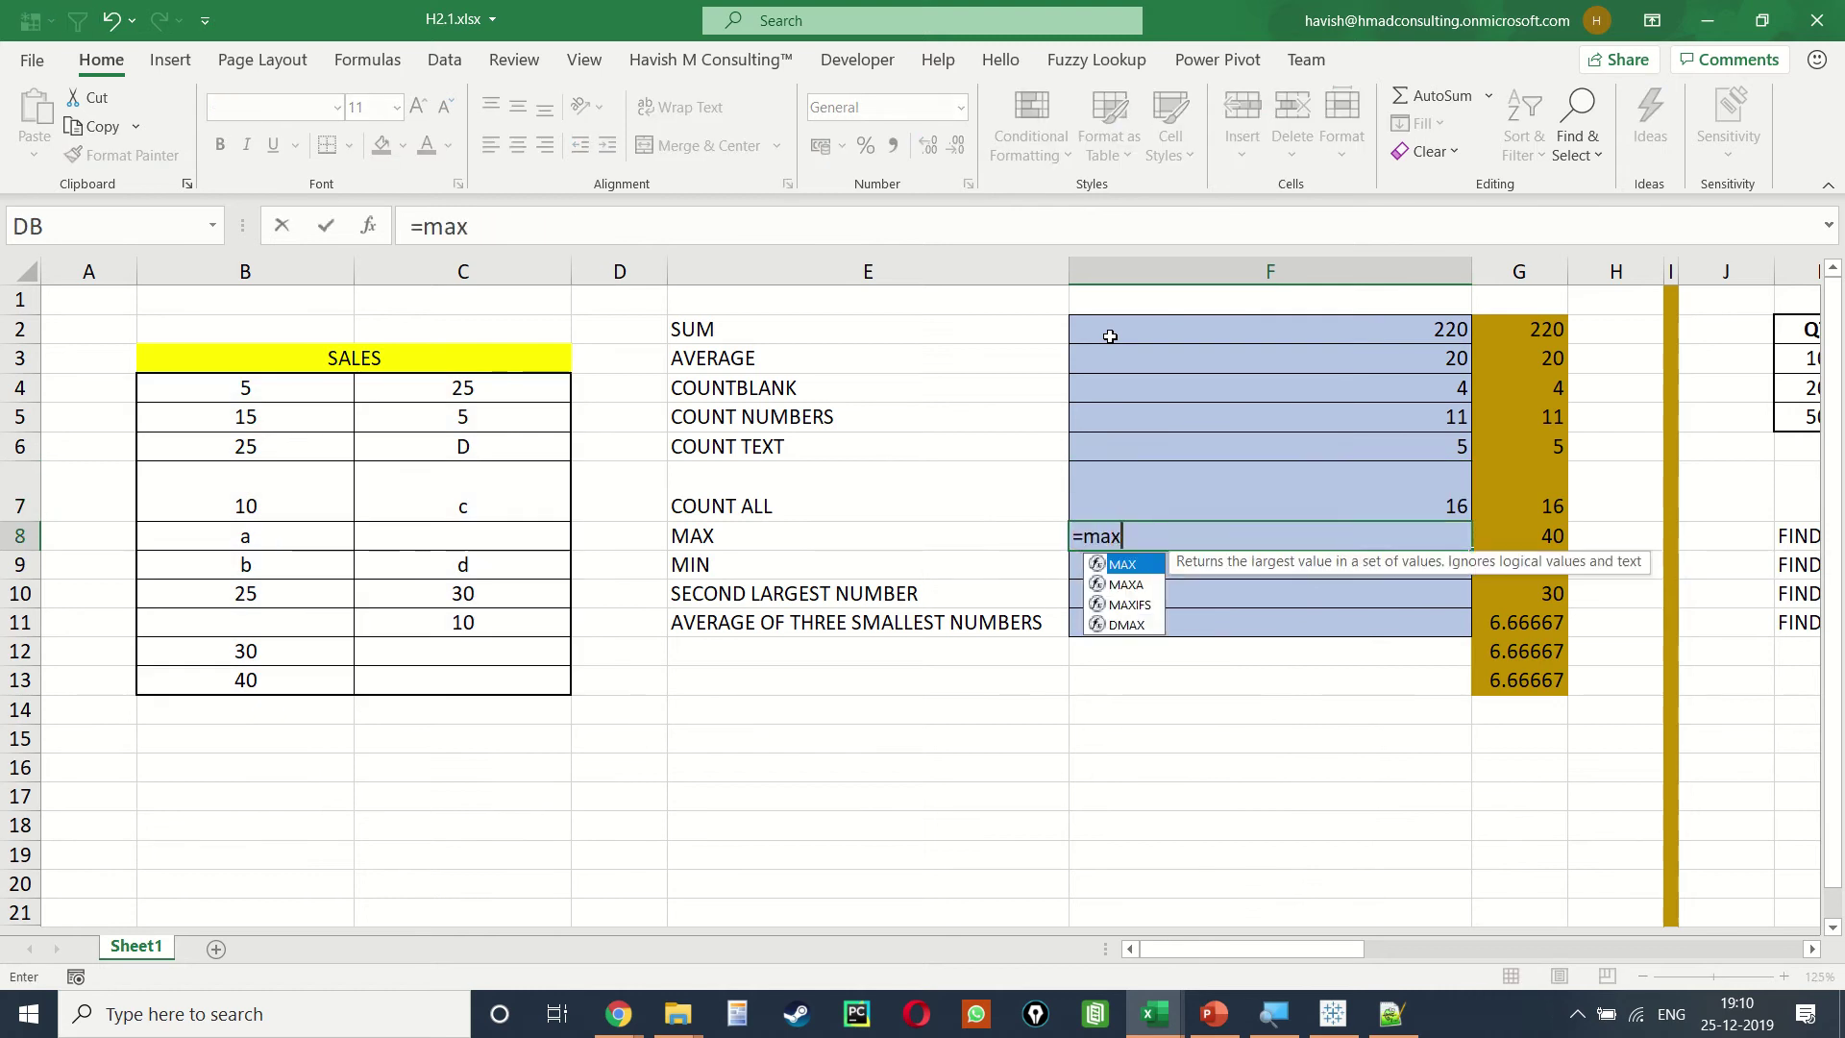
pyautogui.press('Tab')
pyautogui.write('data')
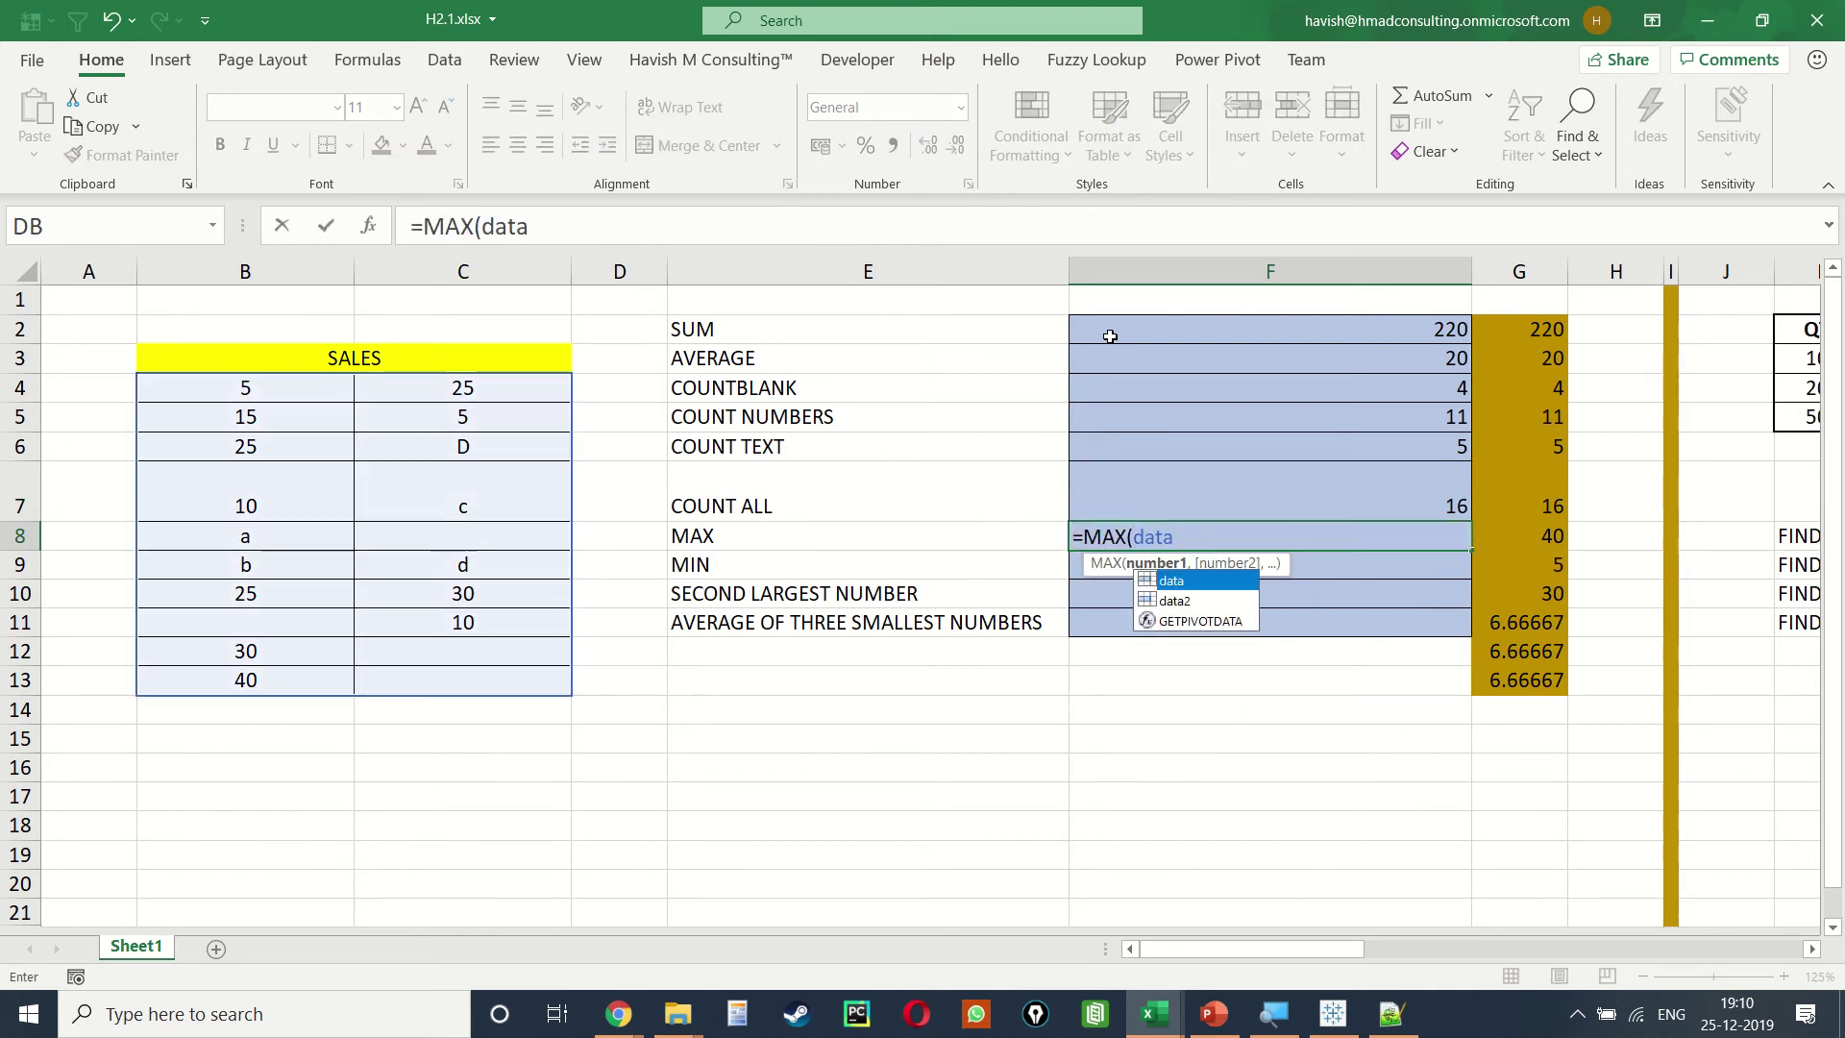
pyautogui.press('Return')
# Step: Find the smallest sales value in F9 with =MIN(data)
pyautogui.write('=min')
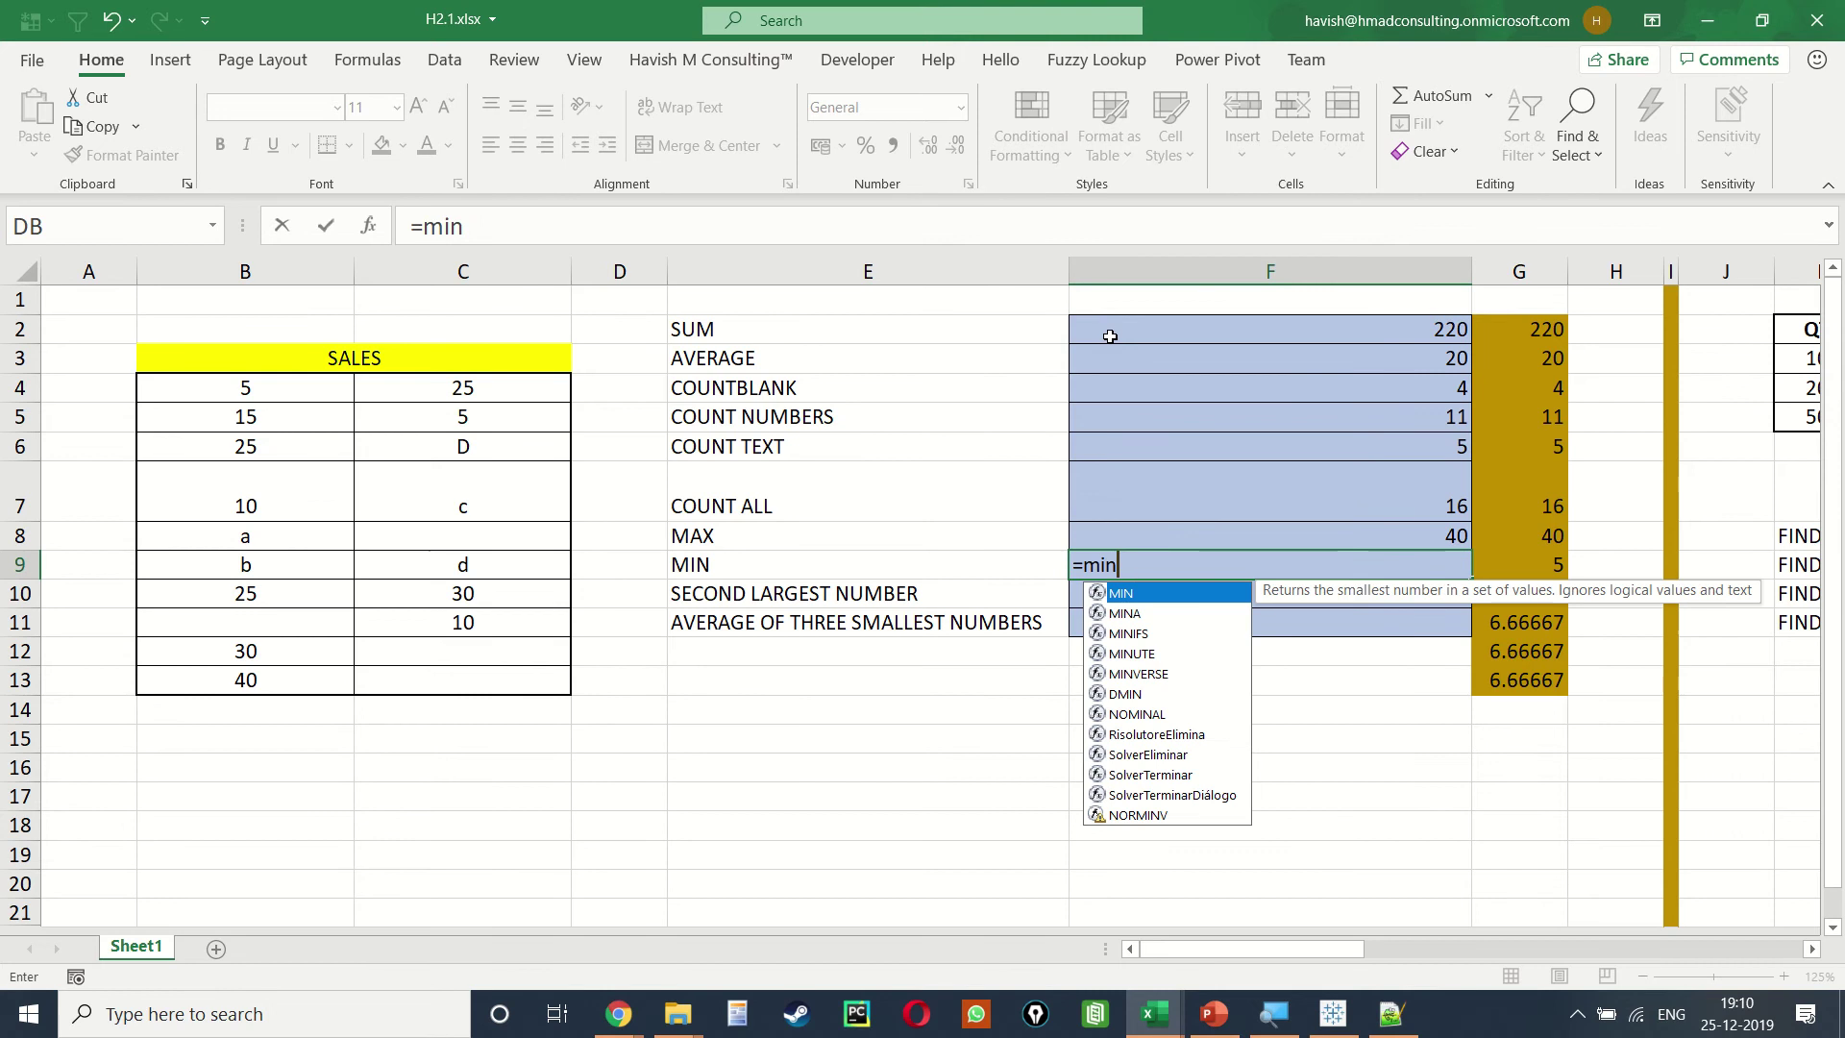
pyautogui.press('Tab')
pyautogui.write('data)')
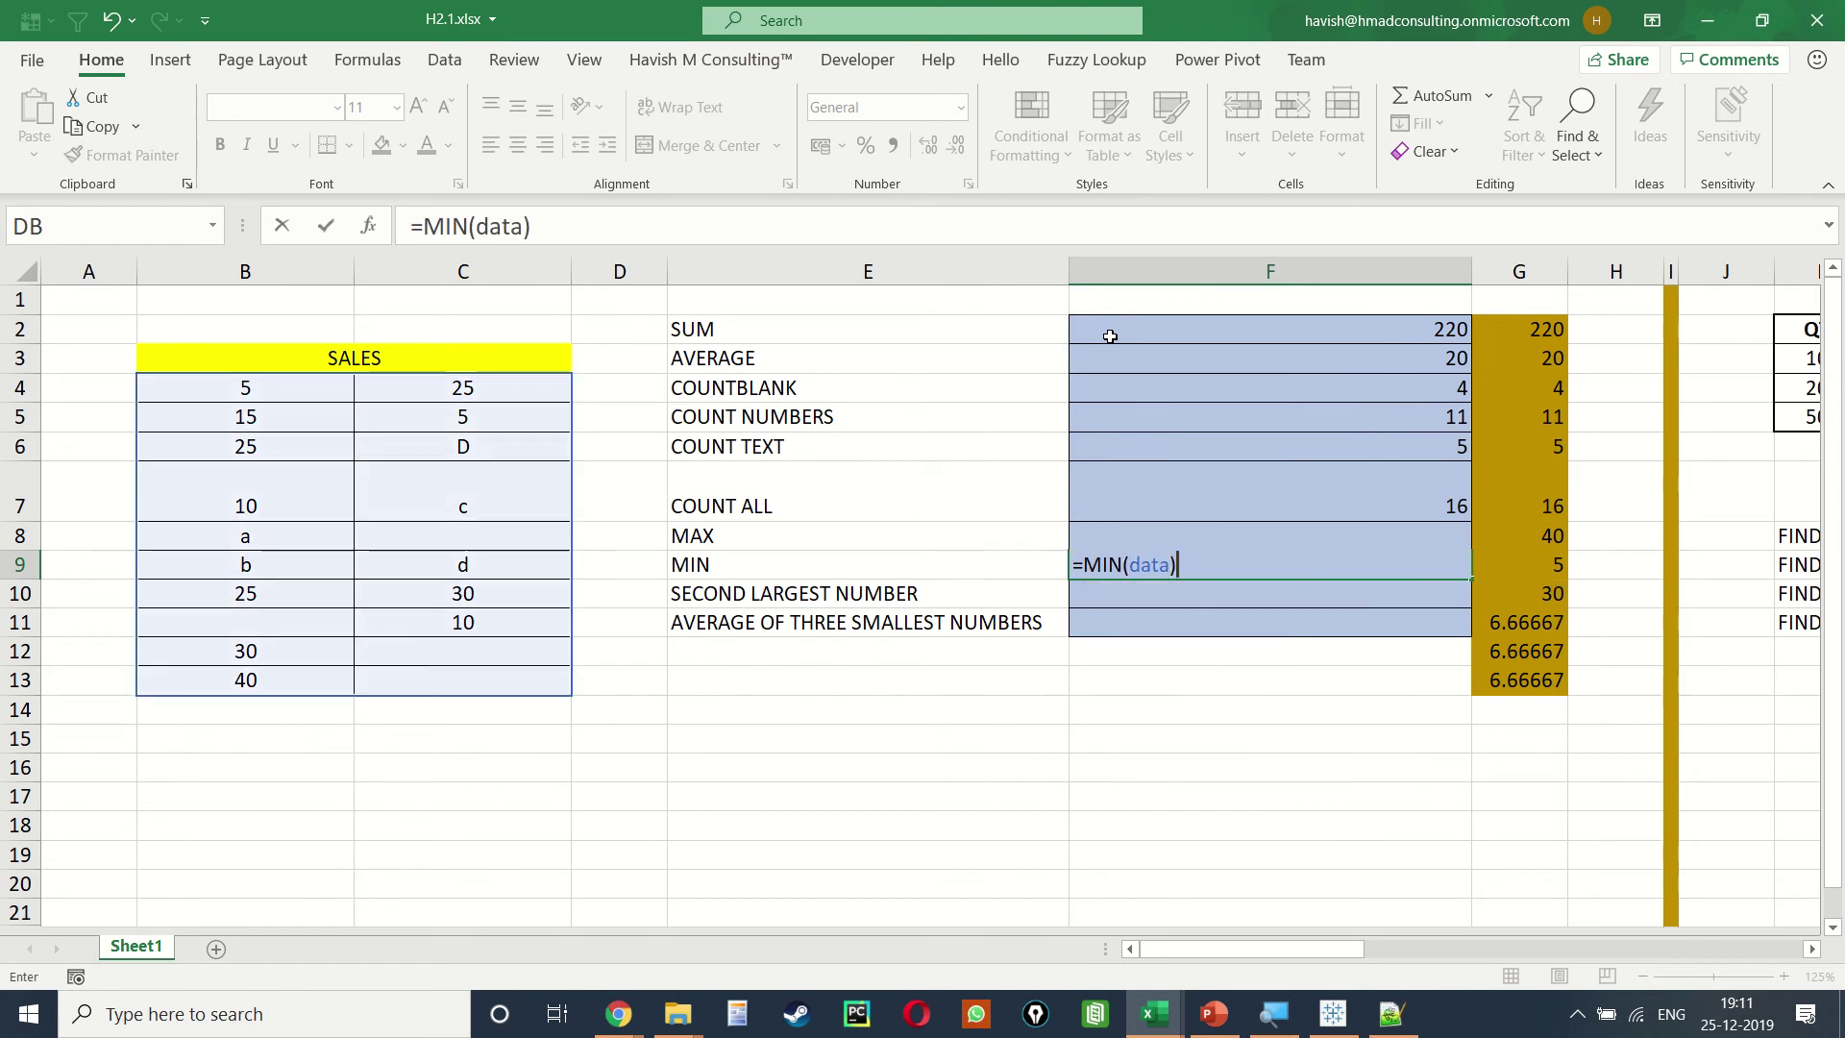
pyautogui.press('Return')
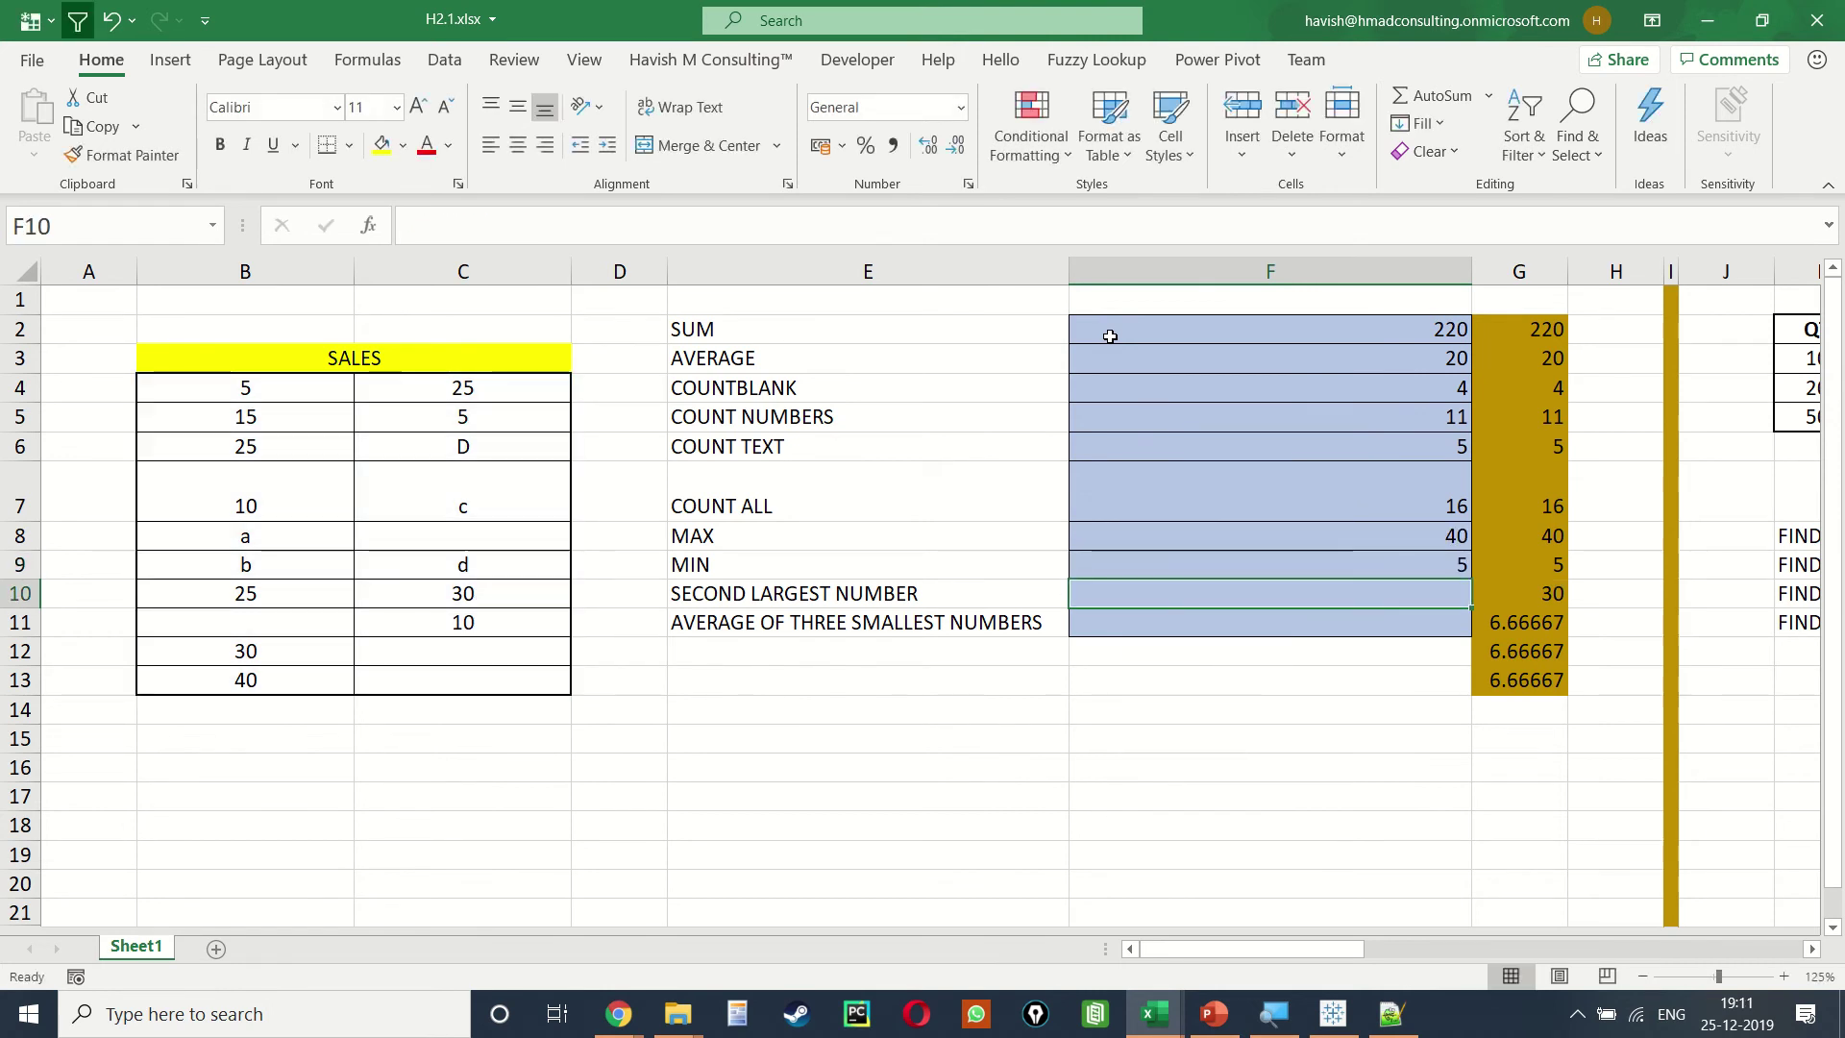
# Step: Find the second largest sales value in F10 with =LARGE(data,2)
pyautogui.write('=large')
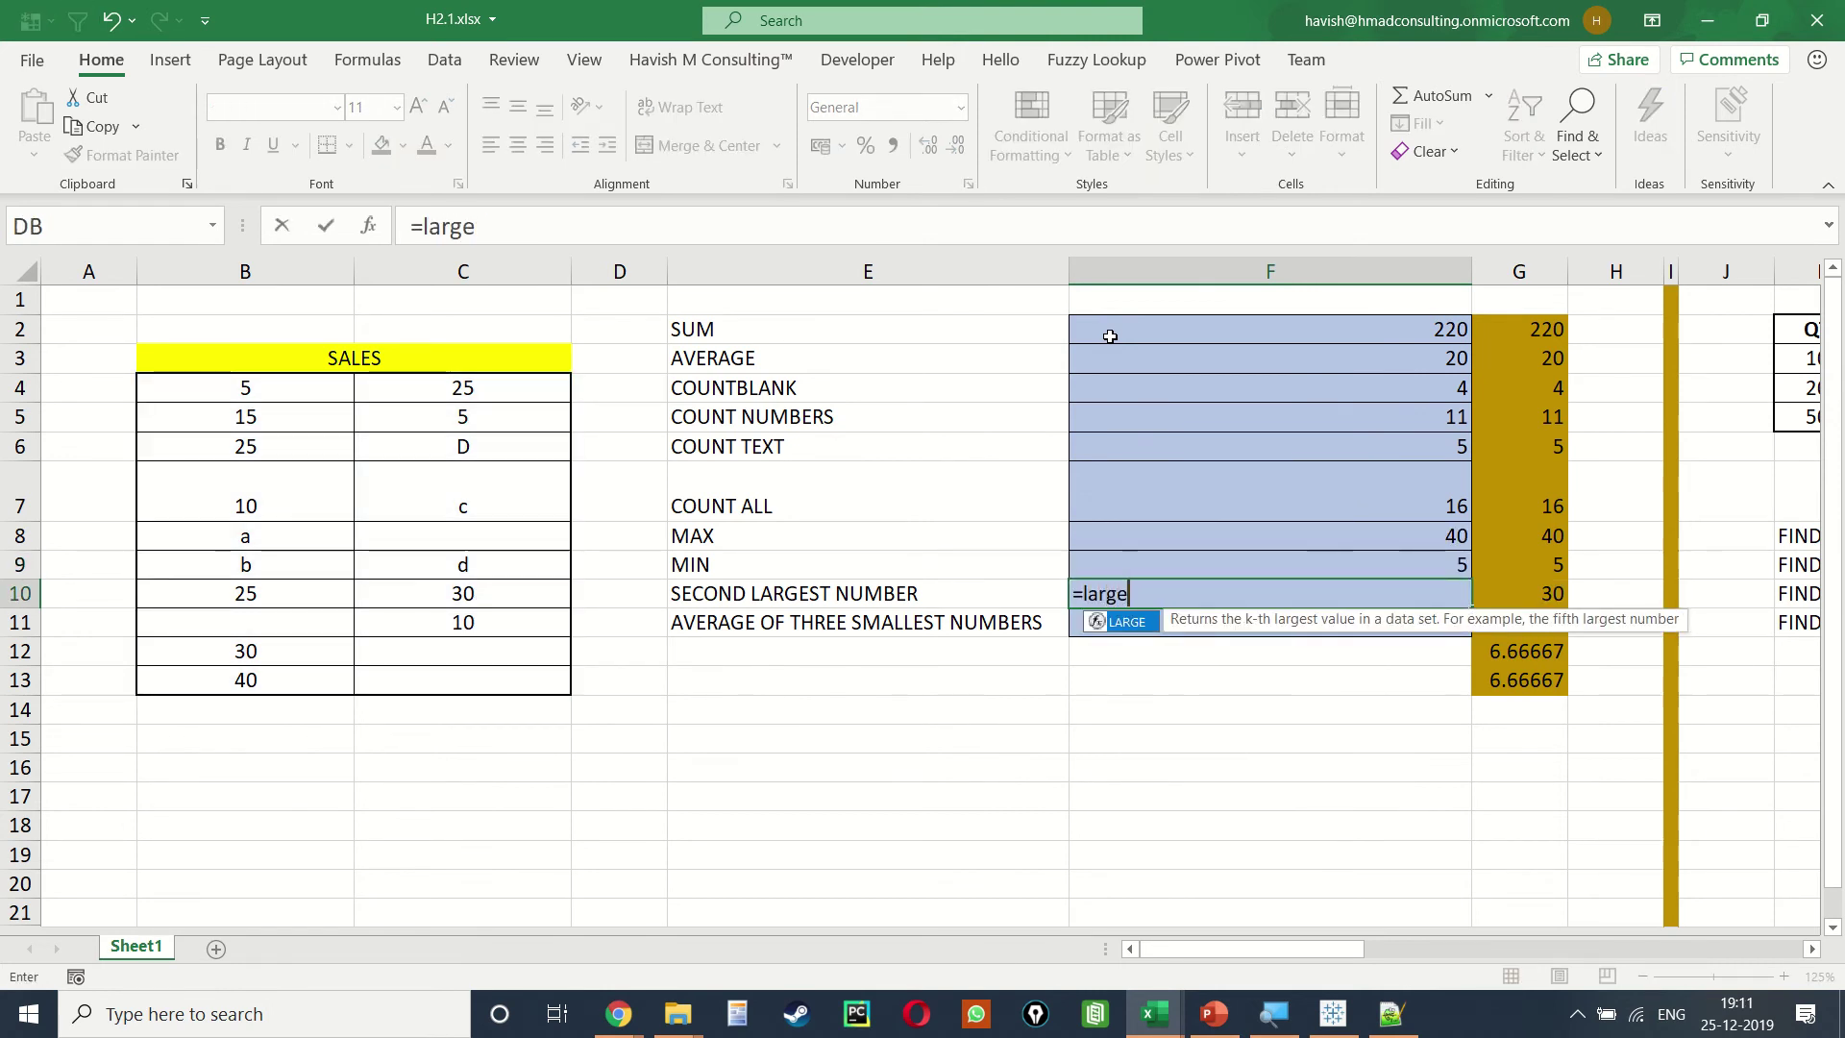
pyautogui.press('Tab')
pyautogui.write('data,2')
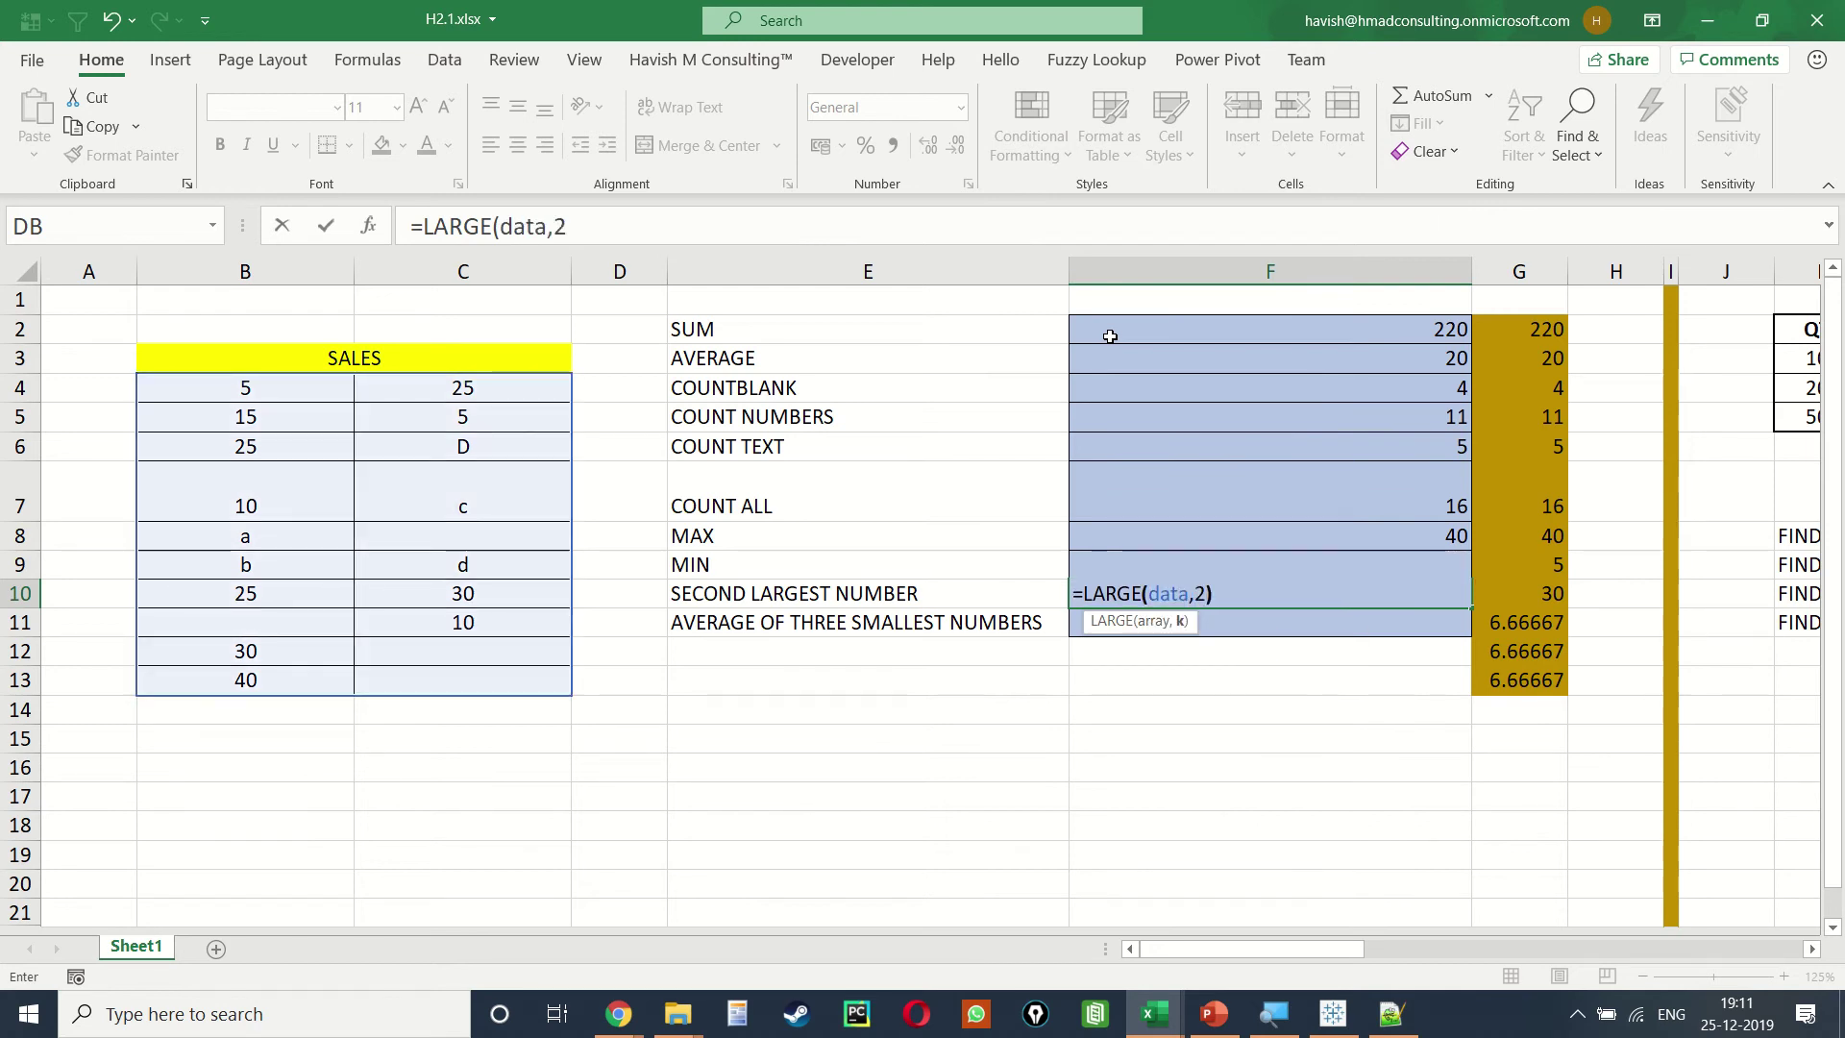
pyautogui.write(')')
pyautogui.press('Return')
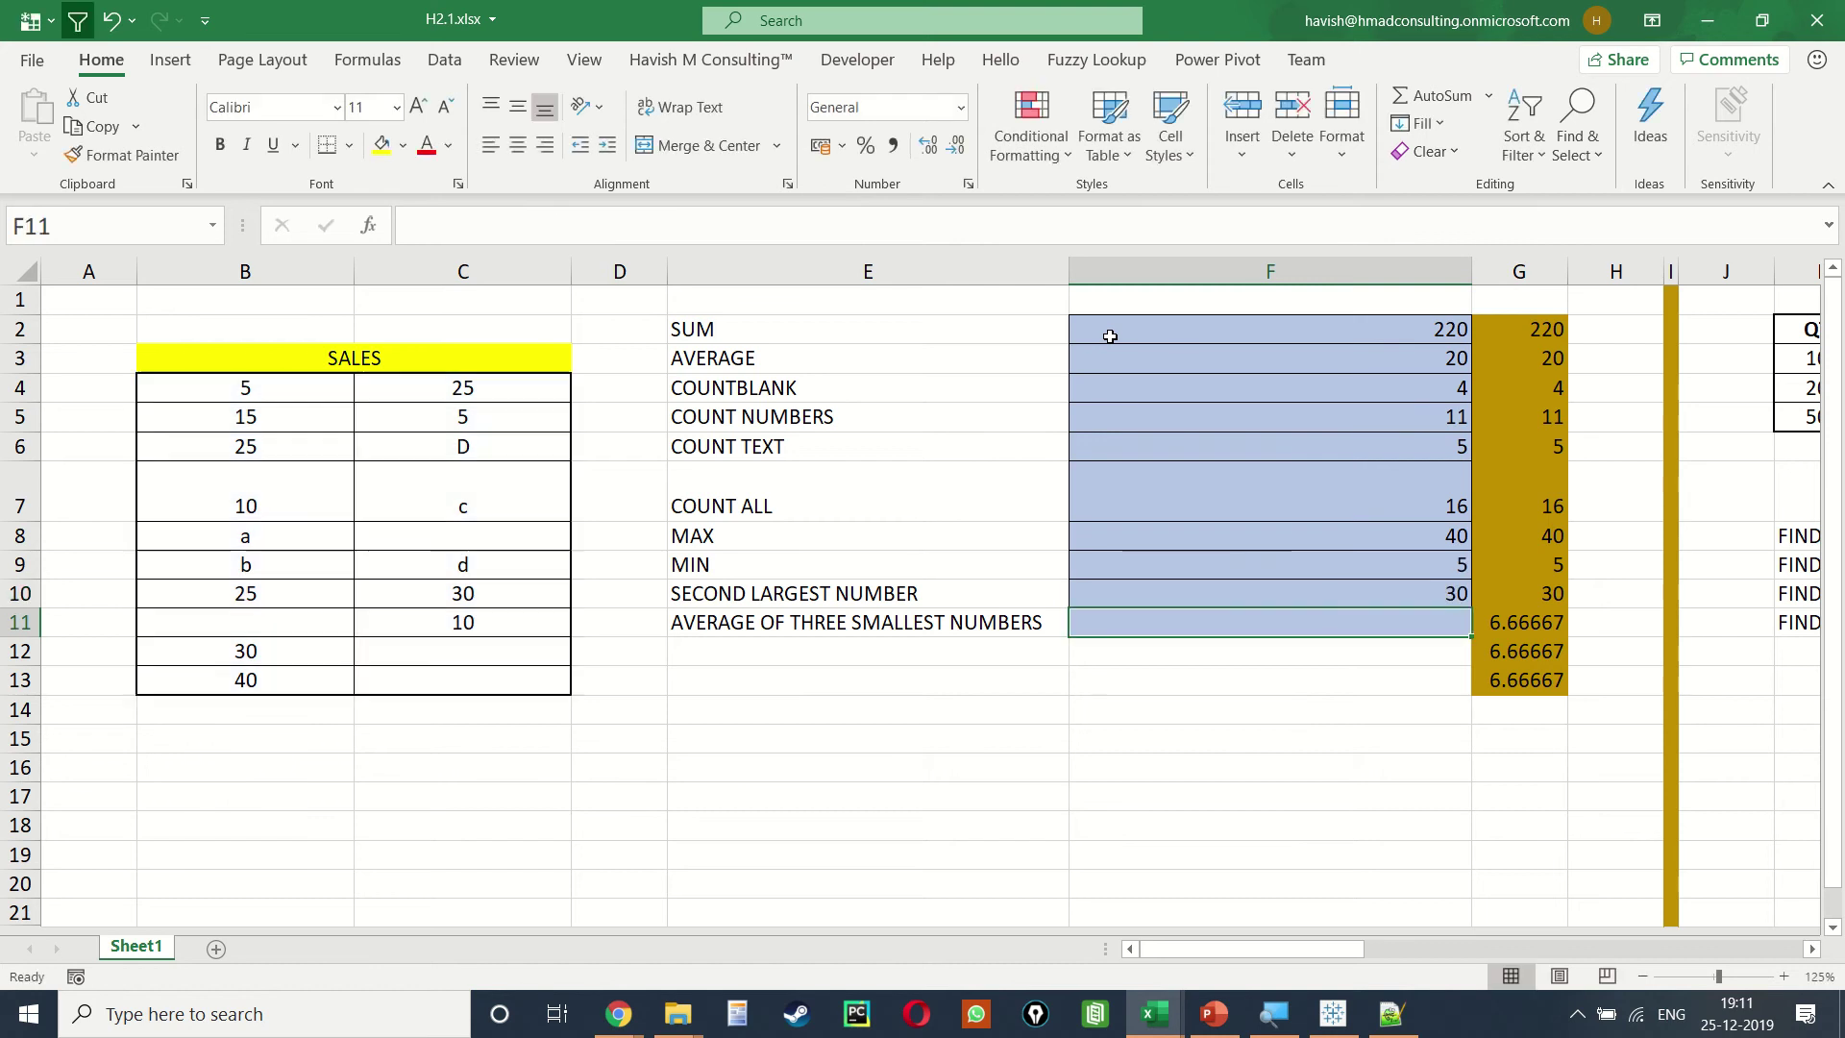
# Step: Average the three smallest sales values in F11 with =AVERAGE(SMALL(data,1),SMALL(data,2),SMALL(data,3)) and review the formula
pyautogui.write('=aver')
pyautogui.press('Tab')
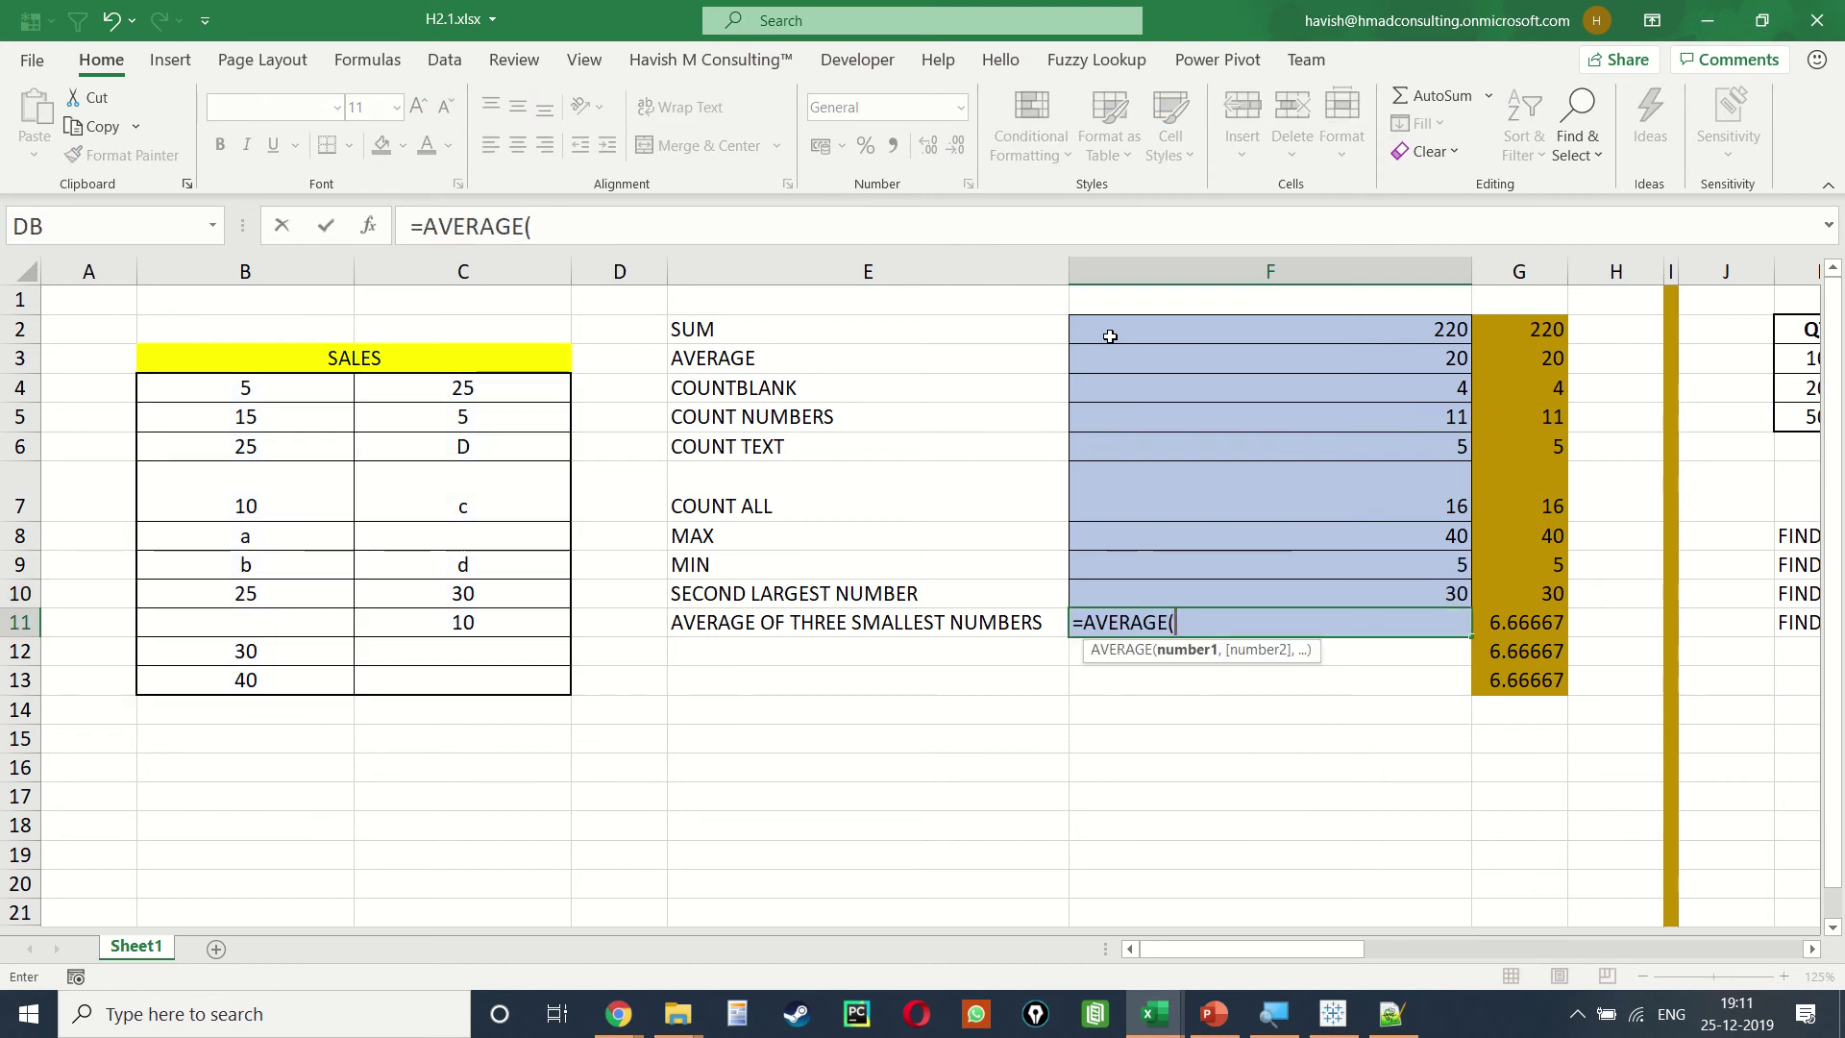
pyautogui.write('sma')
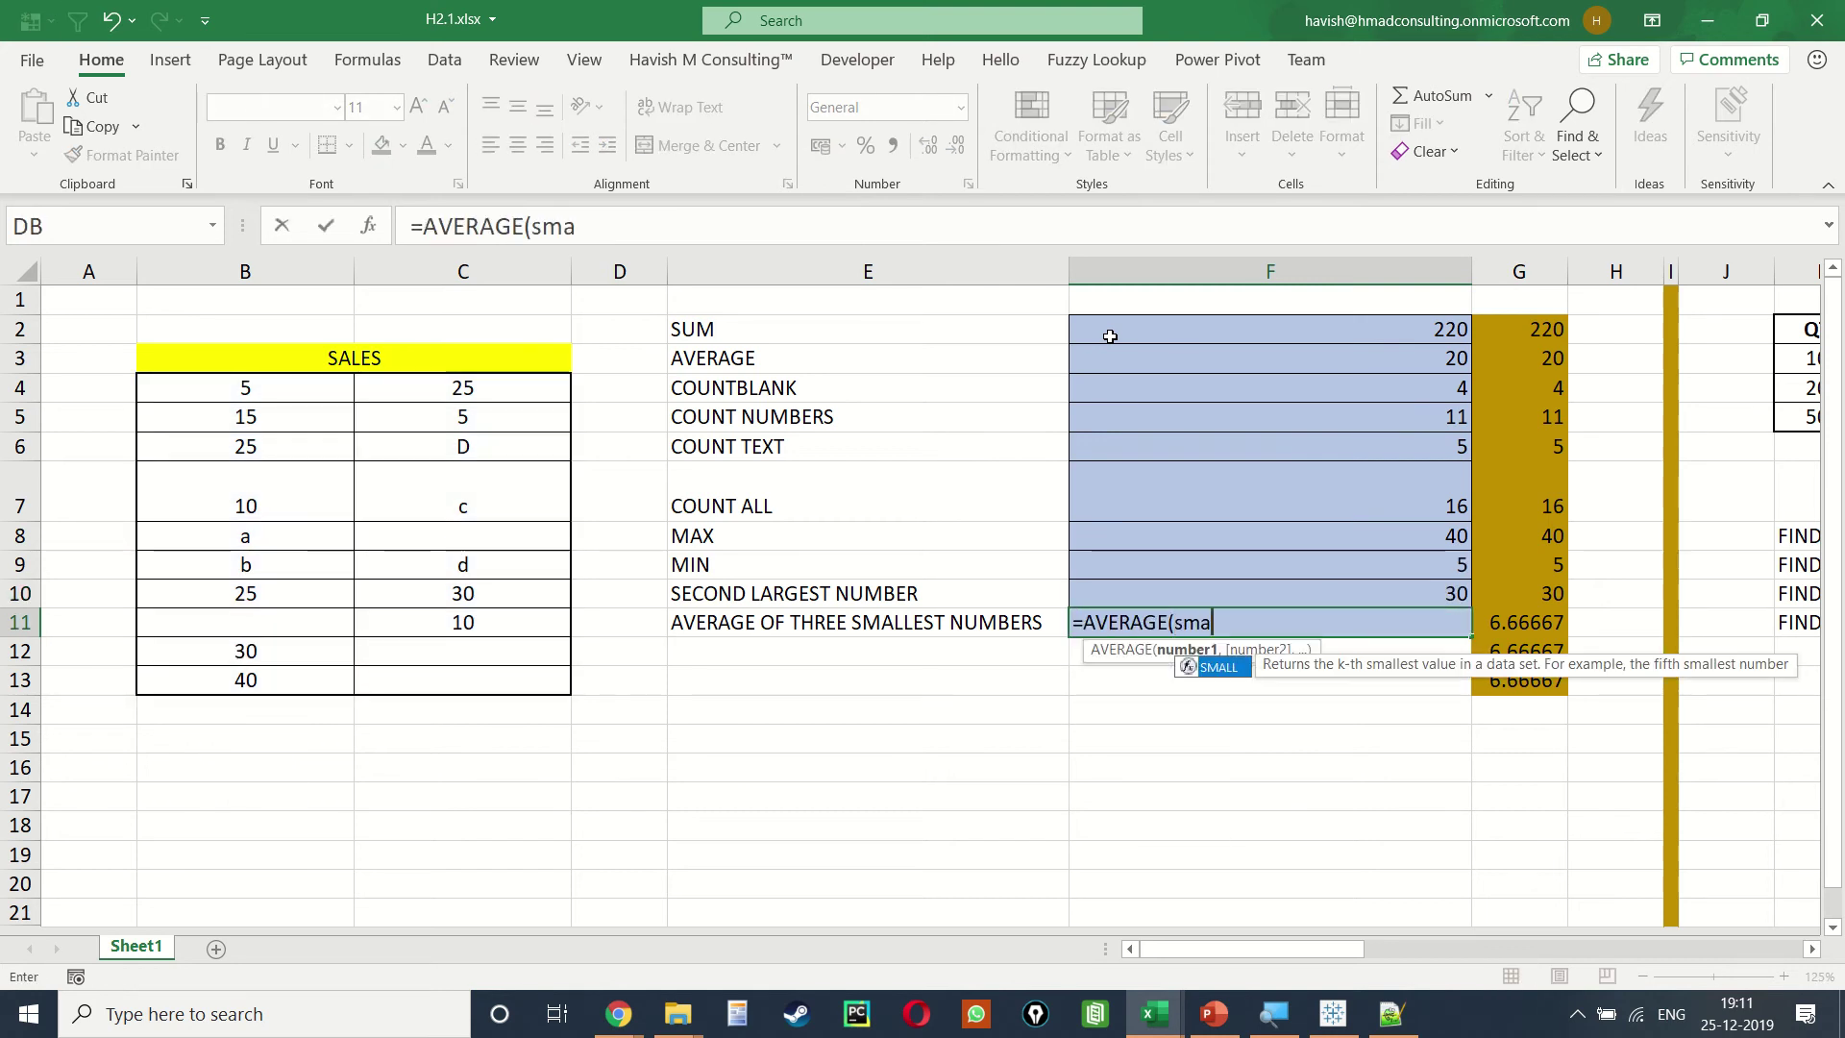
pyautogui.press('Tab')
pyautogui.write('data,1')
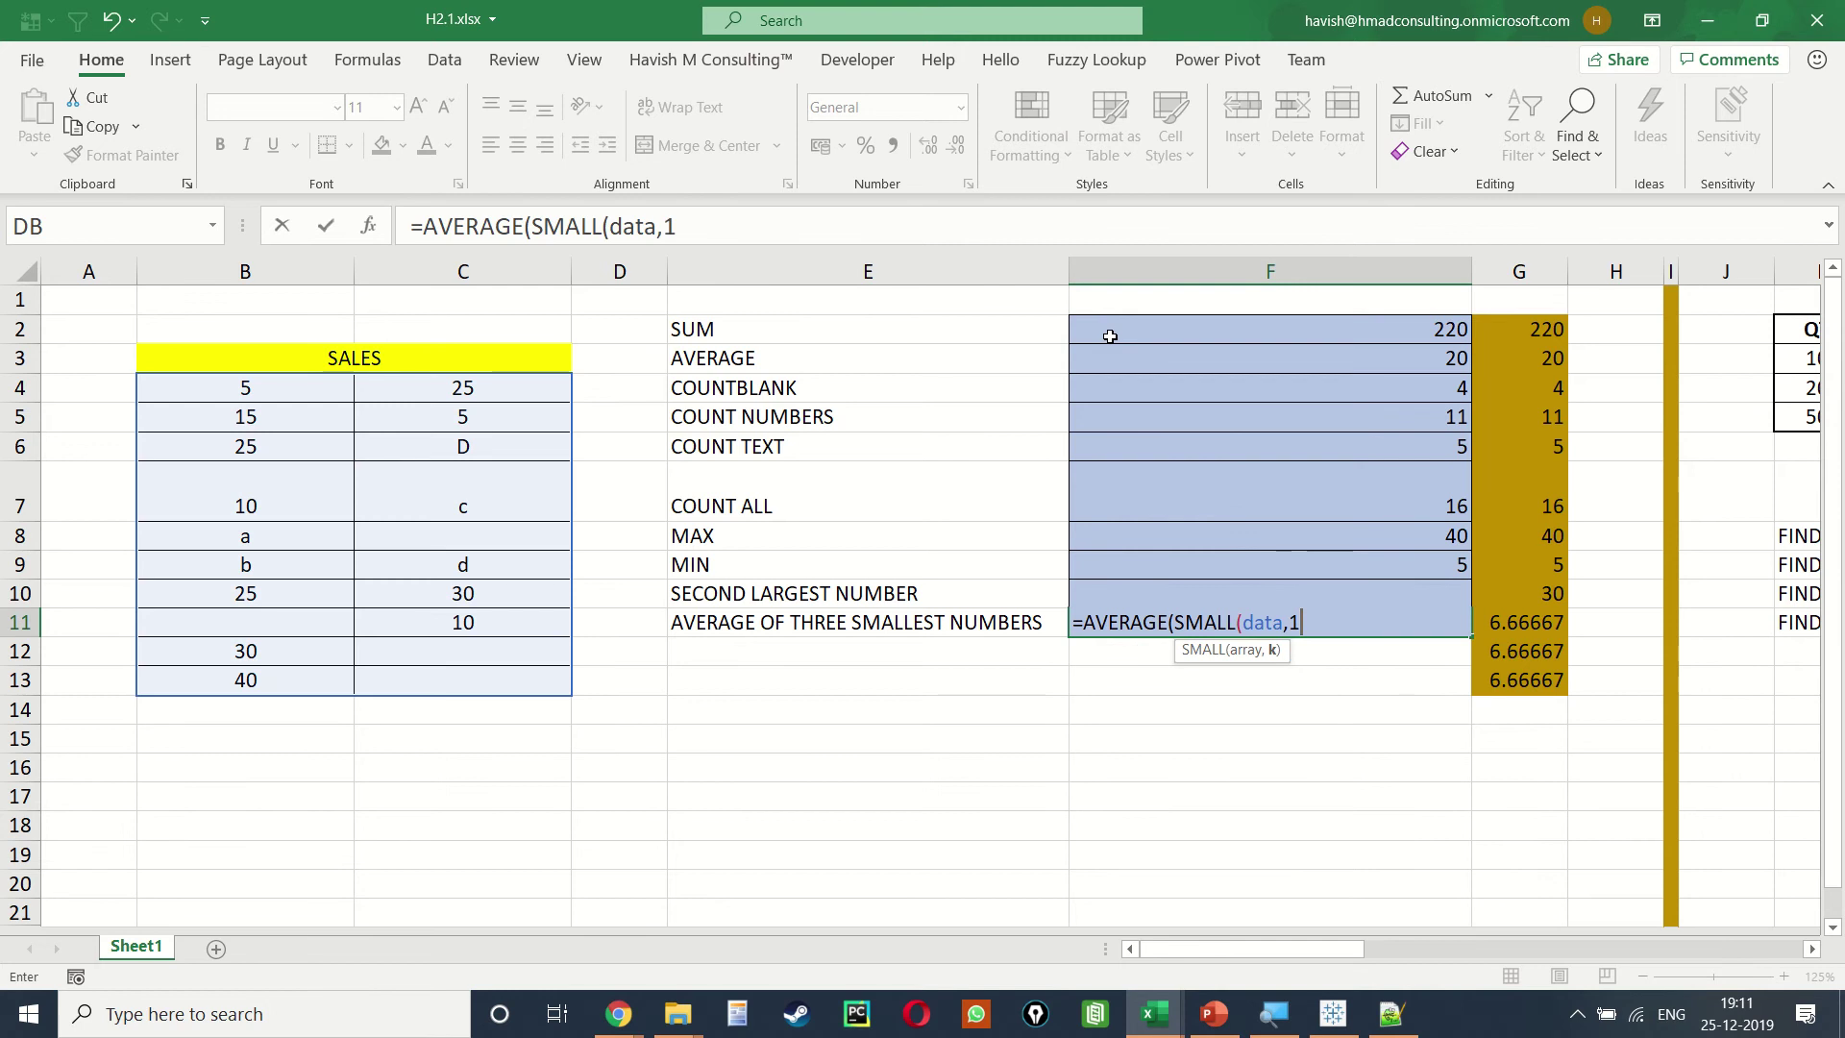
pyautogui.write('),sma')
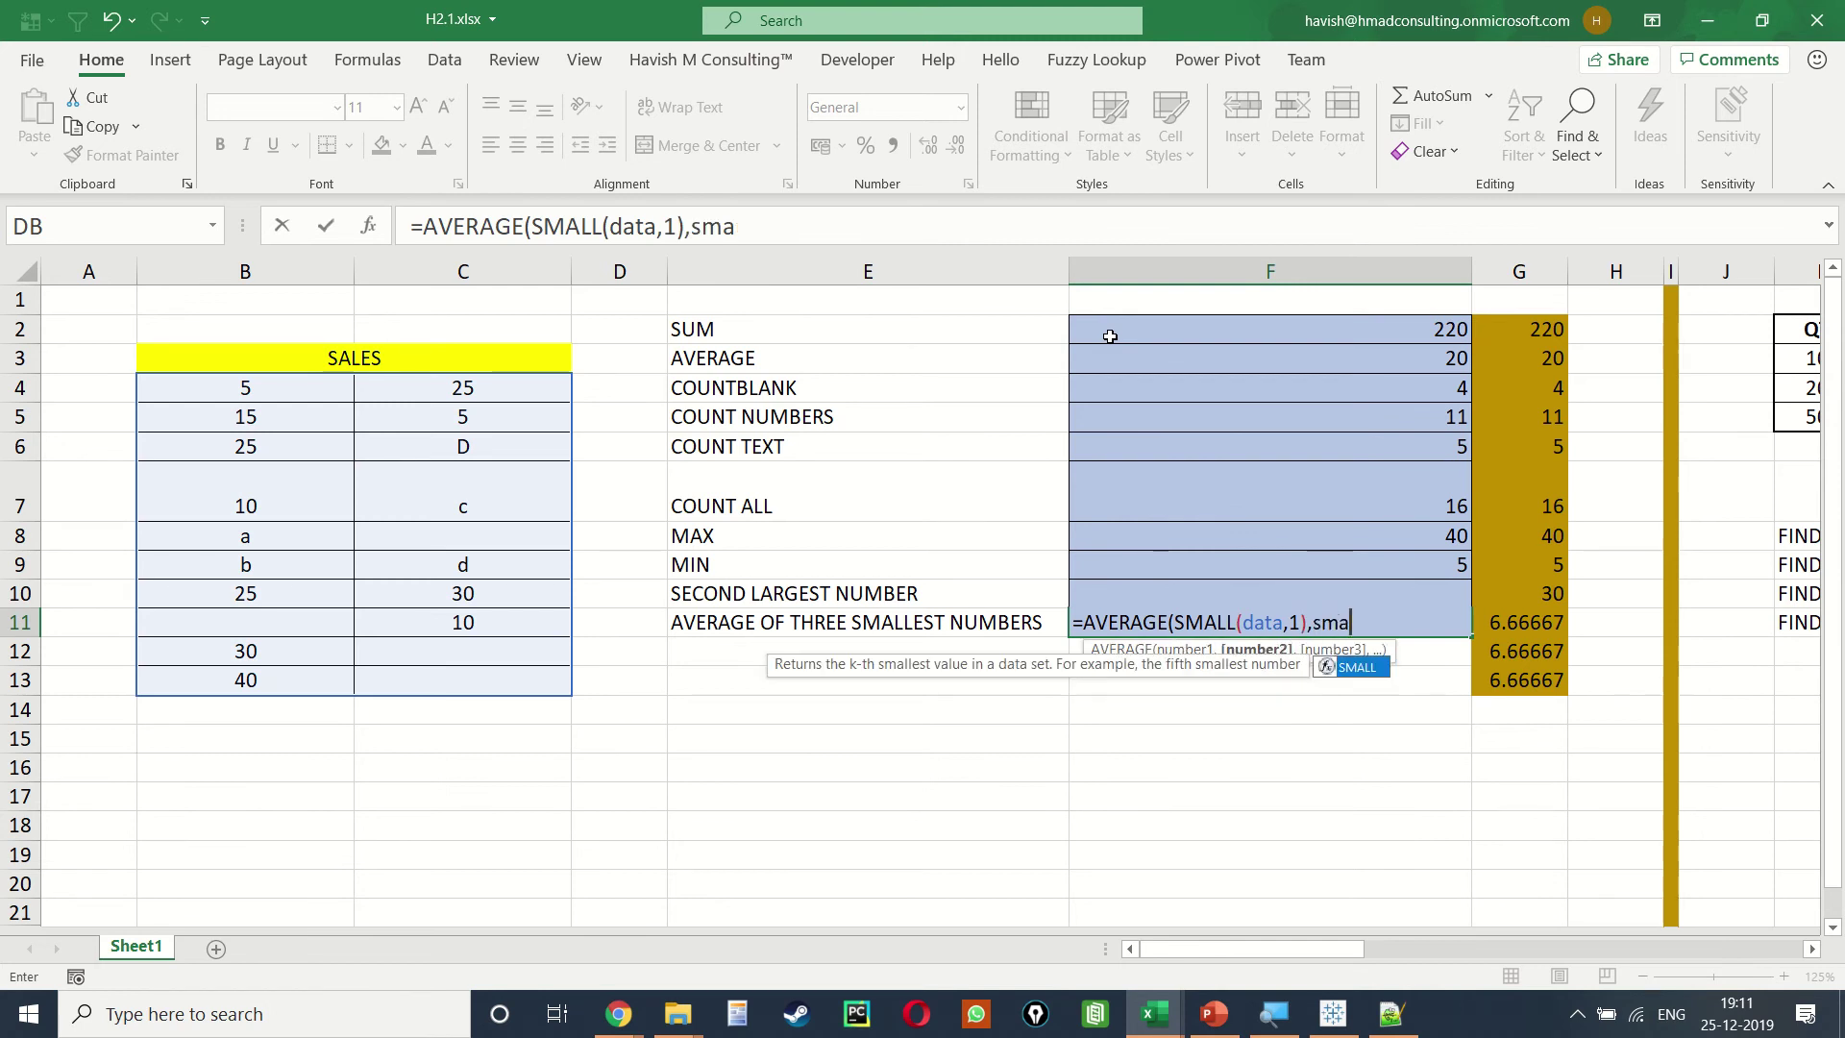
pyautogui.press('Tab')
pyautogui.write('data')
pyautogui.write(',2),smal')
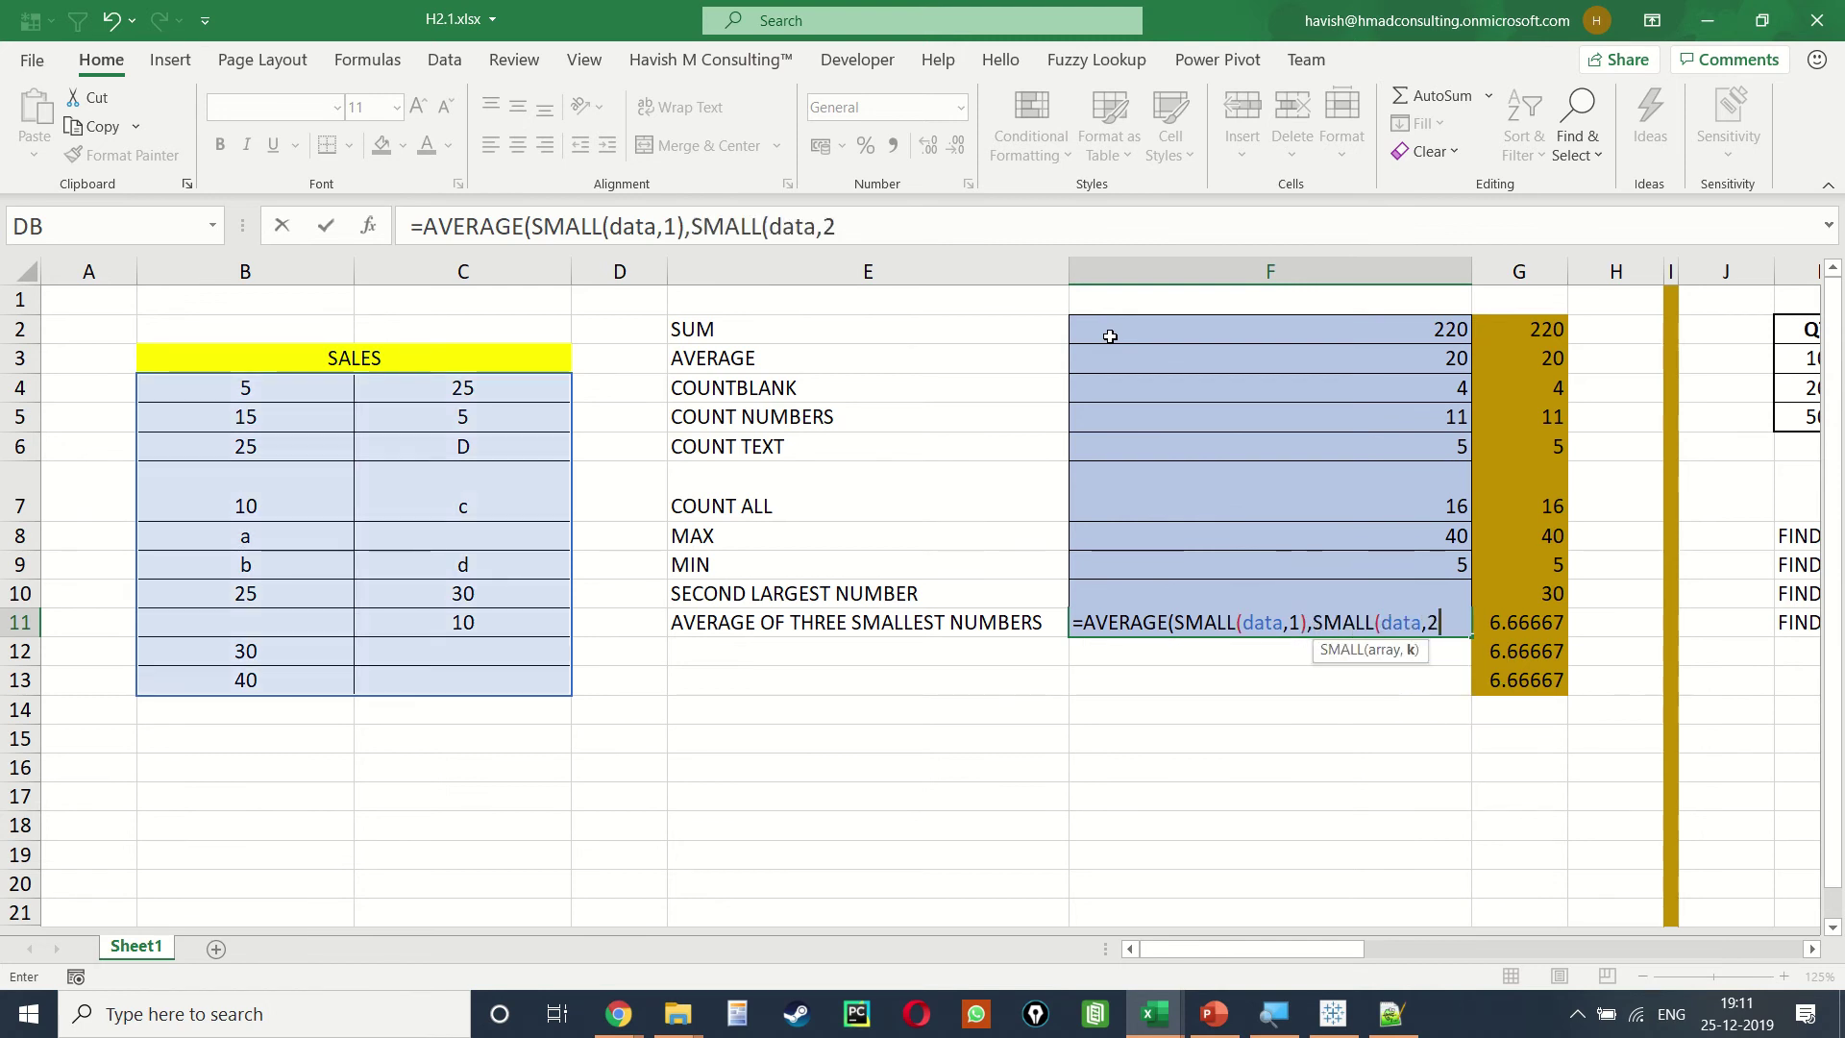
pyautogui.press('Tab')
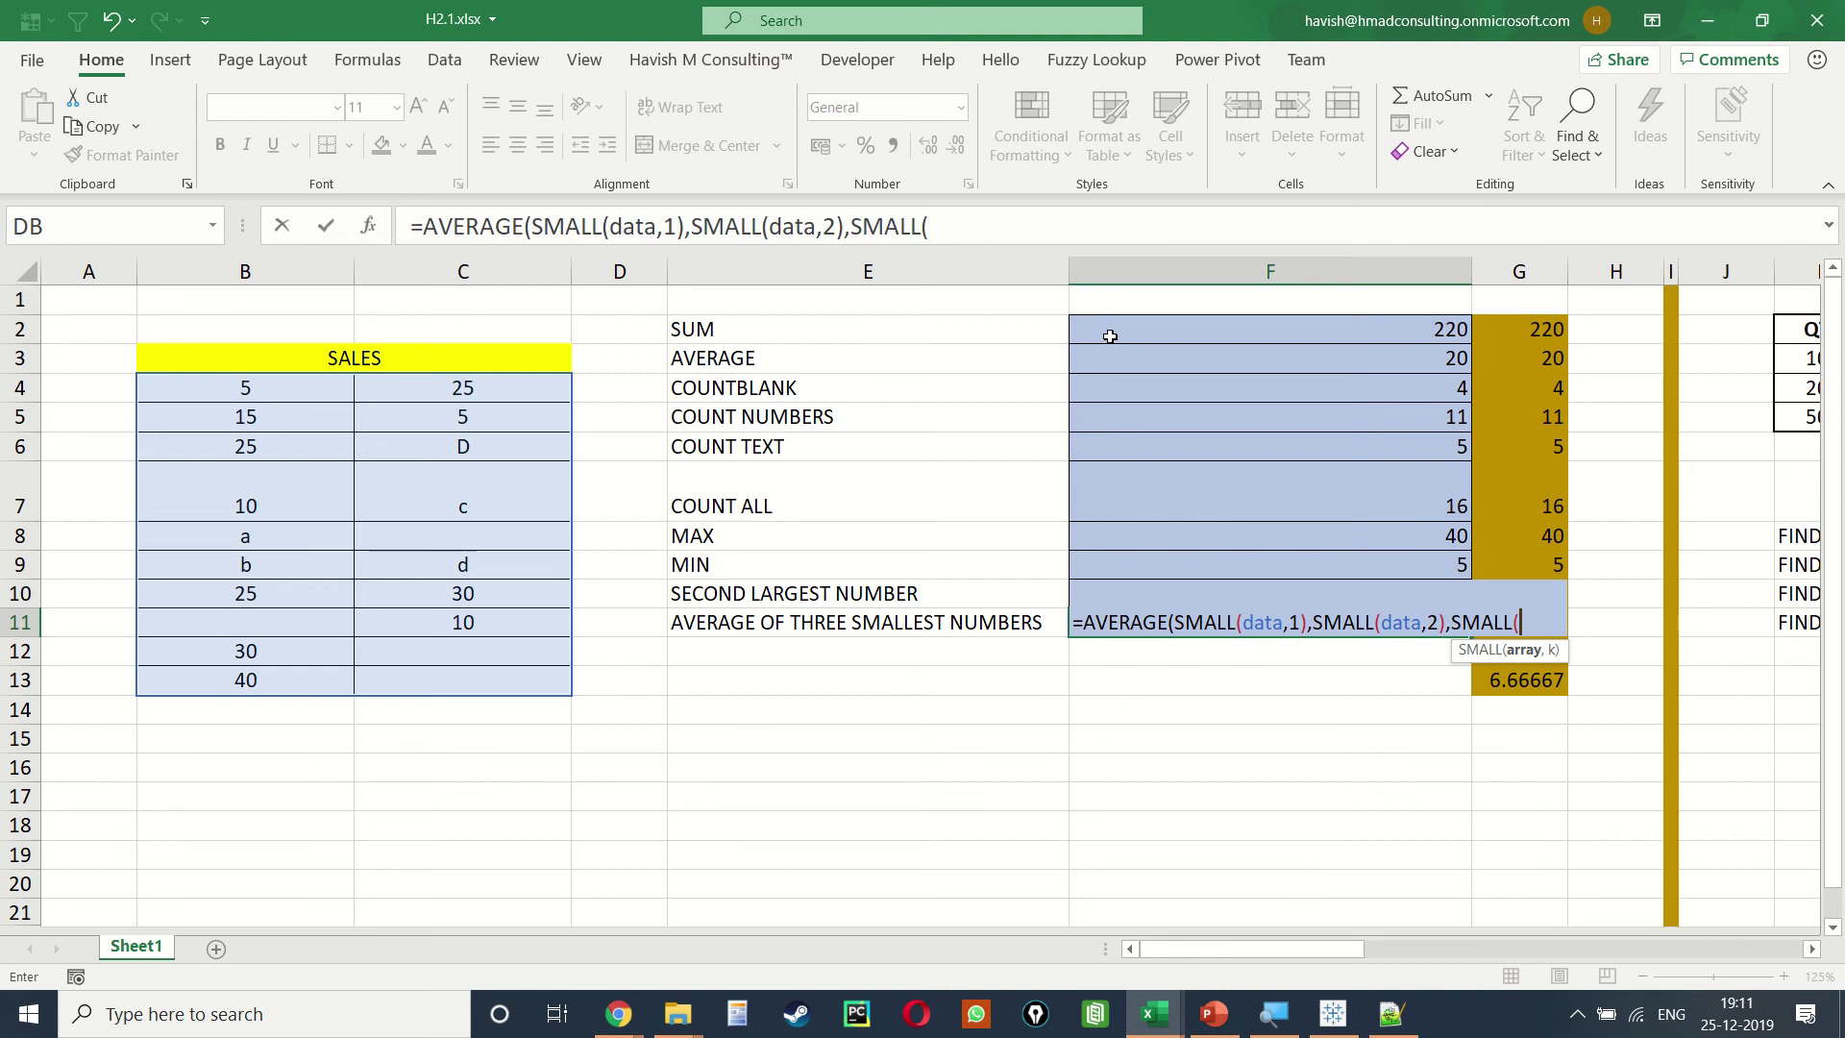
pyautogui.write('data')
pyautogui.write(',3))')
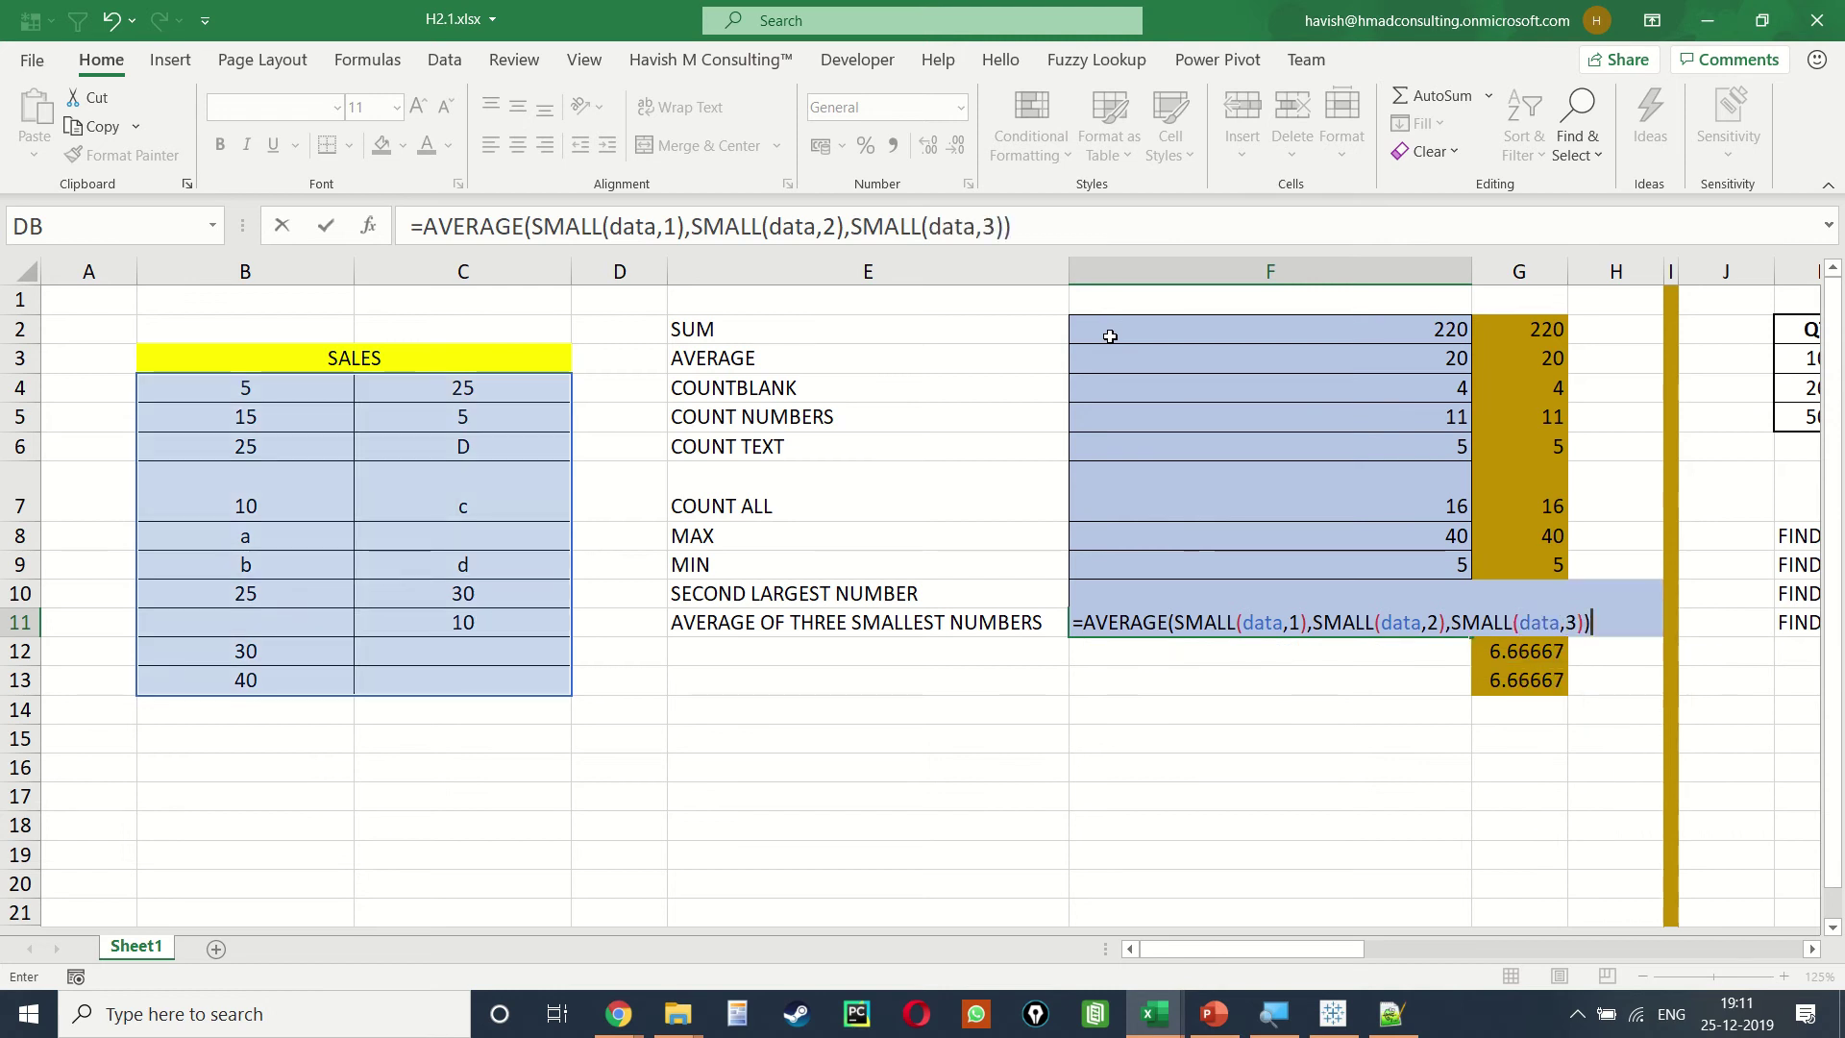
pyautogui.press('Return')
pyautogui.press('Up')
pyautogui.press('F2')
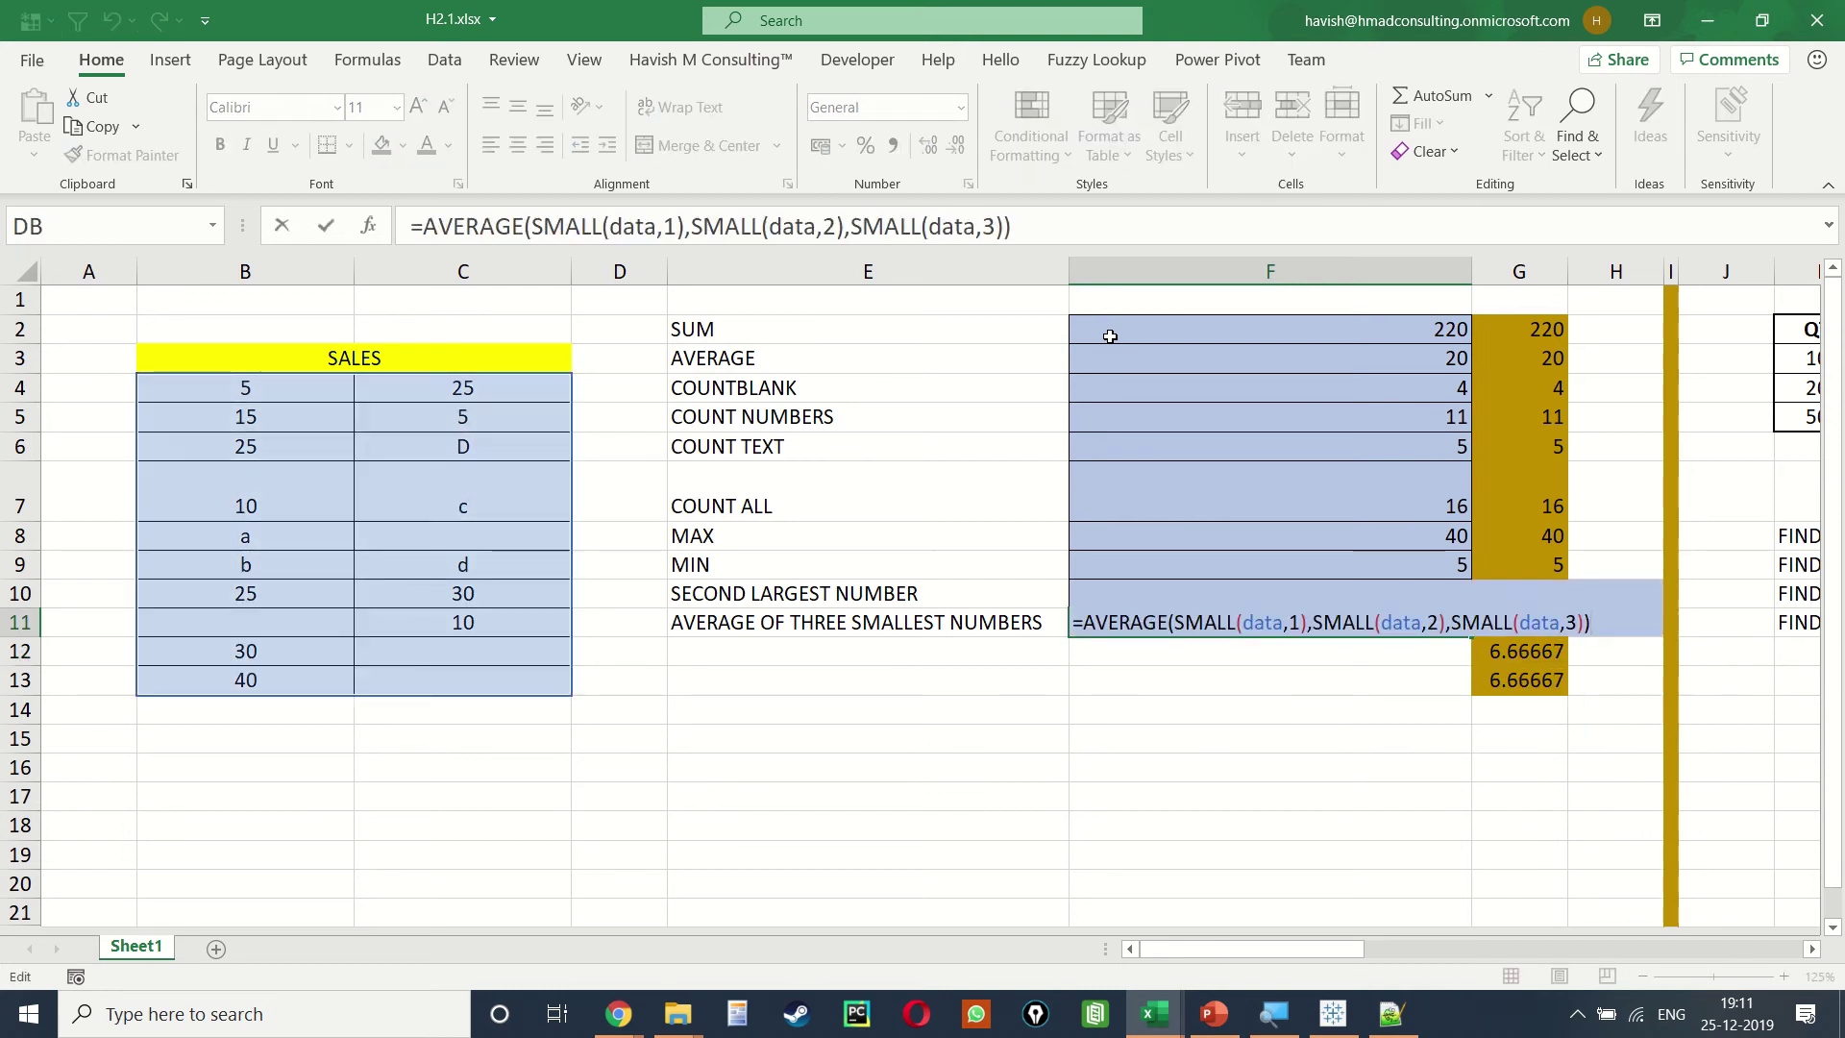
pyautogui.press('Return')
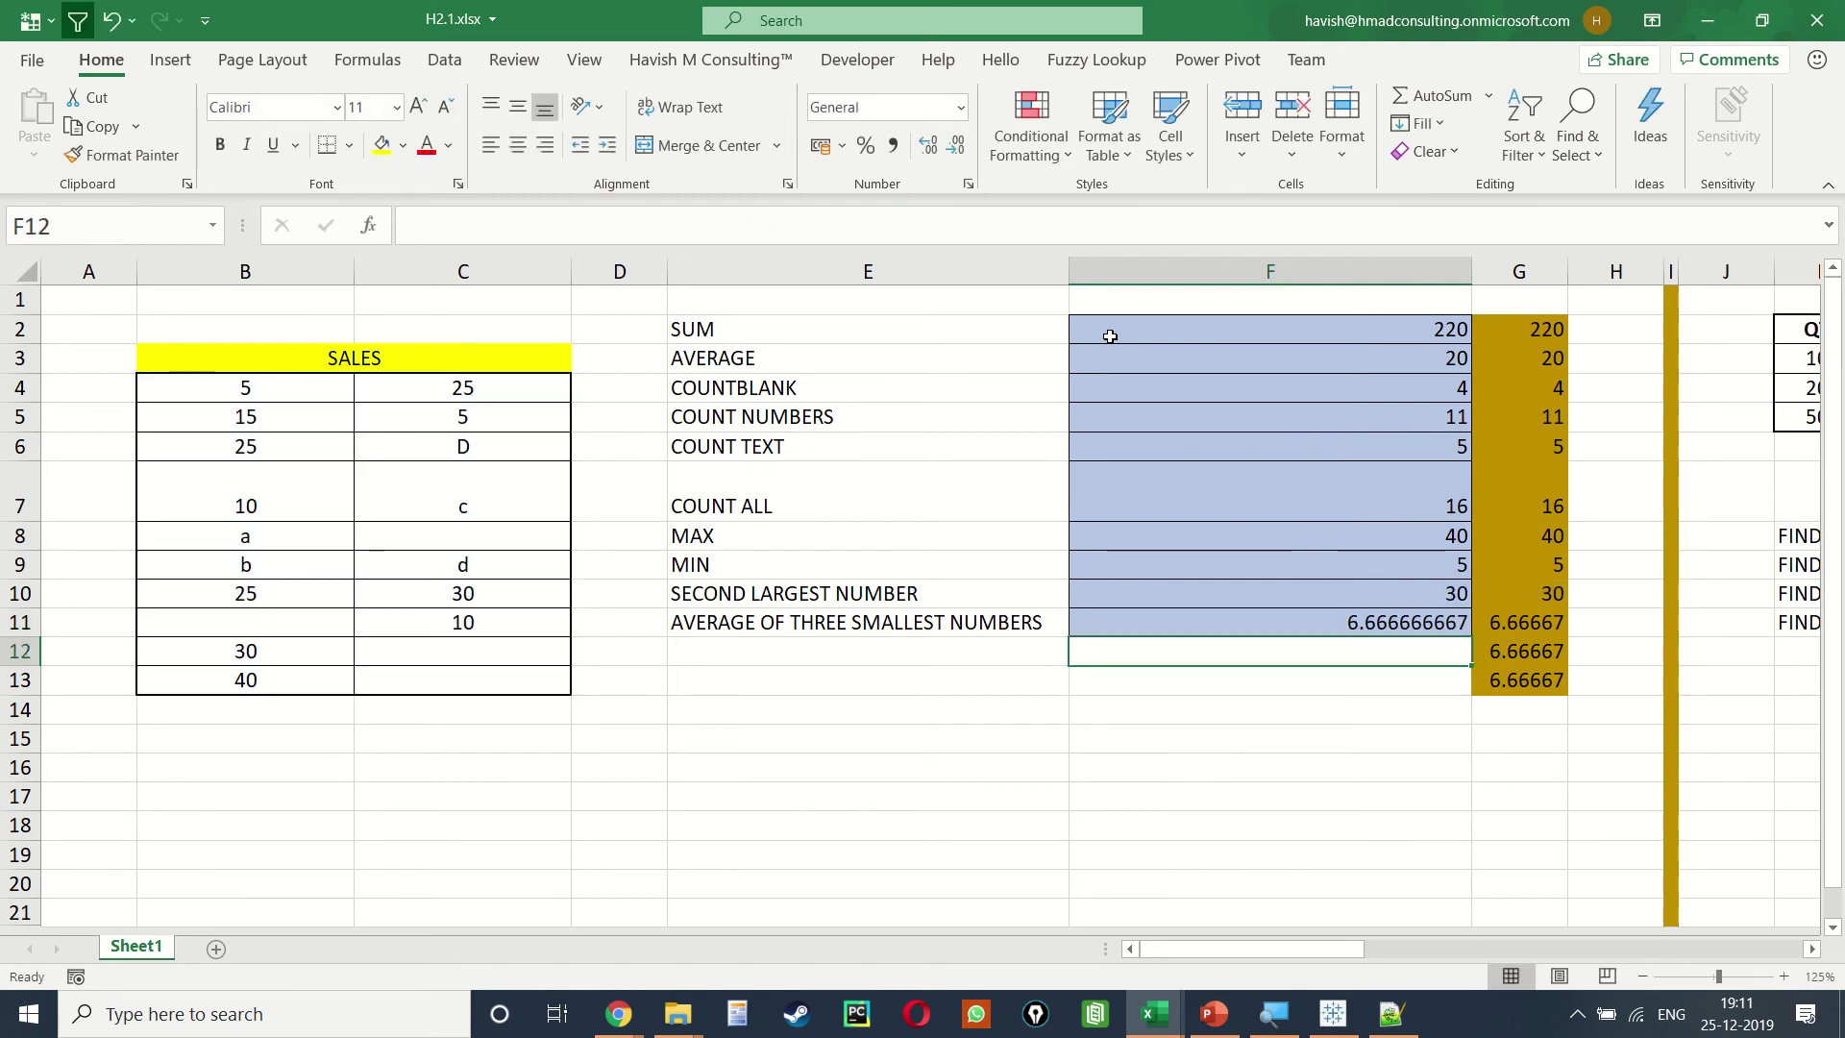
# Step: Average the three smallest sales values in F12 with the array-constant formula =AVERAGE(SMALL(data,{1,2,3}))
pyautogui.write('=')
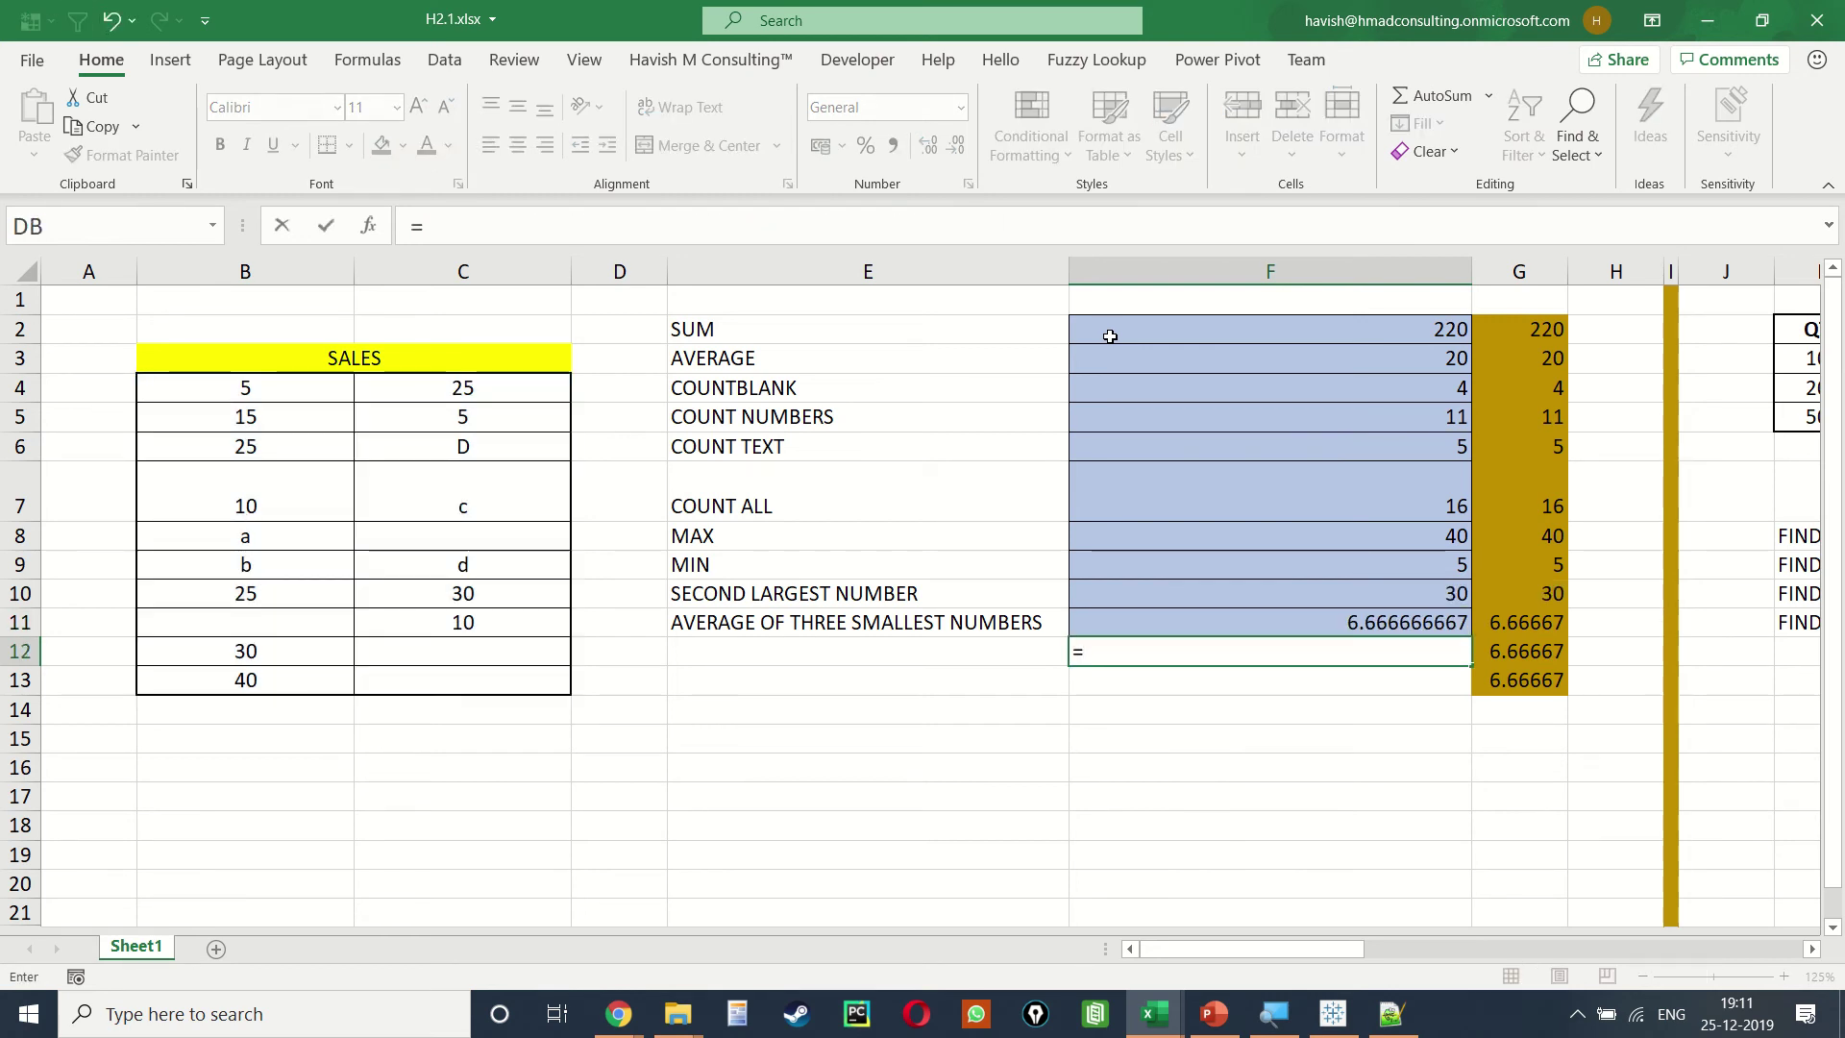
pyautogui.write('aver')
pyautogui.press('Tab')
pyautogui.write('smal')
pyautogui.press('Tab')
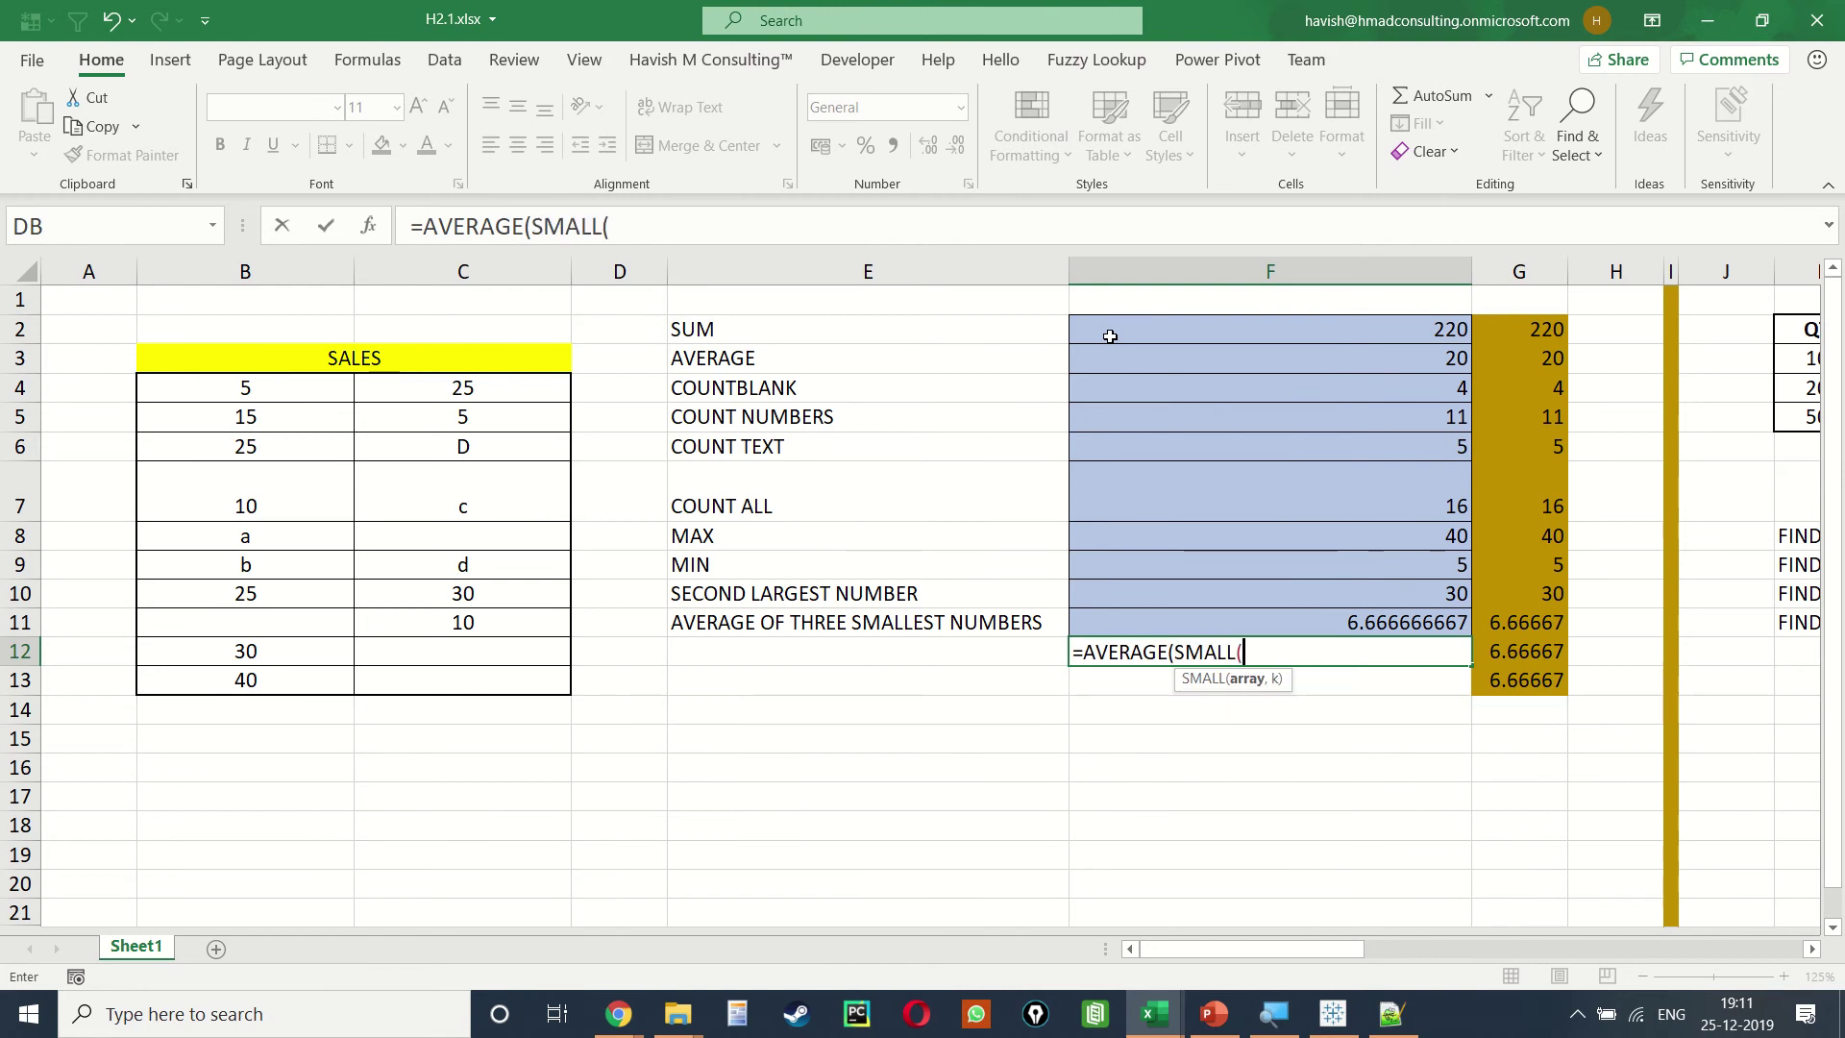
pyautogui.write('data,')
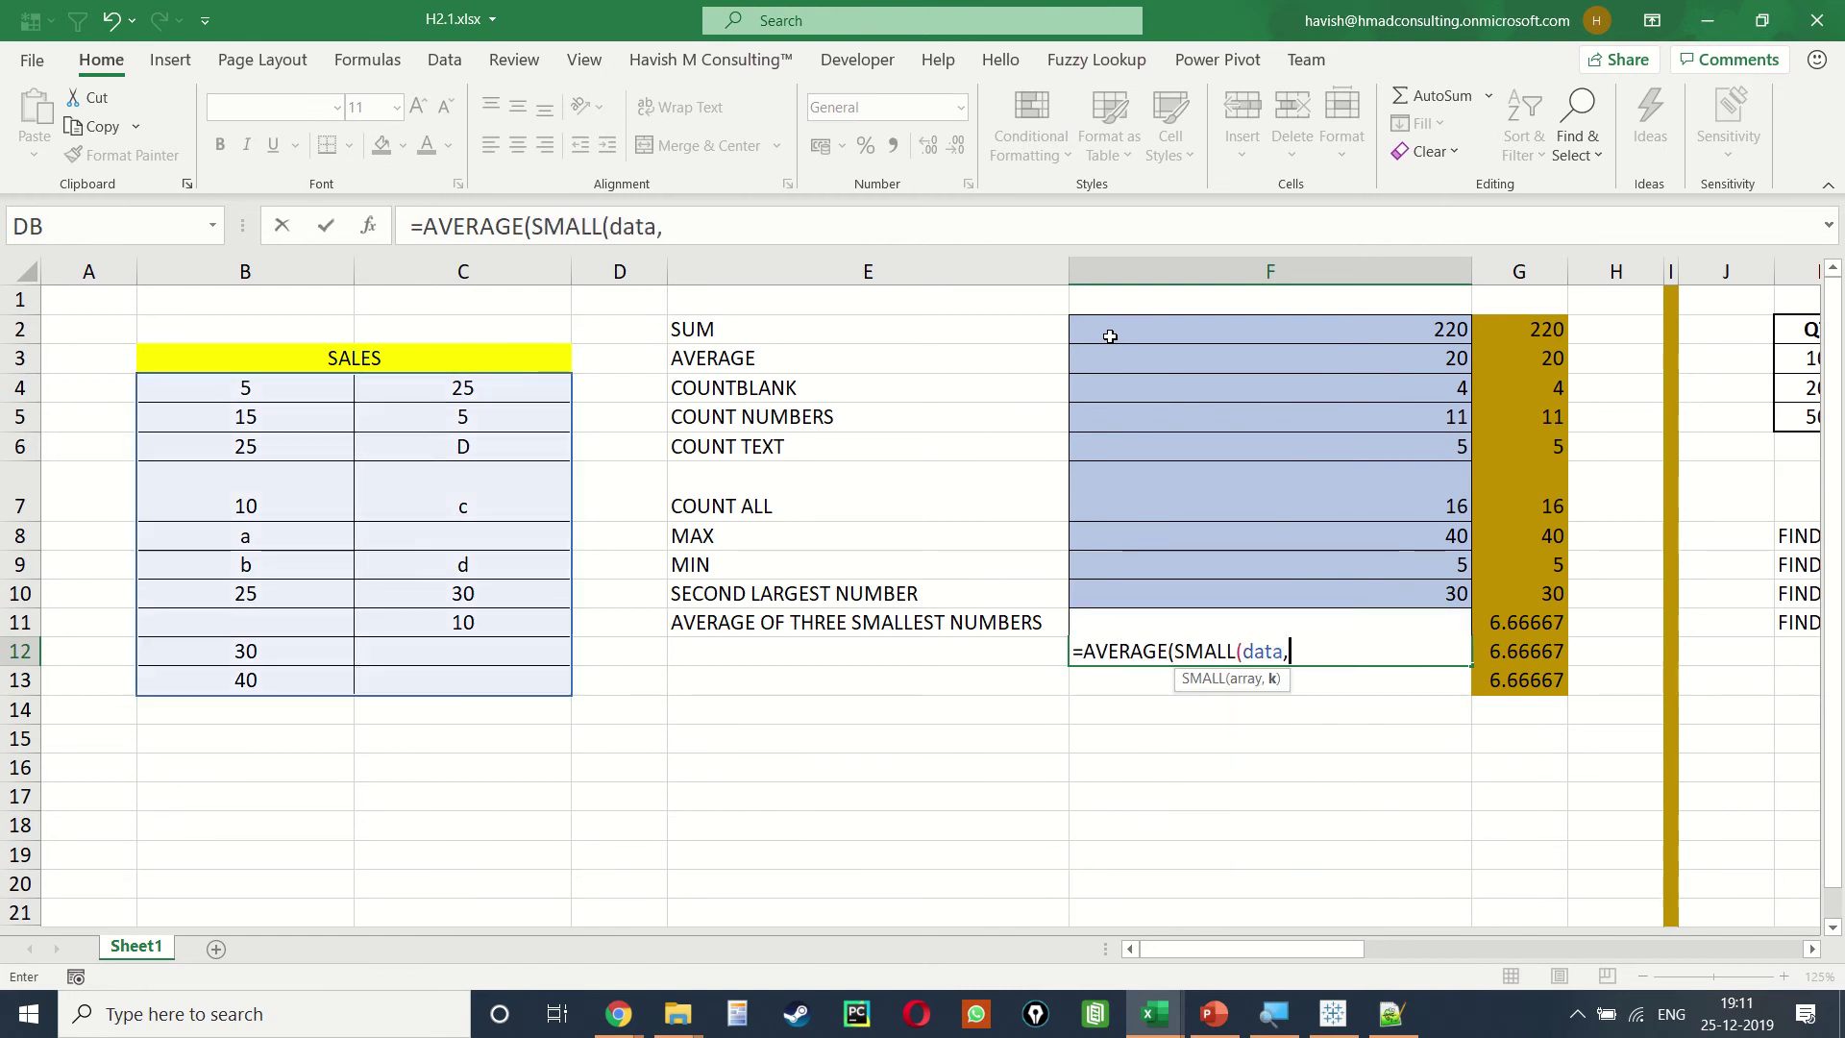
pyautogui.write('{1,2,3})')
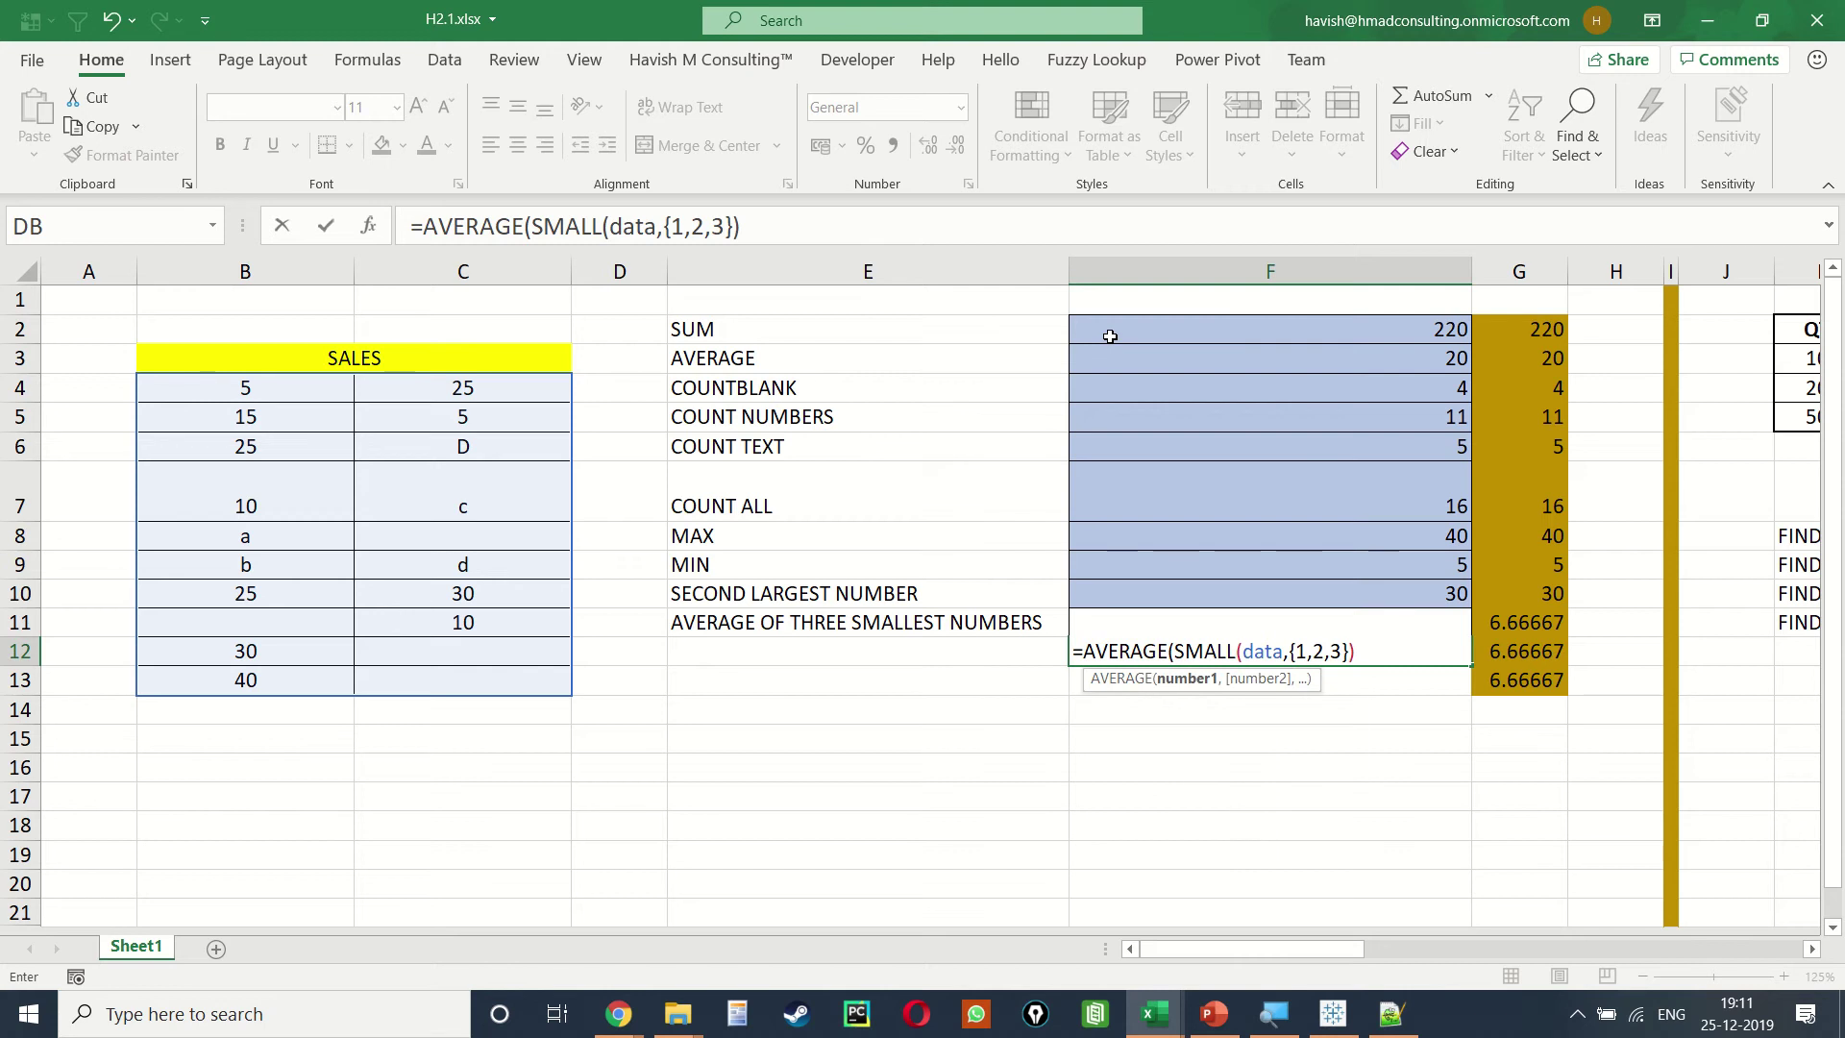
pyautogui.press('Return')
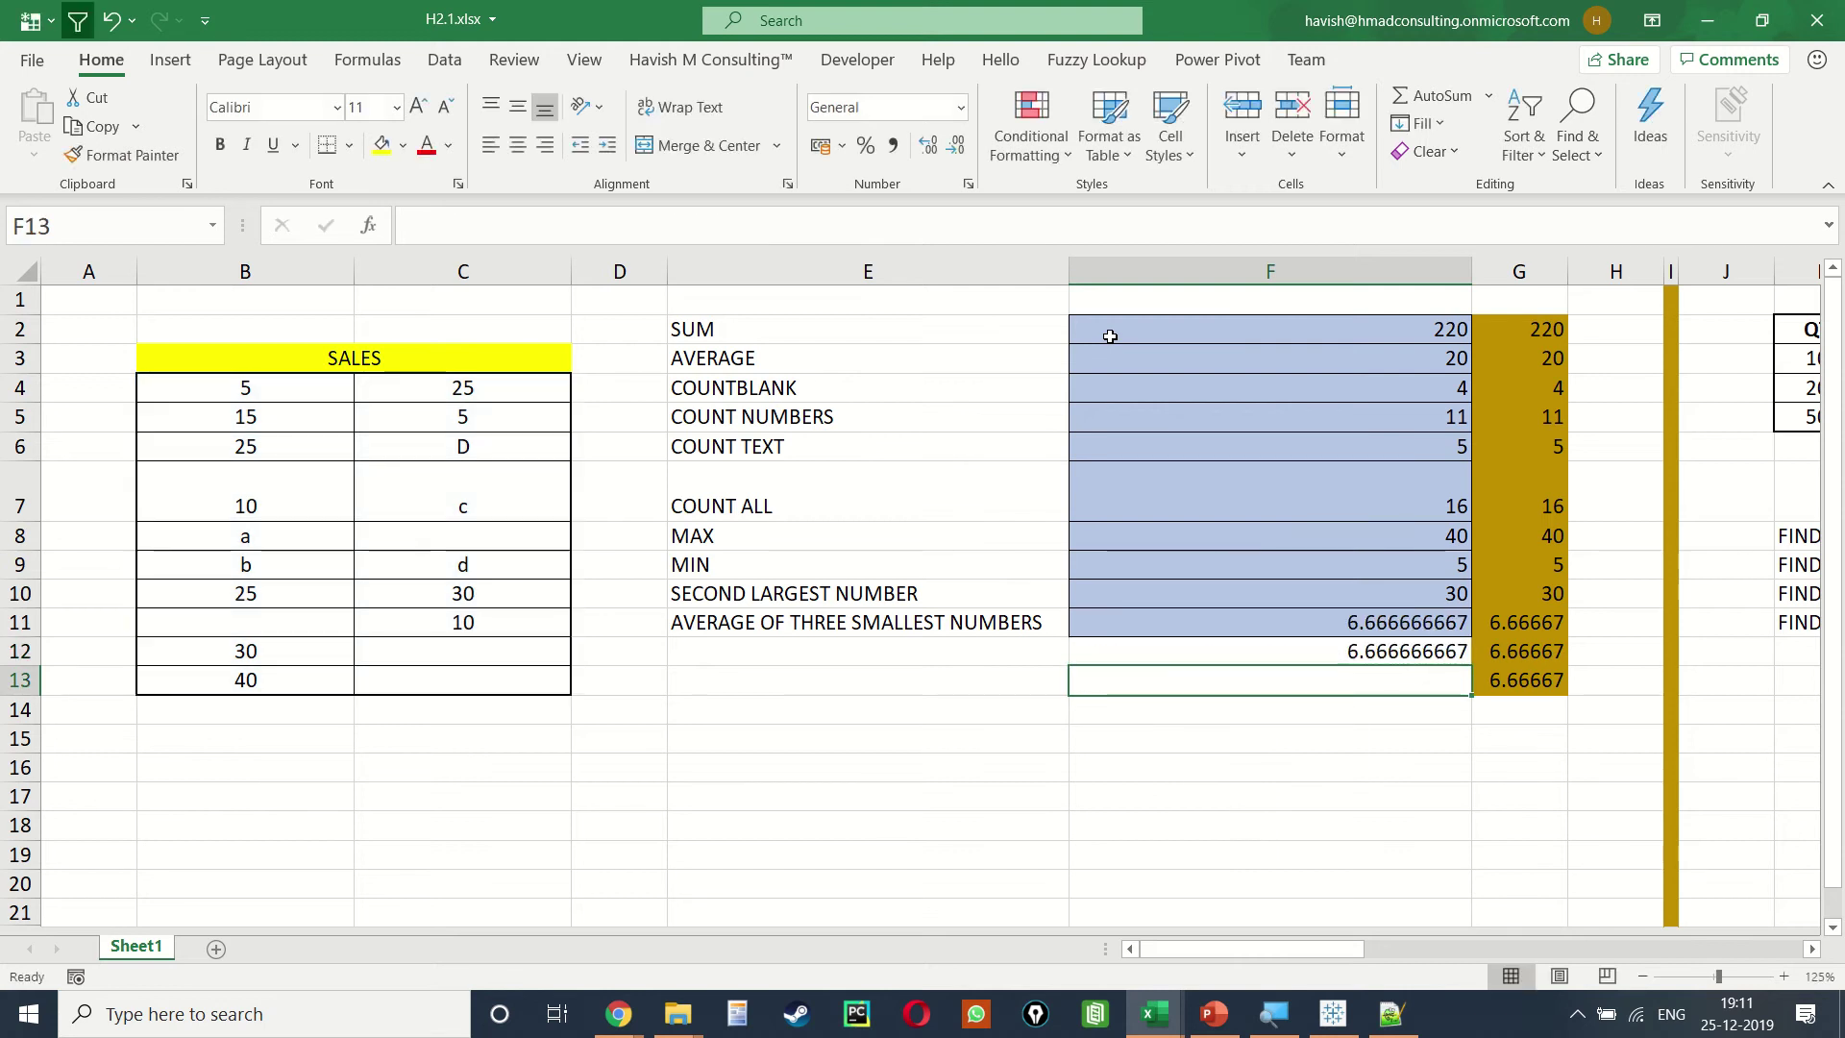
# Step: Go across the sheet to the rounding exercise and examine its source numbers in column T and the "Change to" targets in column U
pyautogui.press('Right')
pyautogui.press('Right')
pyautogui.press('Right')
pyautogui.press('Right')
pyautogui.press('Right')
pyautogui.press('Right')
pyautogui.press('Right')
pyautogui.press('Right')
pyautogui.press('Right')
pyautogui.press('Right')
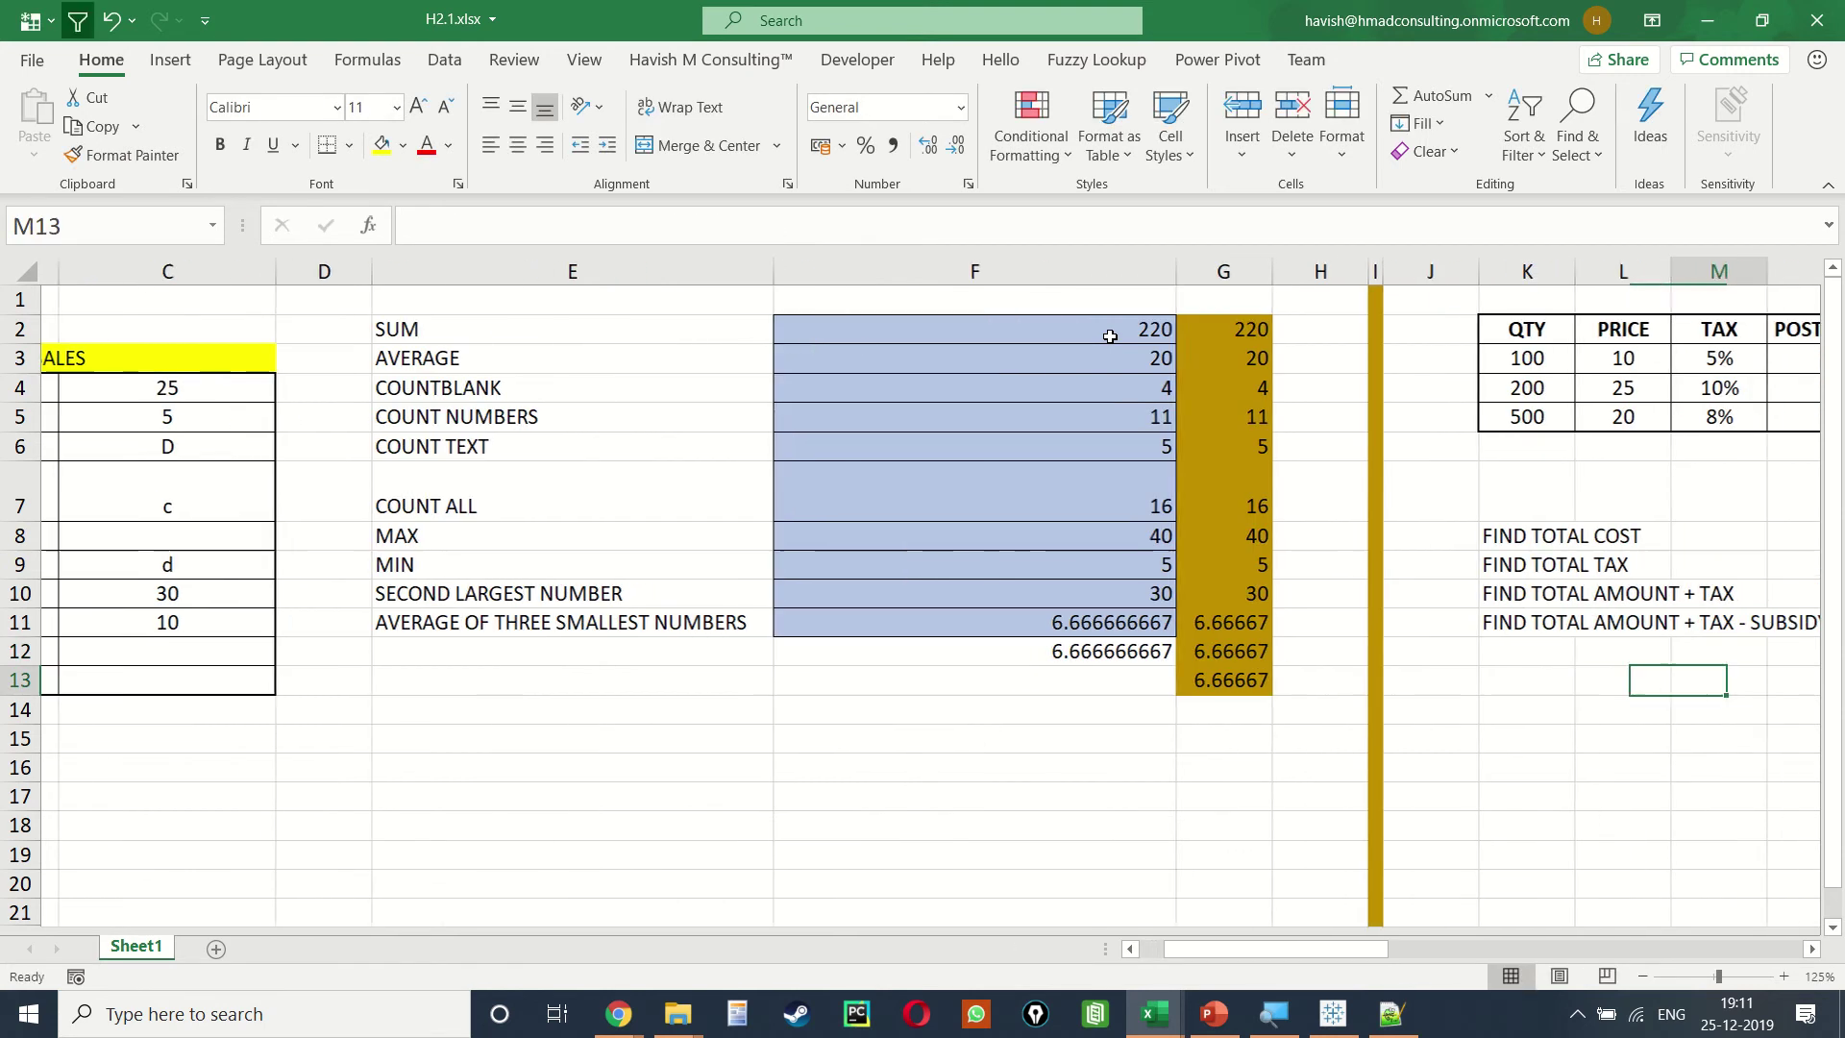
pyautogui.press('Right')
pyautogui.press('Right')
pyautogui.press('Right')
pyautogui.press('Right')
pyautogui.press('Right')
pyautogui.press('Right')
pyautogui.press('Right')
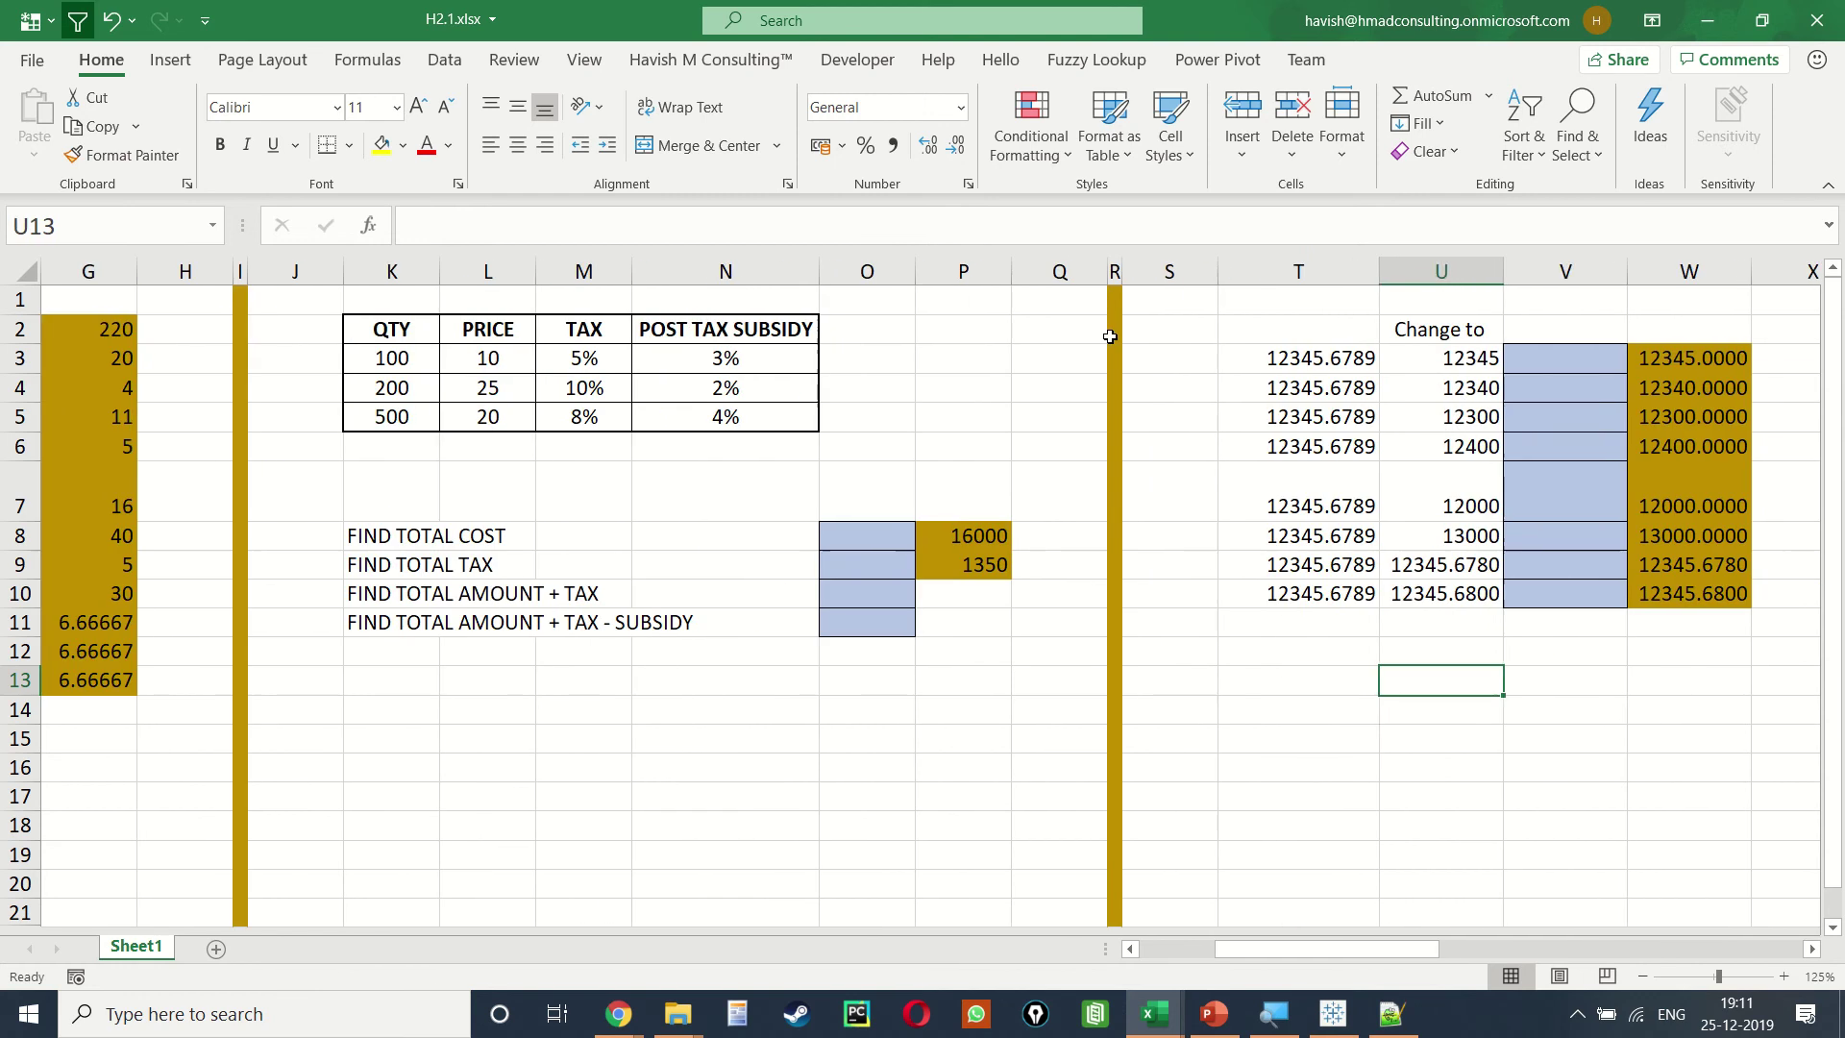
pyautogui.press('Right')
pyautogui.press('Right')
pyautogui.press('Right')
pyautogui.press('Right')
pyautogui.press('Right')
pyautogui.press('Right')
pyautogui.press('Right')
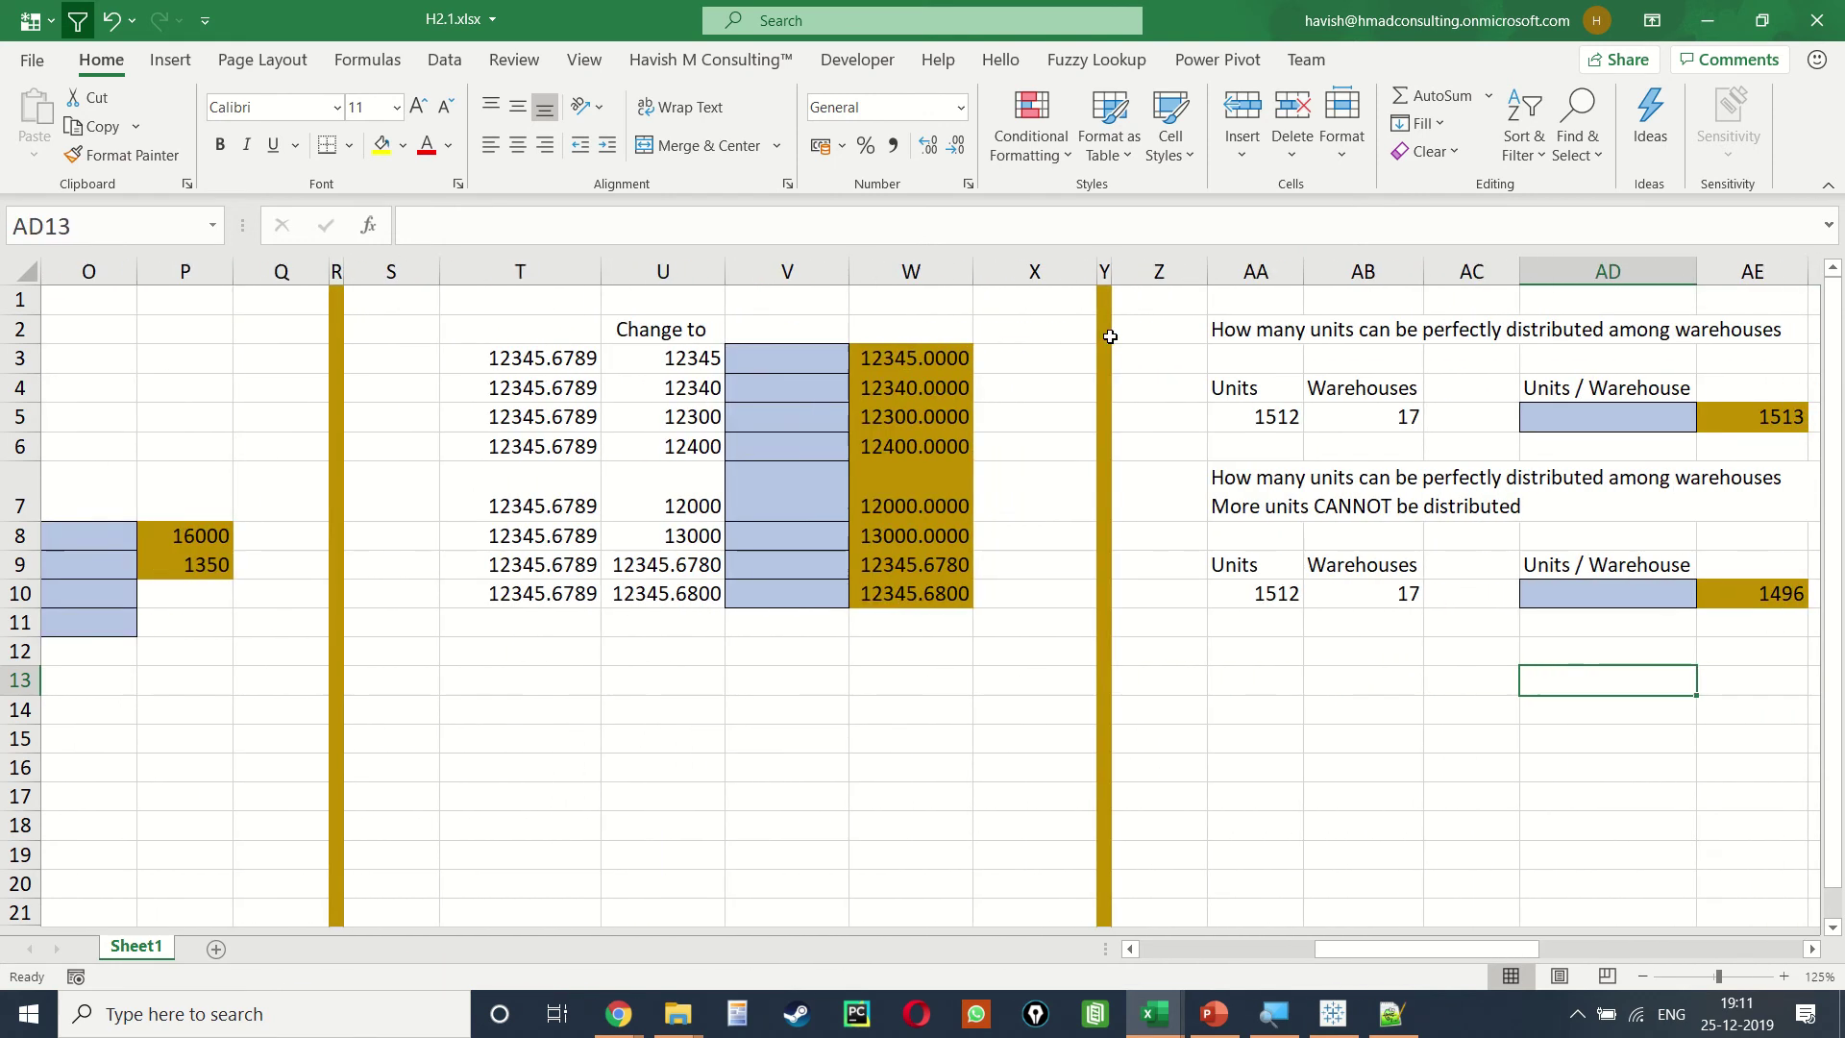
pyautogui.click(563, 273)
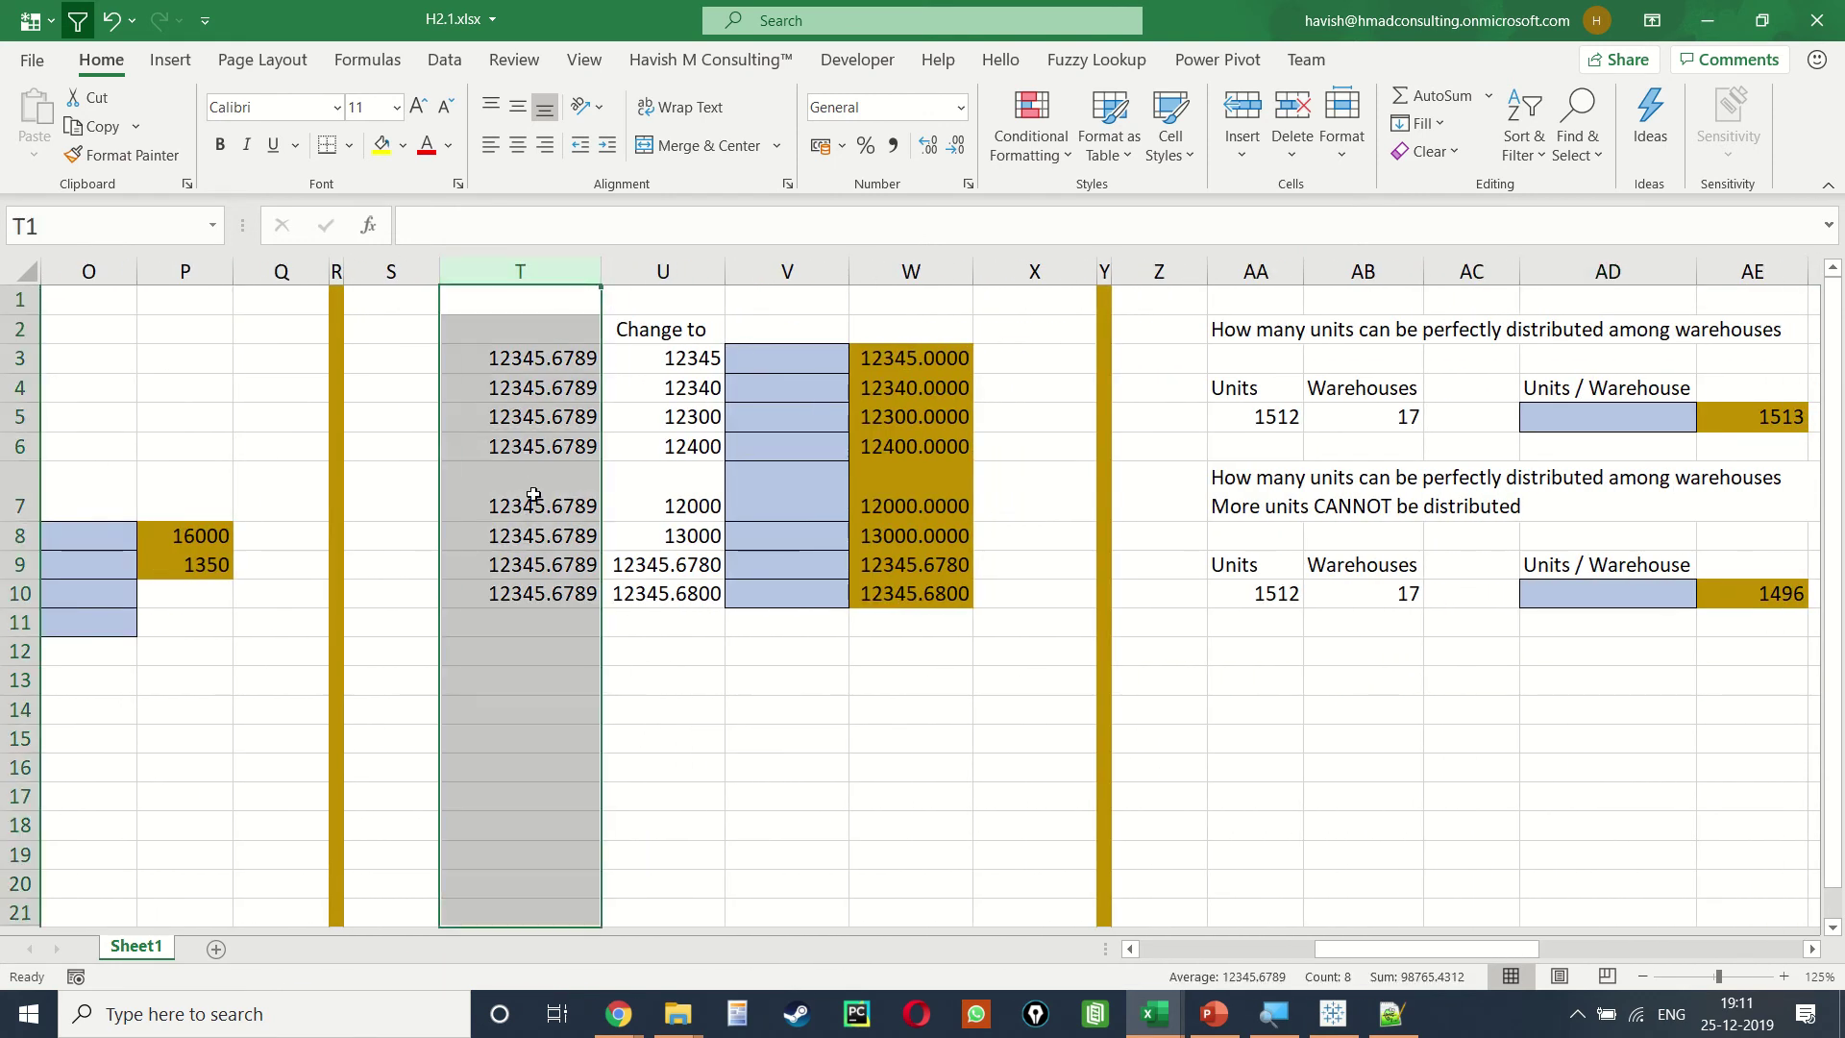
pyautogui.click(662, 273)
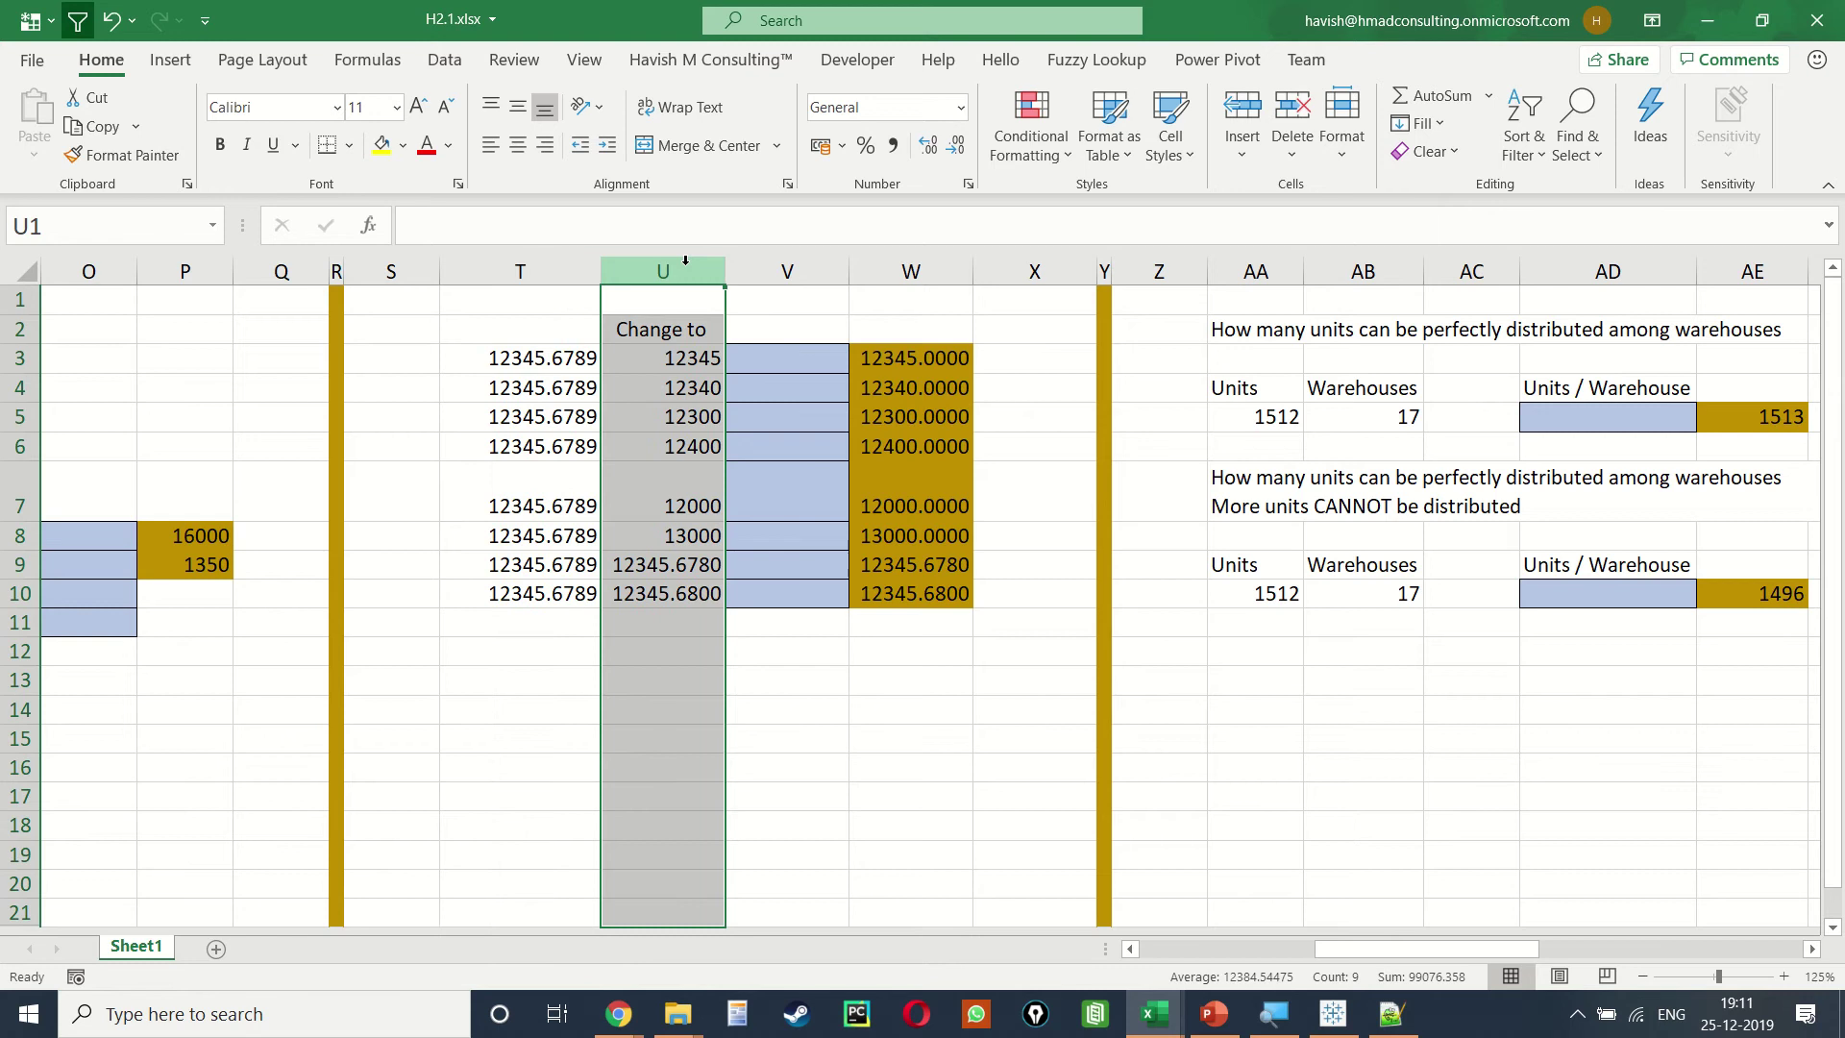
# Step: Round the first source number down to a whole number in V3 with =ROUNDDOWN(T3,0)
pyautogui.click(803, 368)
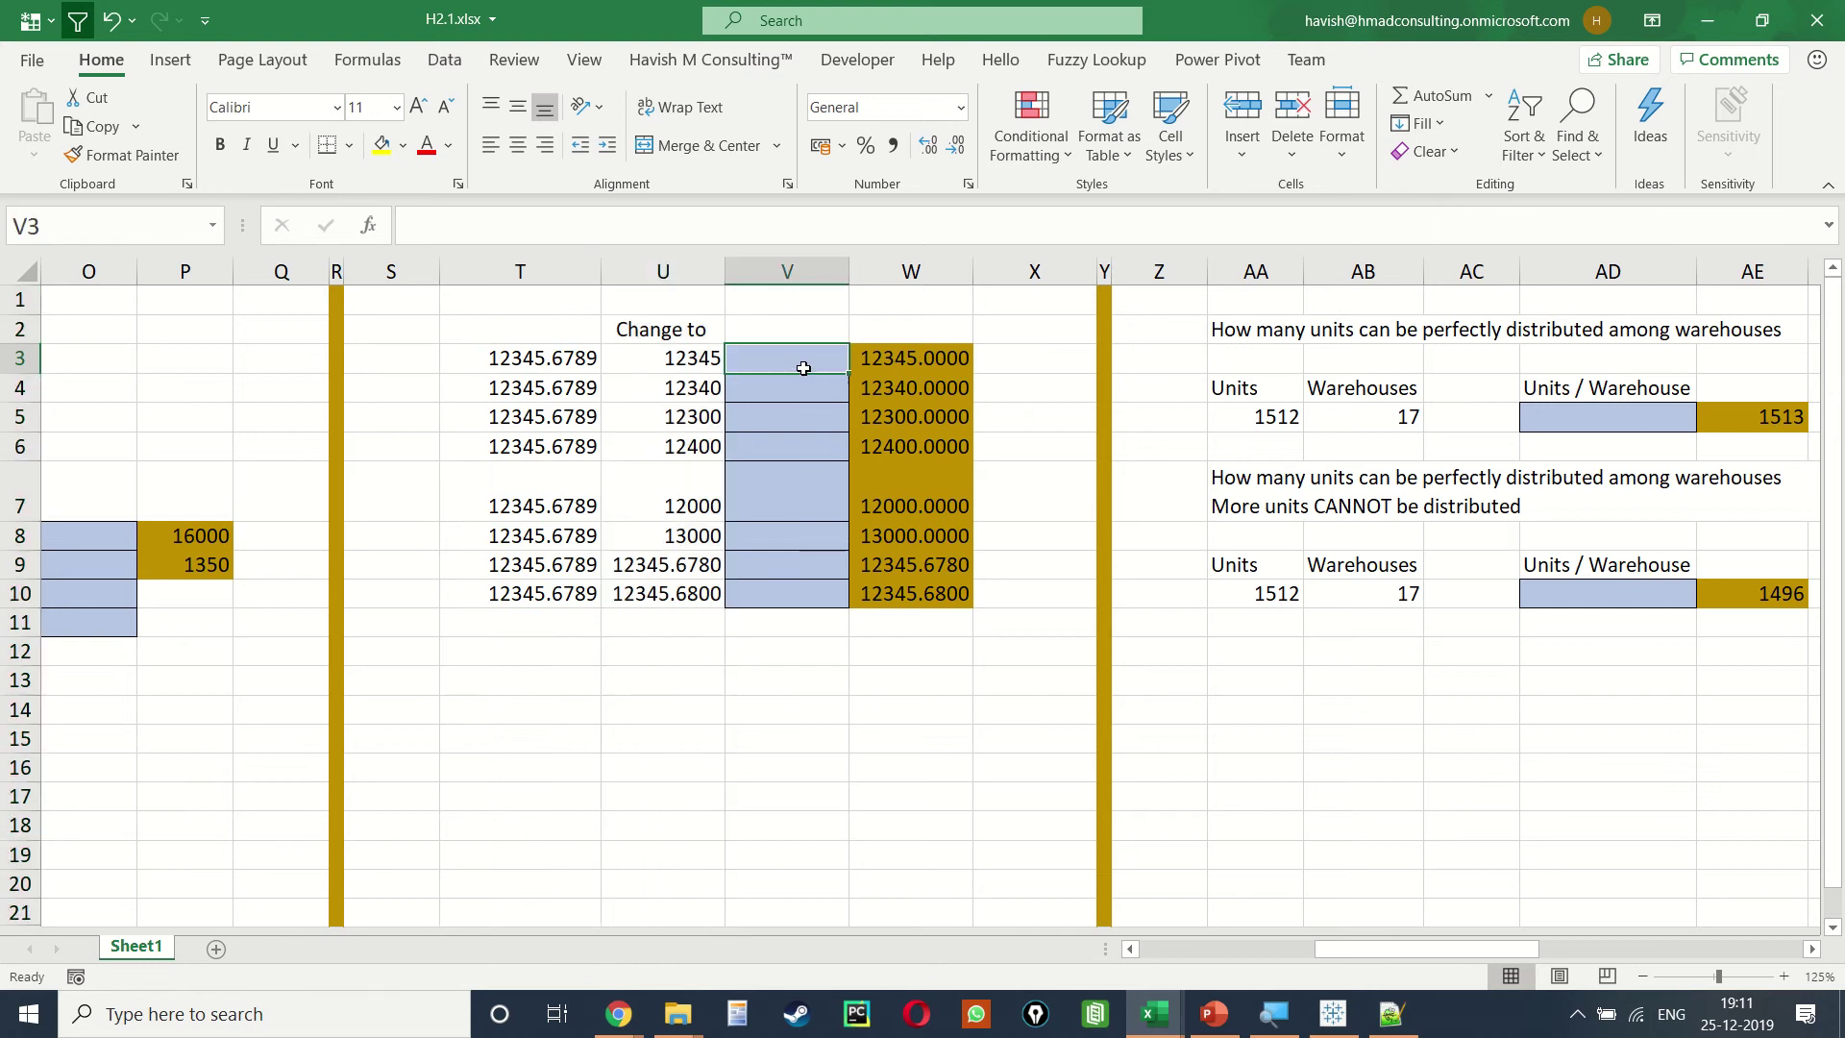
pyautogui.write('=')
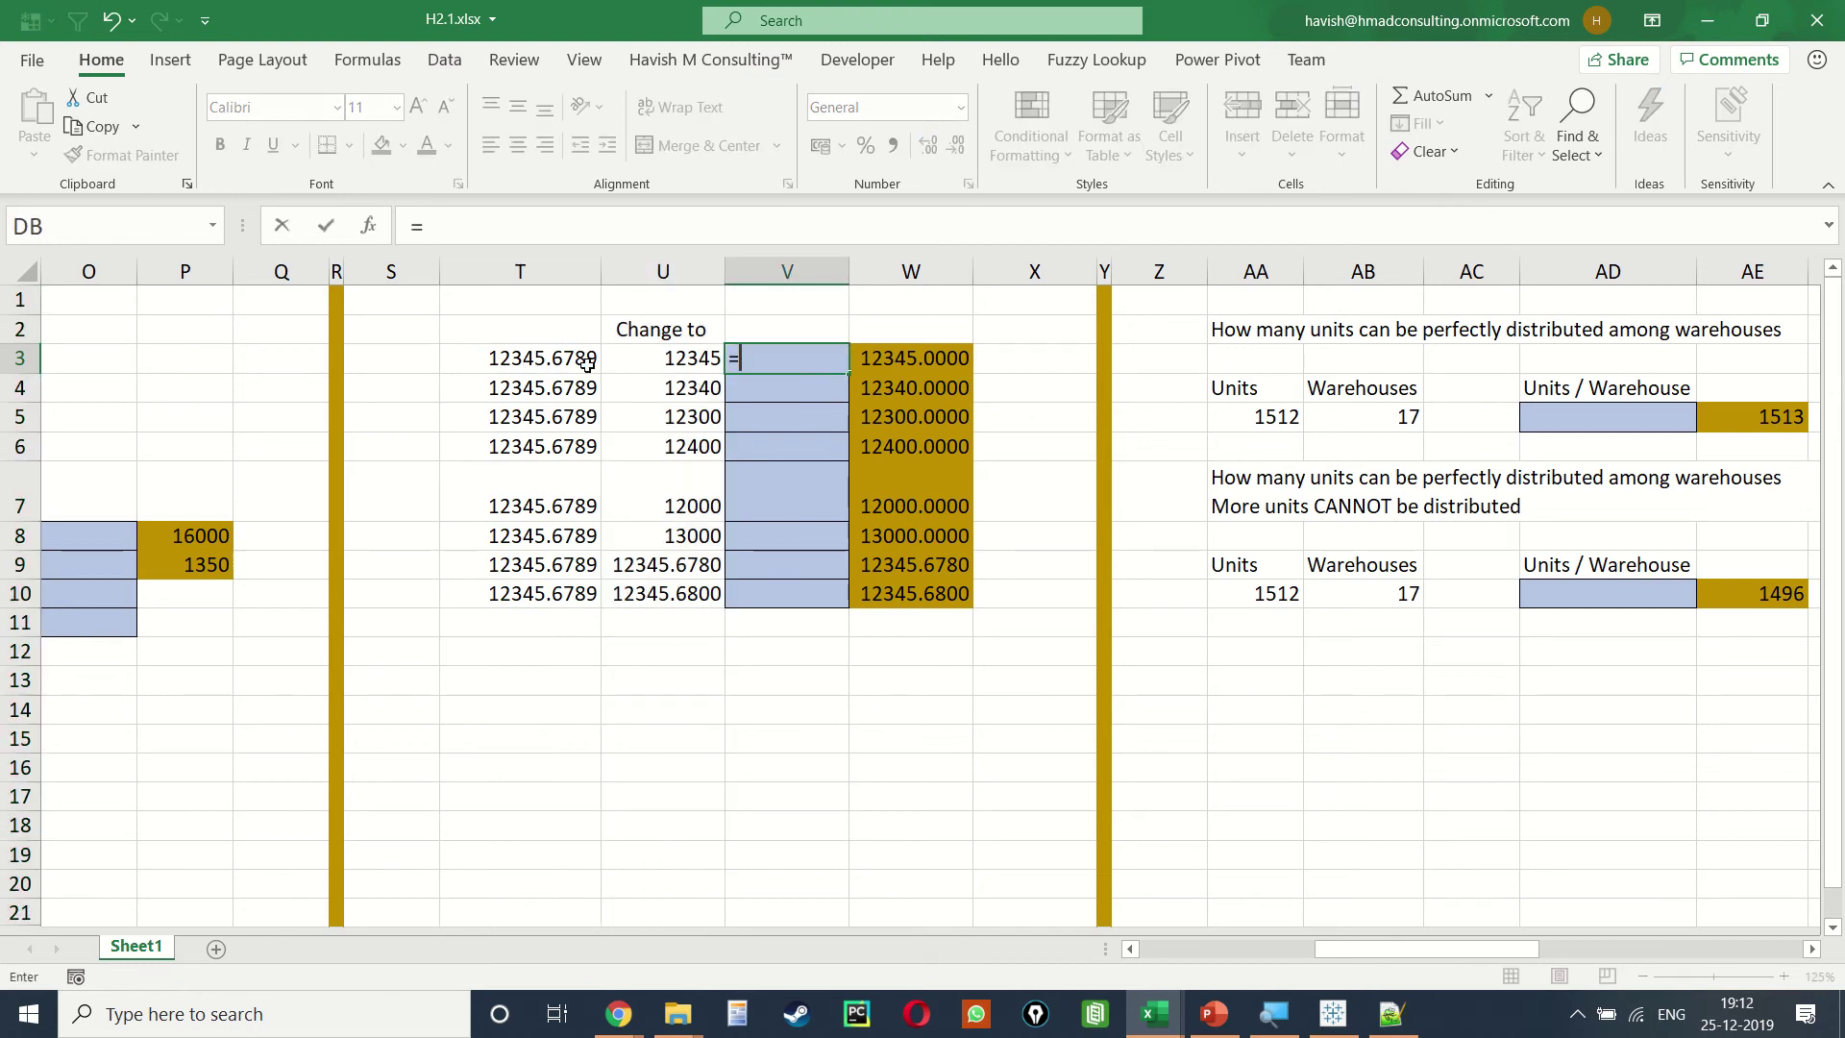
pyautogui.write('round')
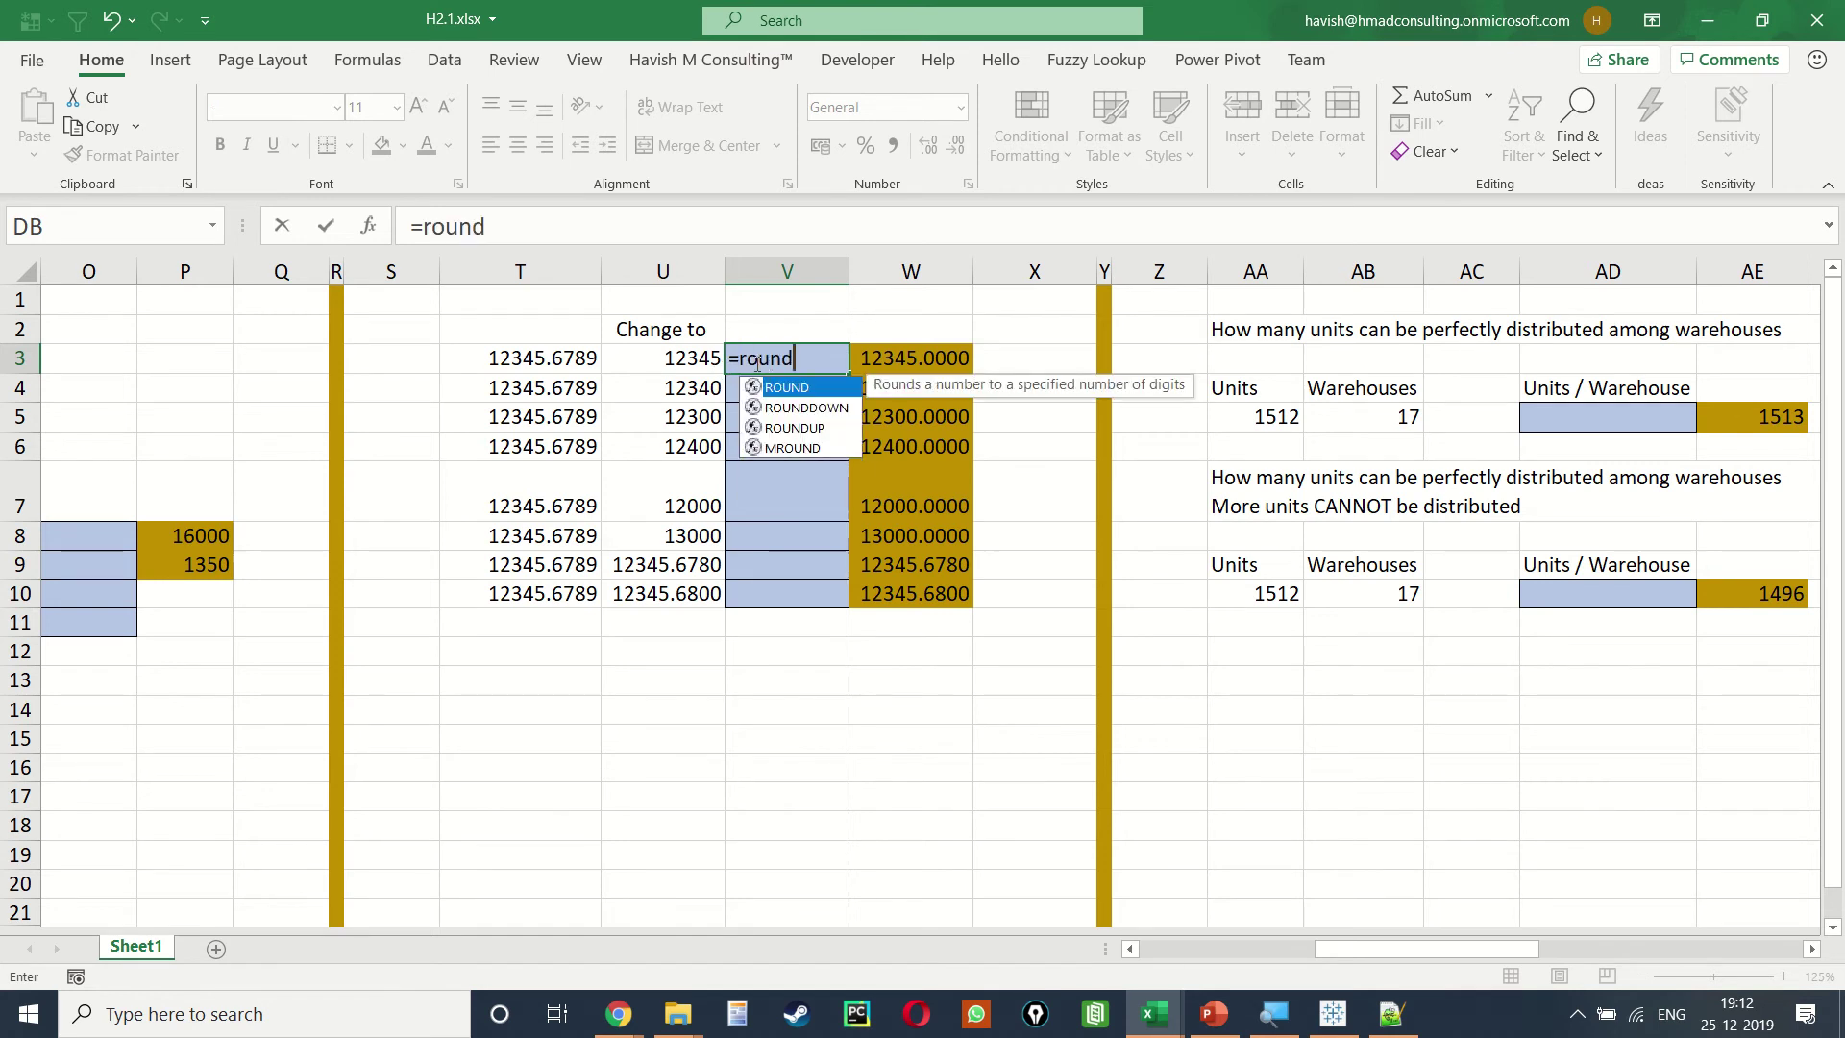
pyautogui.press('Down')
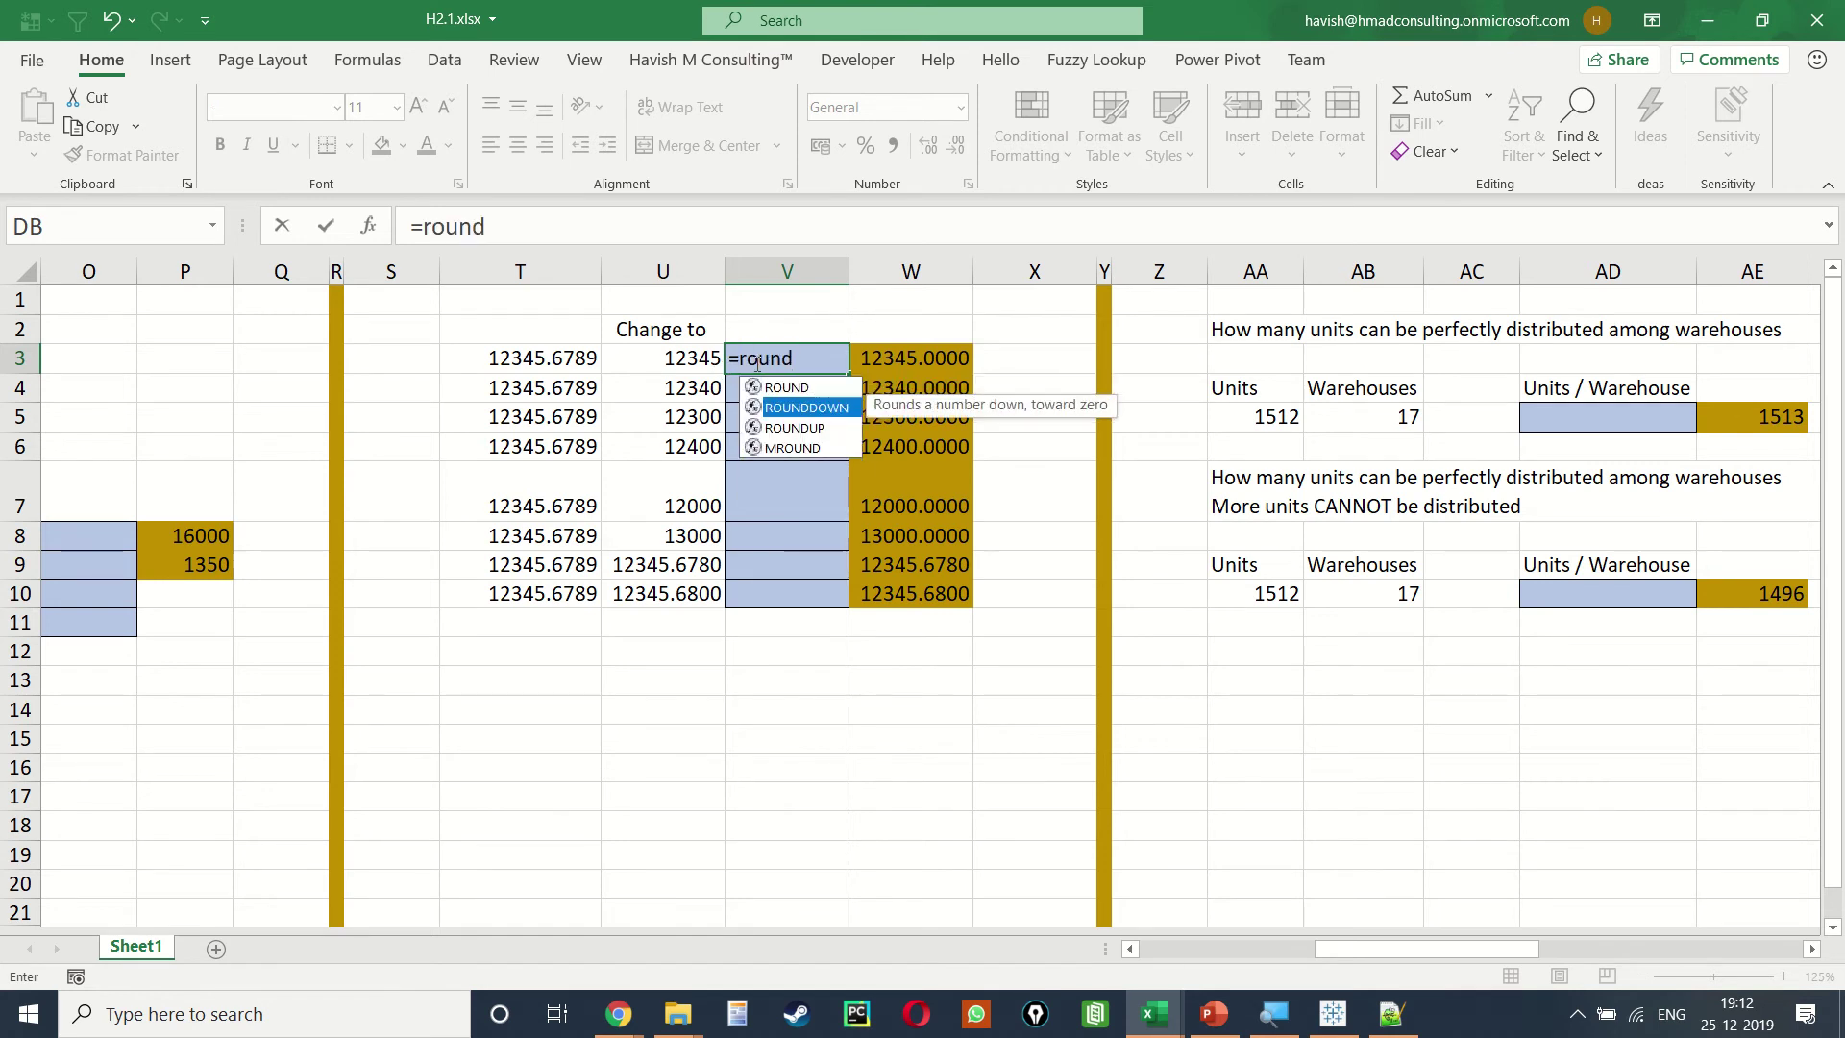
pyautogui.press('Tab')
pyautogui.press('Left')
pyautogui.press('Left')
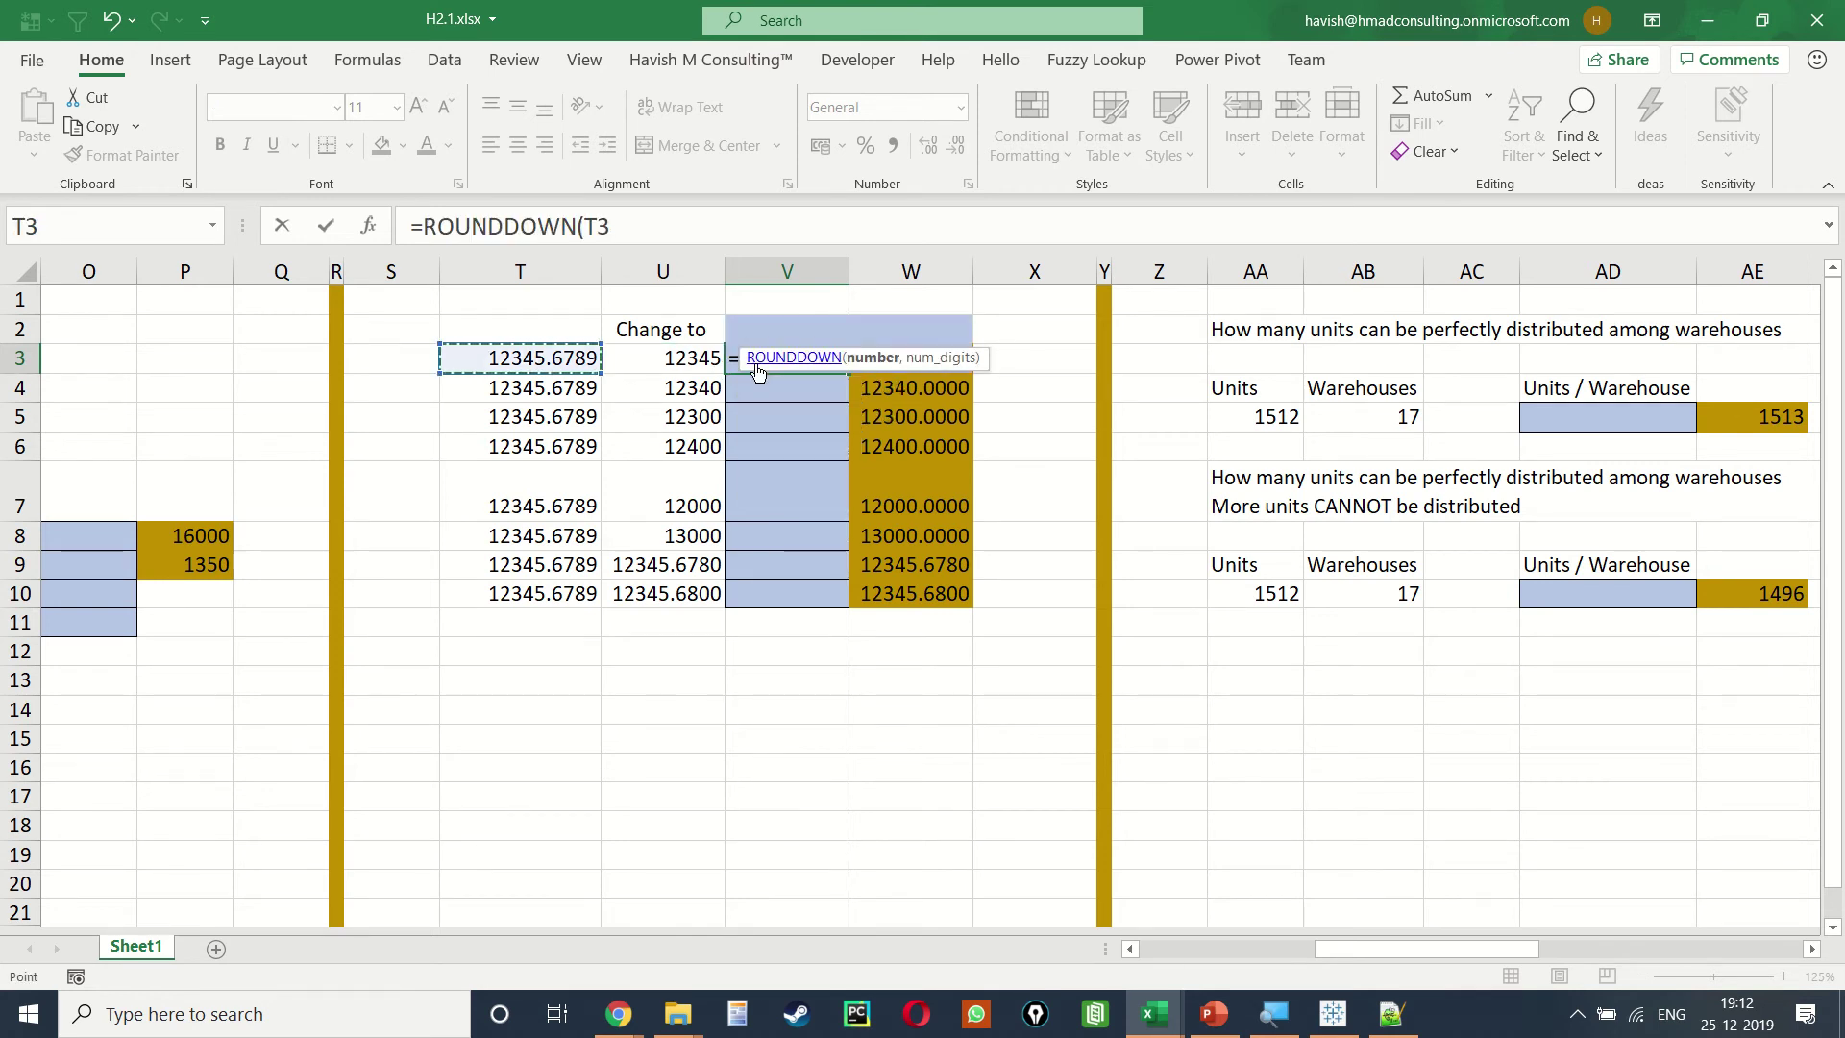
pyautogui.write(',0')
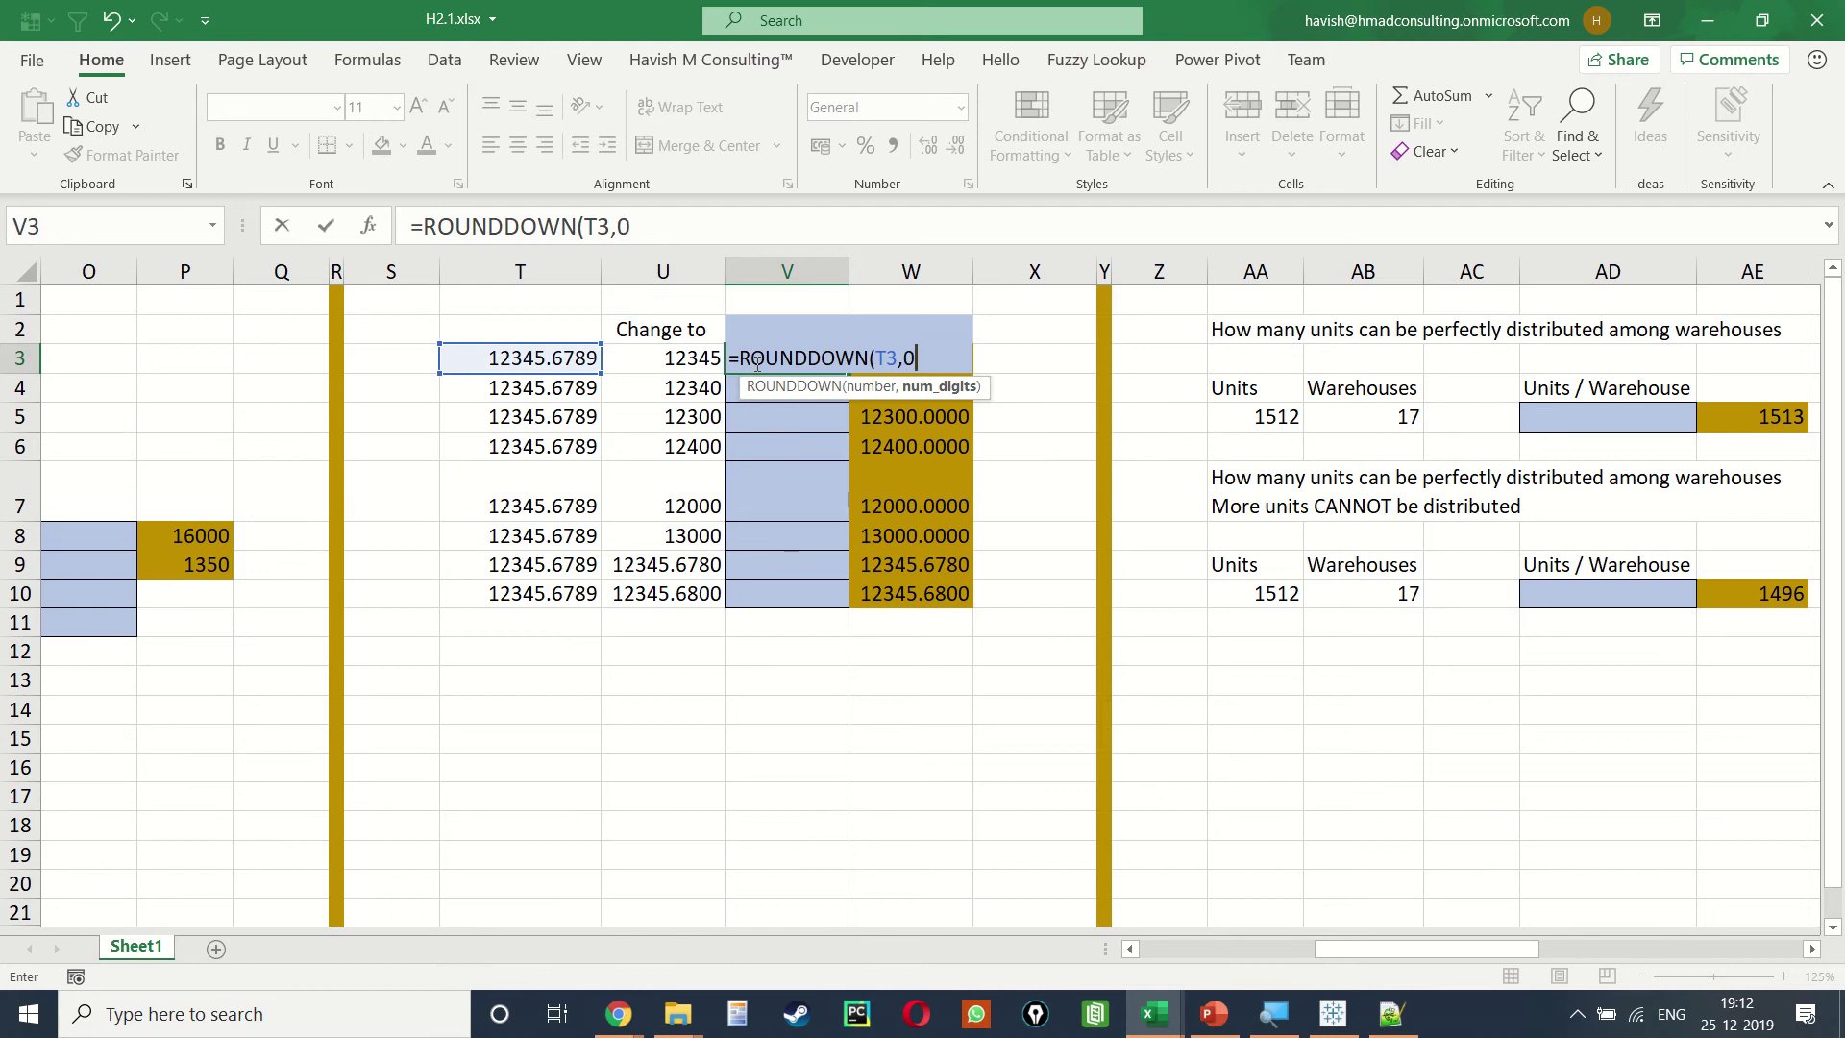
pyautogui.press('Return')
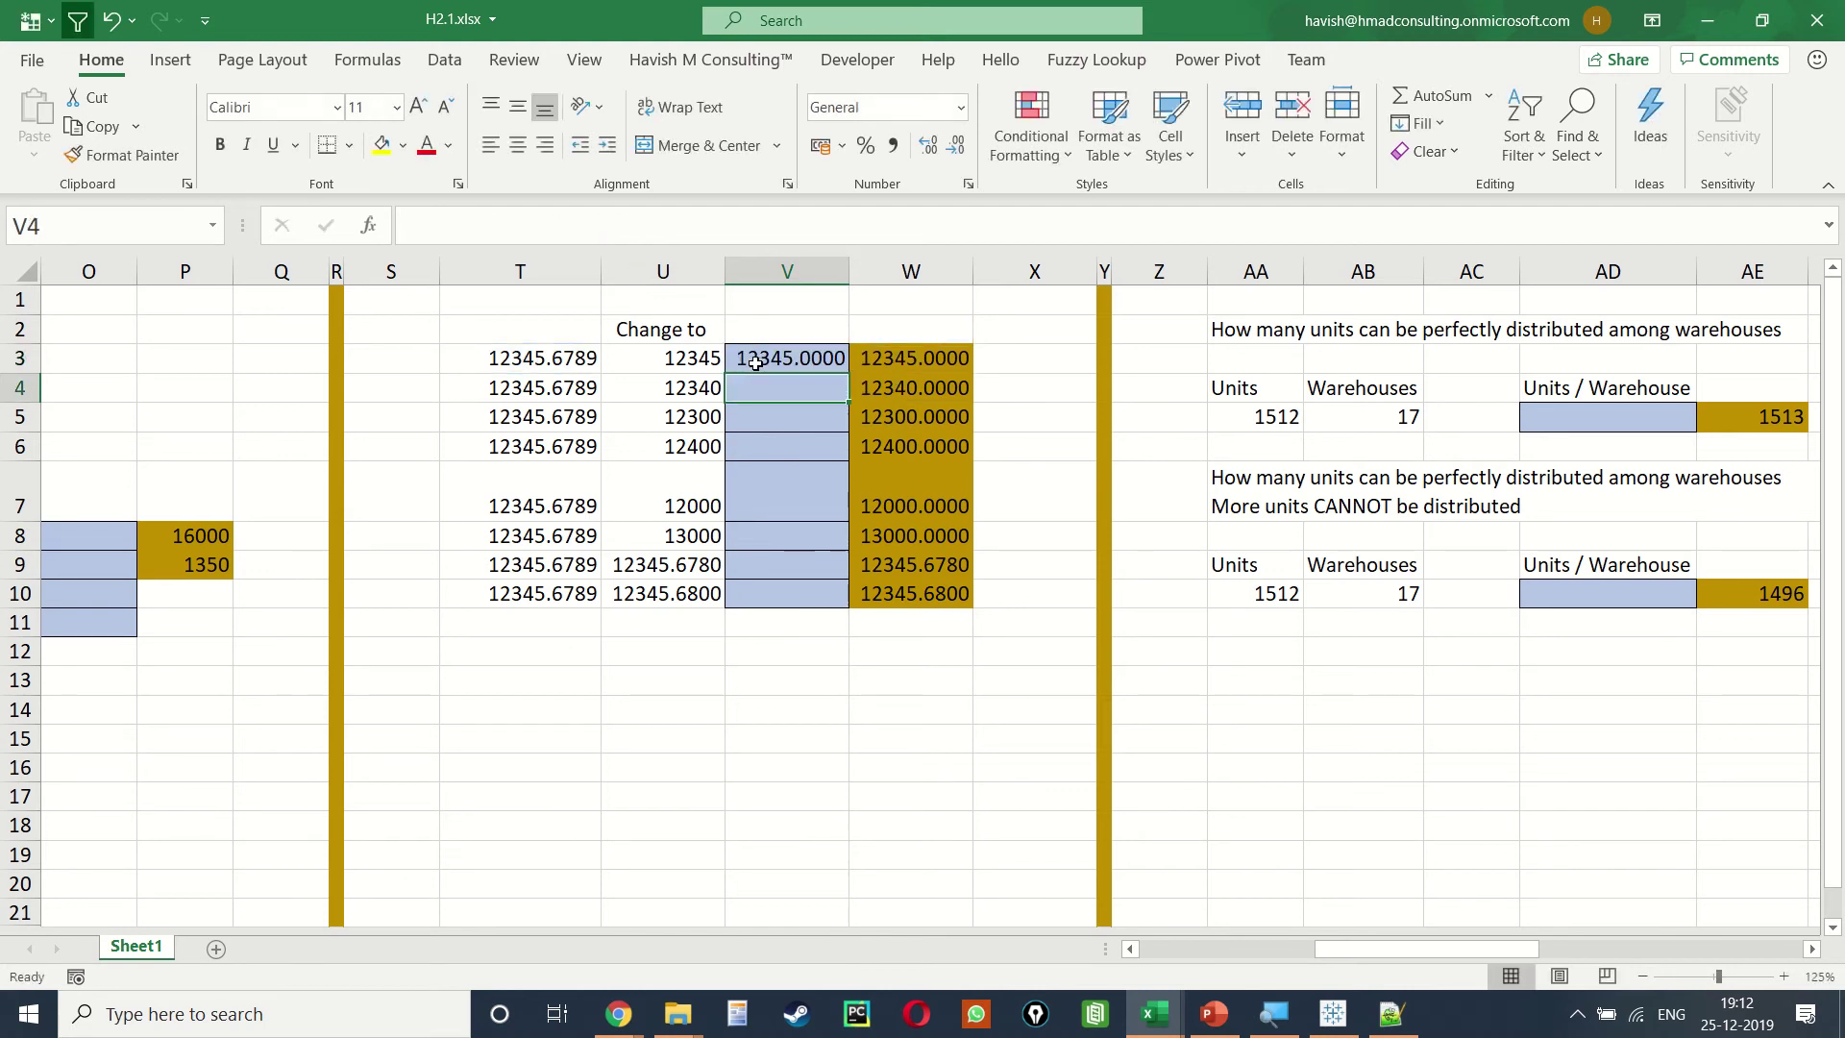
# Step: Repeat the formula from V3 in V4 with the number of digits set to -1, giving =ROUNDDOWN(T3,-1)
pyautogui.write('=ROUNDDOWN(T3,0)')
pyautogui.press('Left')
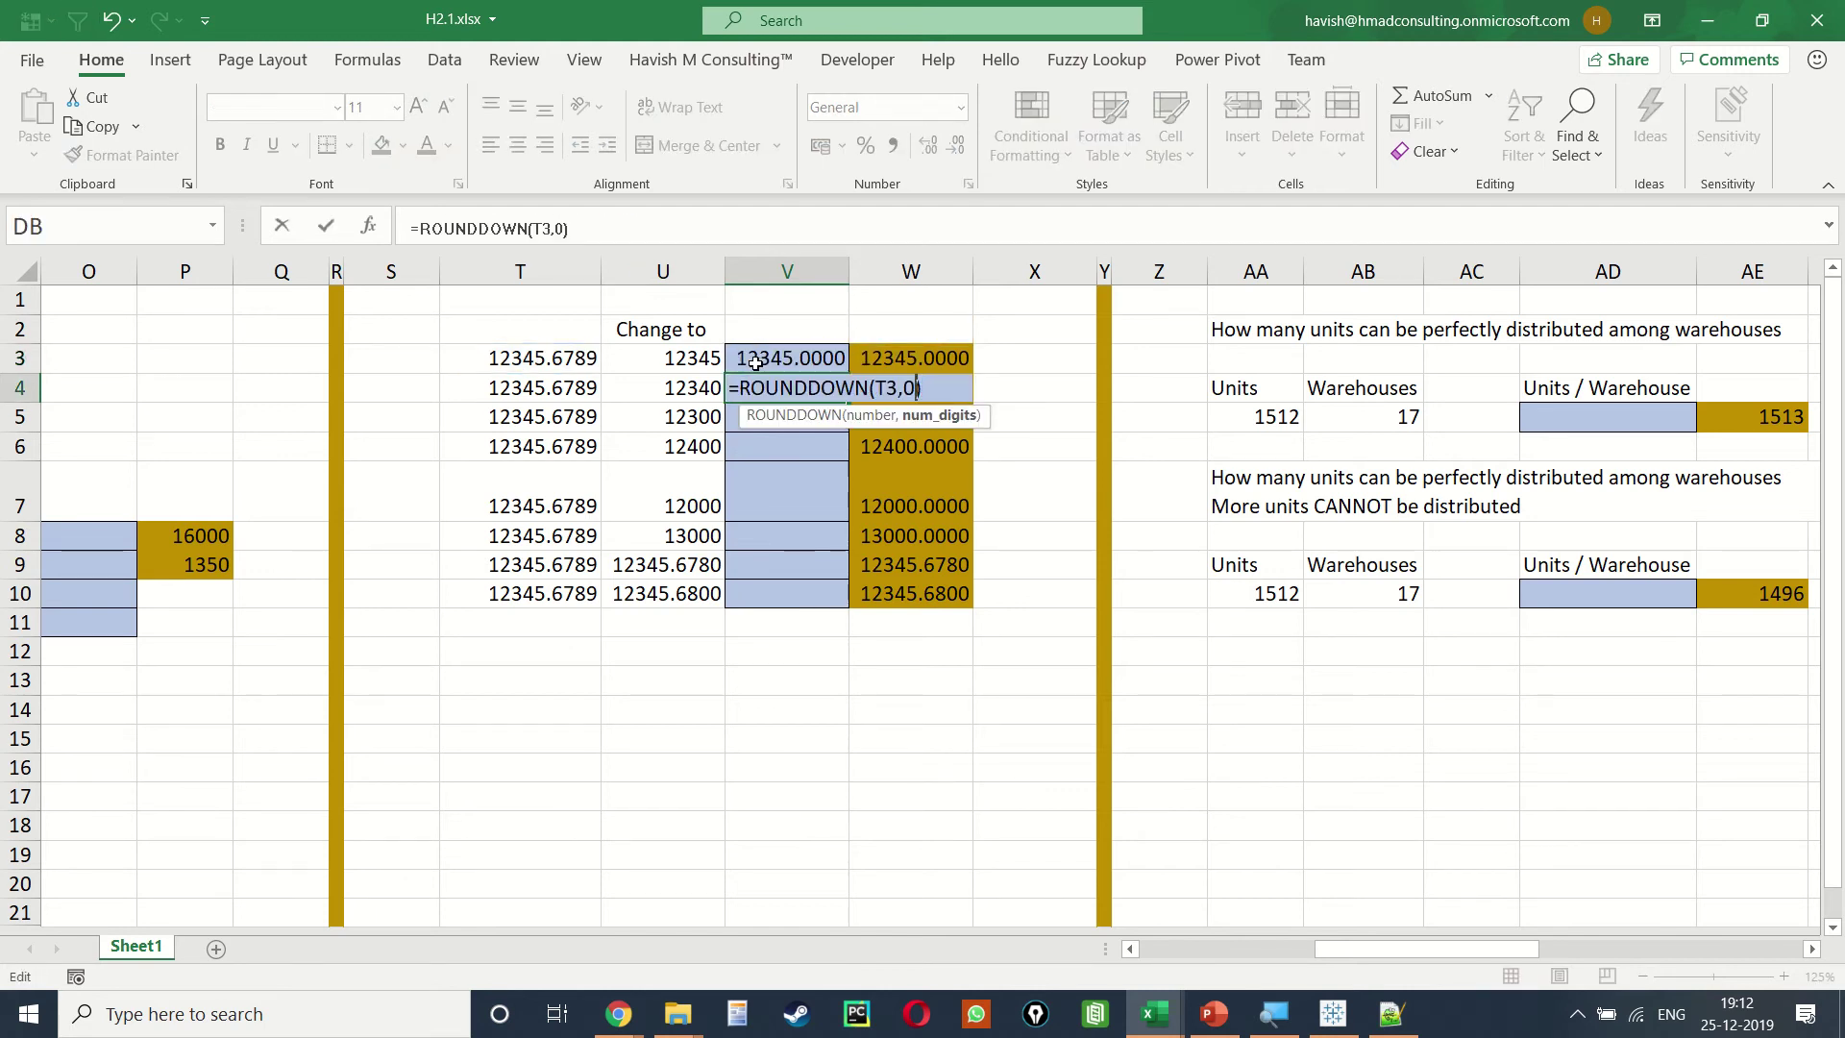
pyautogui.press('BackSpace')
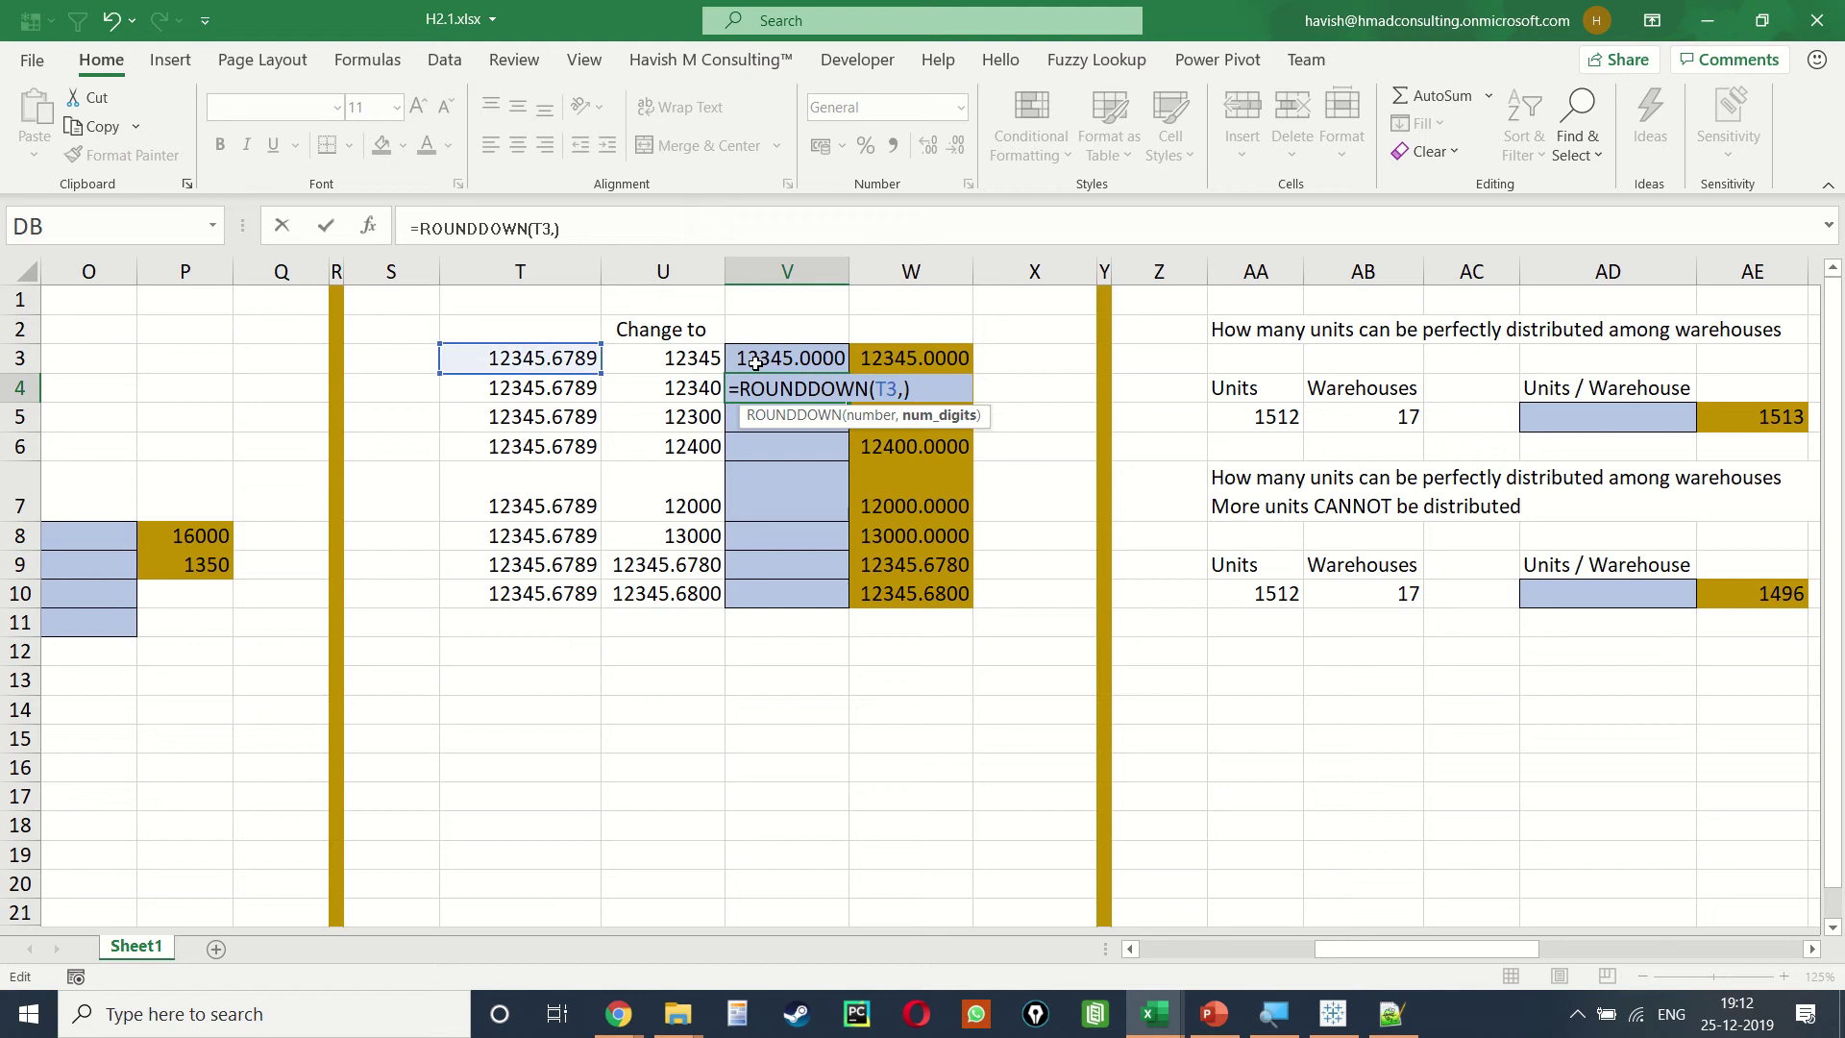
pyautogui.write('-1')
pyautogui.press('Return')
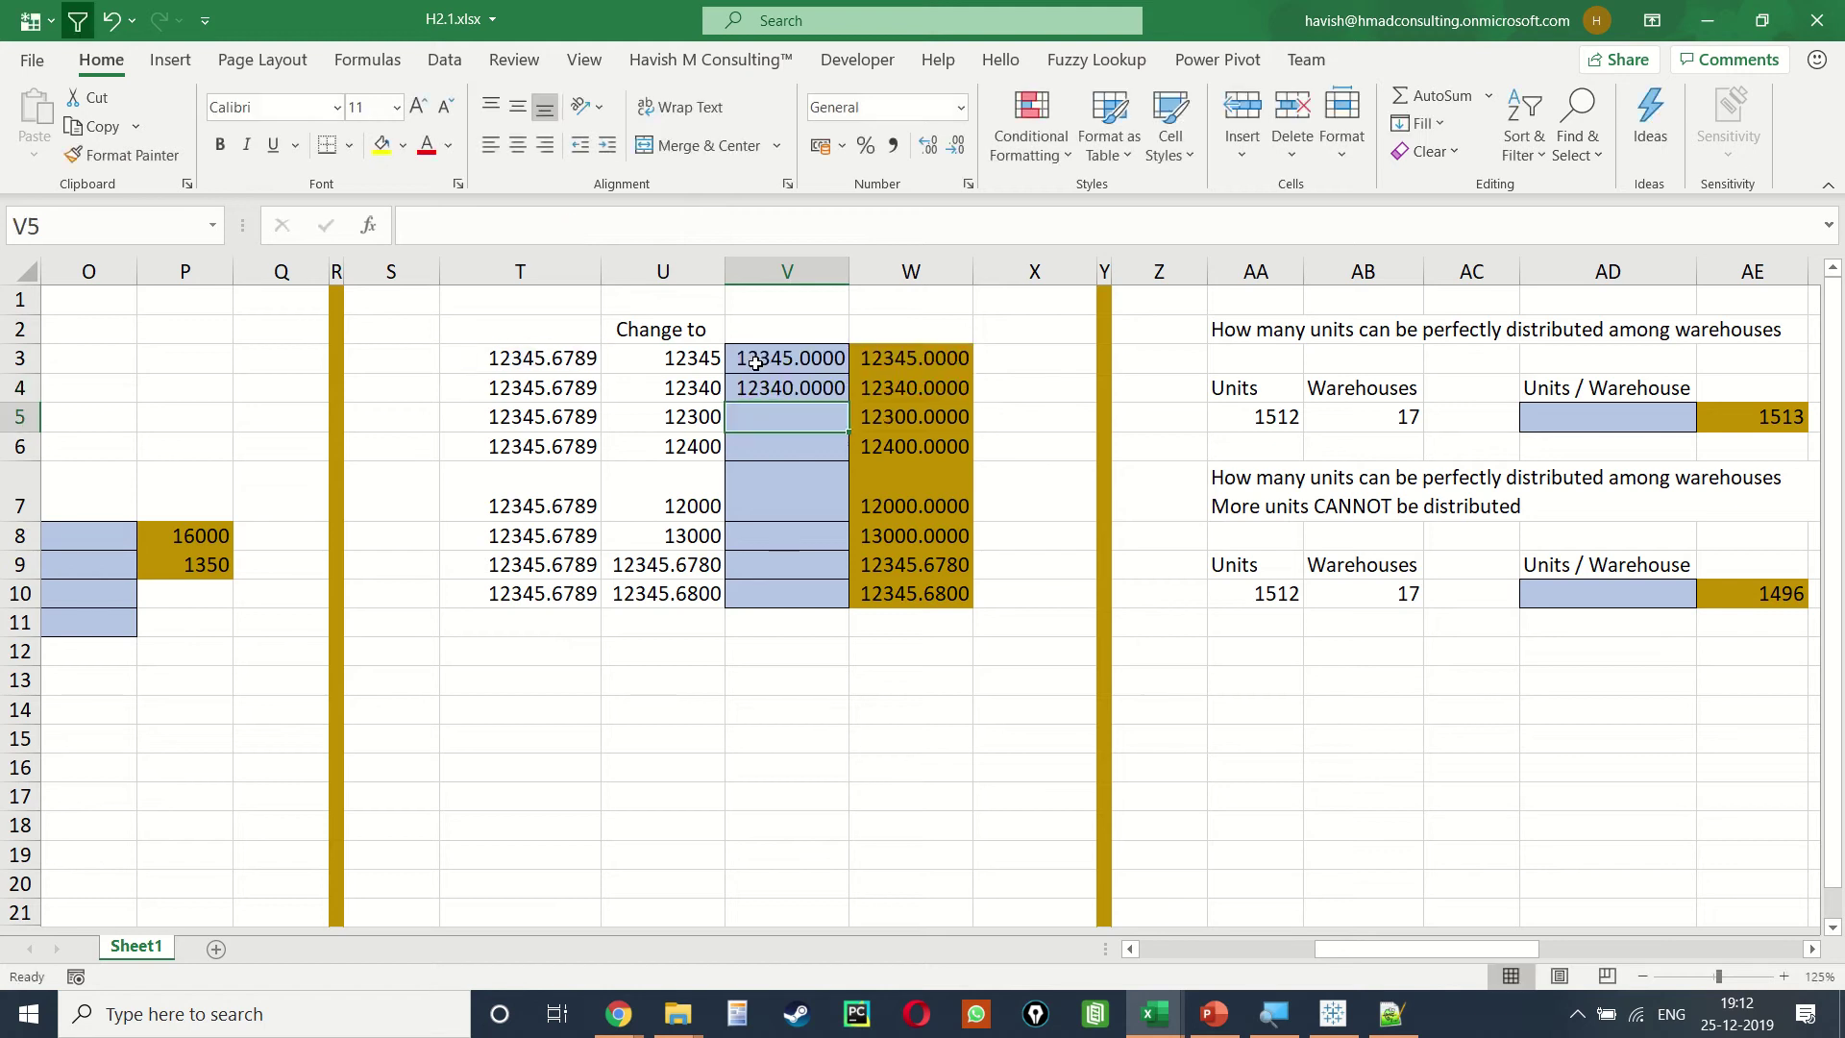
# Step: Repeat the formula from V4 in V5 with the number of digits set to -2, giving =ROUNDDOWN(T3,-2)
pyautogui.write('=ROUNDDOWN(T3,-1)')
pyautogui.press('Left')
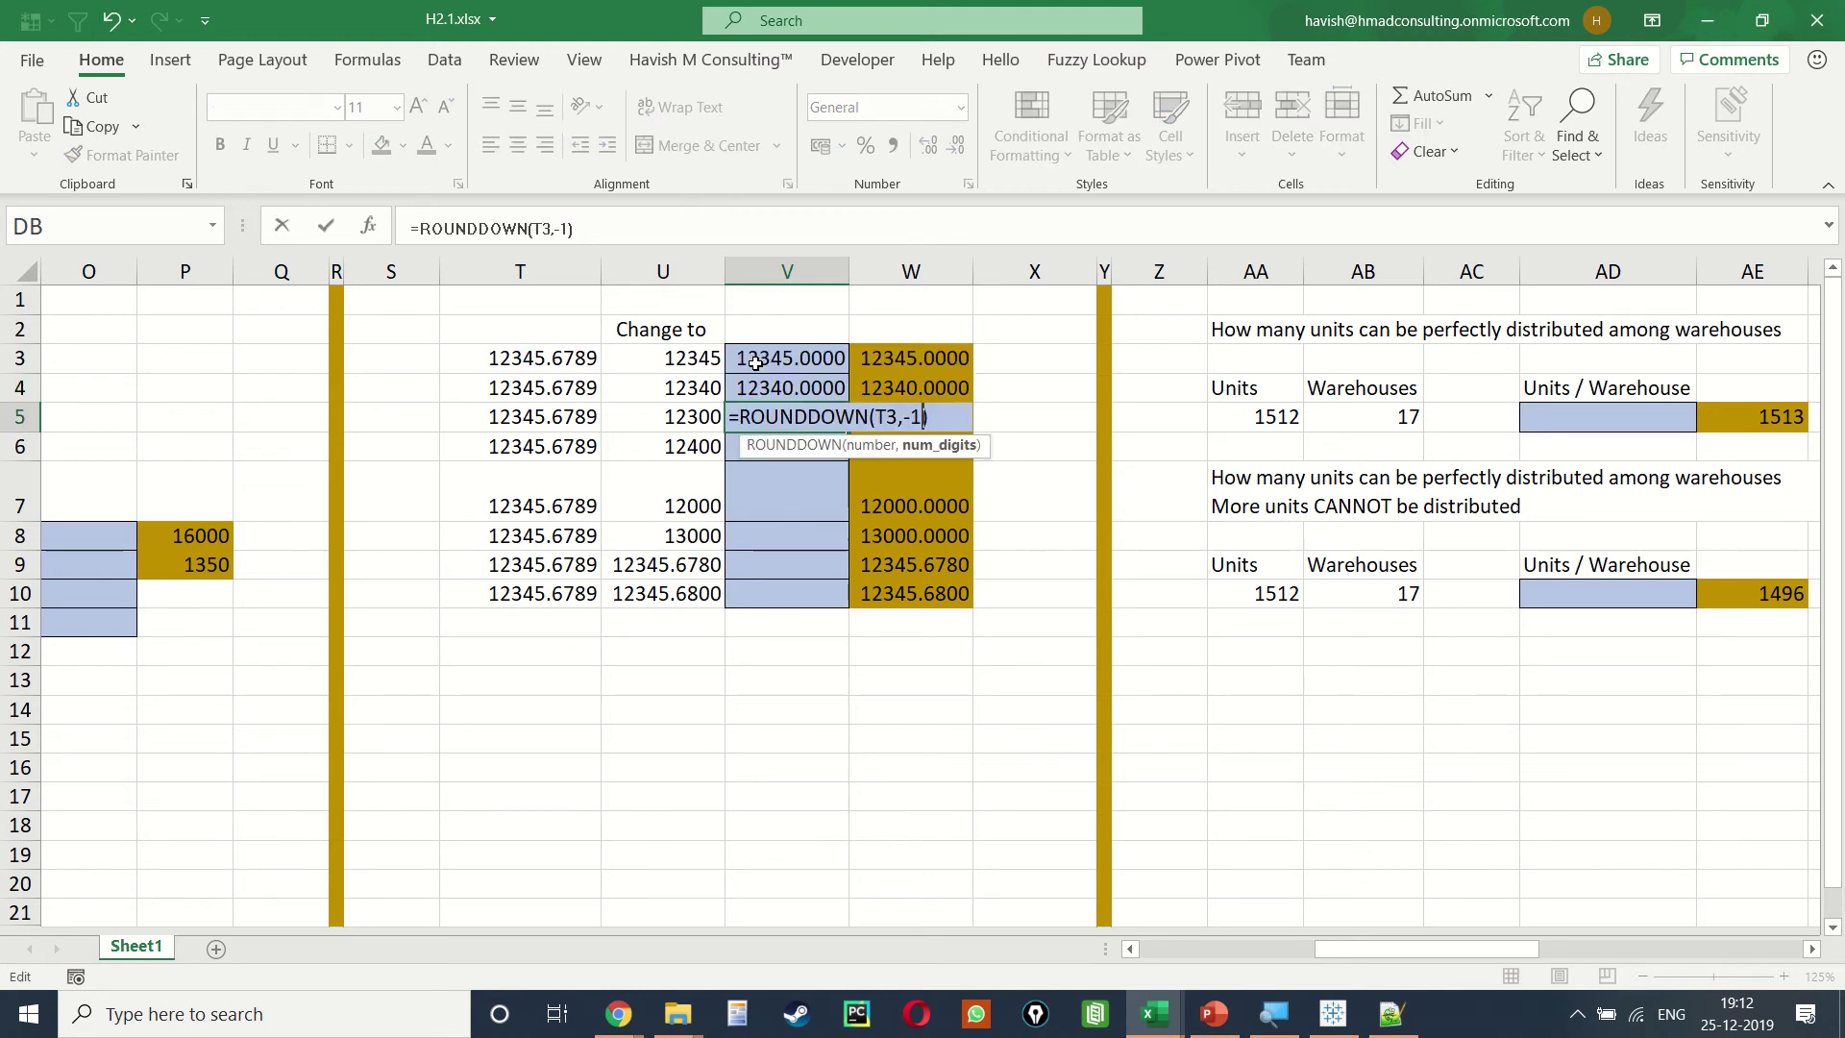
pyautogui.press('BackSpace')
pyautogui.write('2')
pyautogui.press('Return')
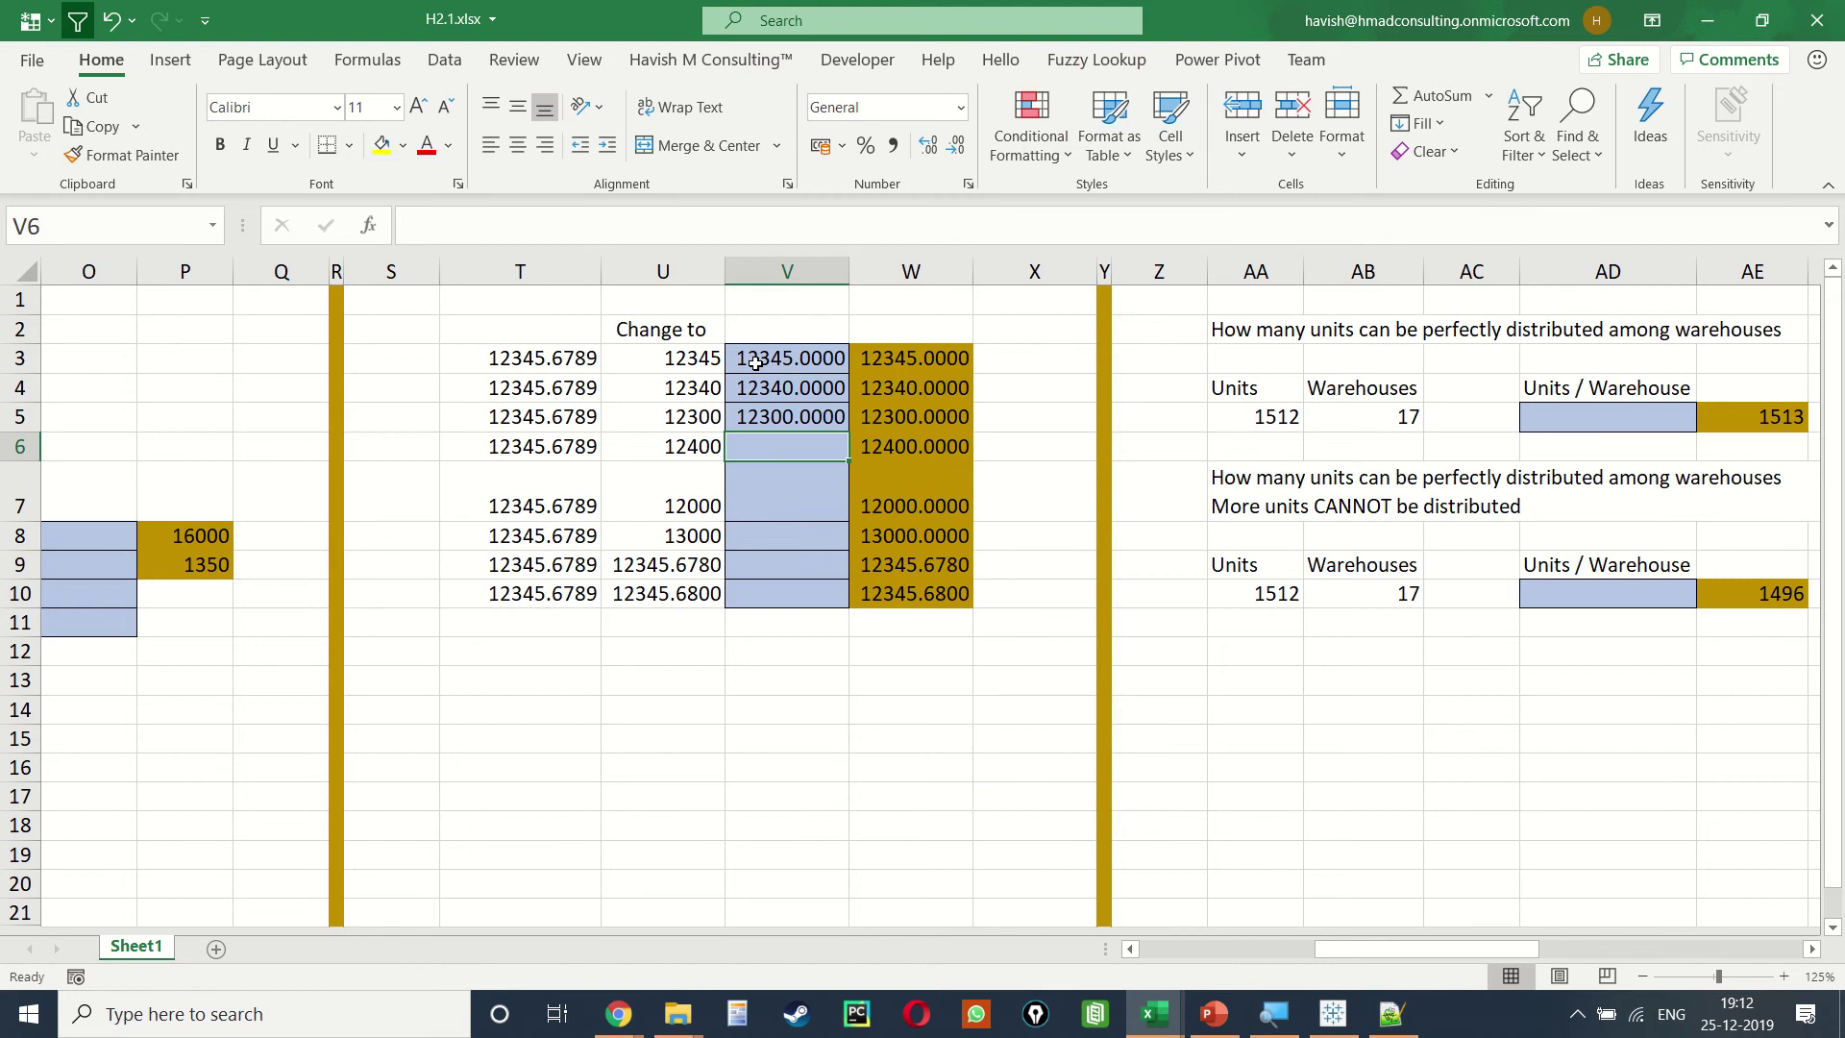
# Step: Enter =ROUNDDOWN(T3,-2) in V6 and try to change its function to ROUNDUP
pyautogui.write('=ROUNDDOWN(T3,-2)')
pyautogui.press('Left')
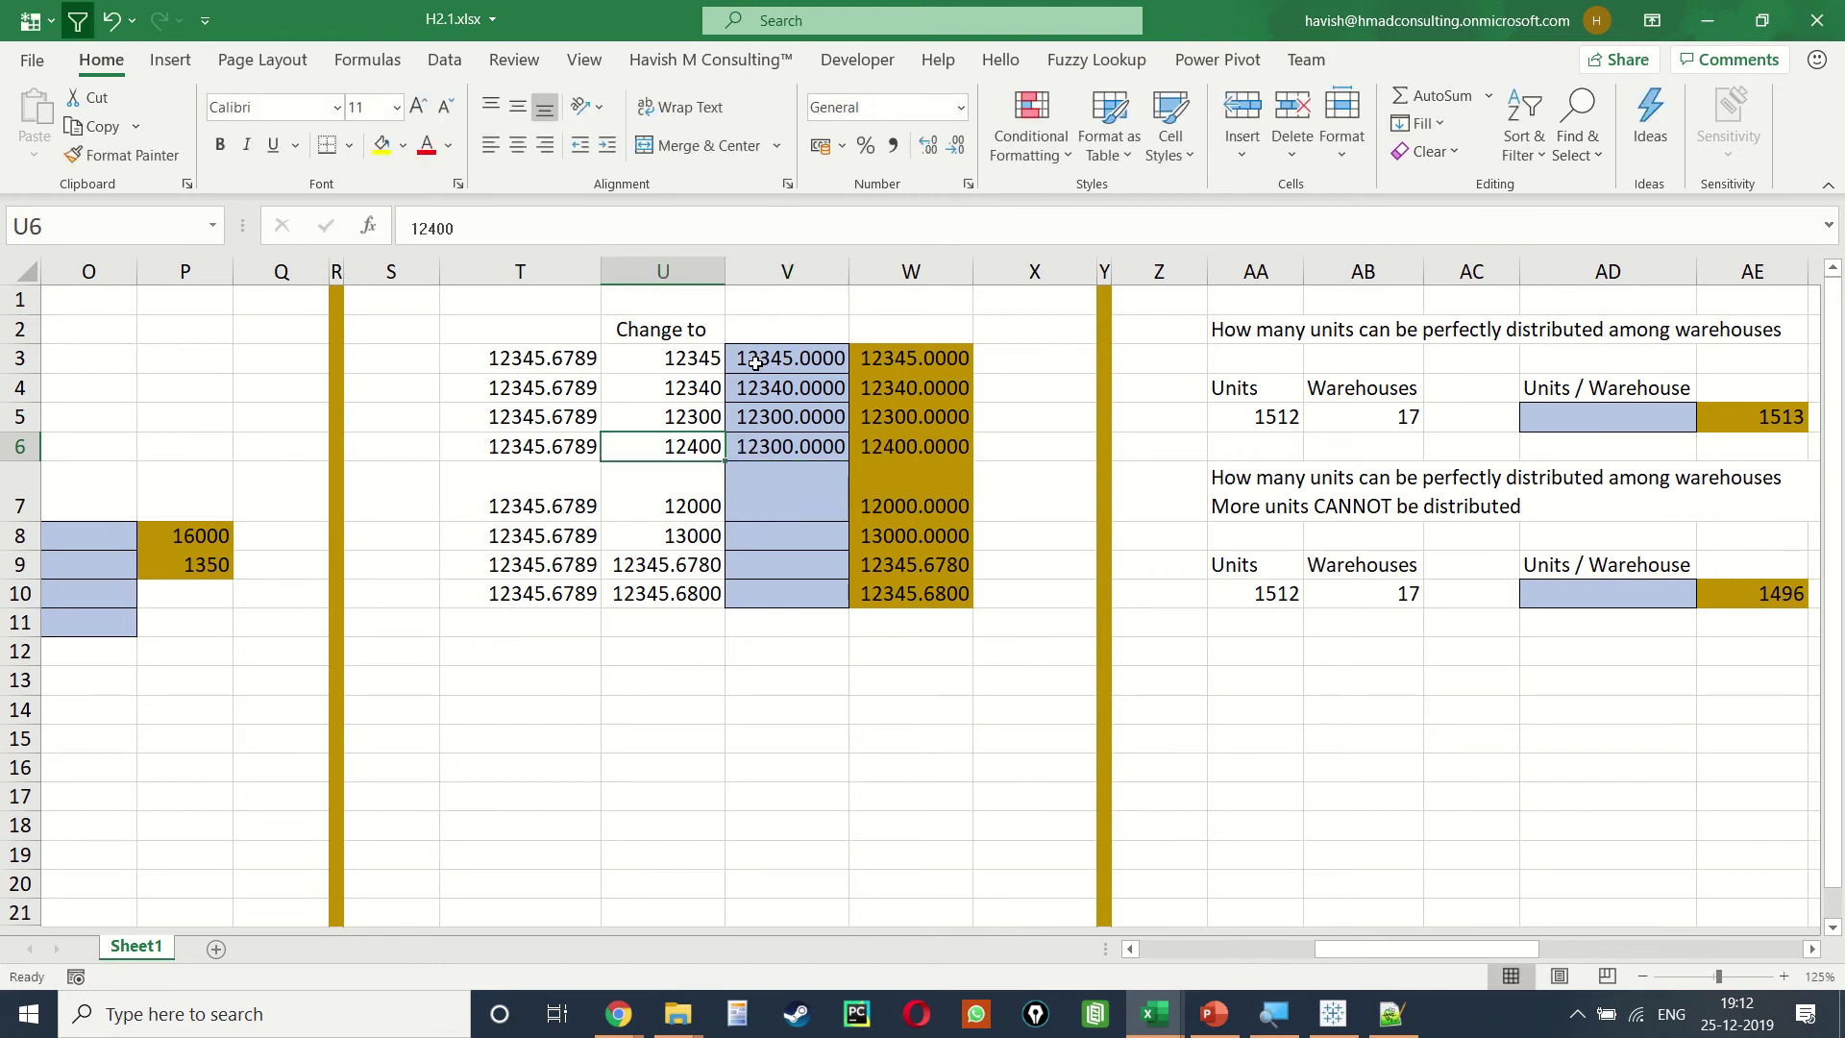
pyautogui.press('Right')
pyautogui.press('F2')
pyautogui.press('Left')
pyautogui.press('Left')
pyautogui.press('Left')
pyautogui.press('Left')
pyautogui.press('Left')
pyautogui.press('Left')
pyautogui.press('Left')
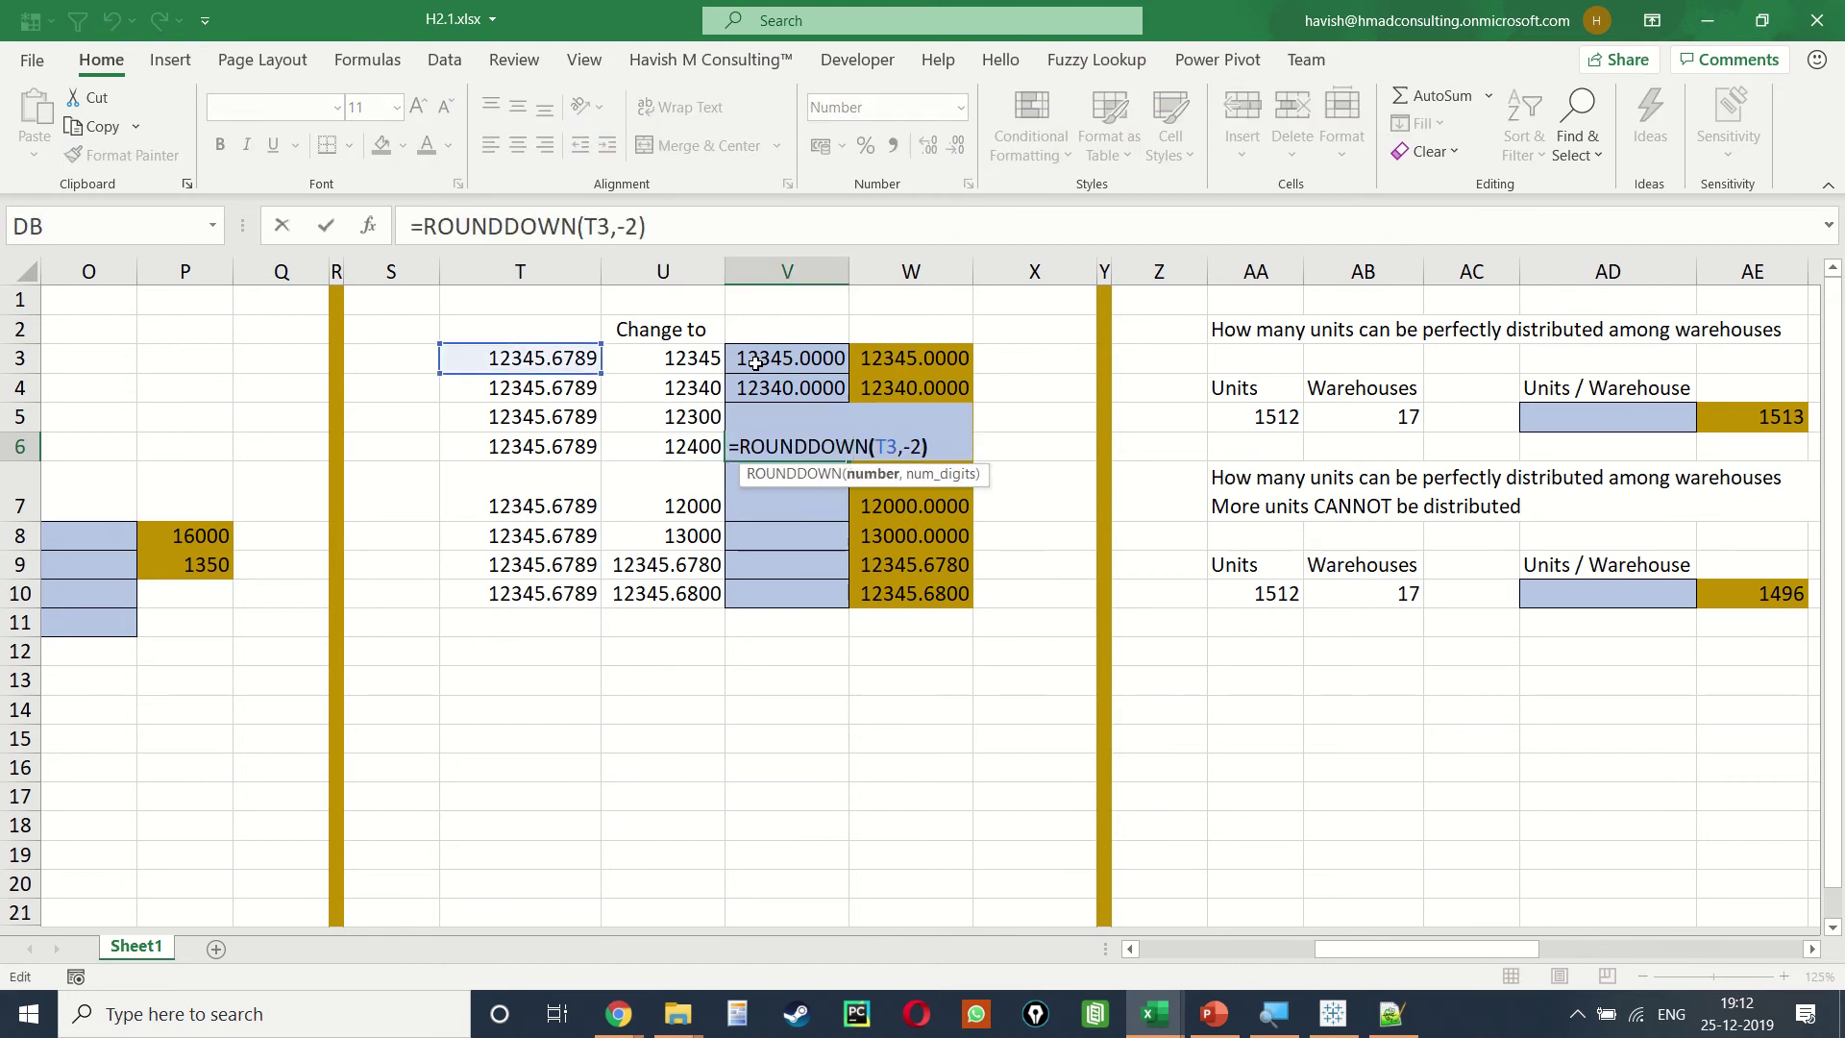
pyautogui.press('BackSpace')
pyautogui.press('BackSpace')
pyautogui.press('BackSpace')
pyautogui.press('BackSpace')
pyautogui.write('up')
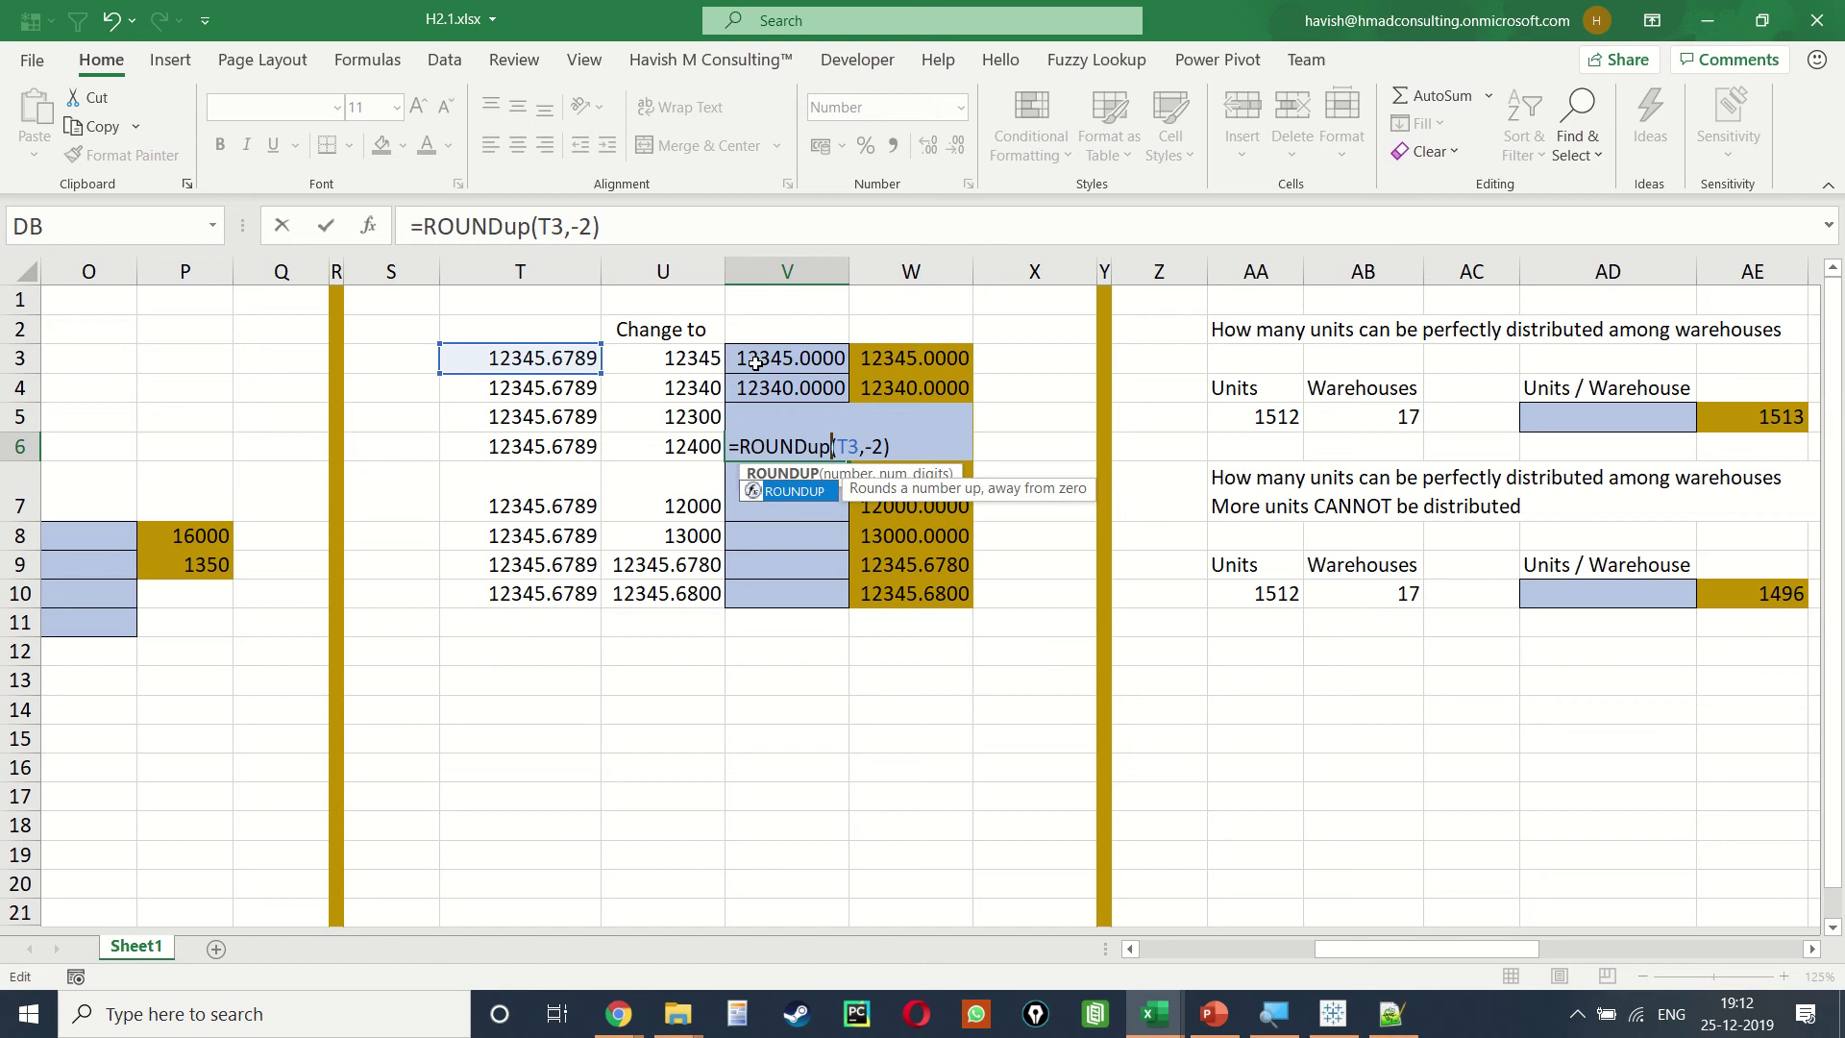
pyautogui.press('Escape')
pyautogui.press('Up')
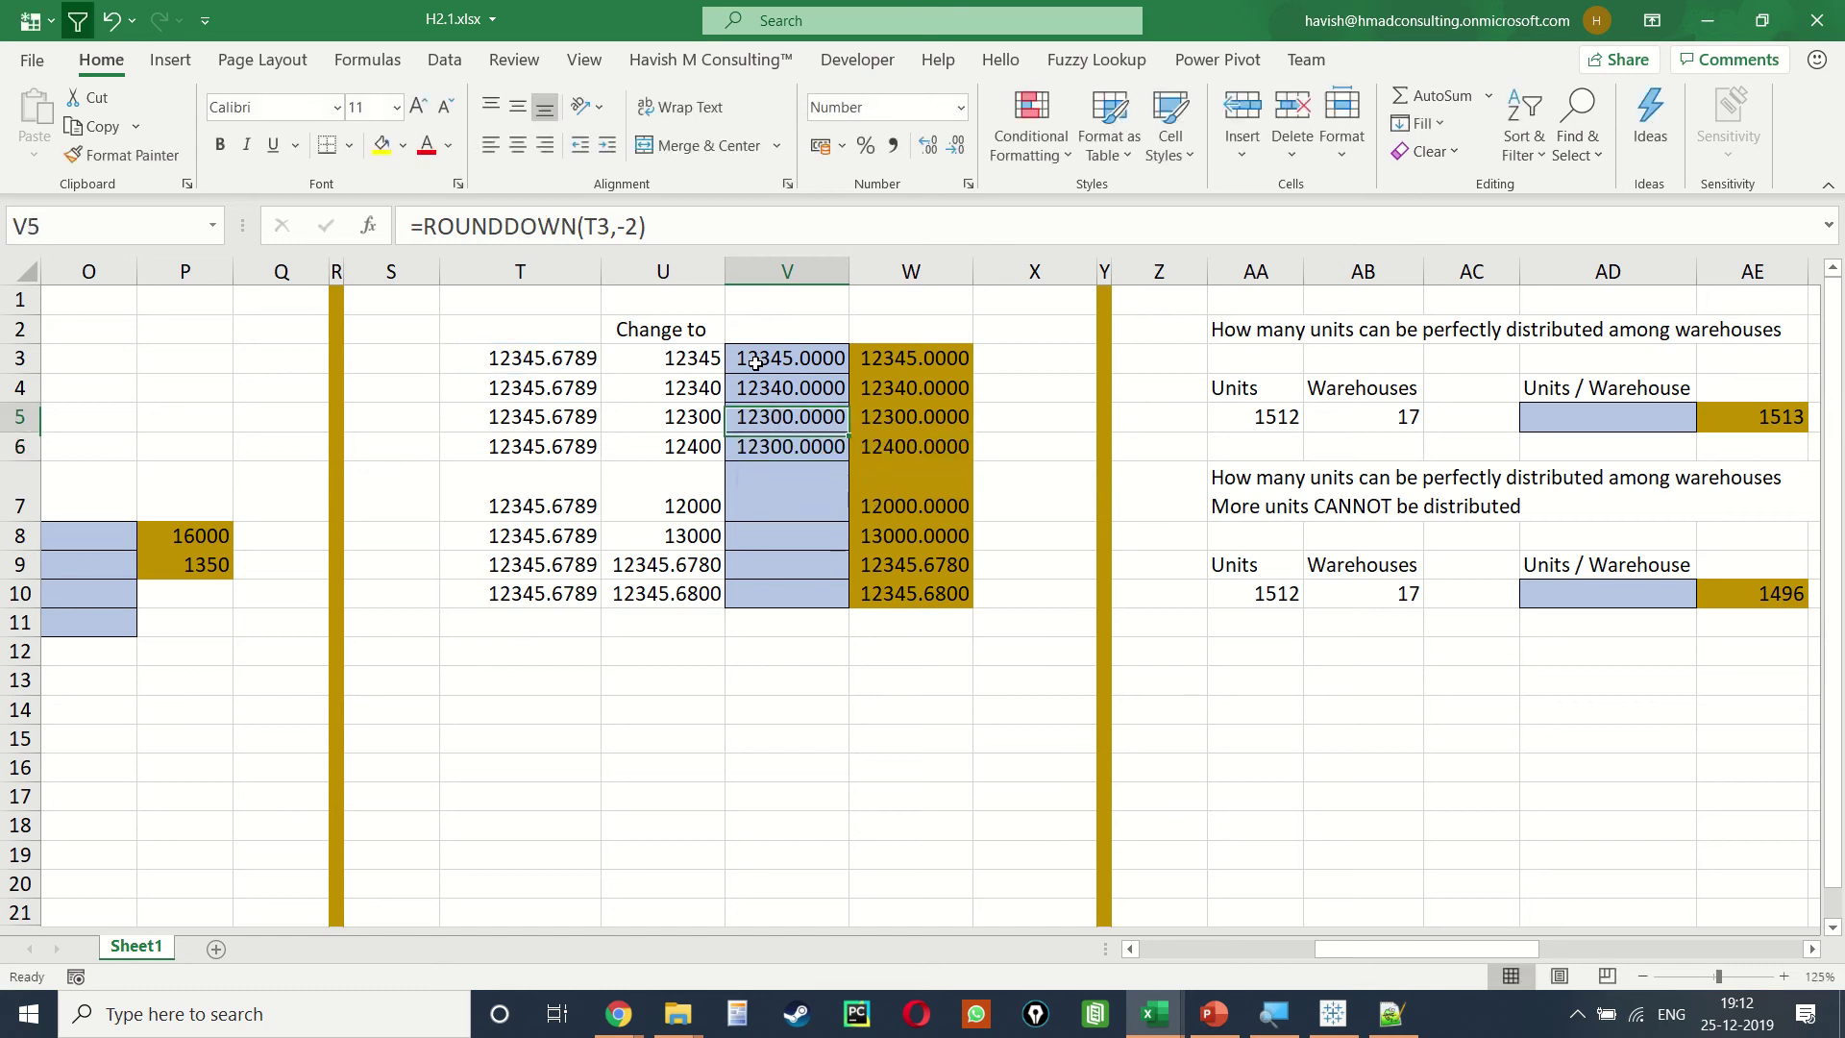
# Step: Clear the formulas that refer to T3 from cells V4 to V6
pyautogui.press('Up')
pyautogui.hotkey('shift', 'Down')
pyautogui.hotkey('shift', 'Down')
pyautogui.press('Delete')
pyautogui.hotkey('shift', 'Up')
pyautogui.hotkey('shift', 'Up')
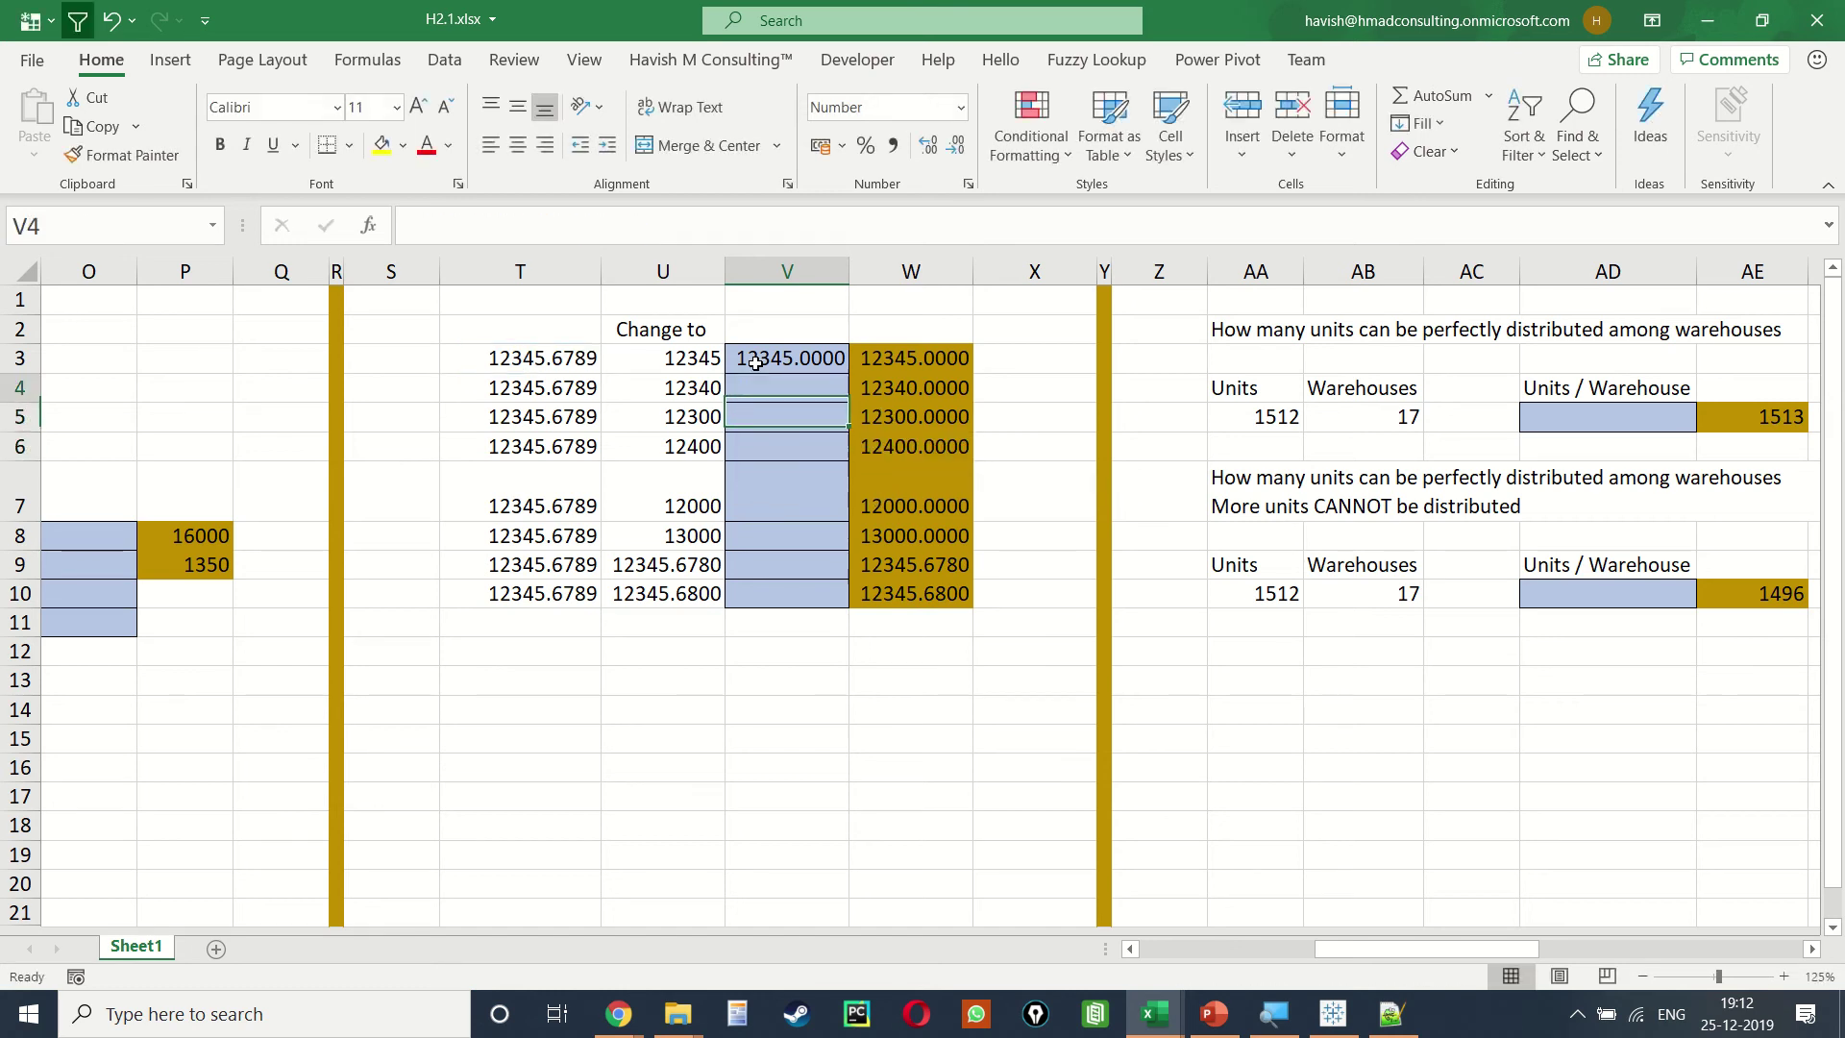
# Step: Round the number in T4 down to the nearest ten in V4 with =ROUNDDOWN(T4,-1)
pyautogui.press('Up')
pyautogui.press('Left')
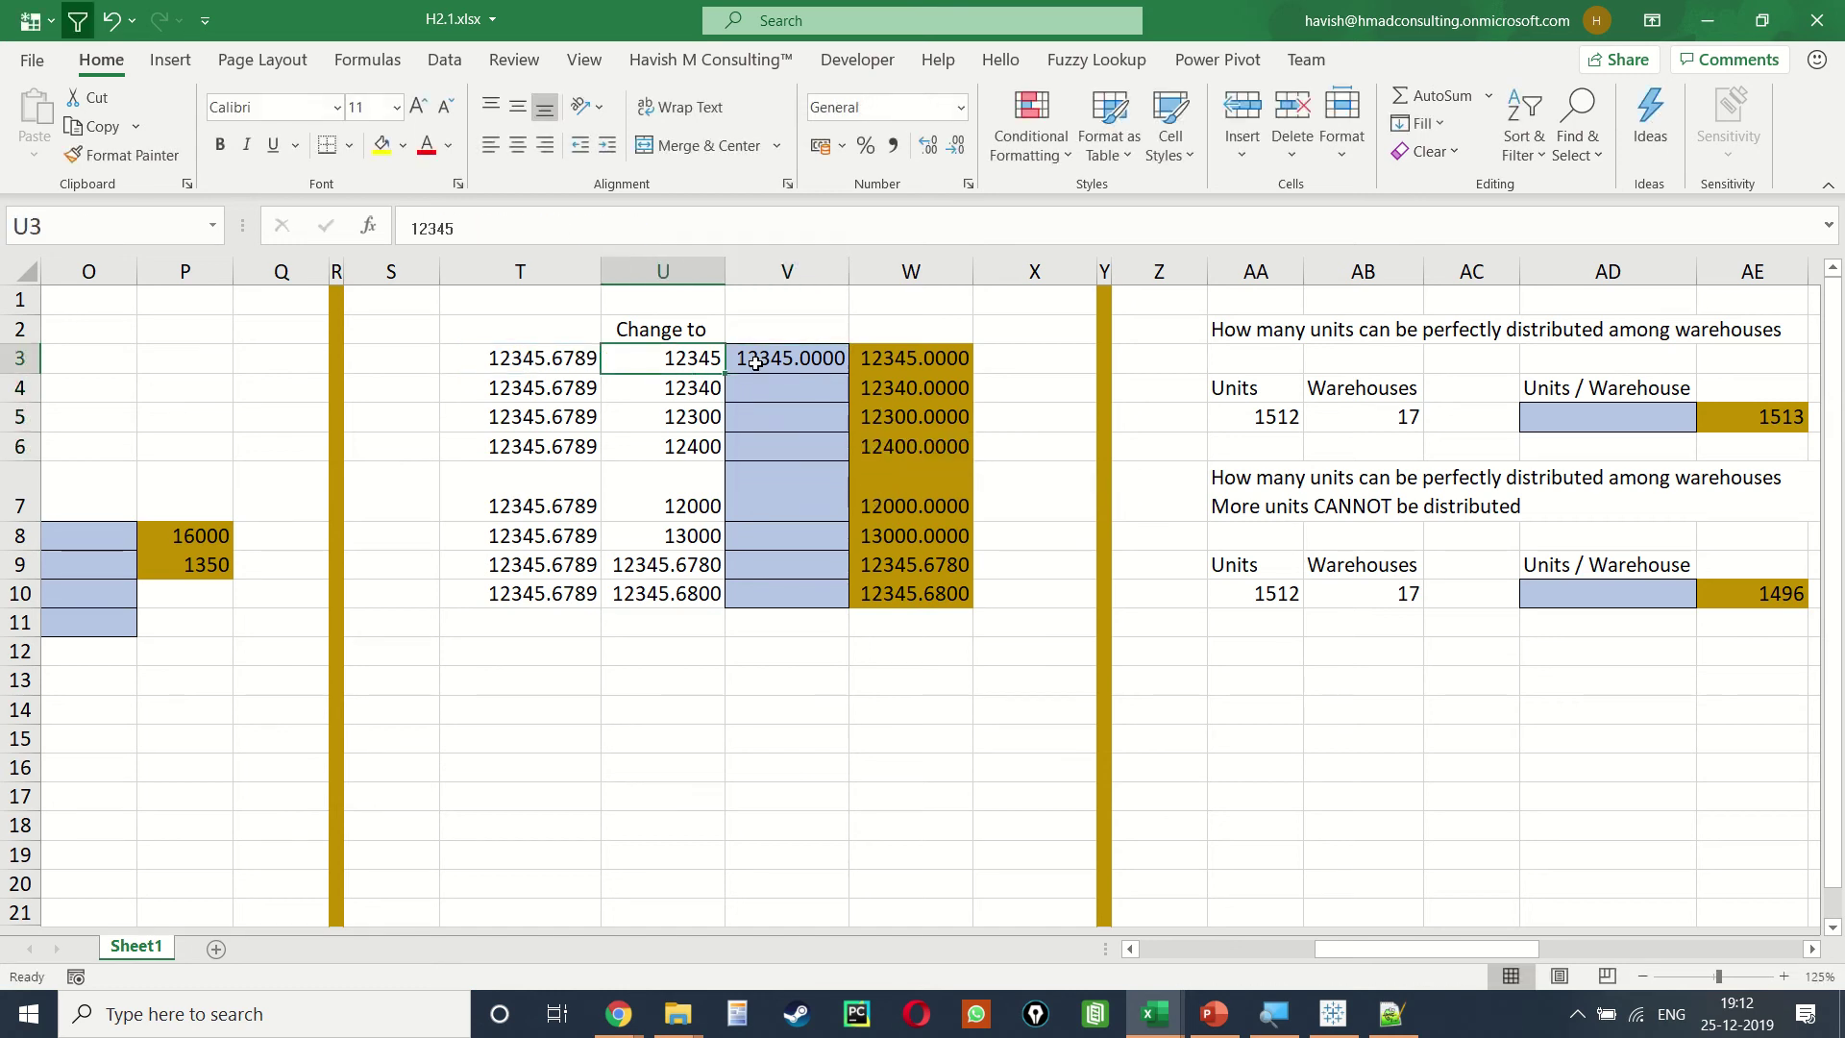
pyautogui.press('Right')
pyautogui.hotkey('shift', 'Down')
pyautogui.hotkey('shift', 'Down')
pyautogui.hotkey('shift', 'Down')
pyautogui.press('Down')
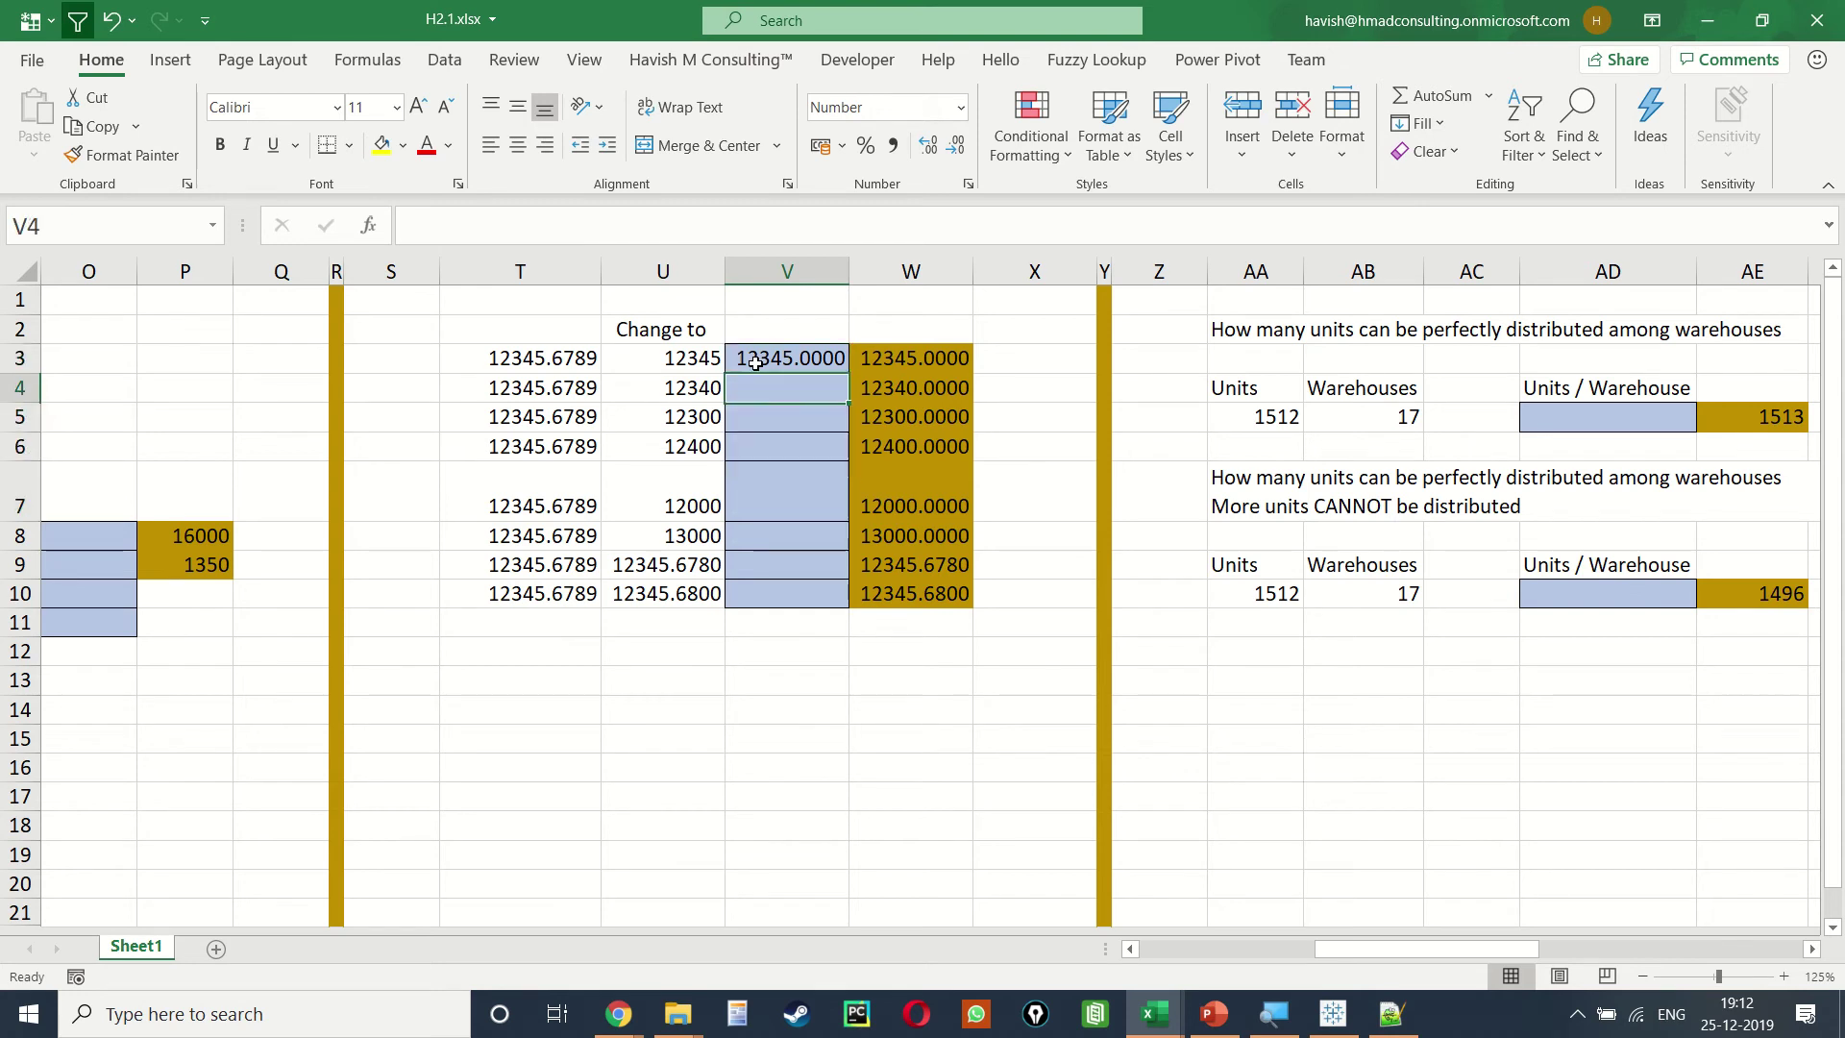
pyautogui.write('=roun')
pyautogui.press('Down')
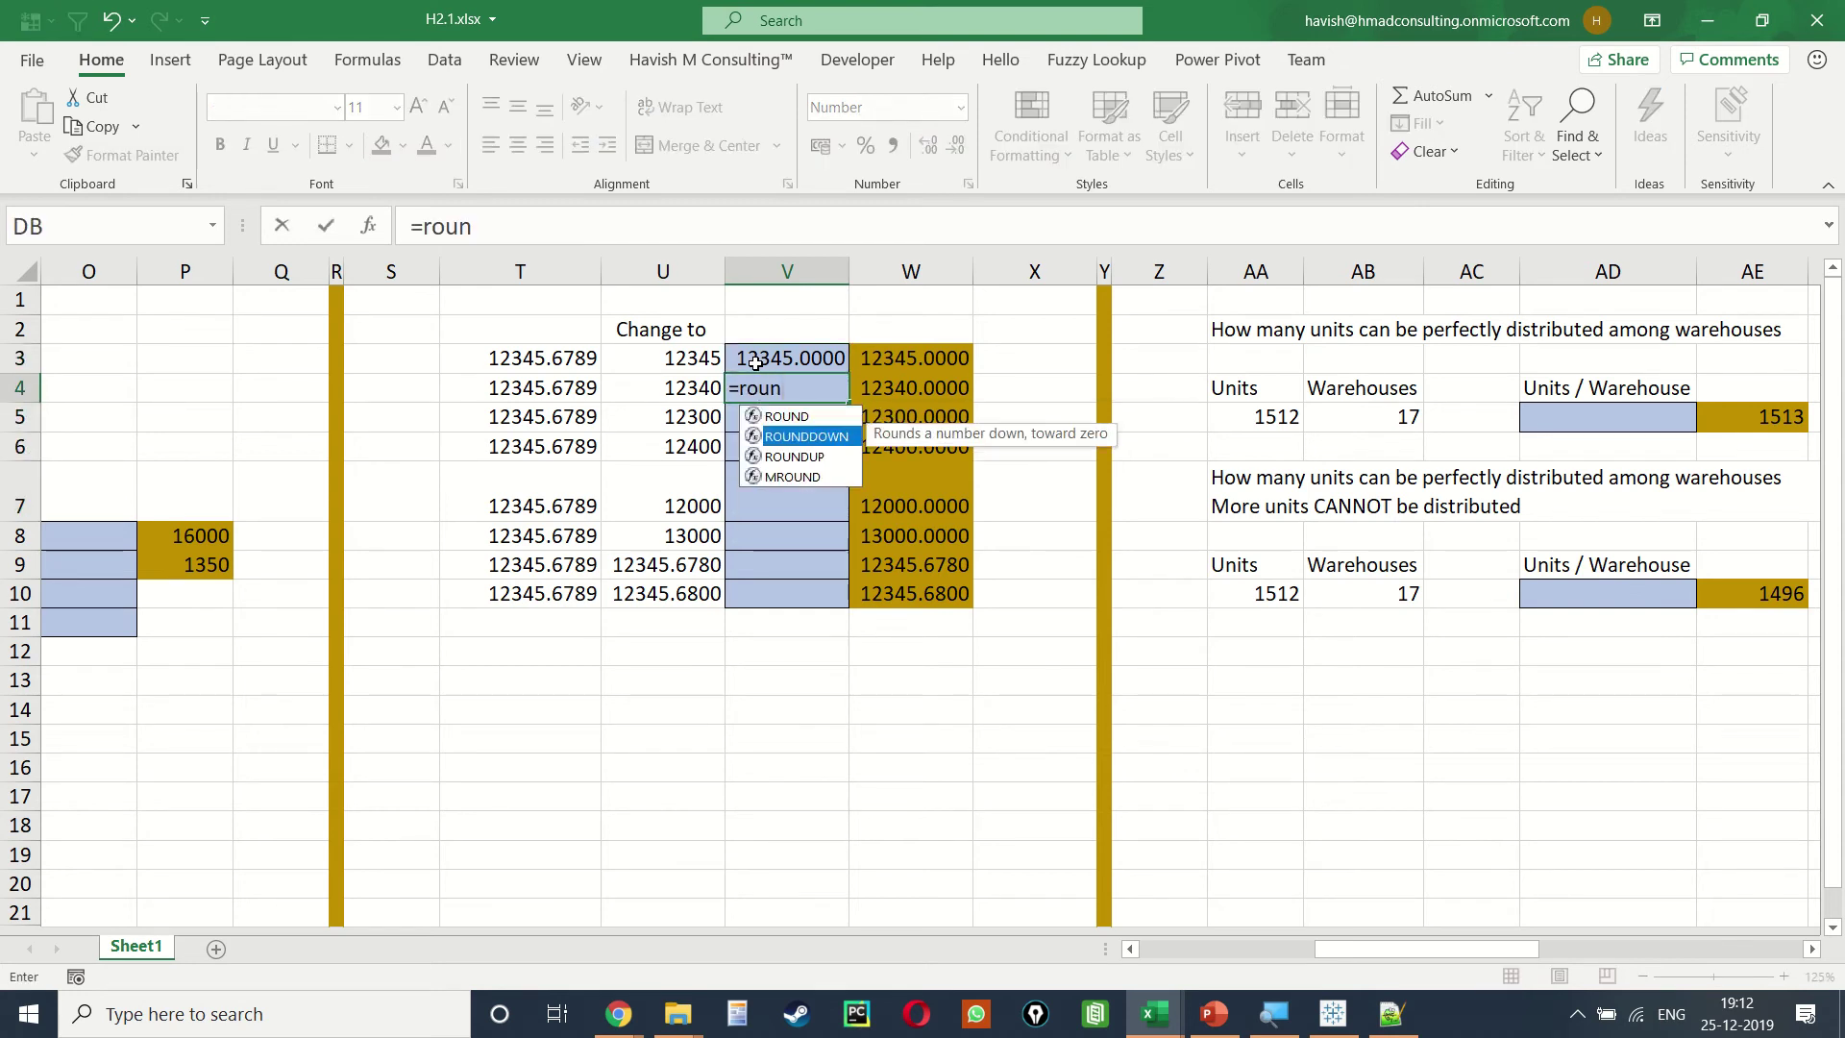
pyautogui.press('Tab')
pyautogui.press('Left')
pyautogui.press('Left')
pyautogui.write(',-1')
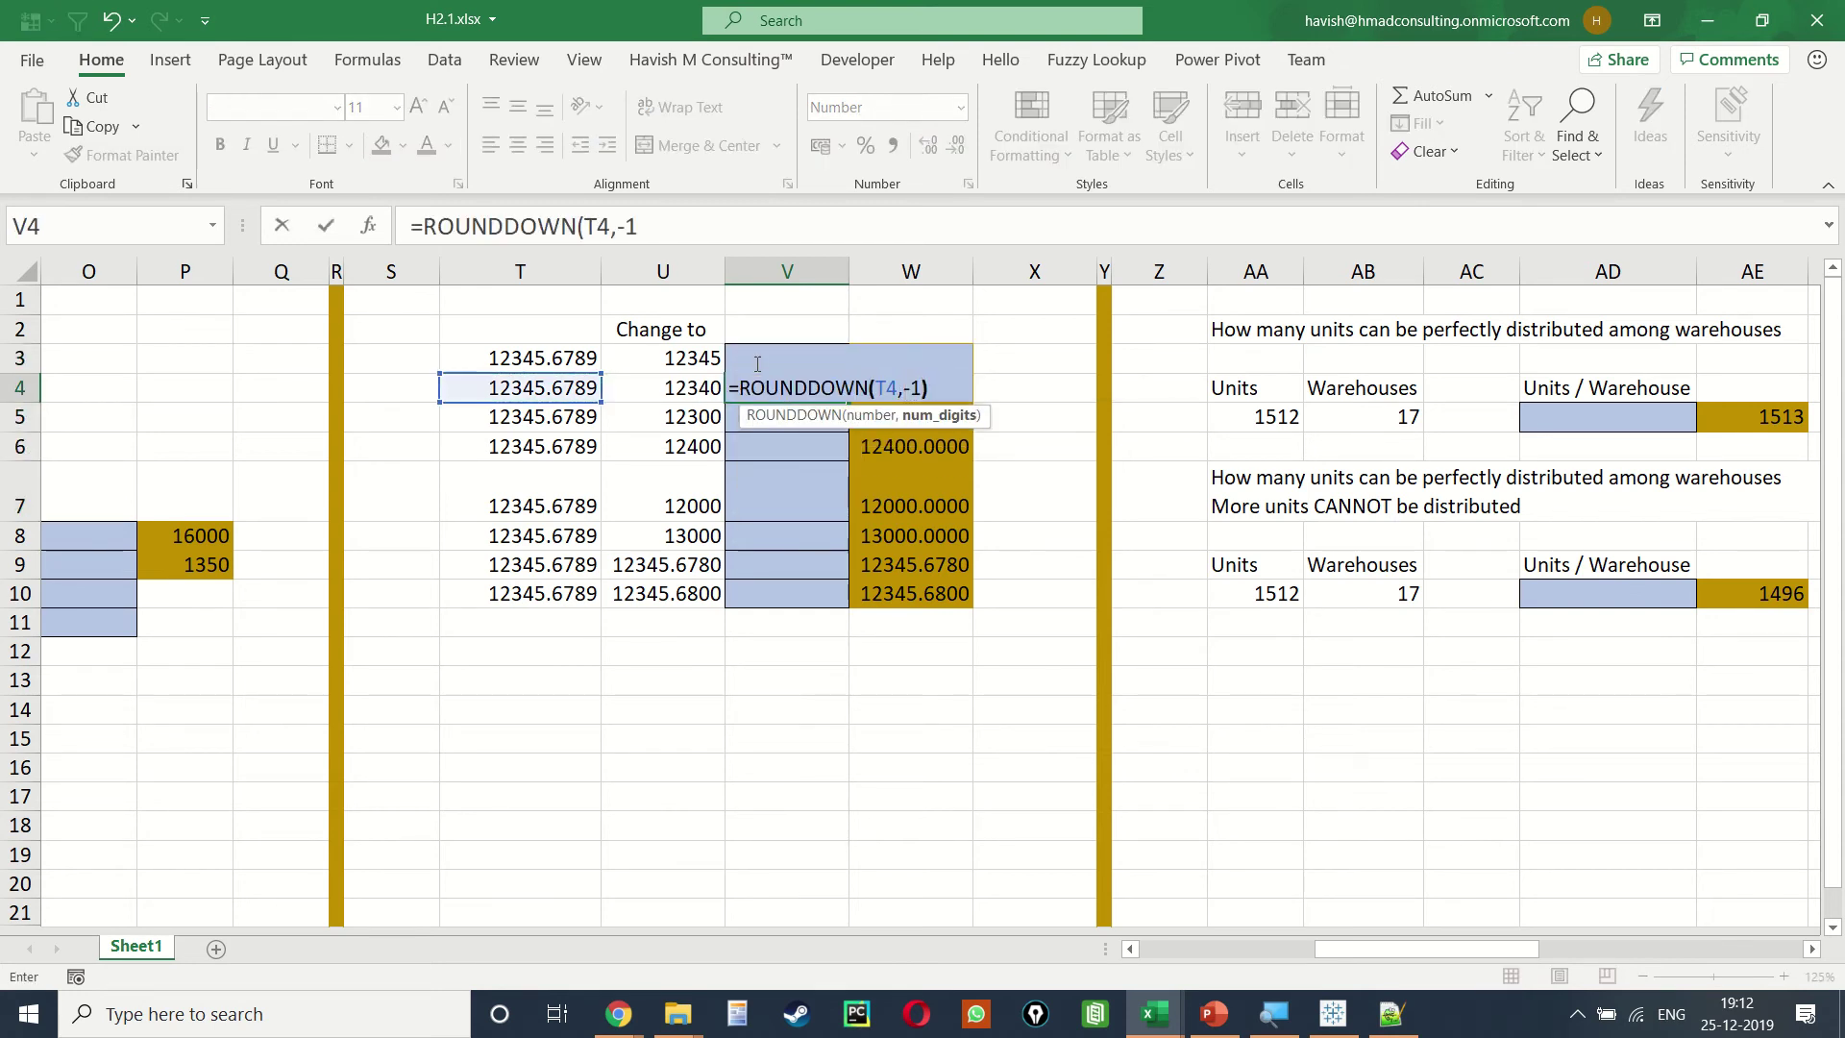
pyautogui.press('Return')
# Step: Round the number in T5 down to the nearest hundred in V5 with =ROUNDDOWN(T5,-2)
pyautogui.write('=round')
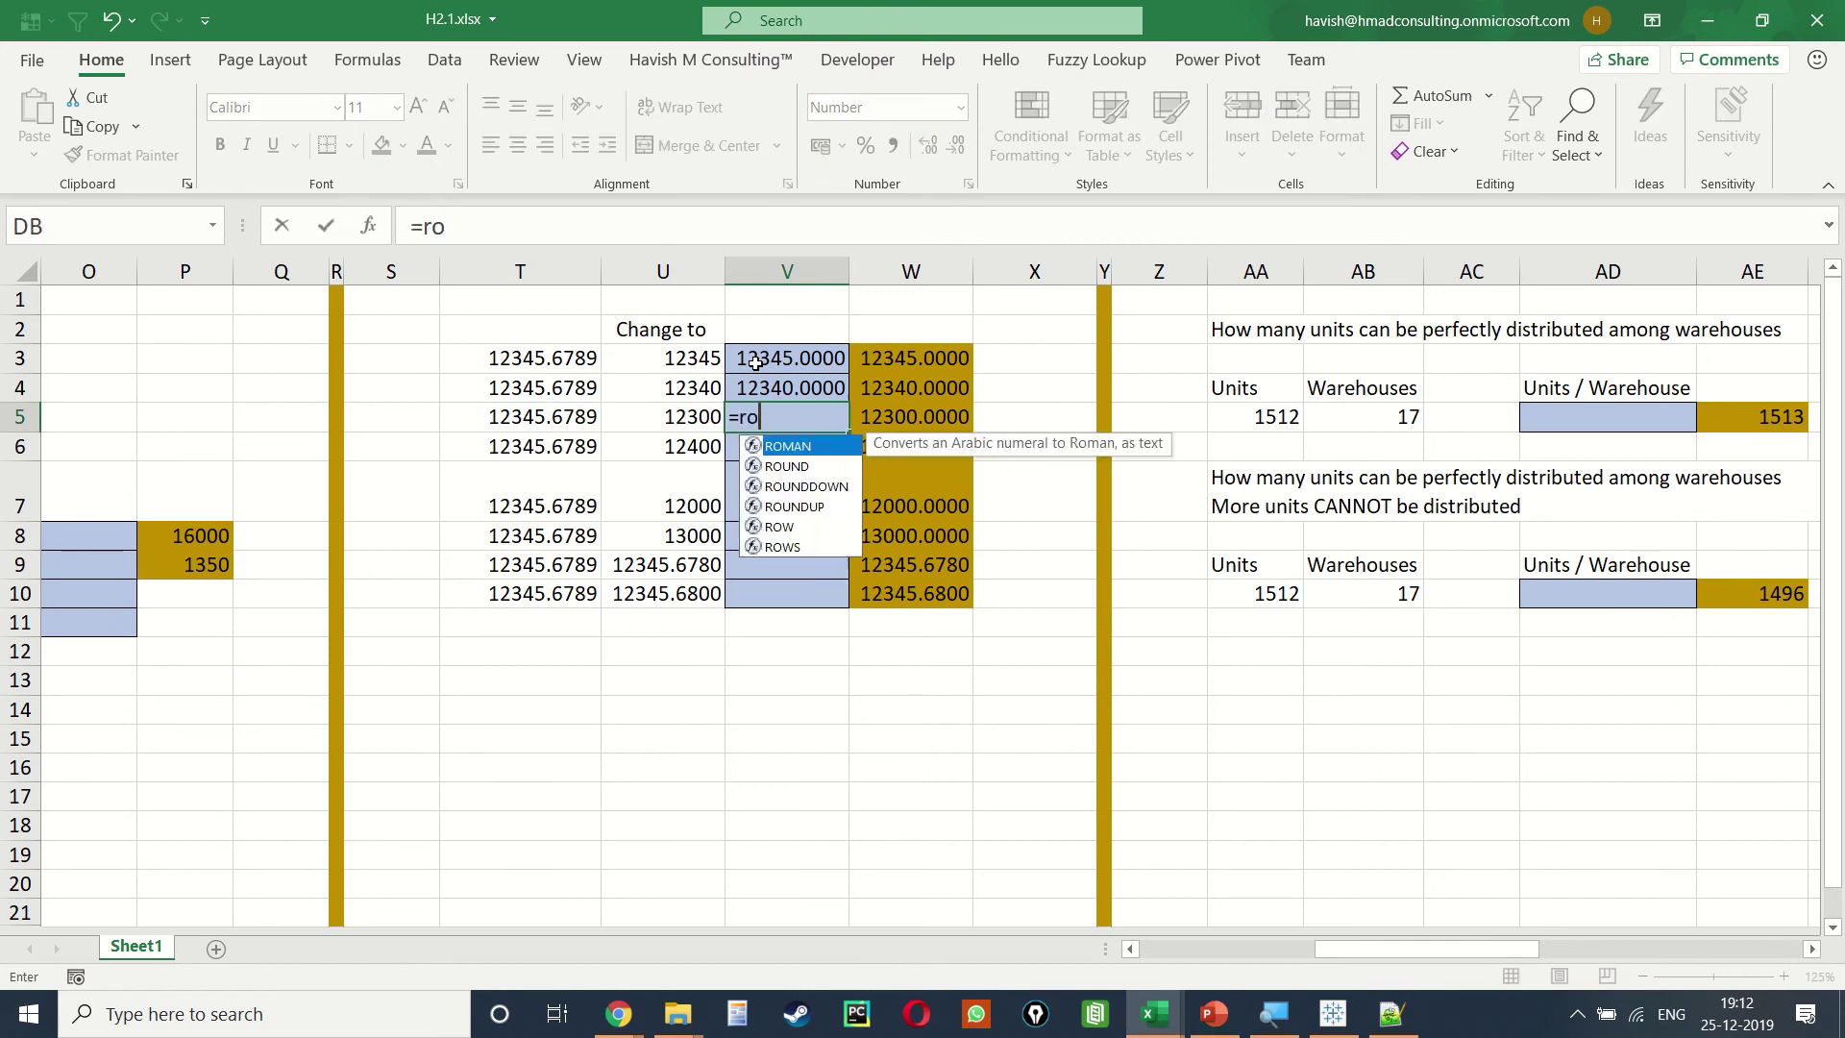
pyautogui.press('Down')
pyautogui.press('Tab')
pyautogui.press('Left')
pyautogui.press('Left')
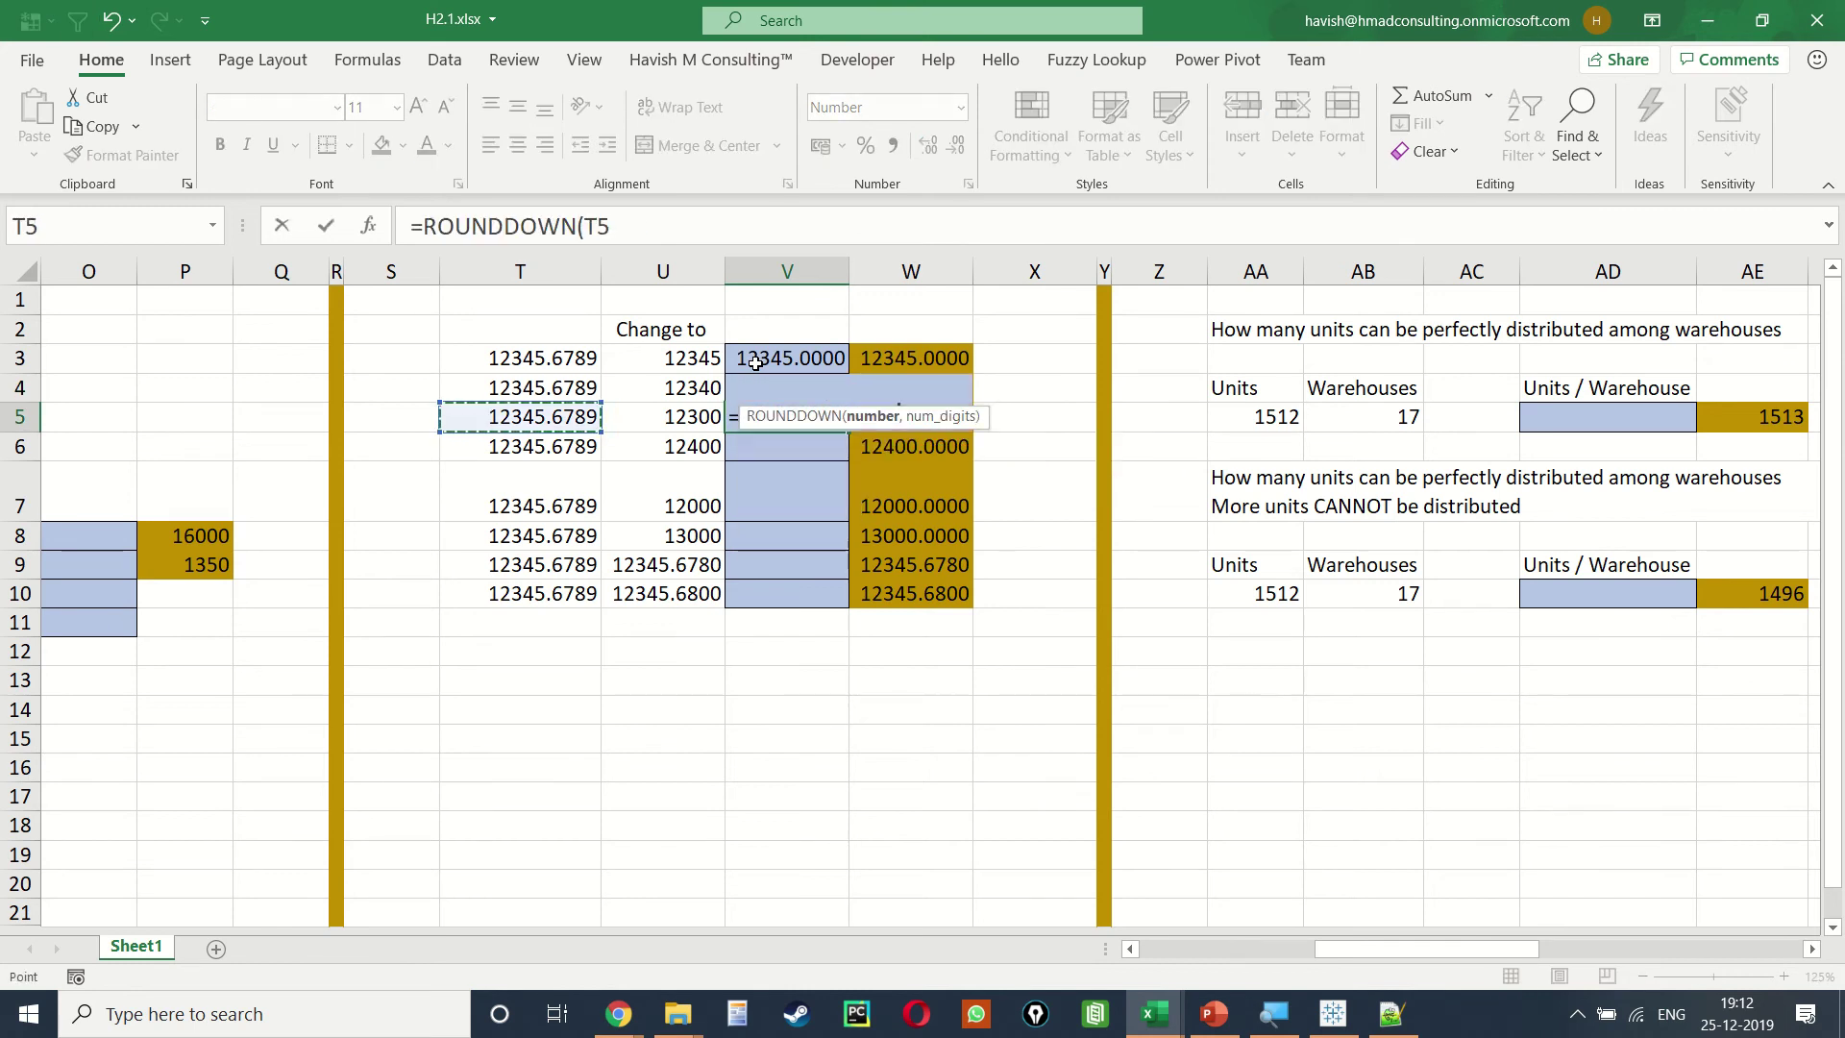
pyautogui.write(',-2)')
pyautogui.press('Return')
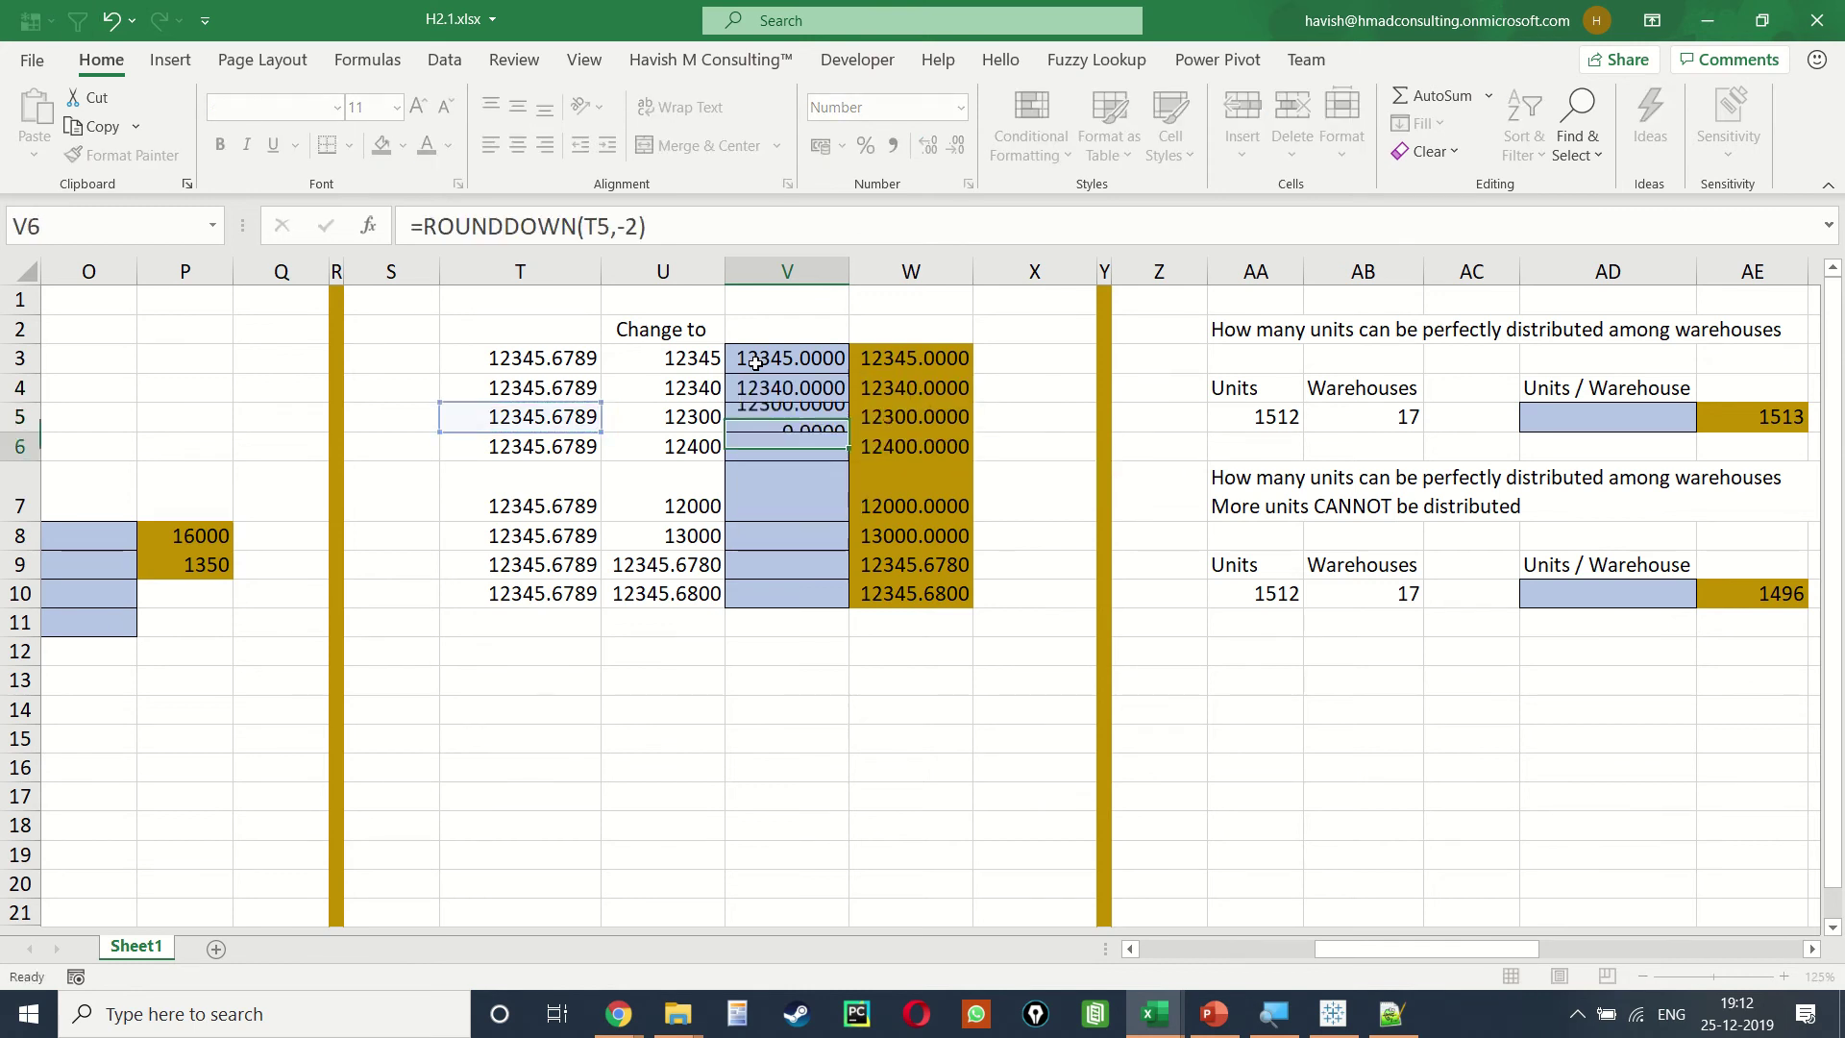
# Step: Enter =ROUNDUP(T6,2) in V6 to round the number in T6 up
pyautogui.write('=round')
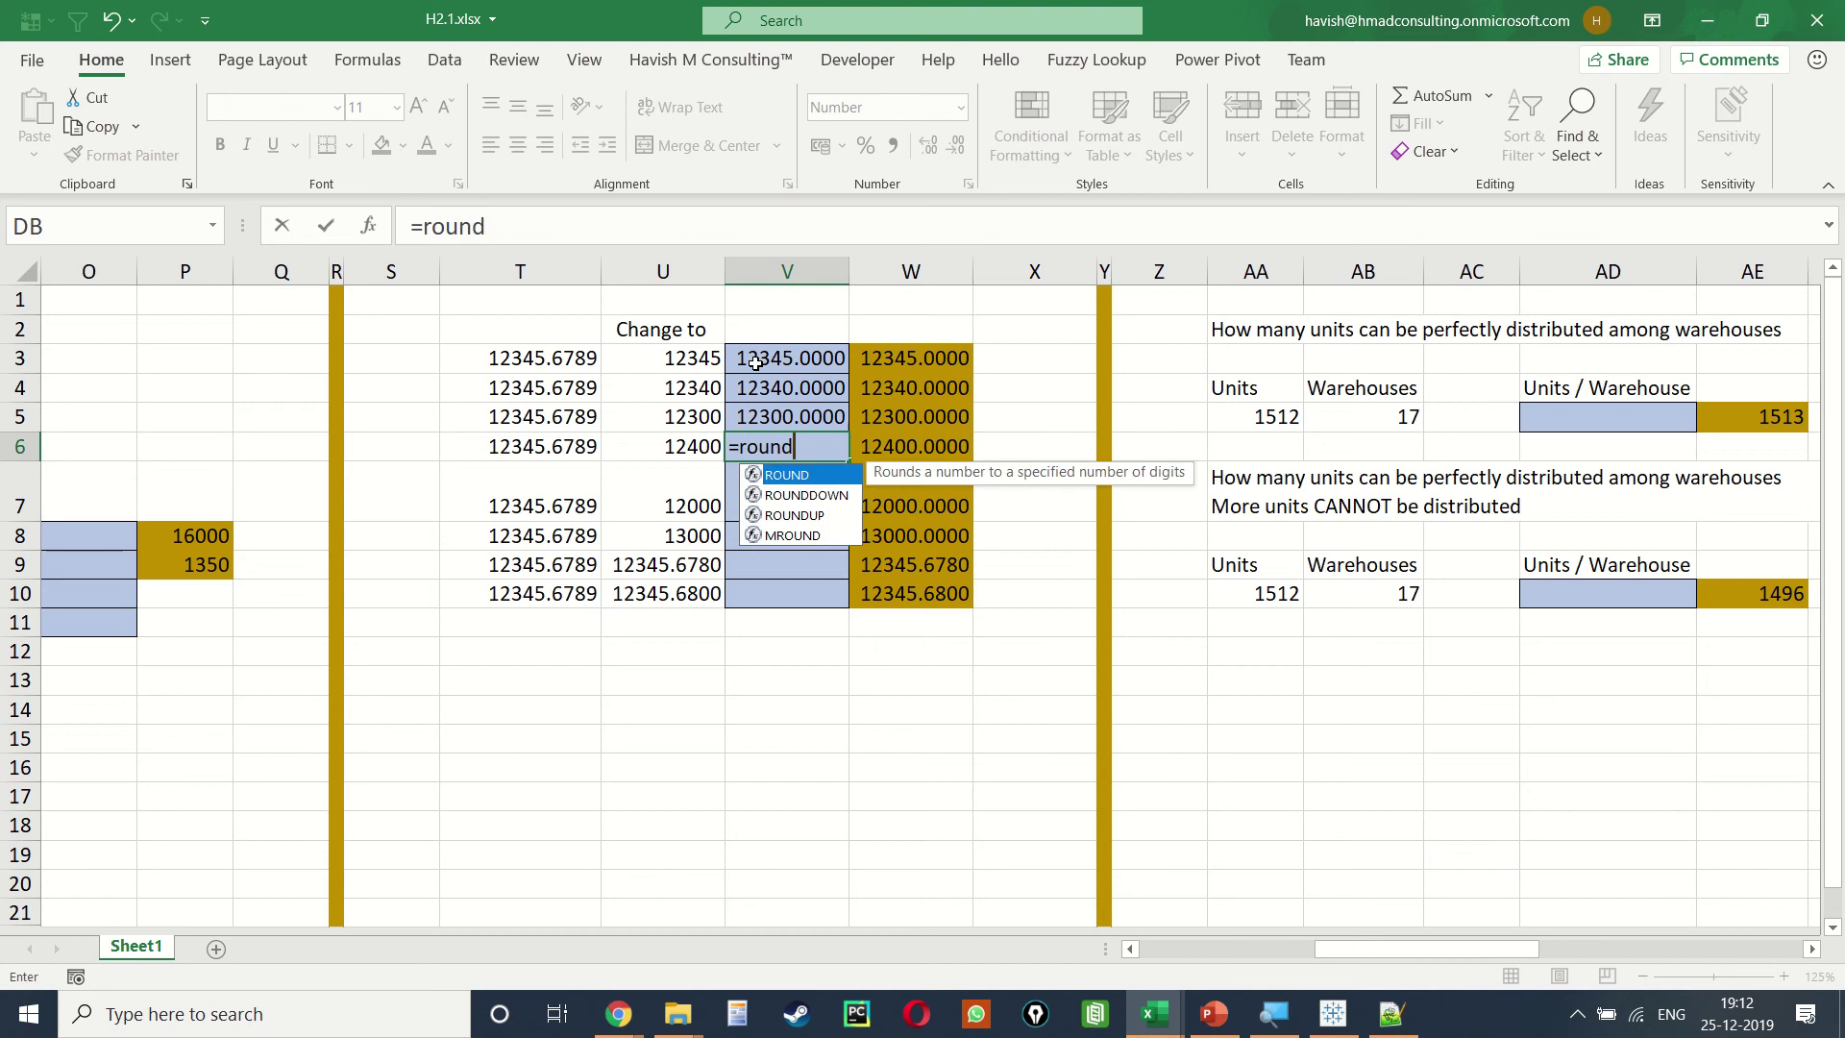
pyautogui.write('up')
pyautogui.press('Tab')
pyautogui.press('Left')
pyautogui.press('Left')
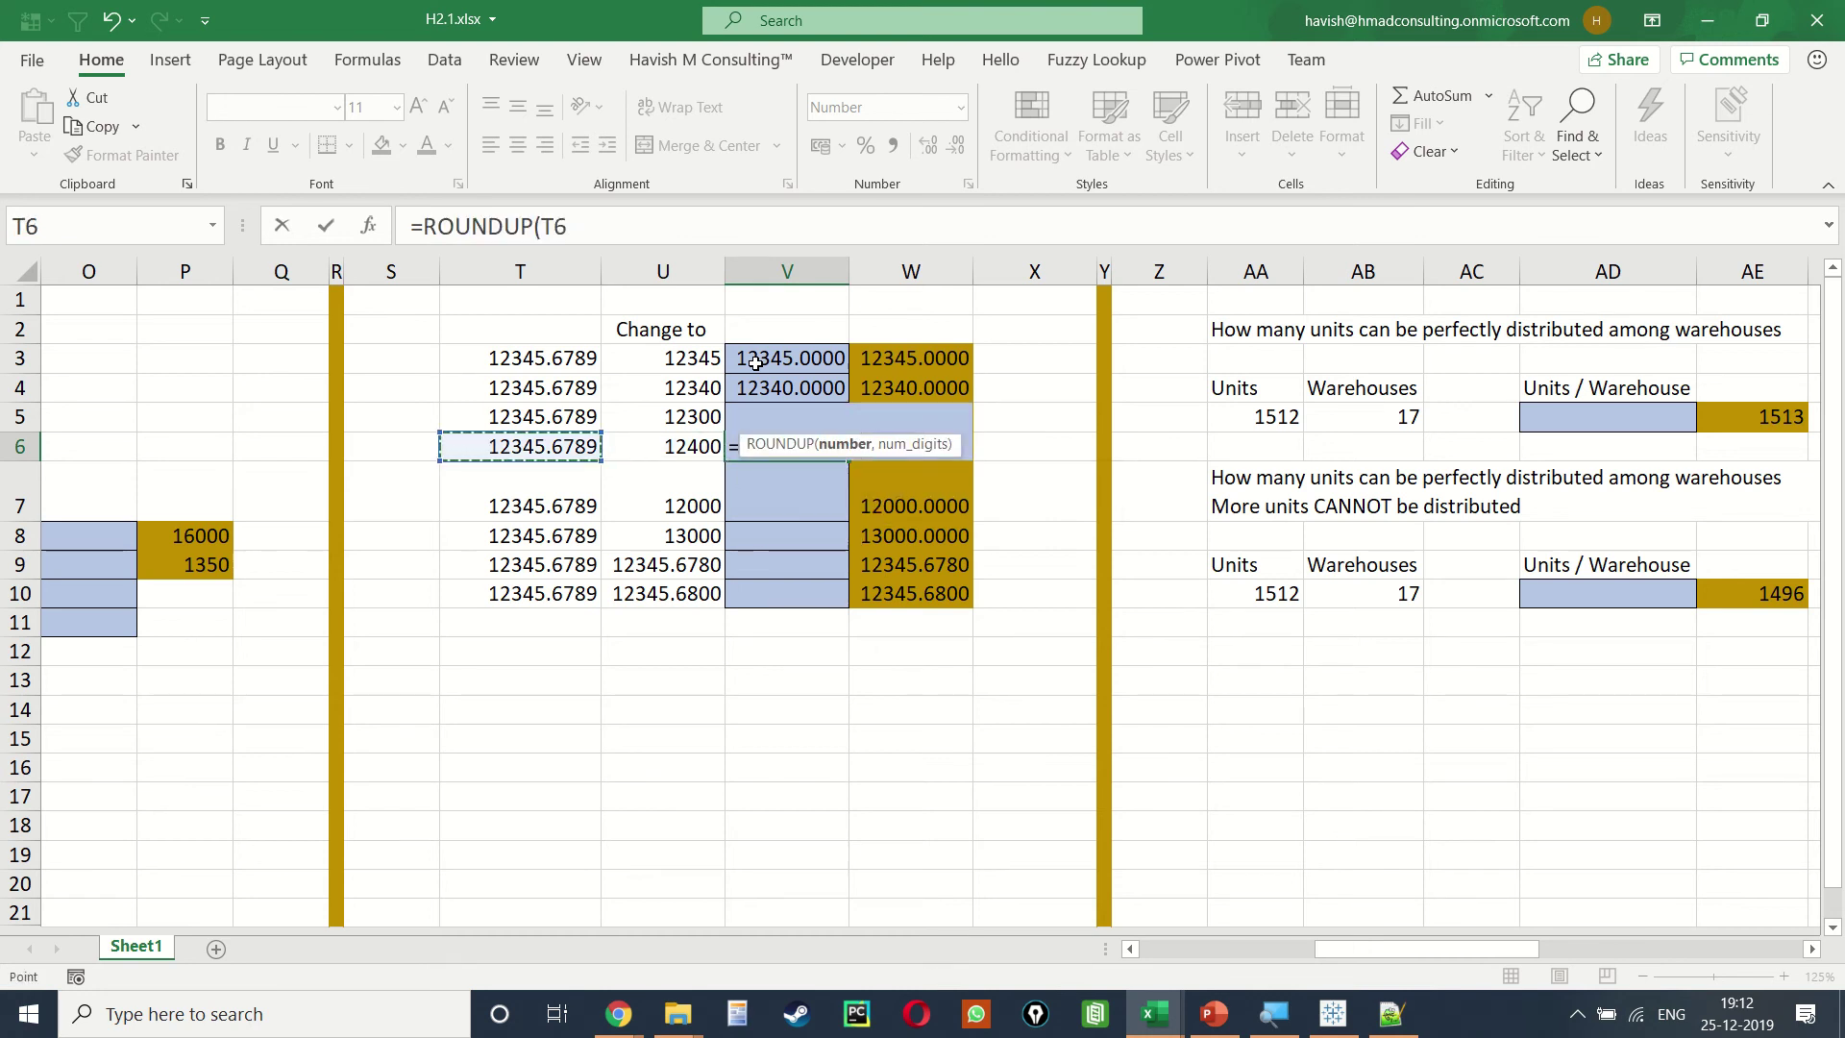
pyautogui.write(',2')
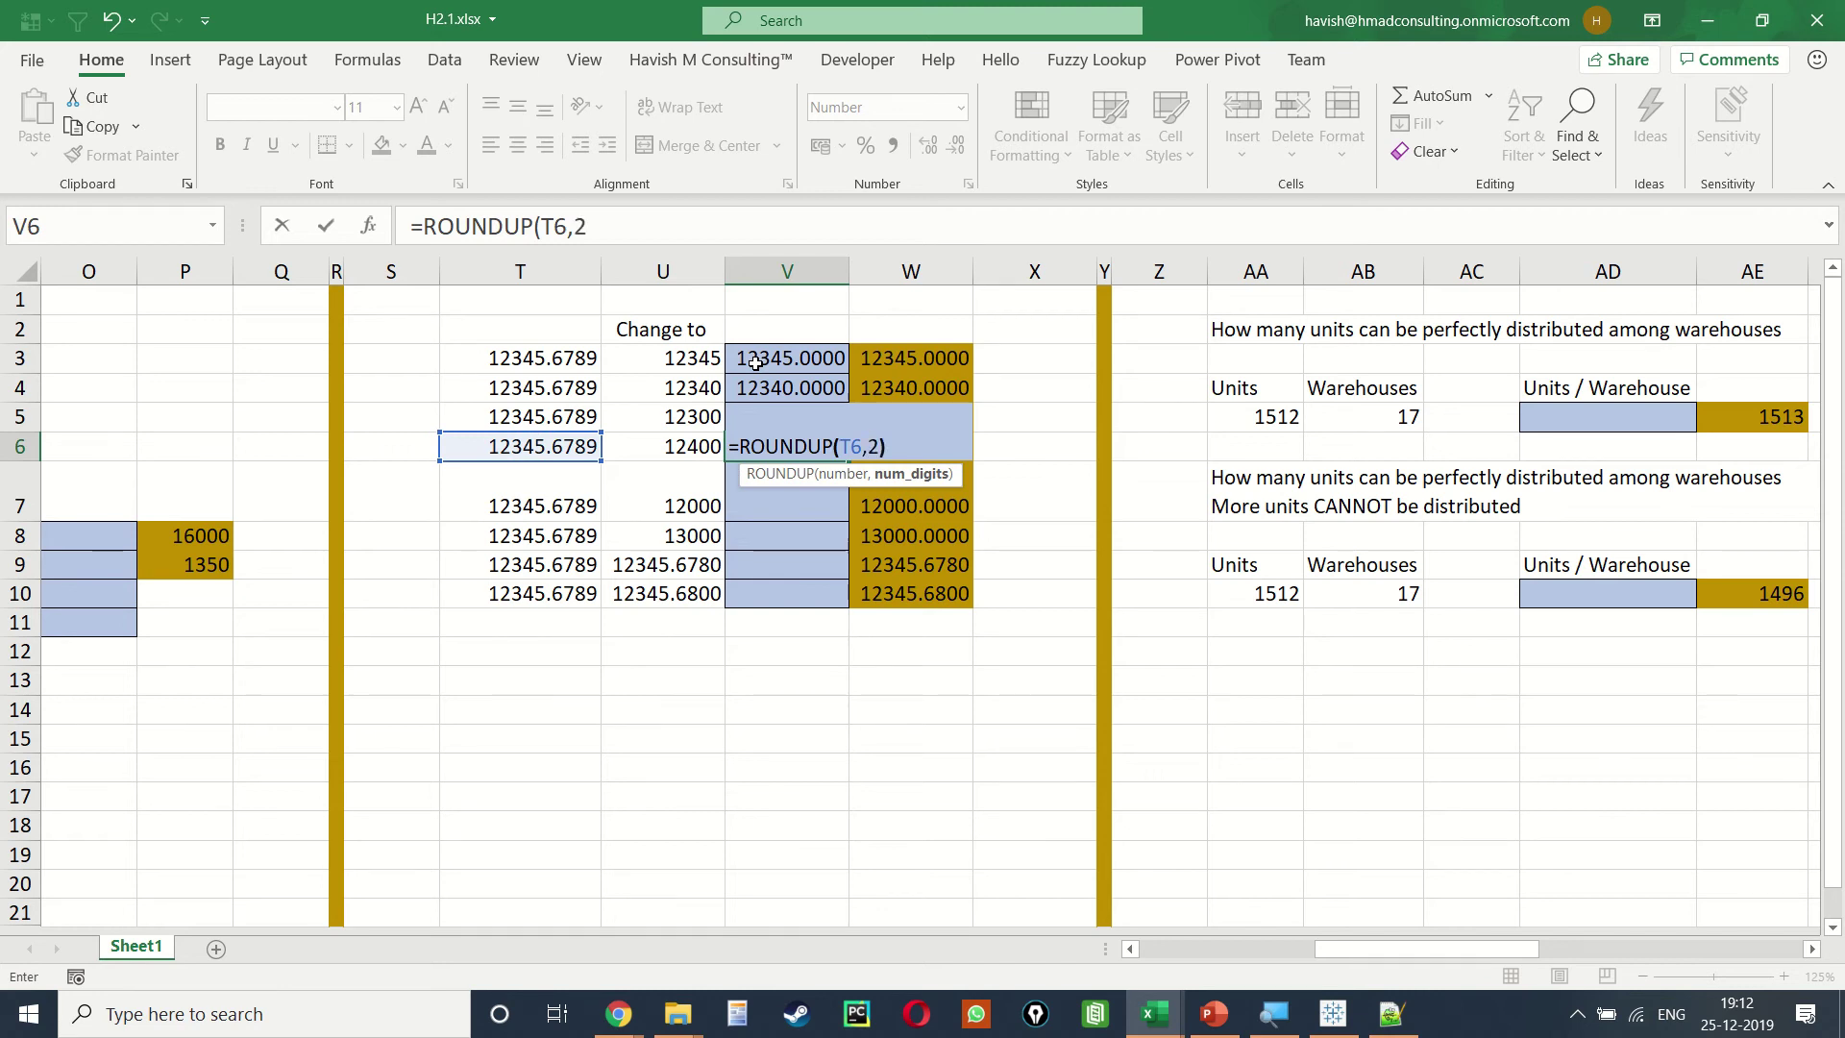
pyautogui.press('Return')
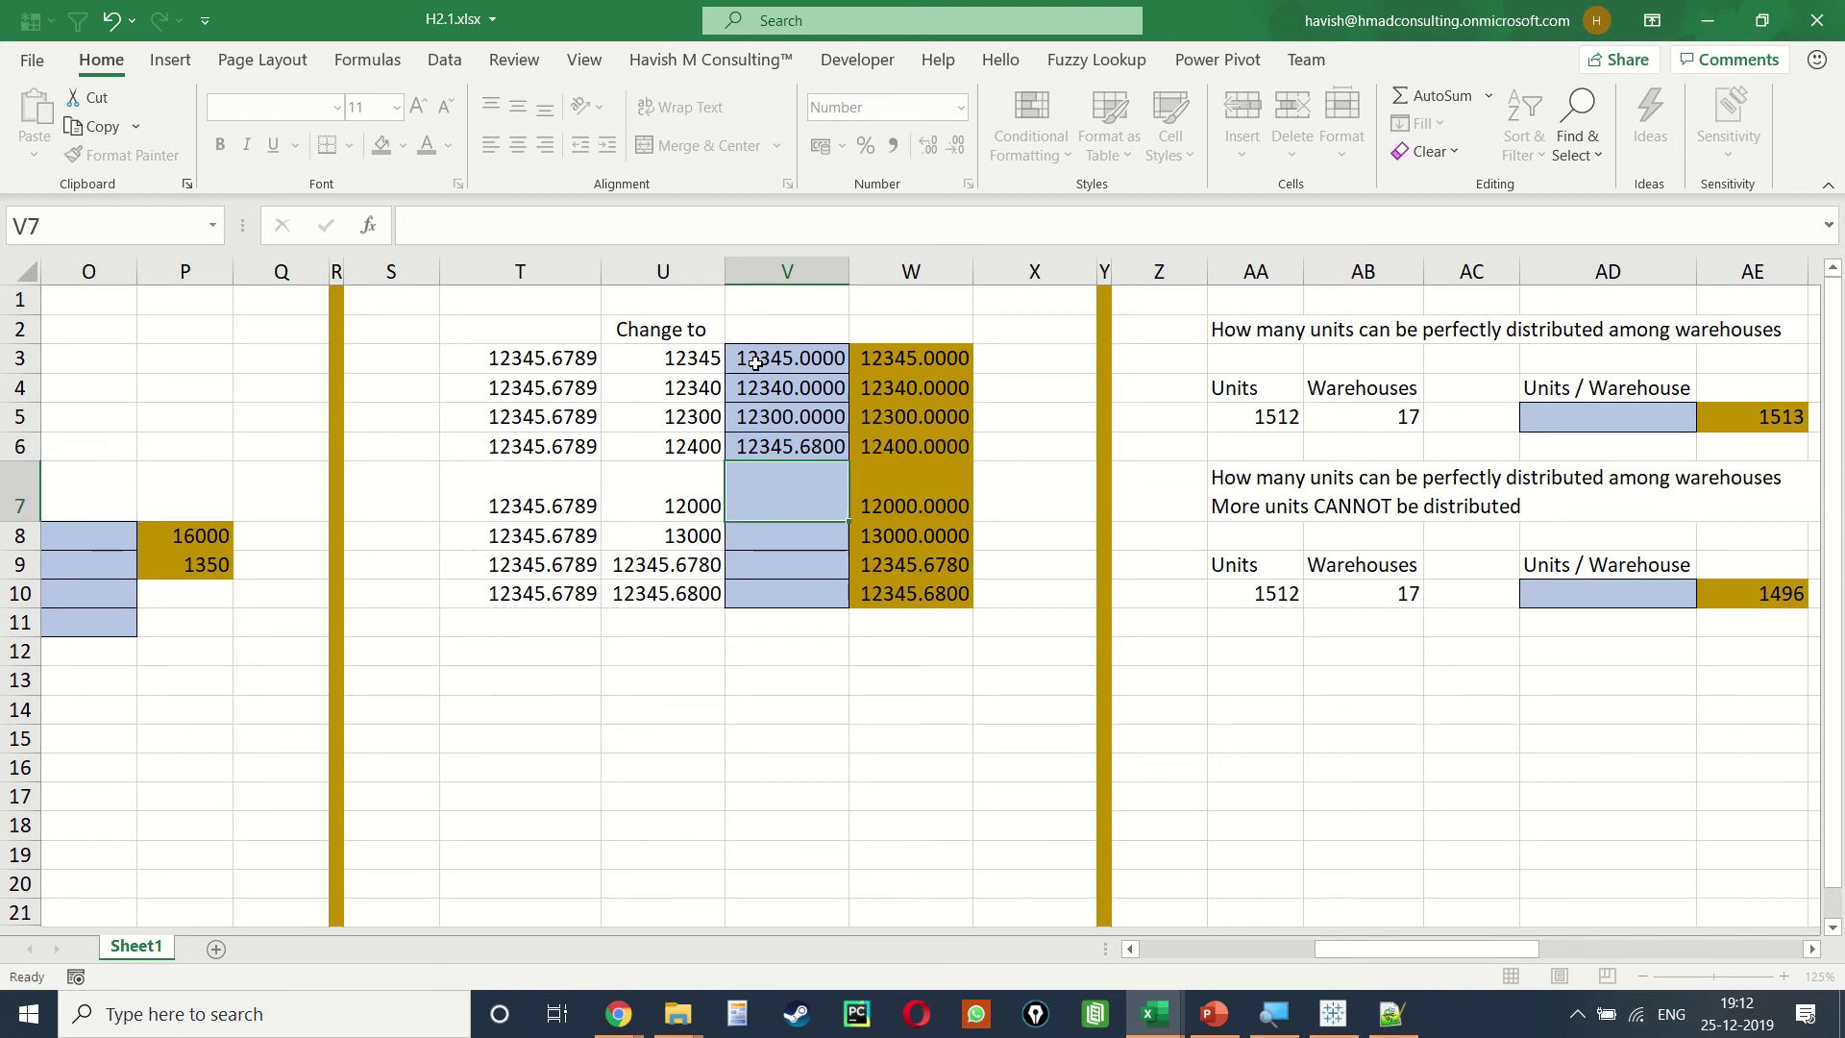
# Step: Correct the digits argument of the ROUNDUP formula in V6 to -2 to round up to the nearest hundred
pyautogui.press('Up')
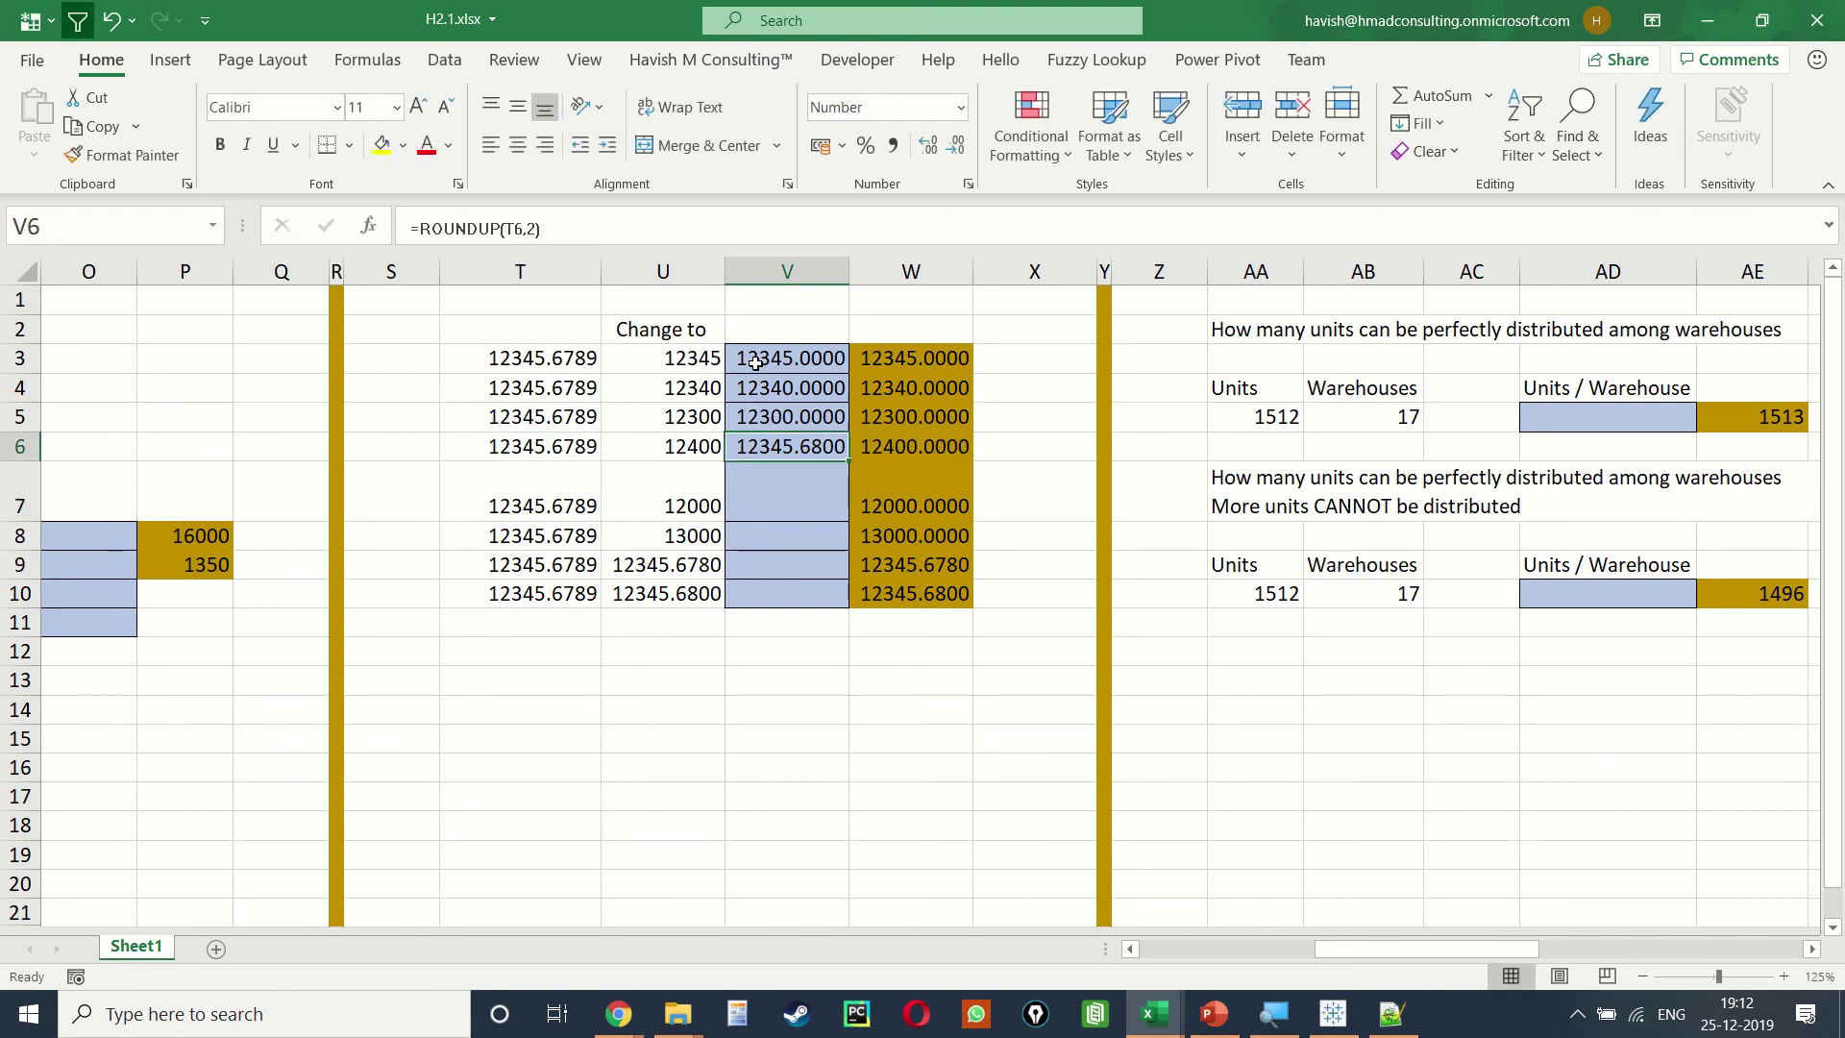
pyautogui.press('F2')
pyautogui.write('-')
pyautogui.press('Return')
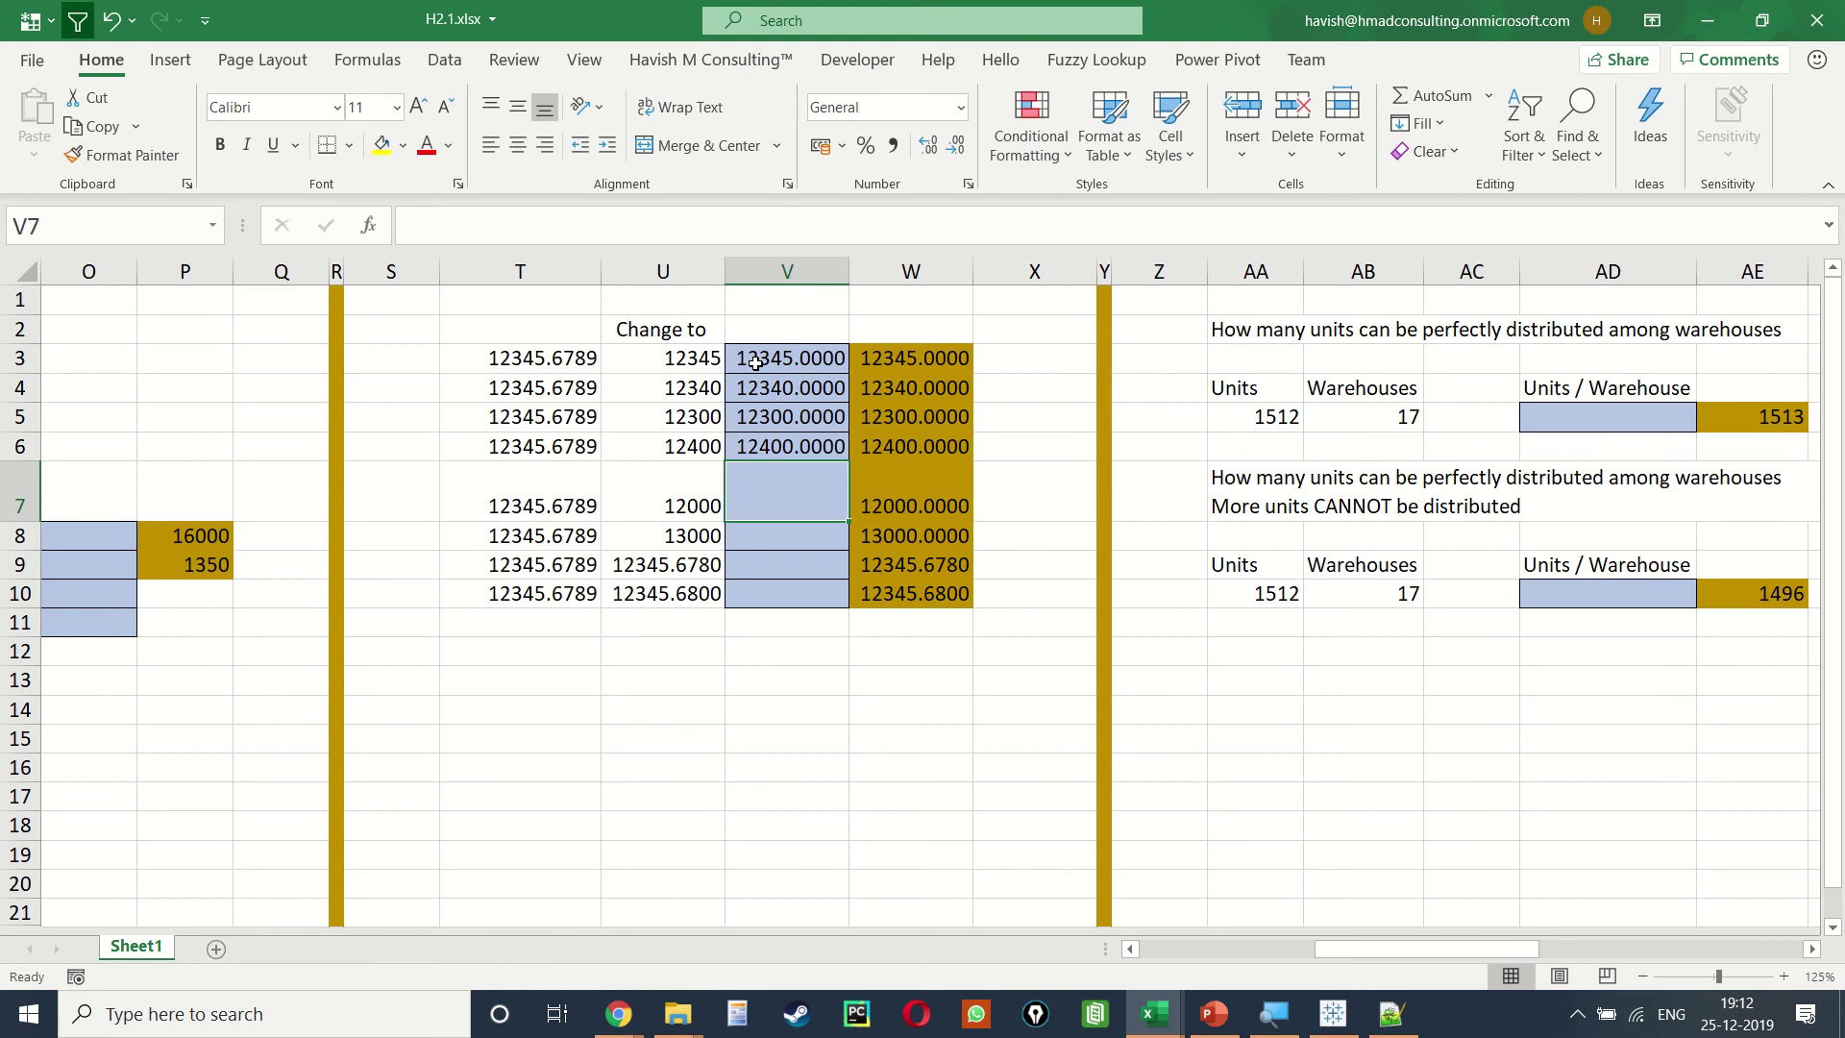
# Step: Review the rounding formulas in V3 to V6 one by one, checking each function and its digits argument
pyautogui.press('Up')
pyautogui.press('Up')
pyautogui.press('Up')
pyautogui.press('Up')
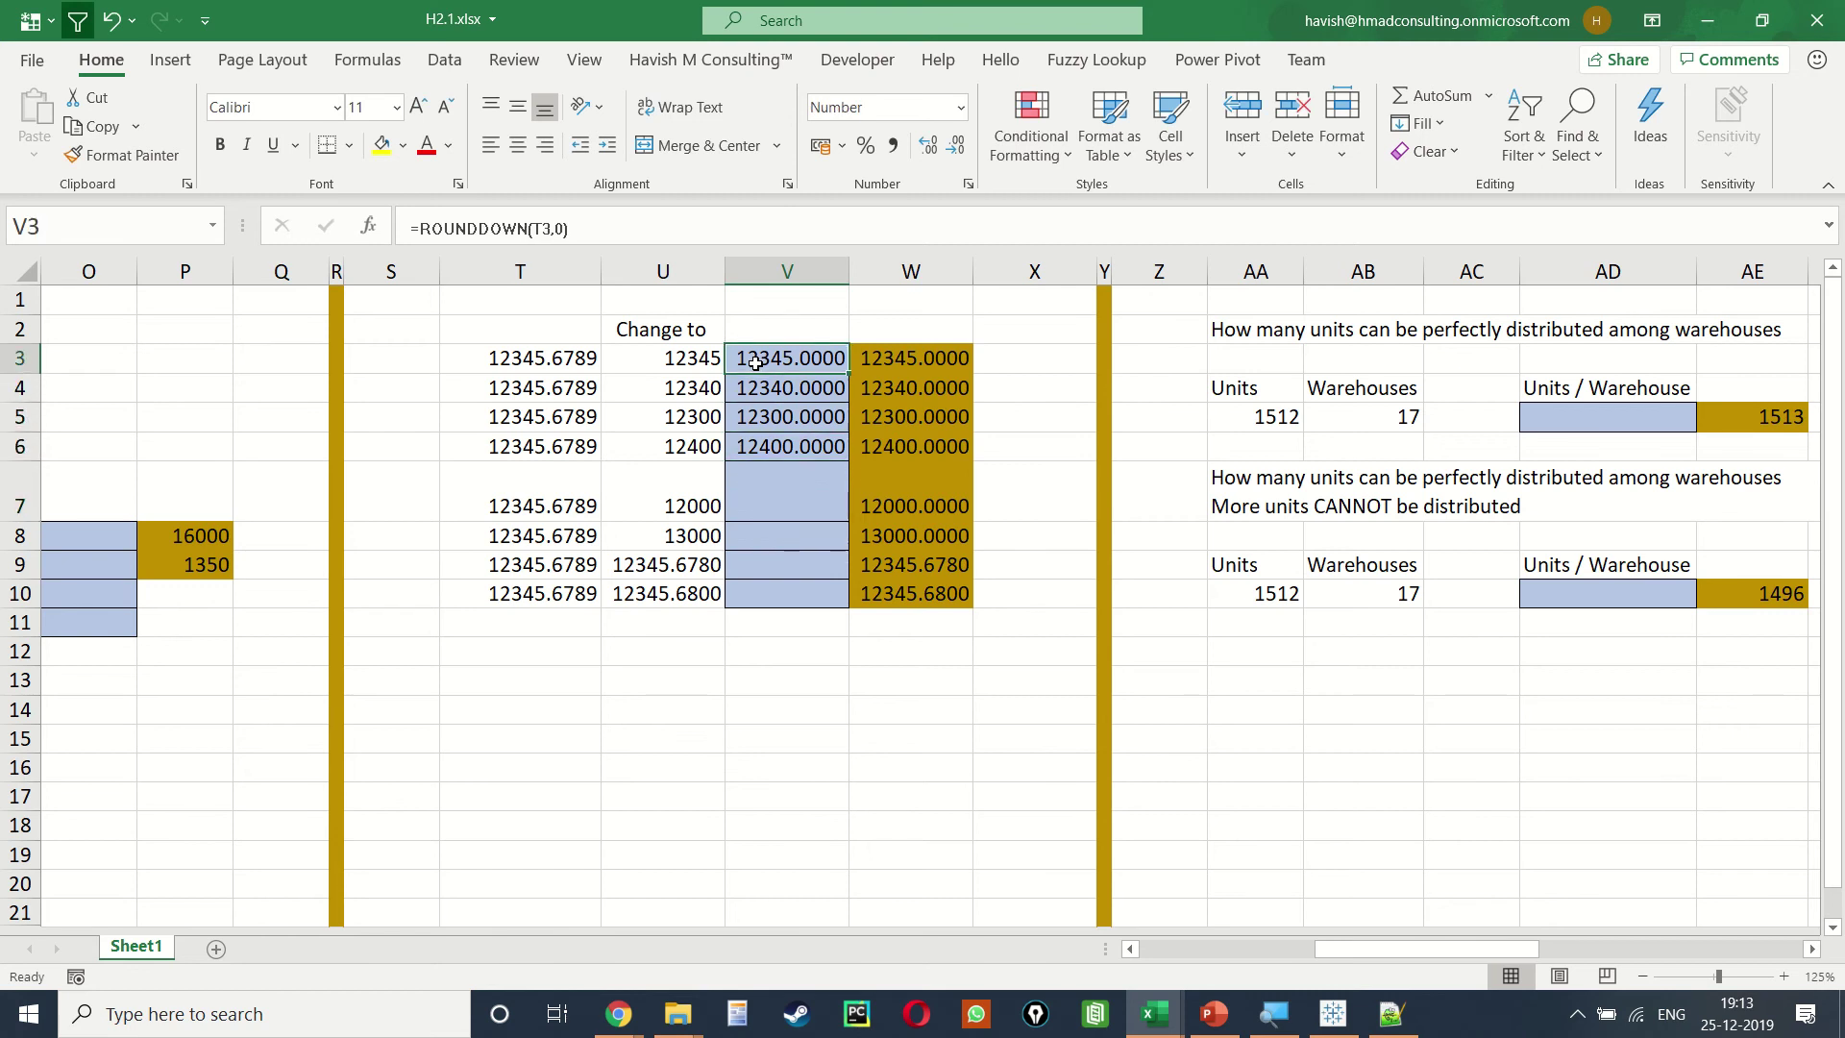
pyautogui.press('F2')
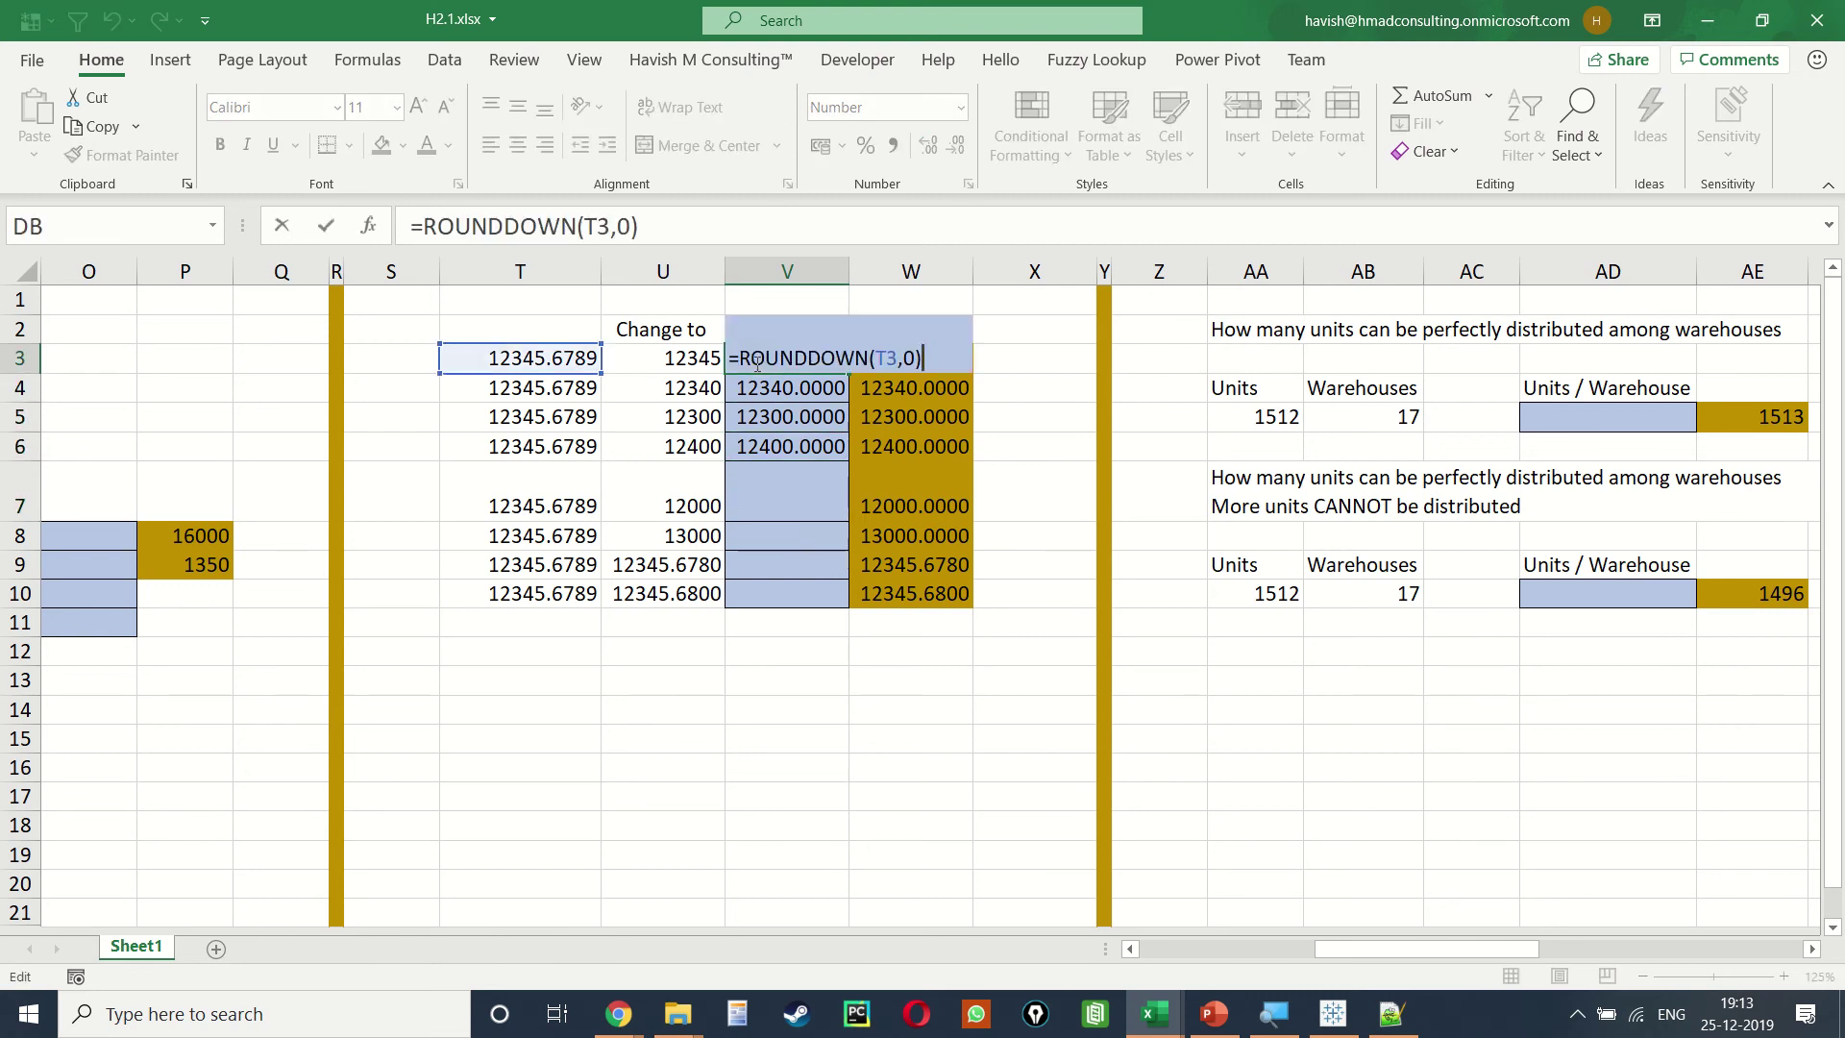
pyautogui.press('Return')
pyautogui.press('F2')
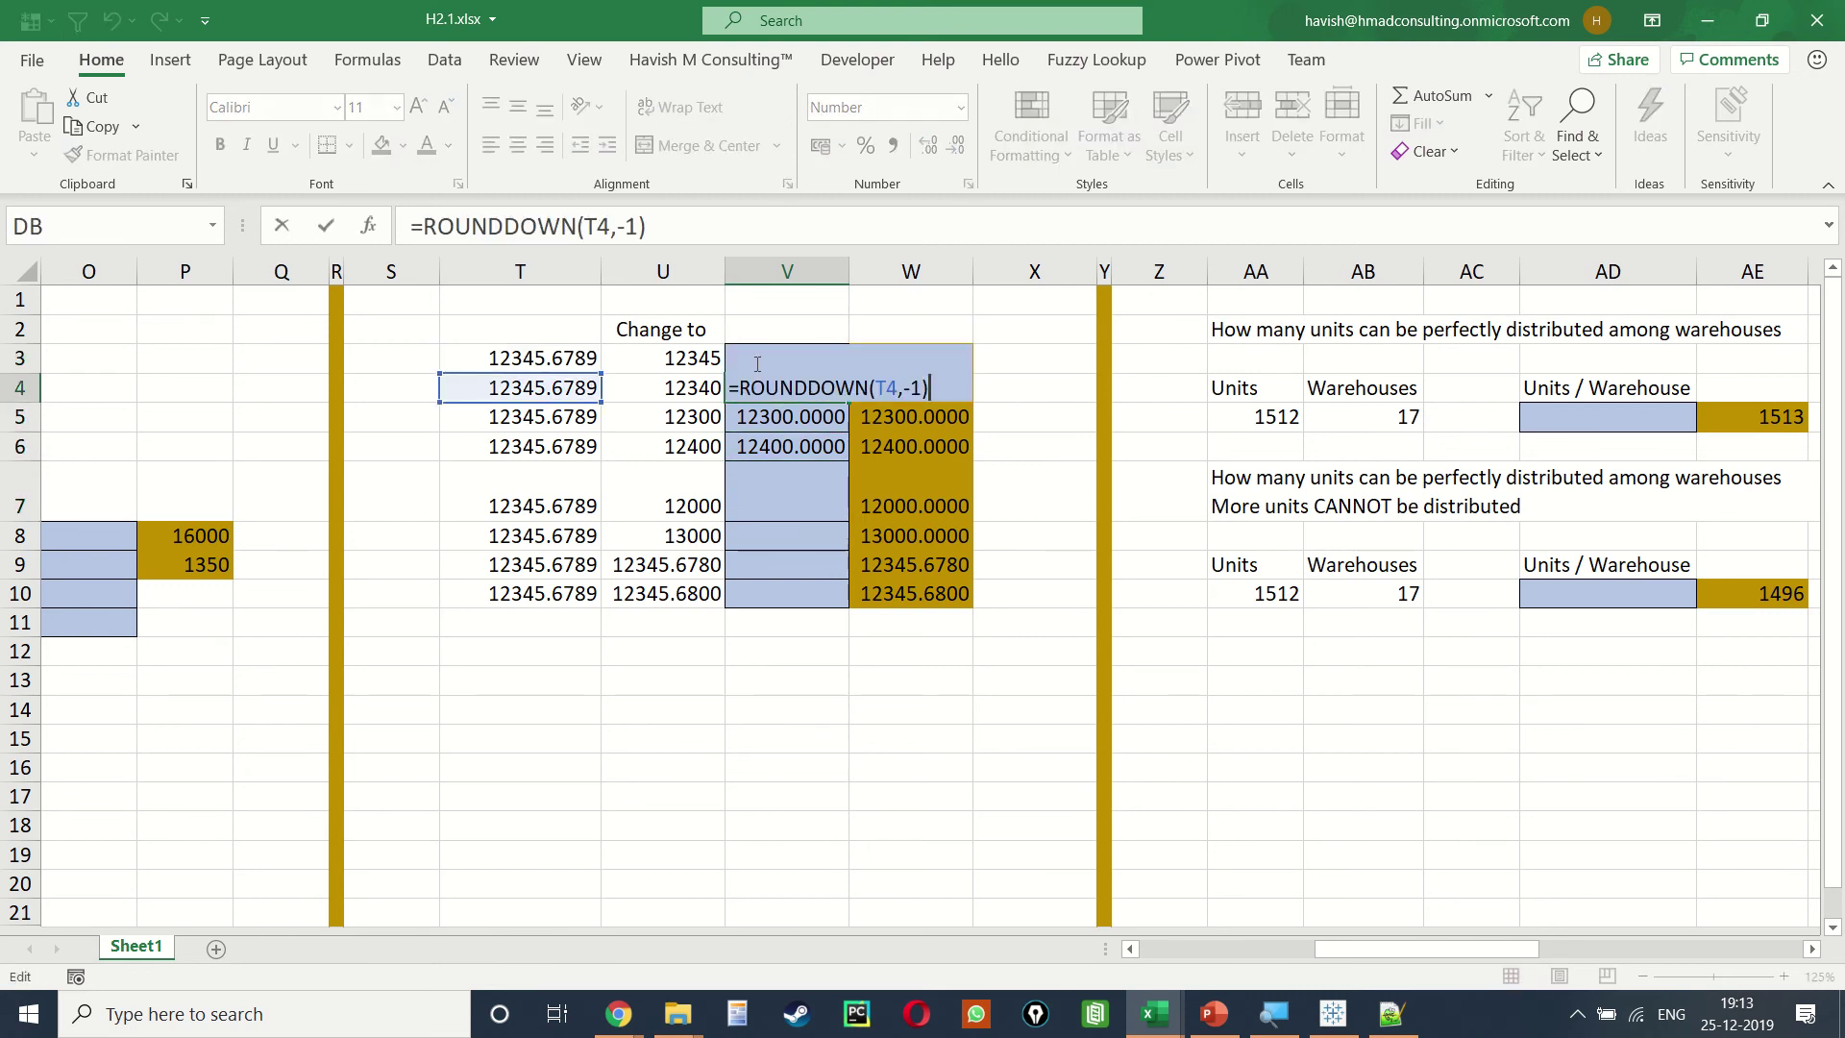
pyautogui.press('Return')
pyautogui.press('F2')
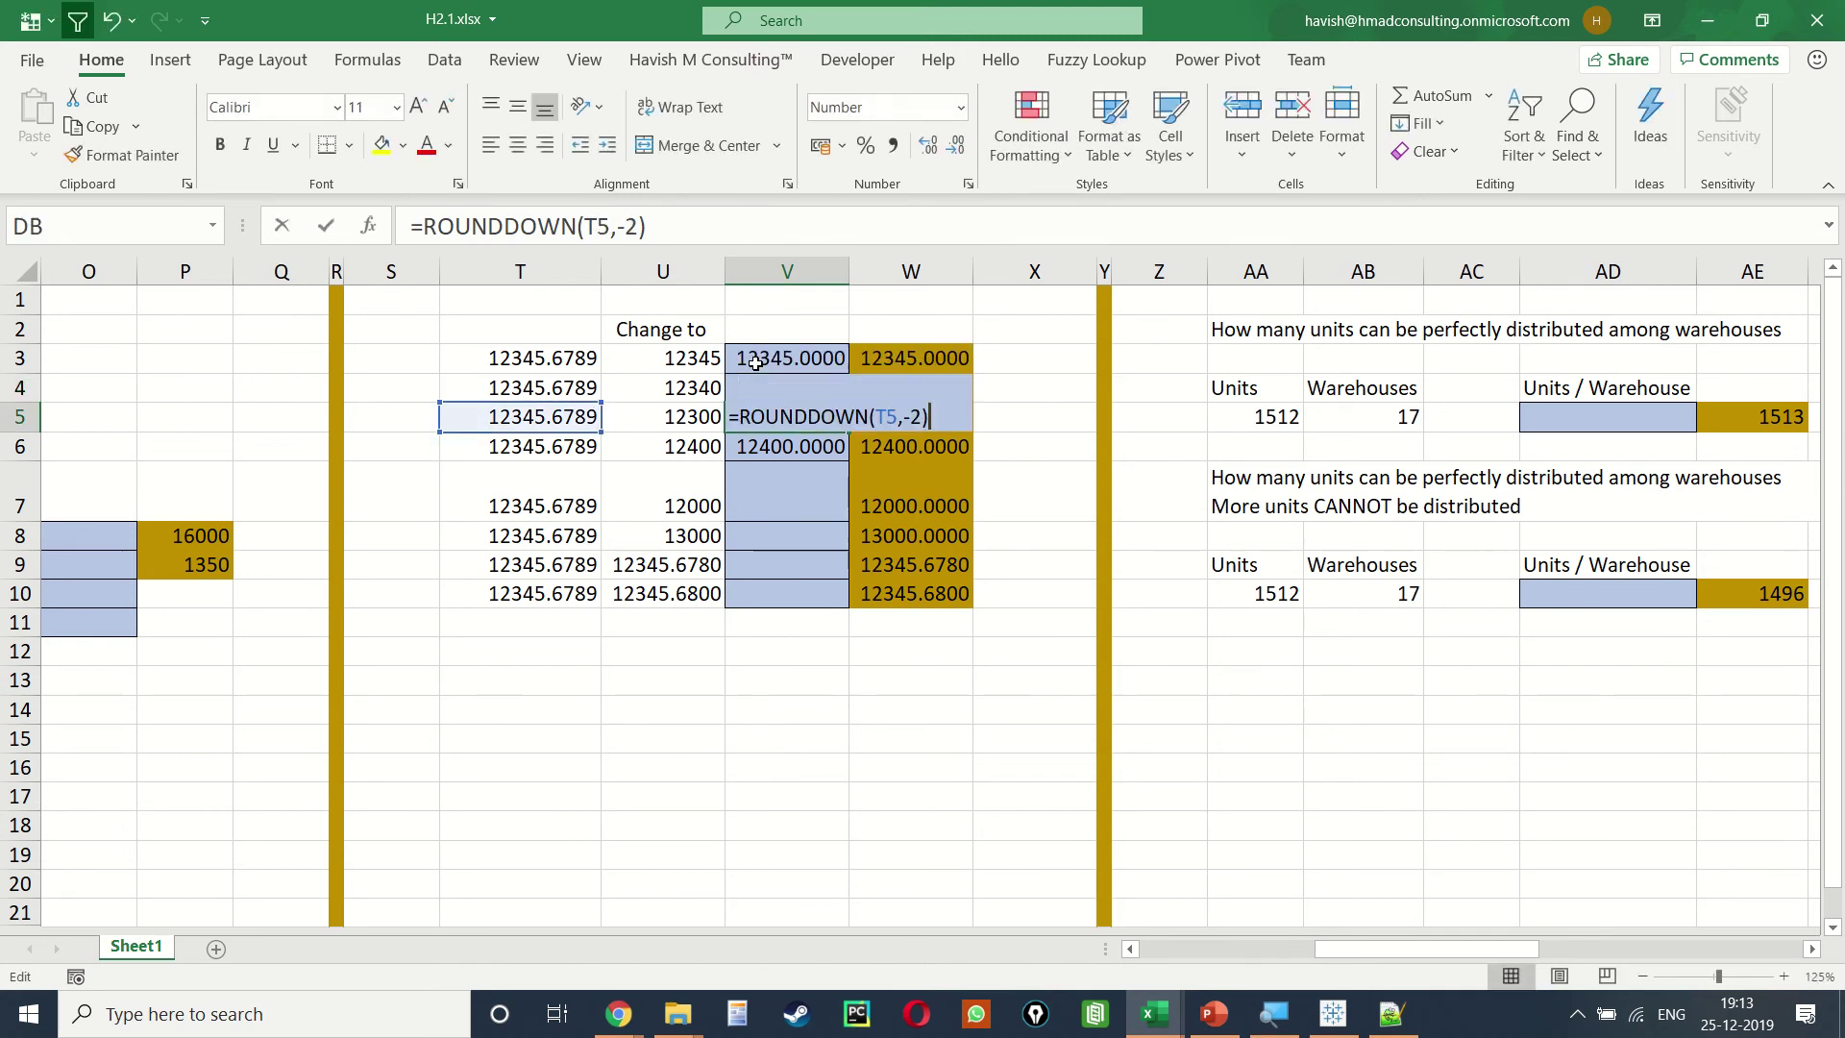
pyautogui.press('Escape')
pyautogui.press('Return')
pyautogui.press('F2')
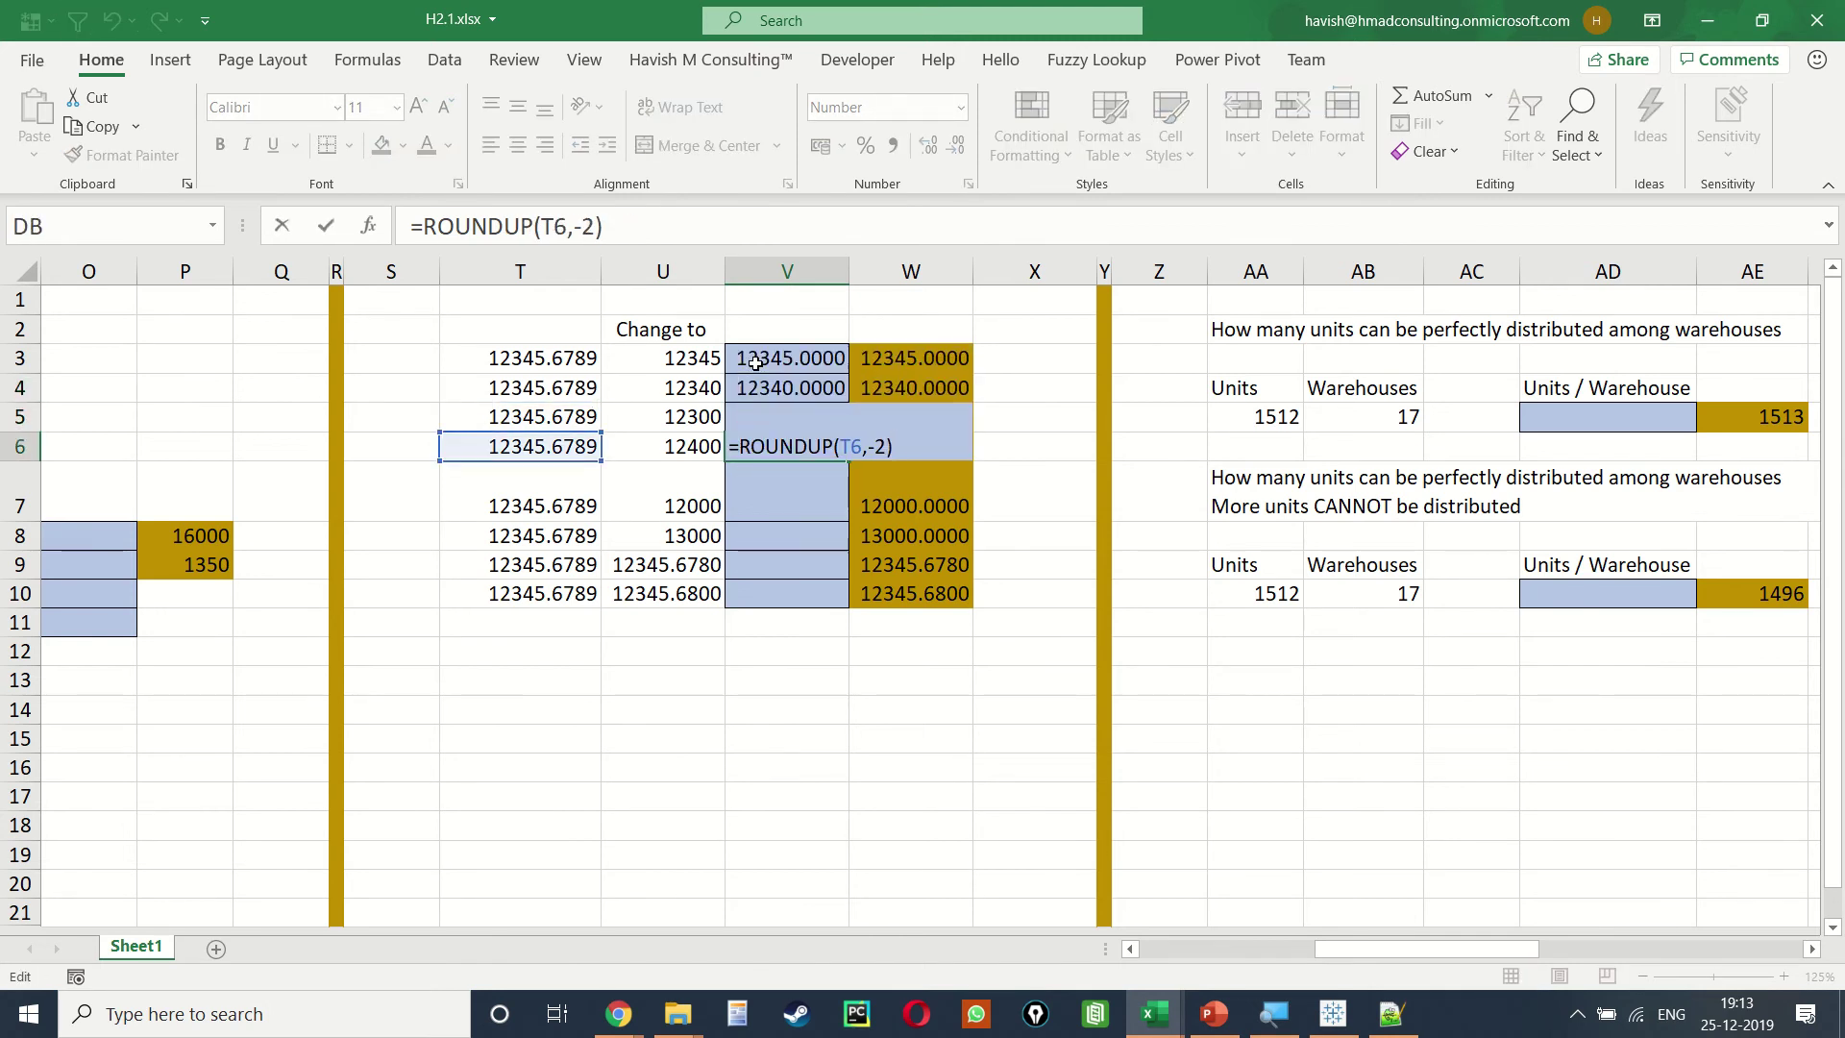
pyautogui.press('Return')
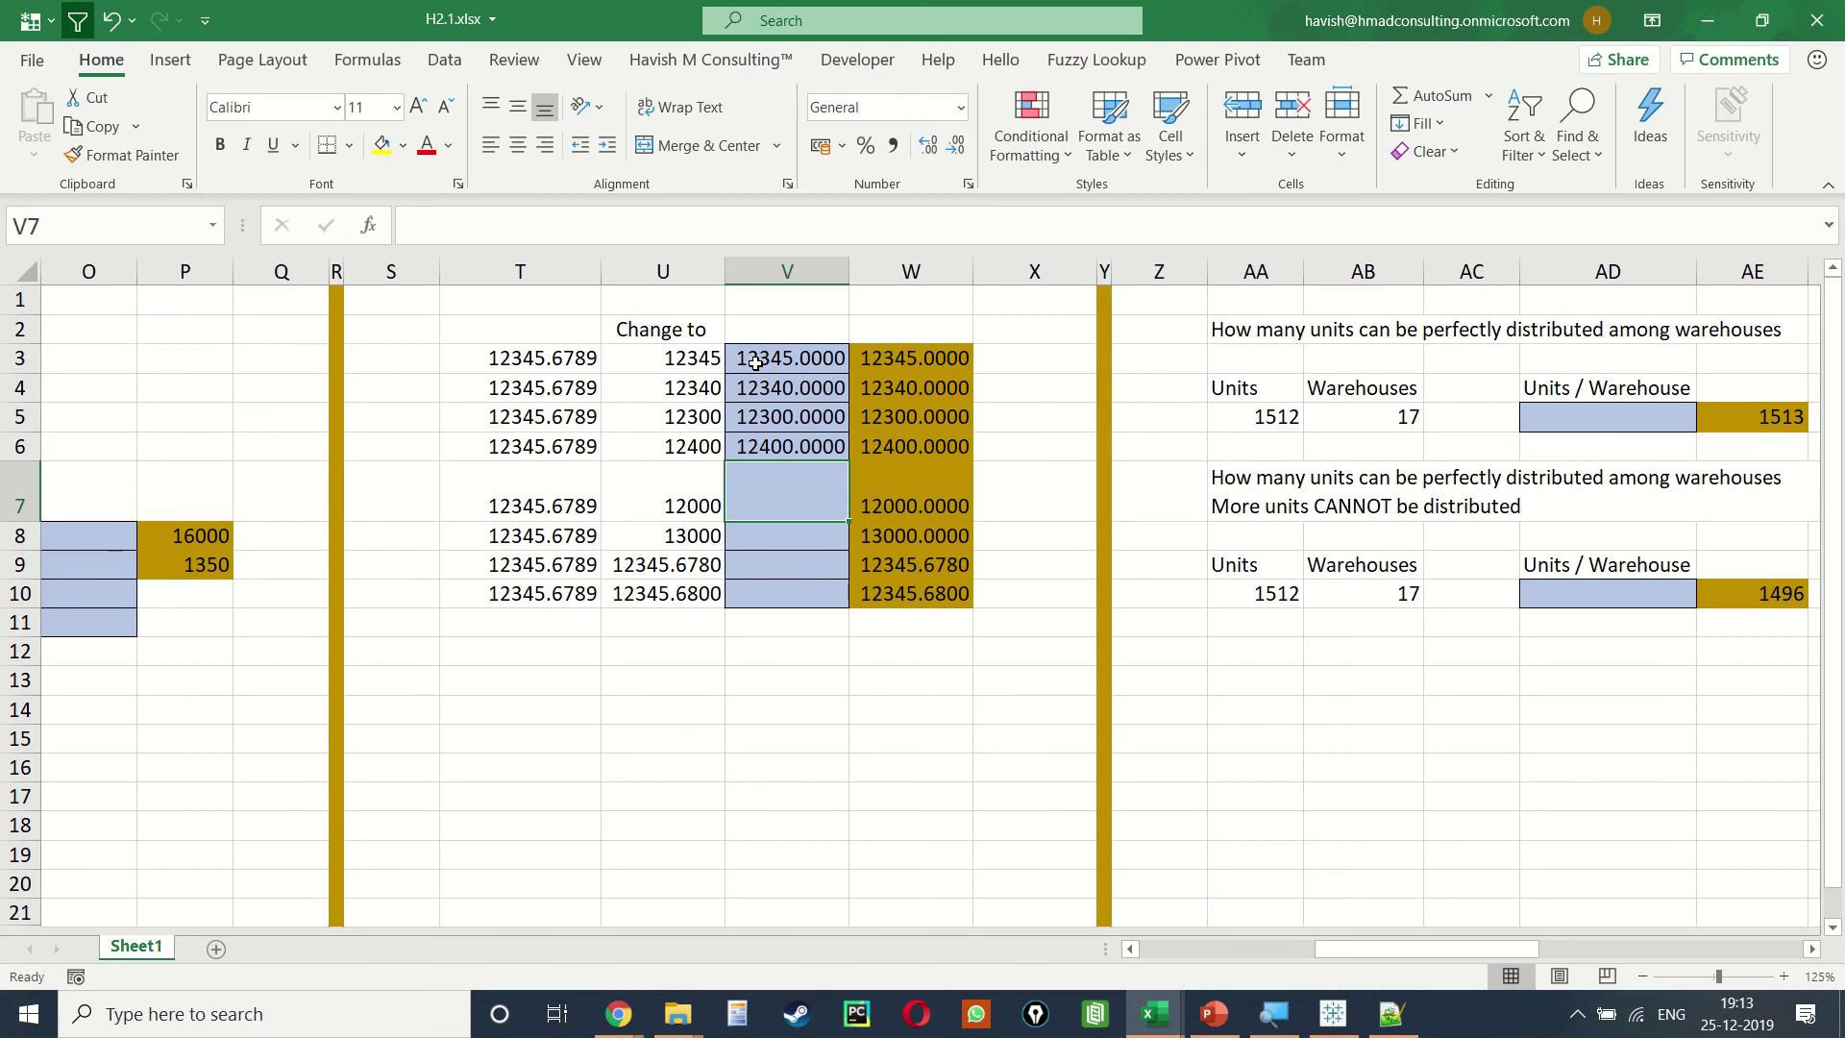
# Step: Round the number in T7 down to the nearest thousand in V7 with =ROUNDDOWN(T7,-3)
pyautogui.write('=round')
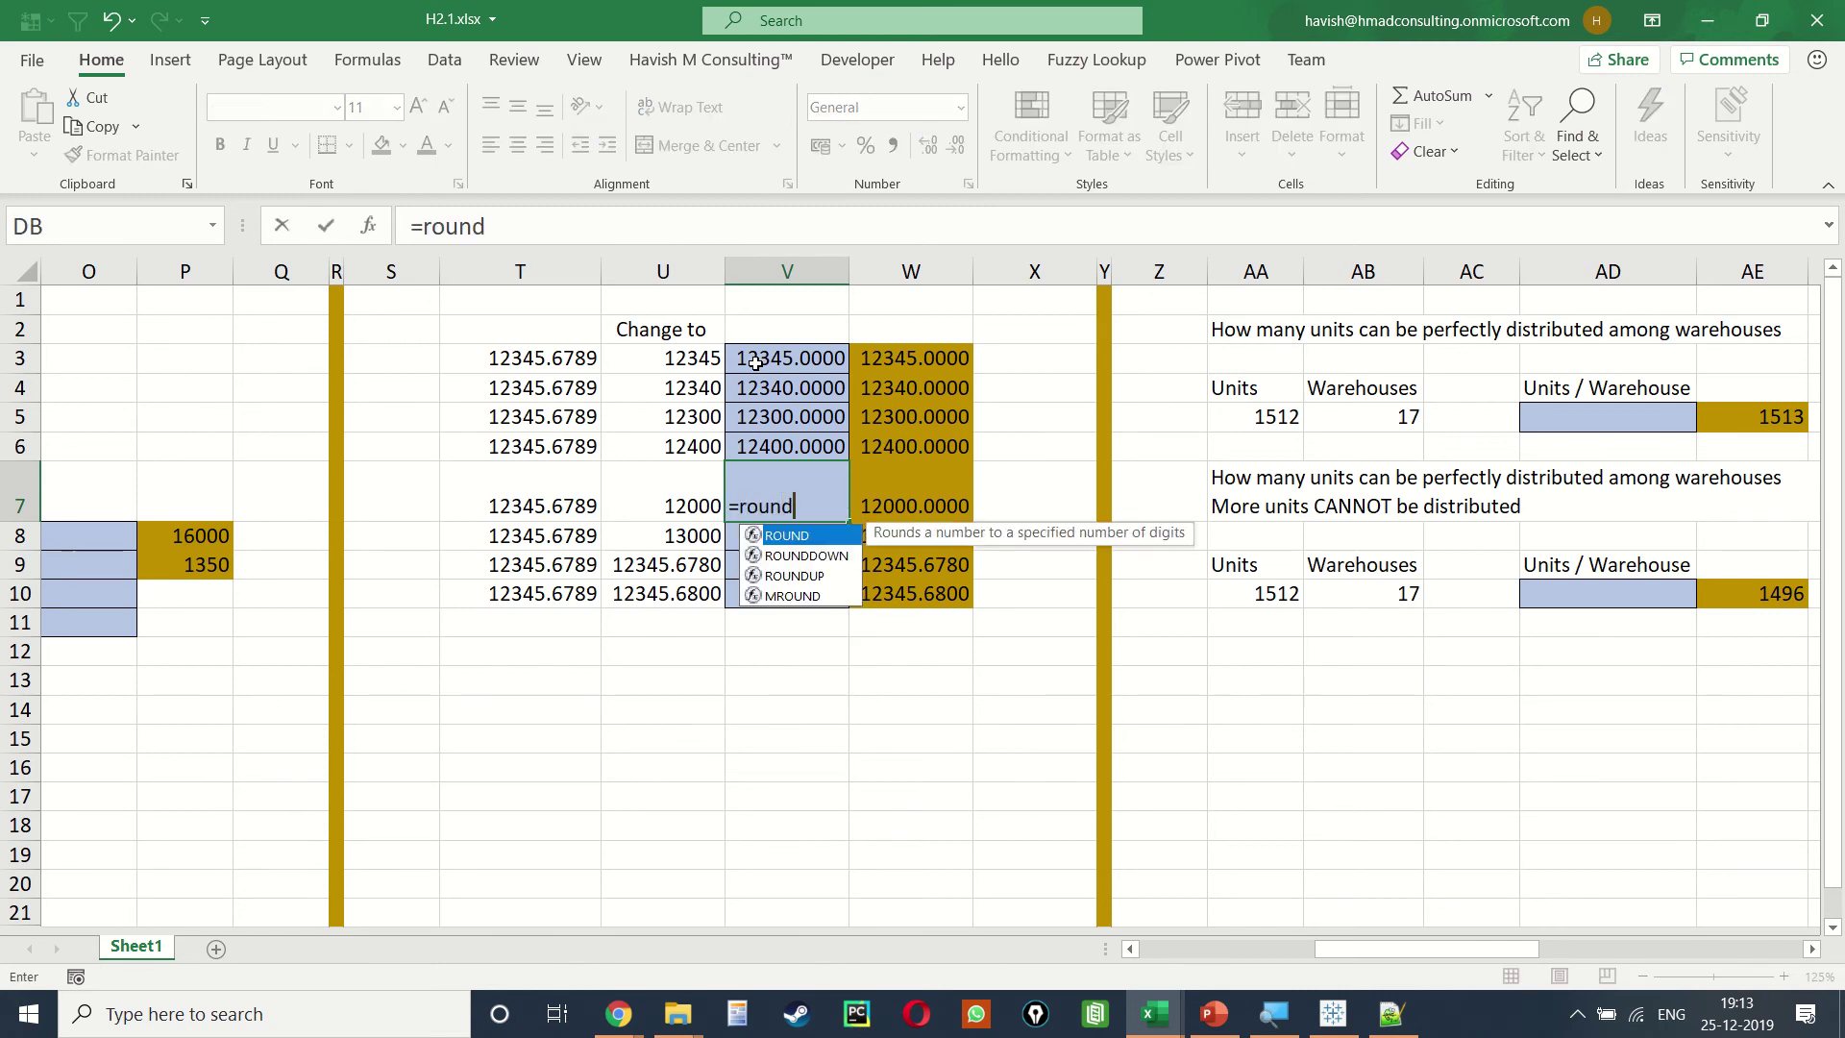
pyautogui.press('Down')
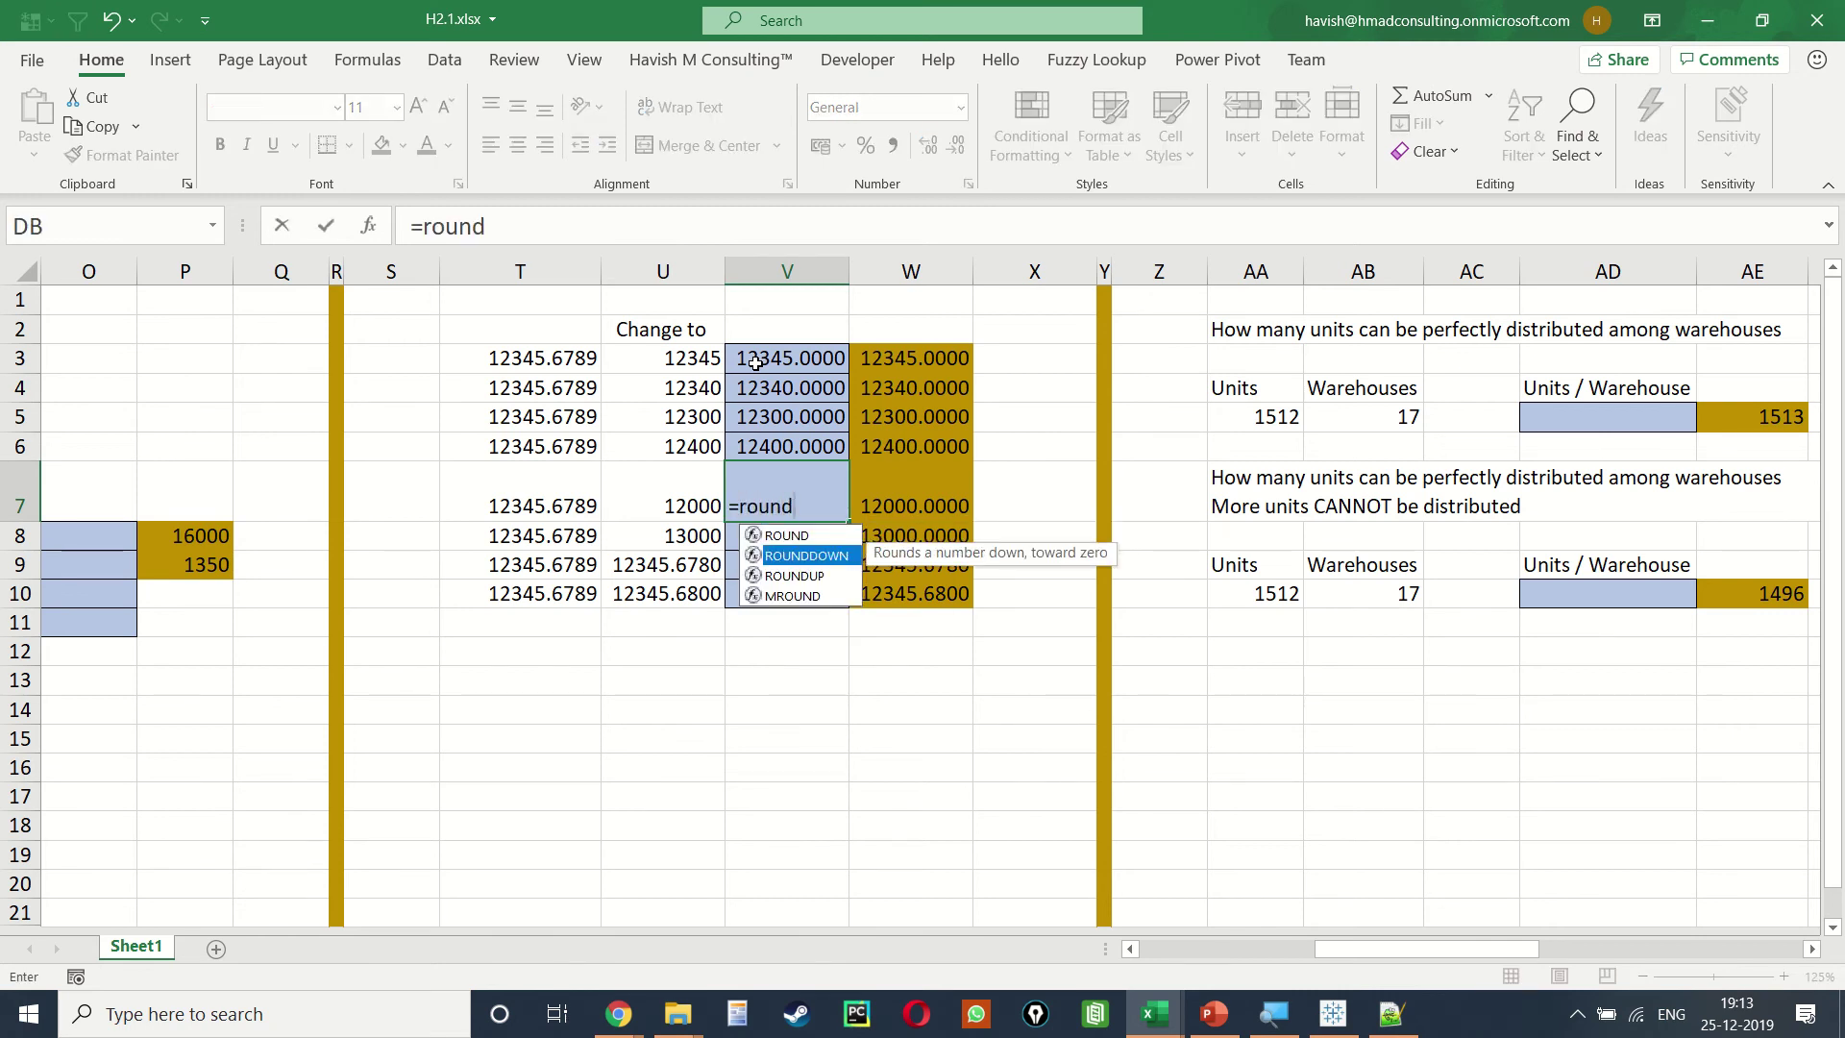
pyautogui.press('Tab')
pyautogui.press('Left')
pyautogui.press('Left')
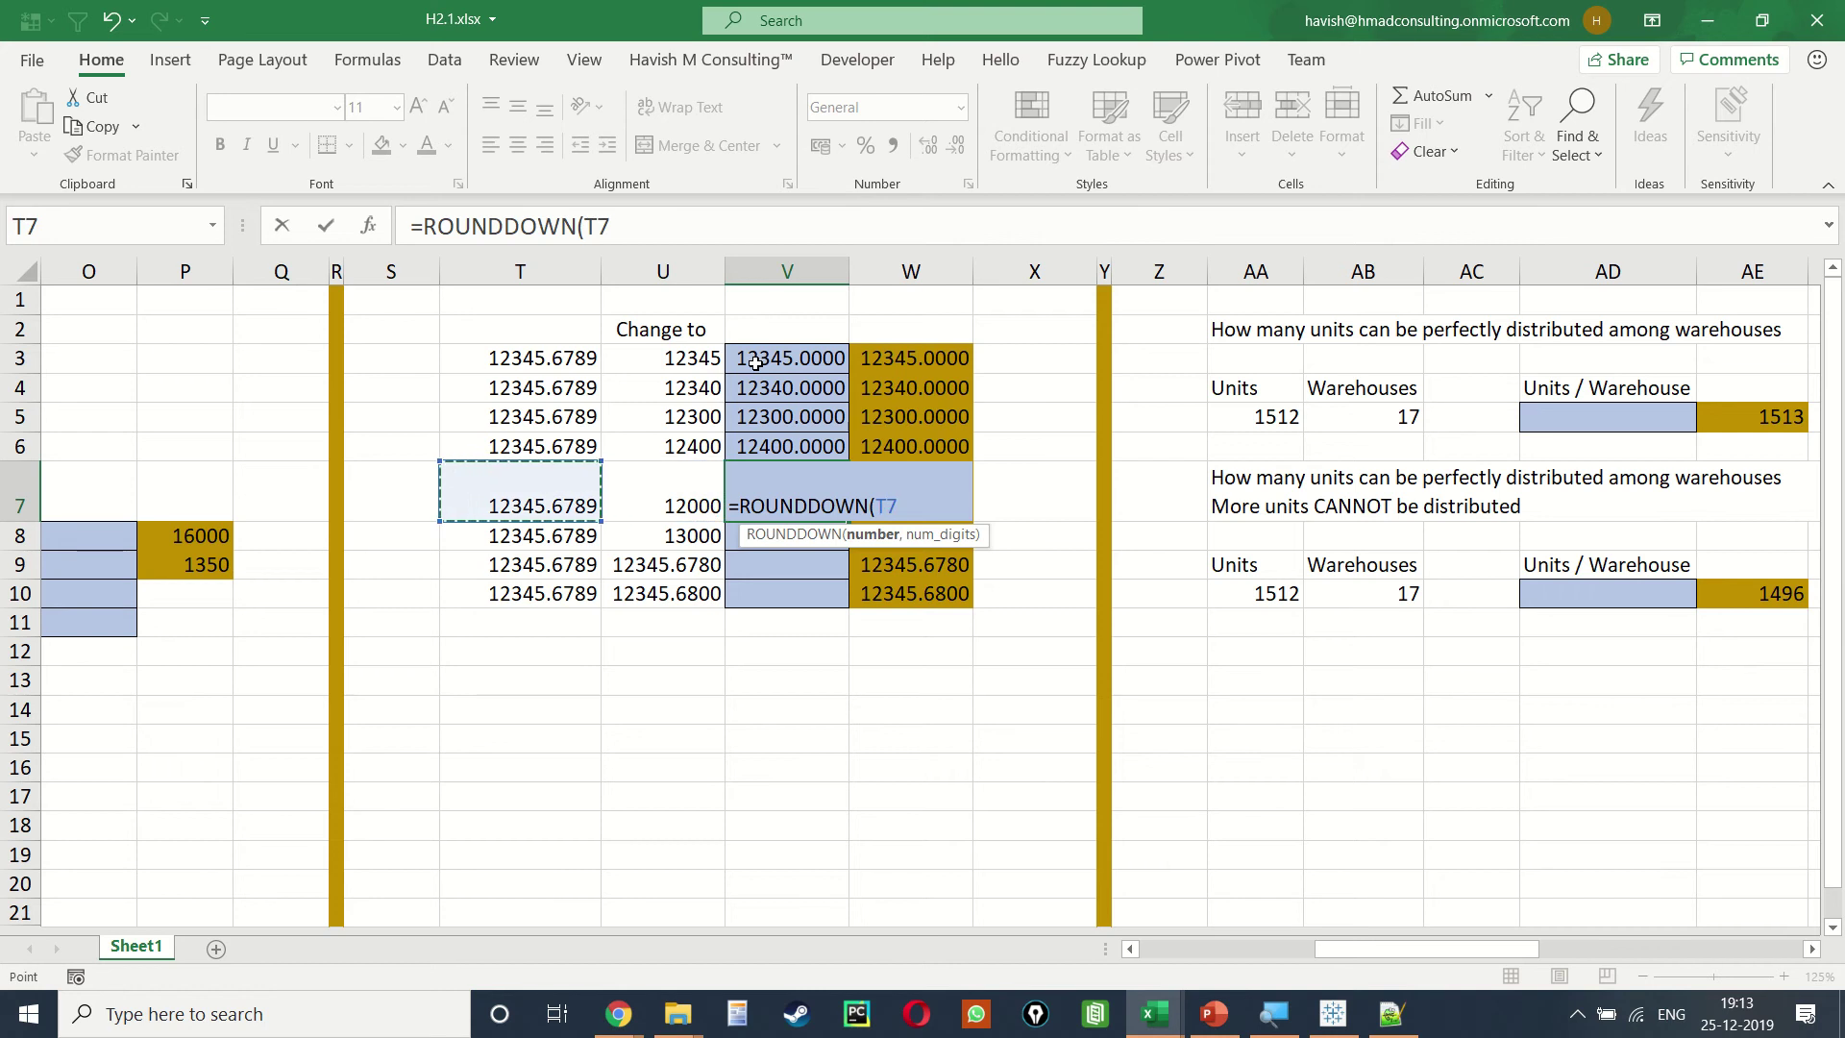
pyautogui.write(',-3')
pyautogui.press('Return')
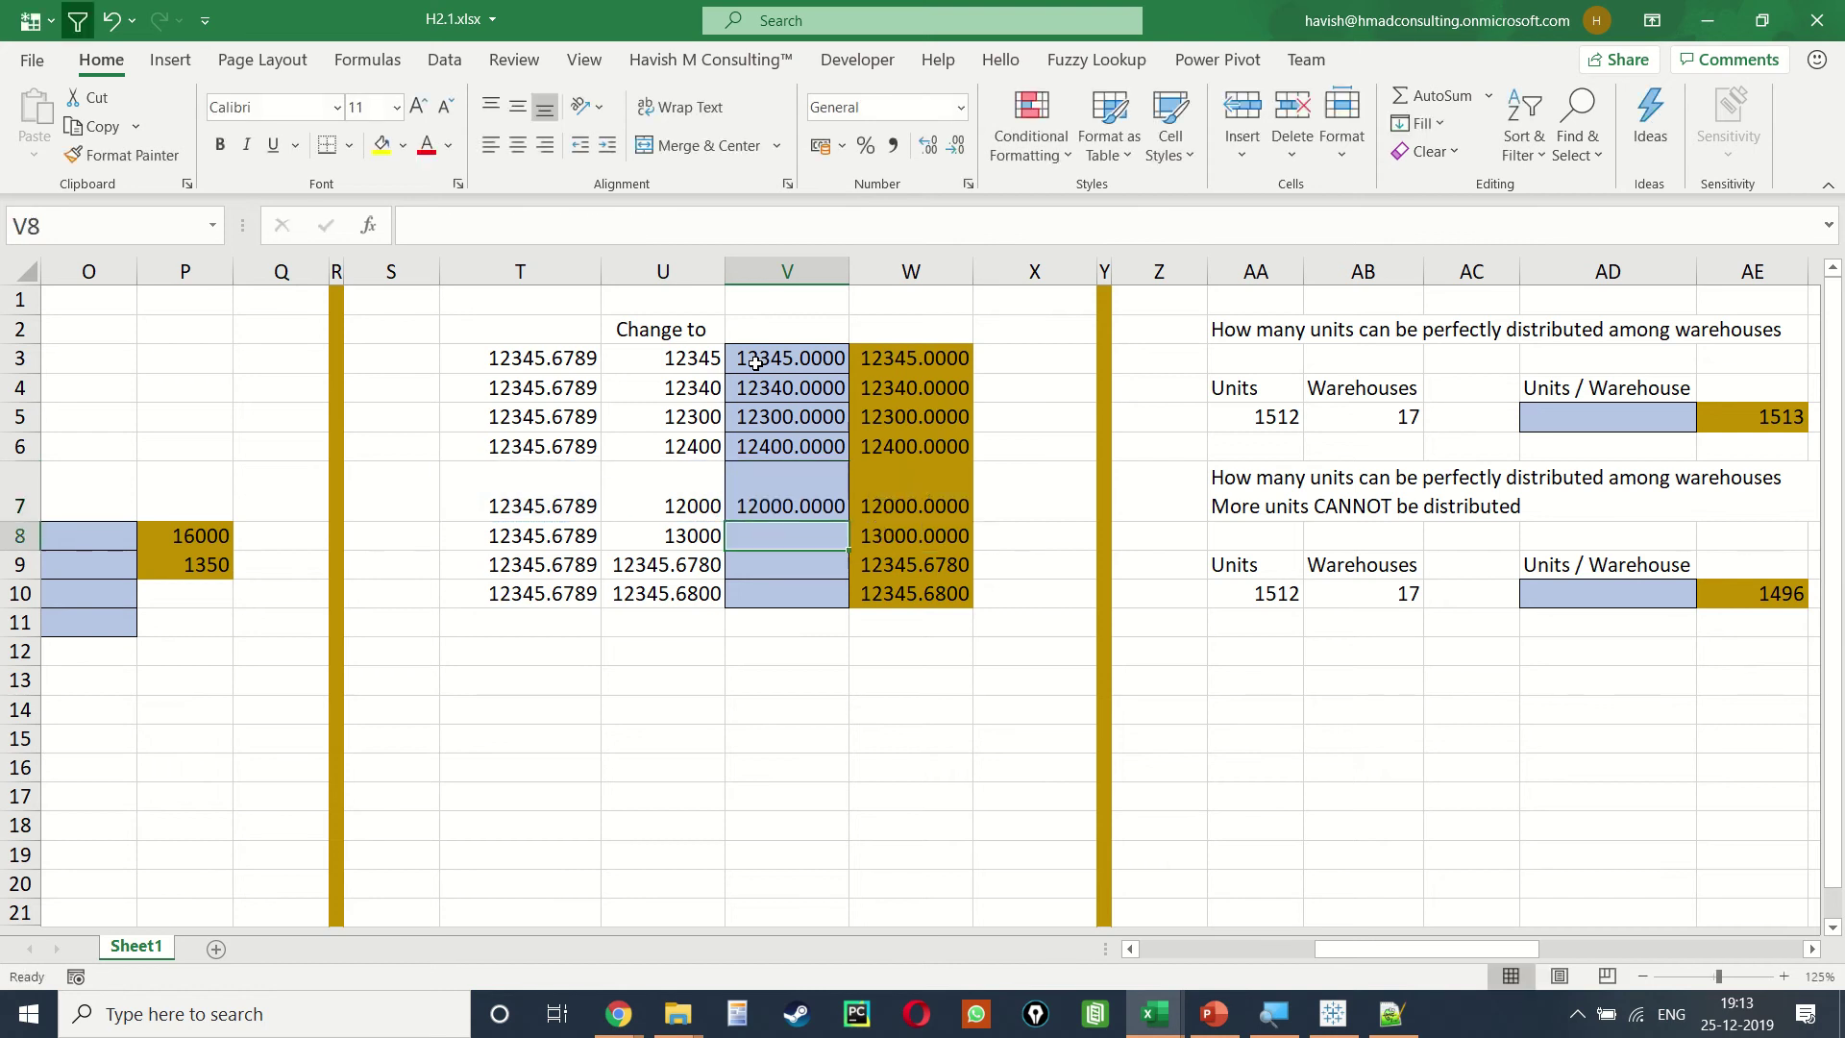
# Step: Enter =ROUNDUP(T8,3) in V8 to round the number in T8 up
pyautogui.write('=round')
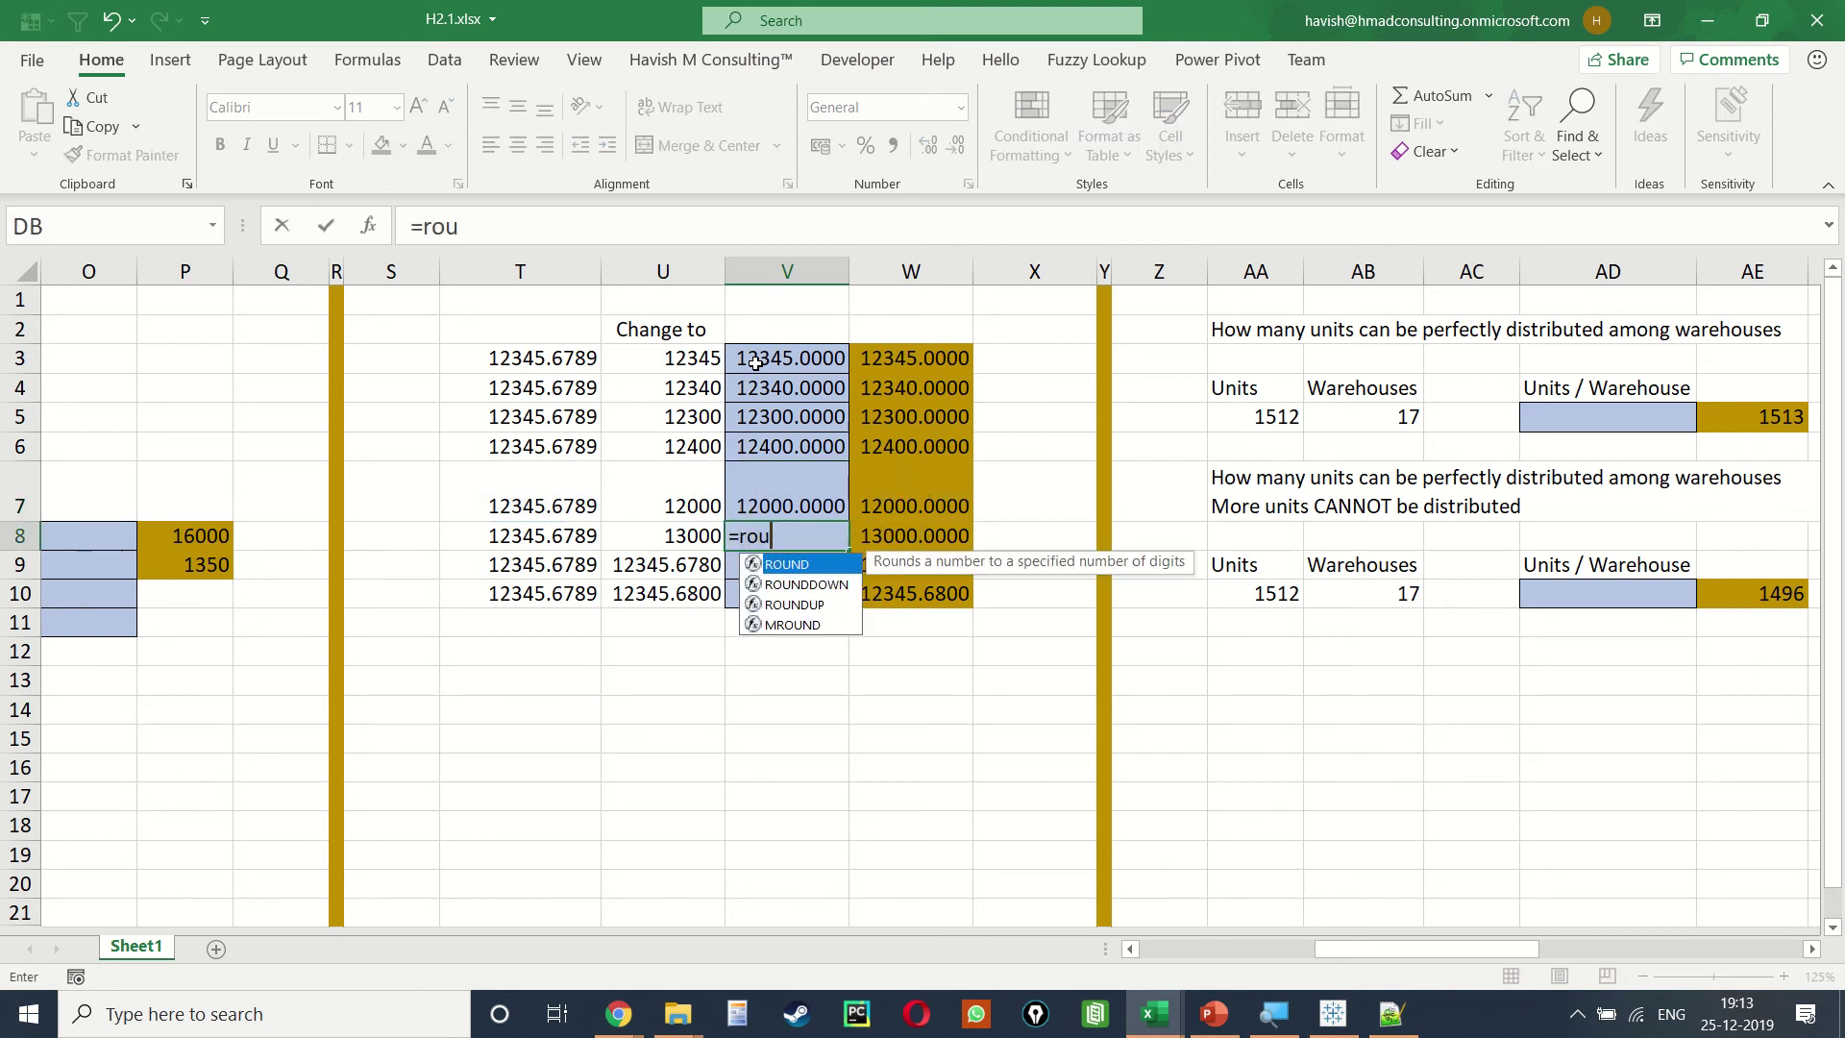
pyautogui.press('Down')
pyautogui.press('Down')
pyautogui.press('Tab')
pyautogui.press('Left')
pyautogui.press('Left')
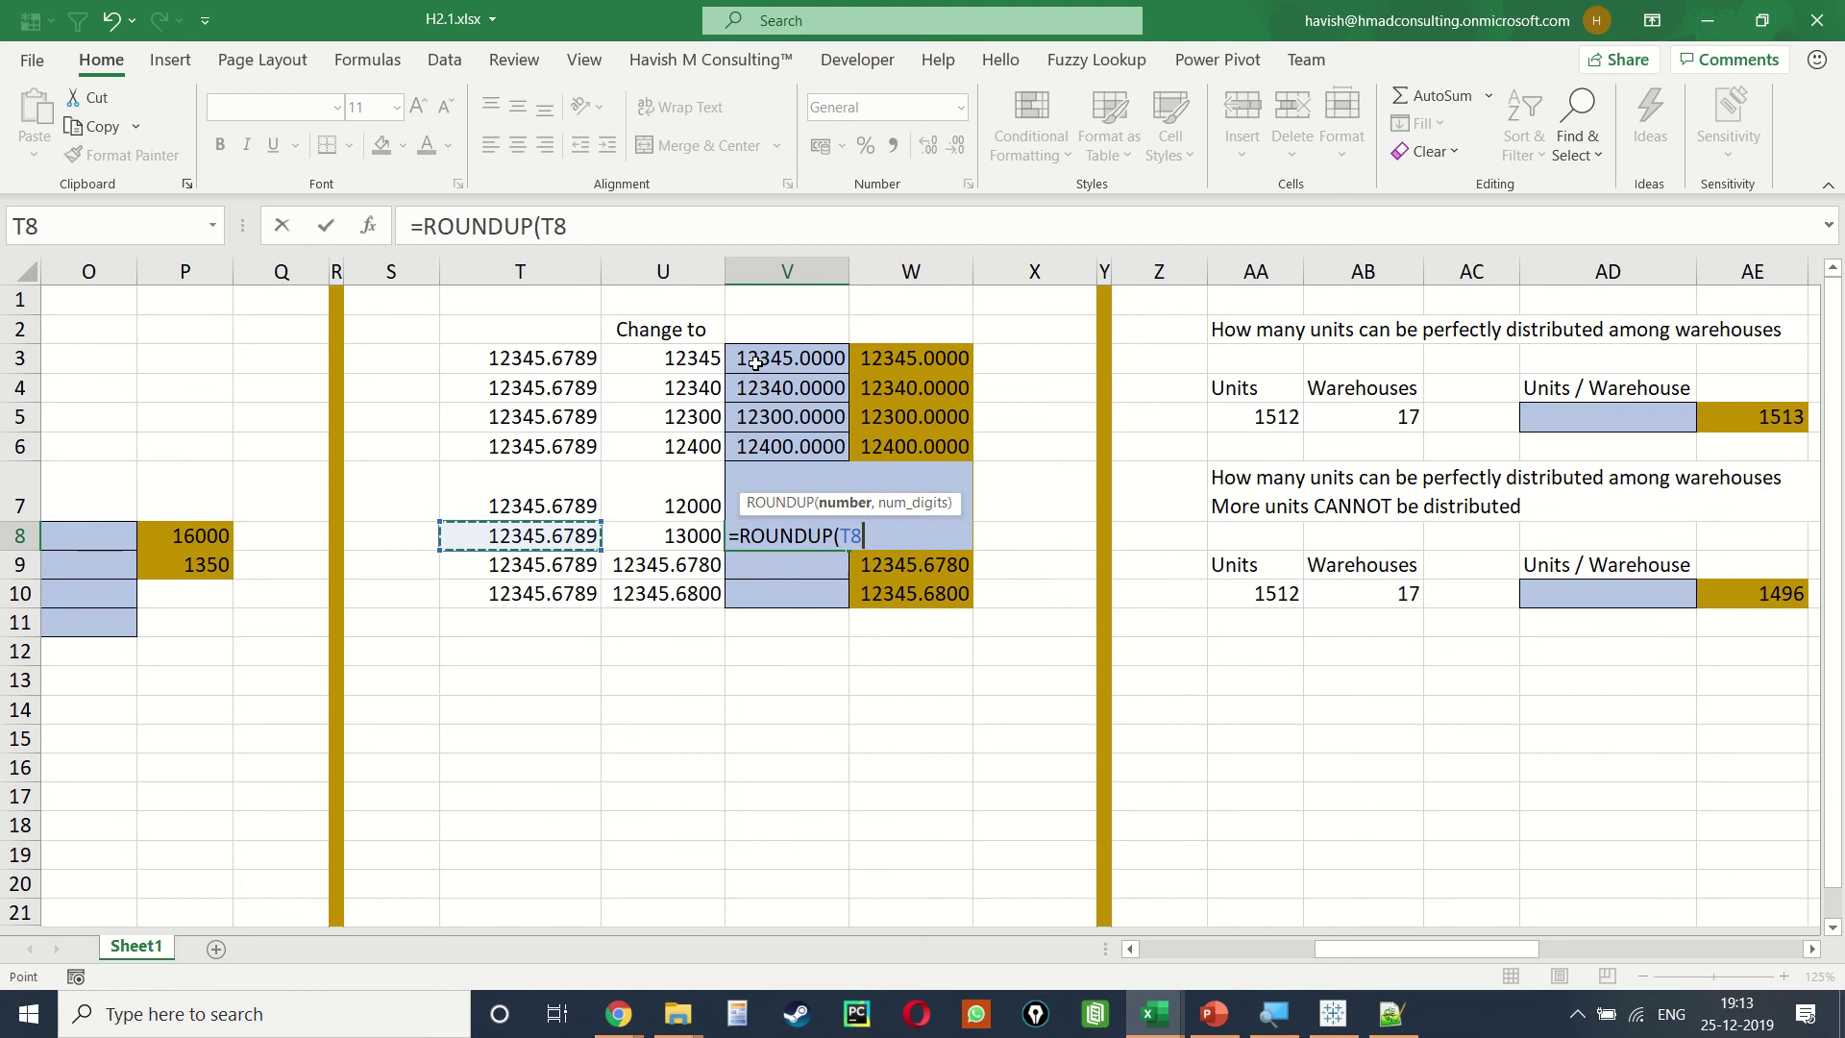
pyautogui.write(',3')
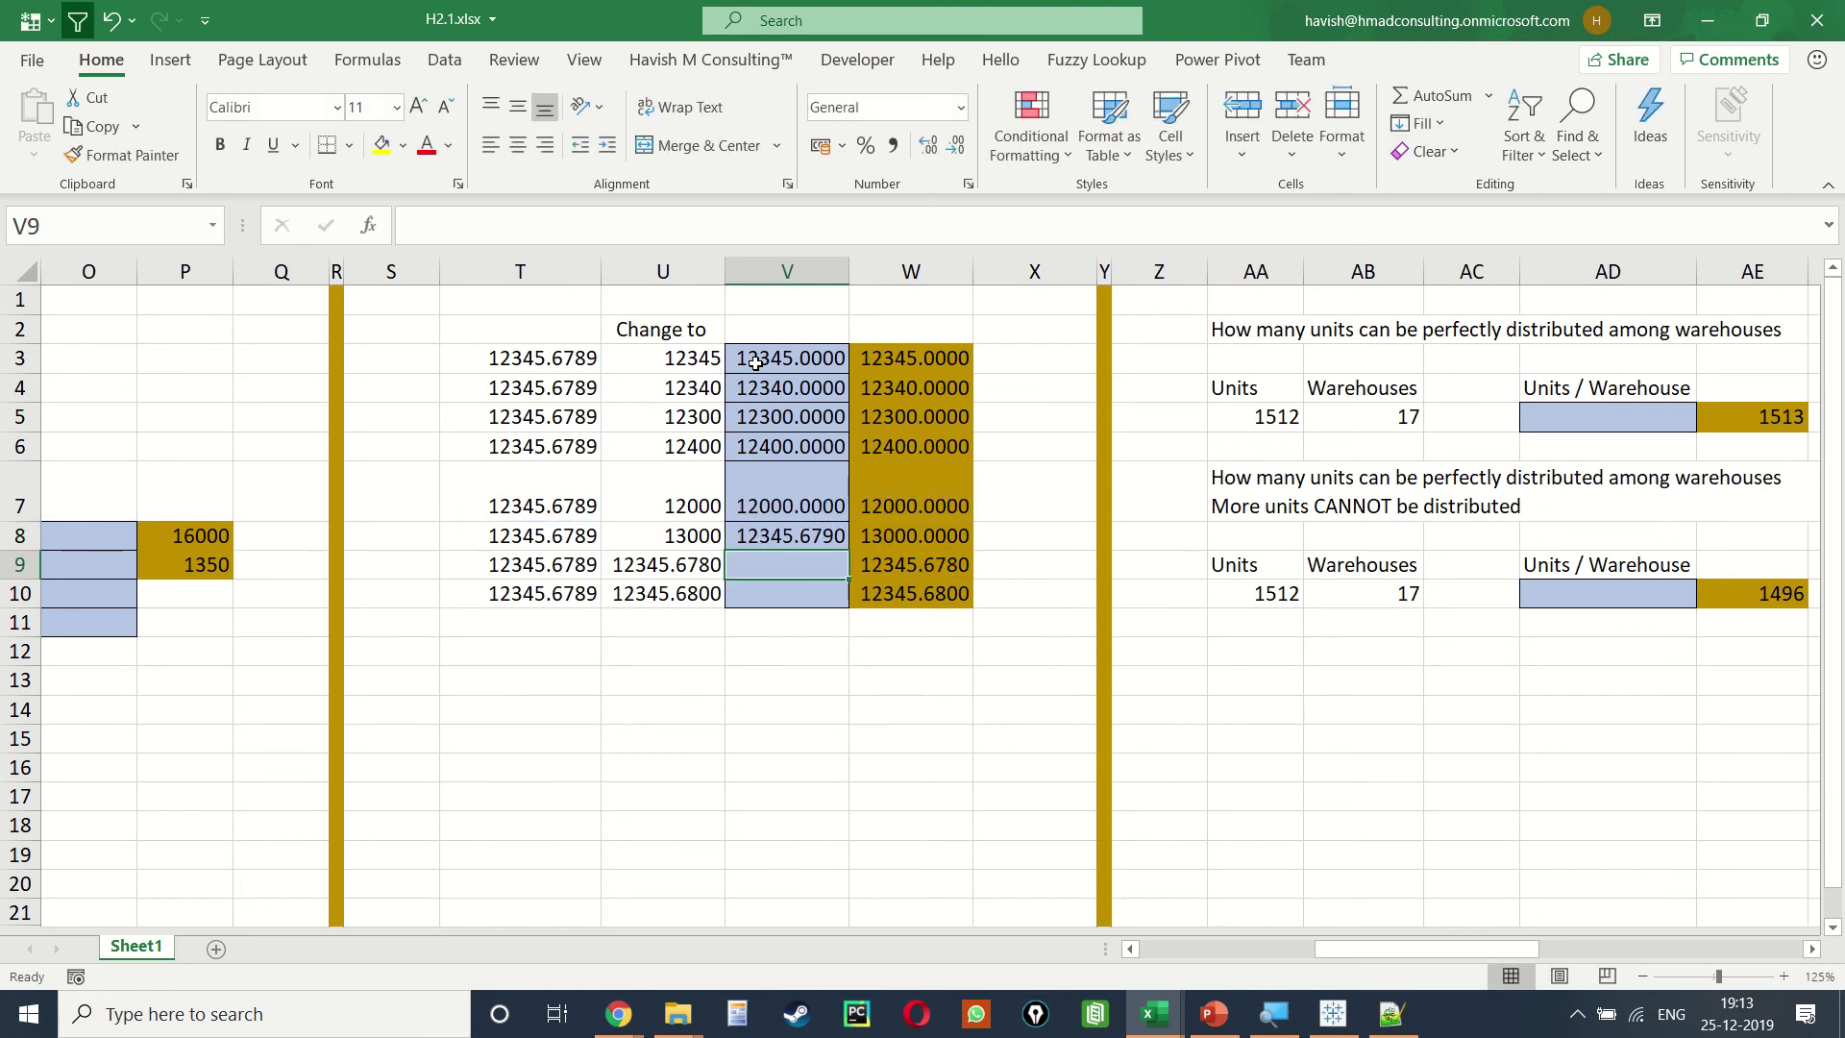
# Step: Correct the digits argument of the ROUNDUP formula in V8 to -3 to round up to the nearest thousand
pyautogui.press('Up')
pyautogui.press('F2')
pyautogui.press('Left')
pyautogui.press('Left')
pyautogui.write('-')
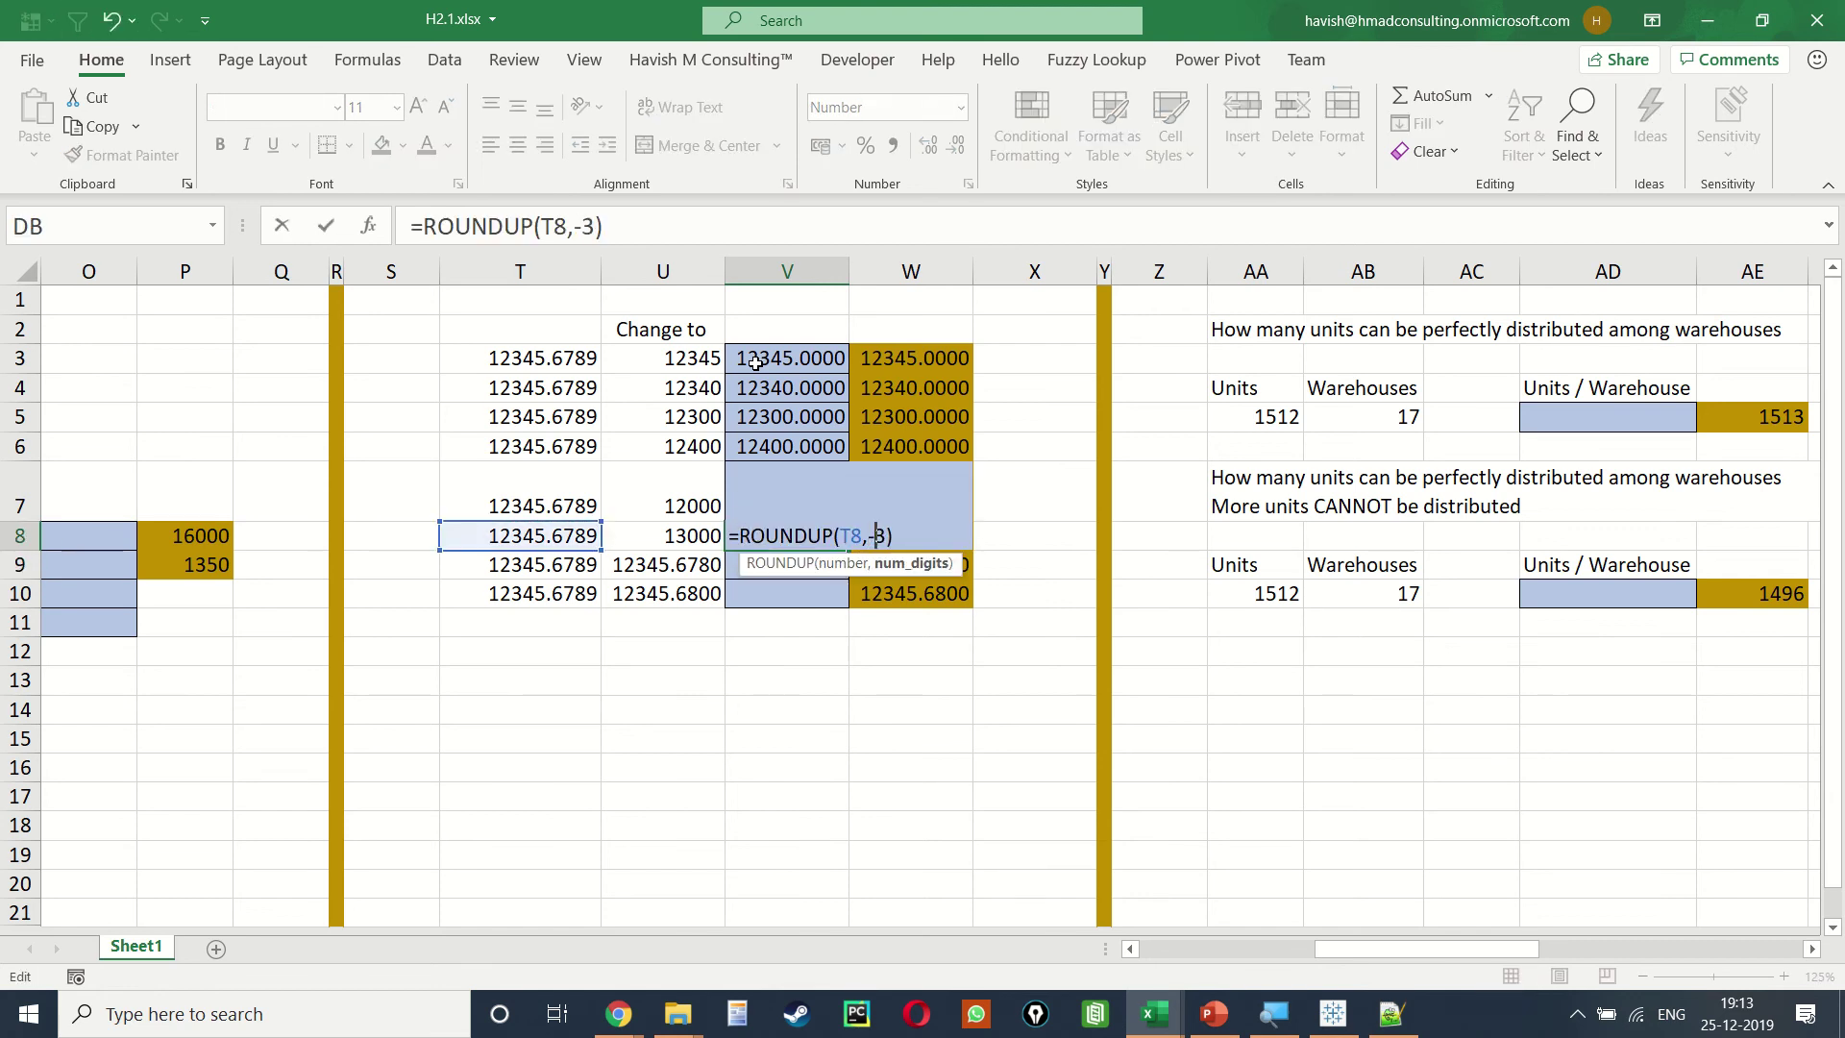
pyautogui.press('Return')
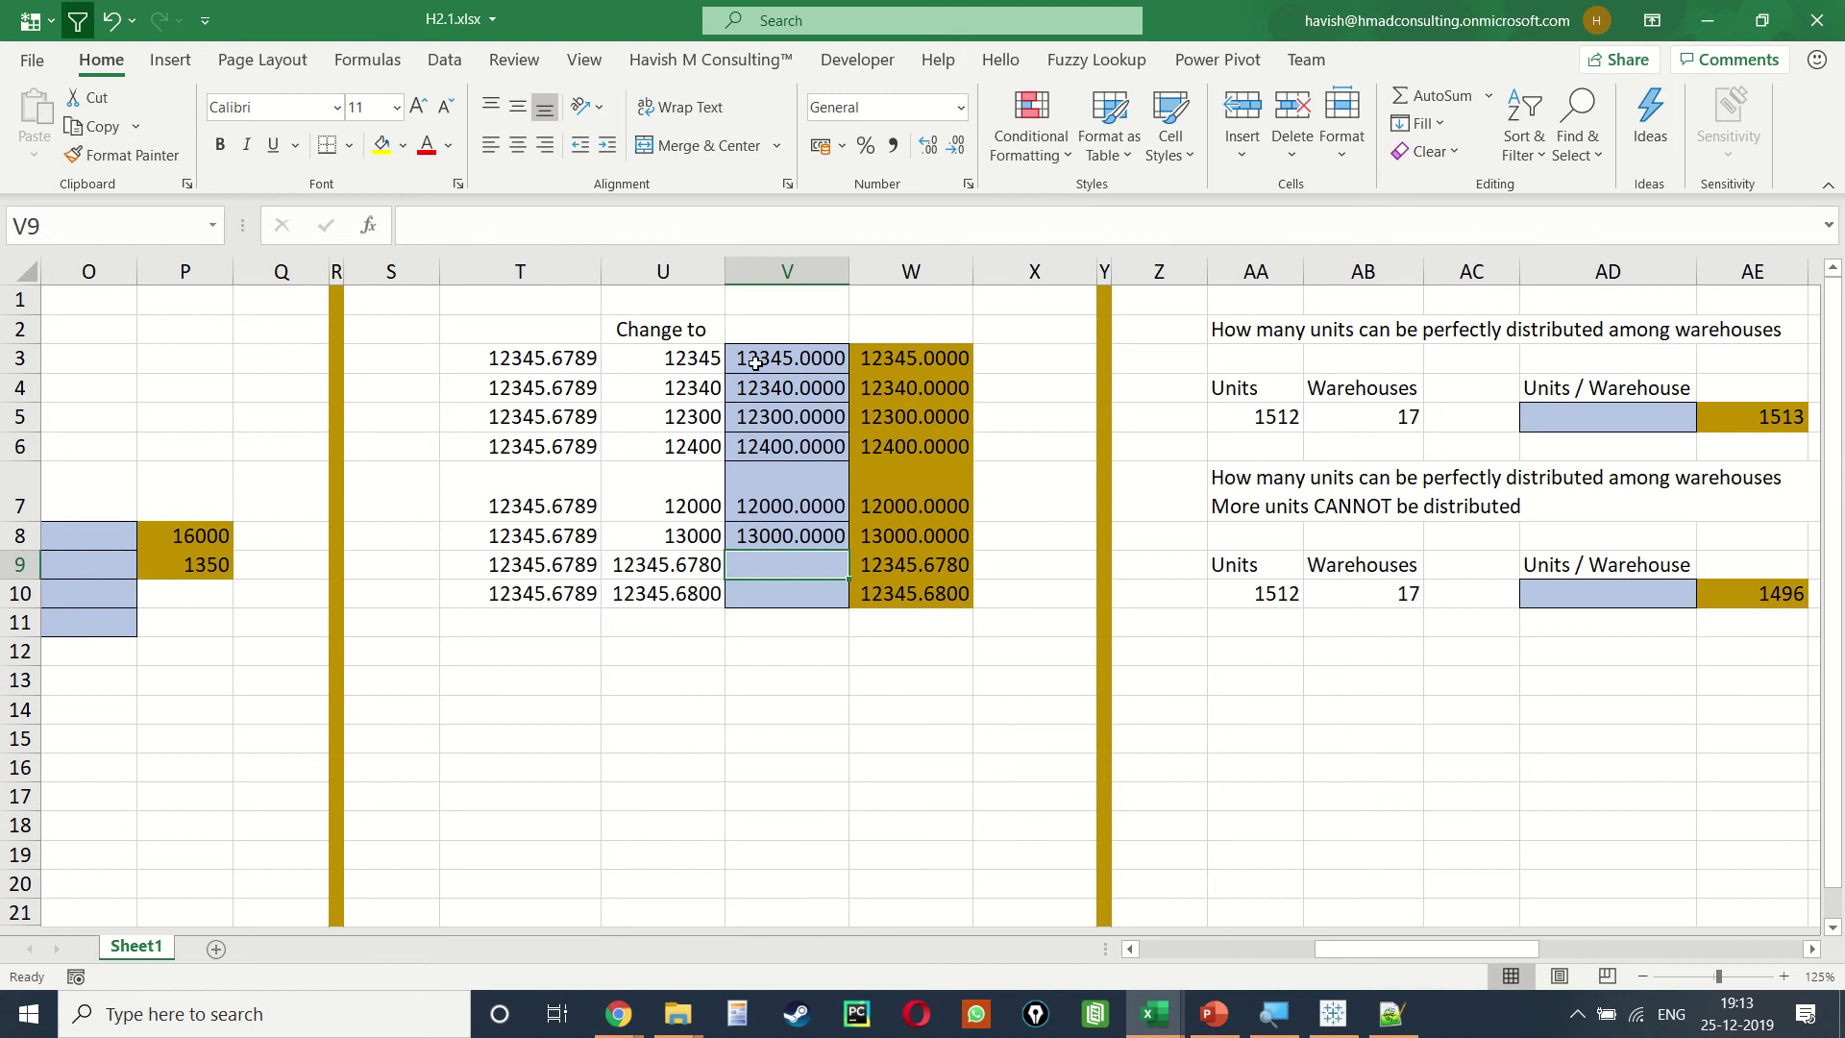
# Step: Enter =ROUNDDOWN(T9,2) in V9 to round the number in T9 down
pyautogui.write('=r')
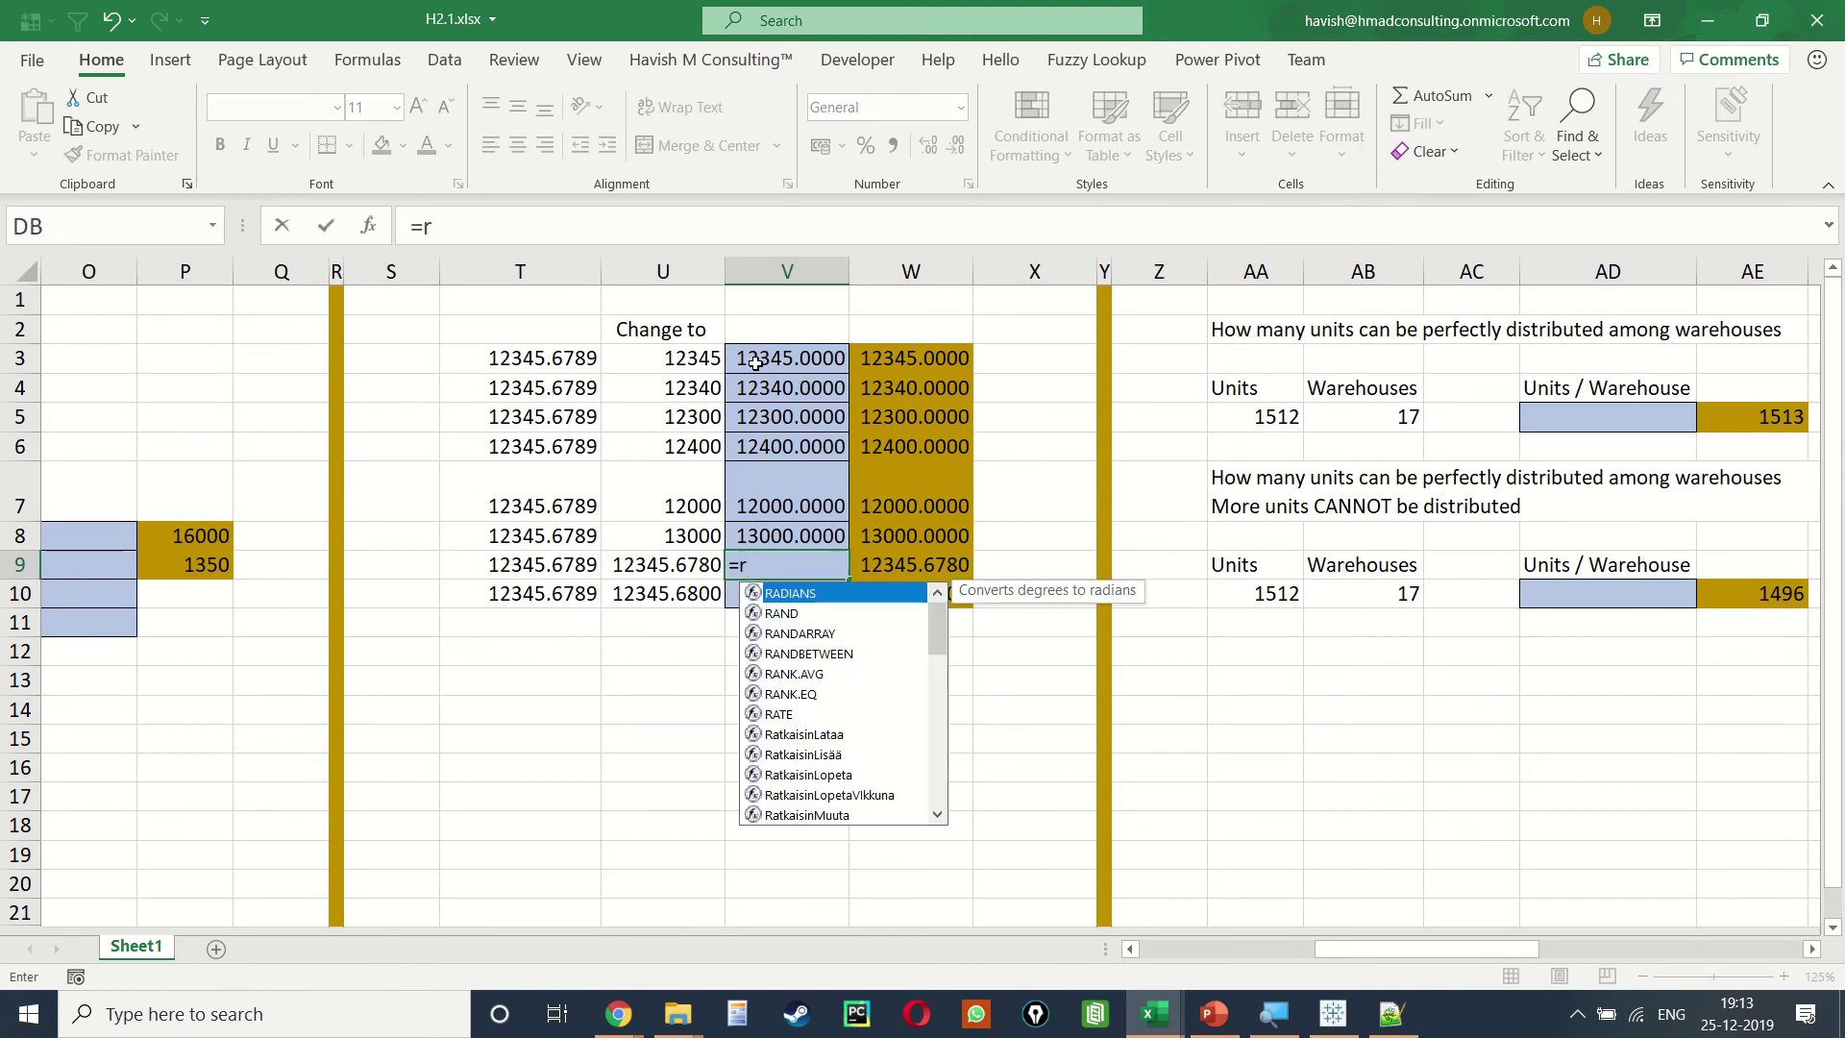
pyautogui.write('ou')
pyautogui.press('Down')
pyautogui.press('Down')
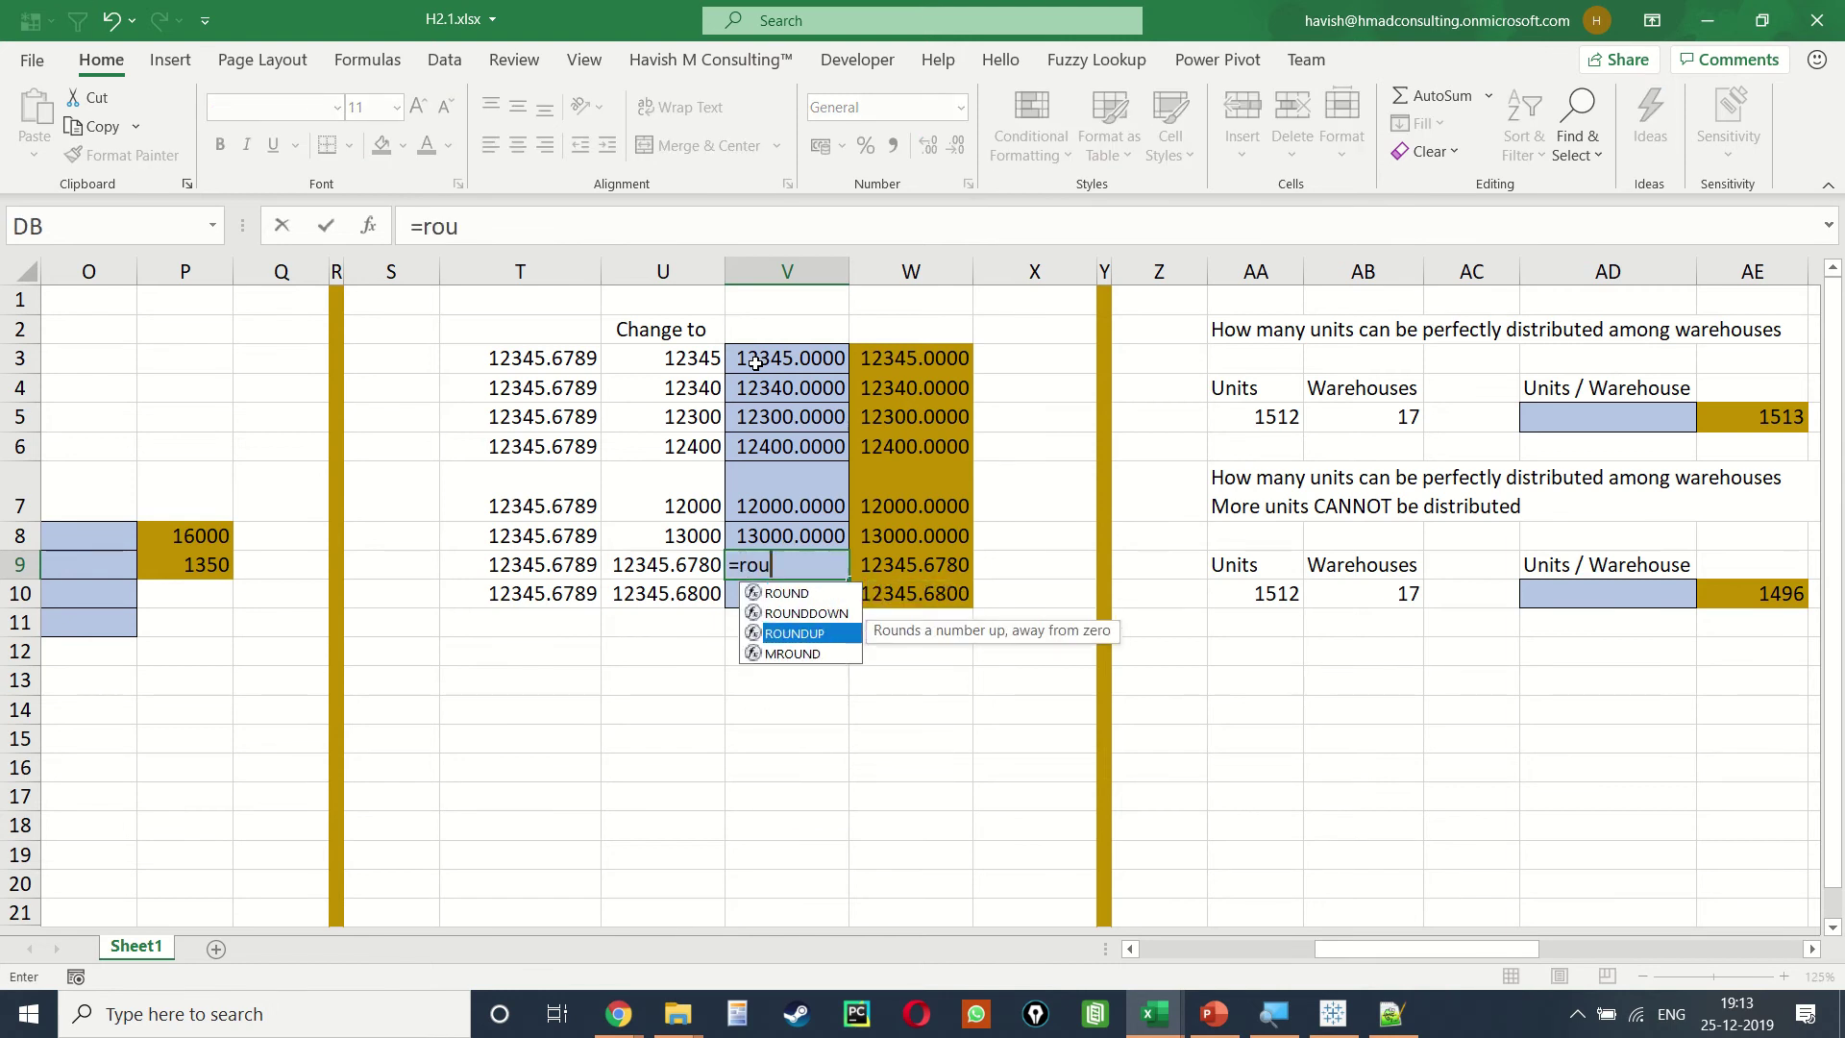
pyautogui.press('Up')
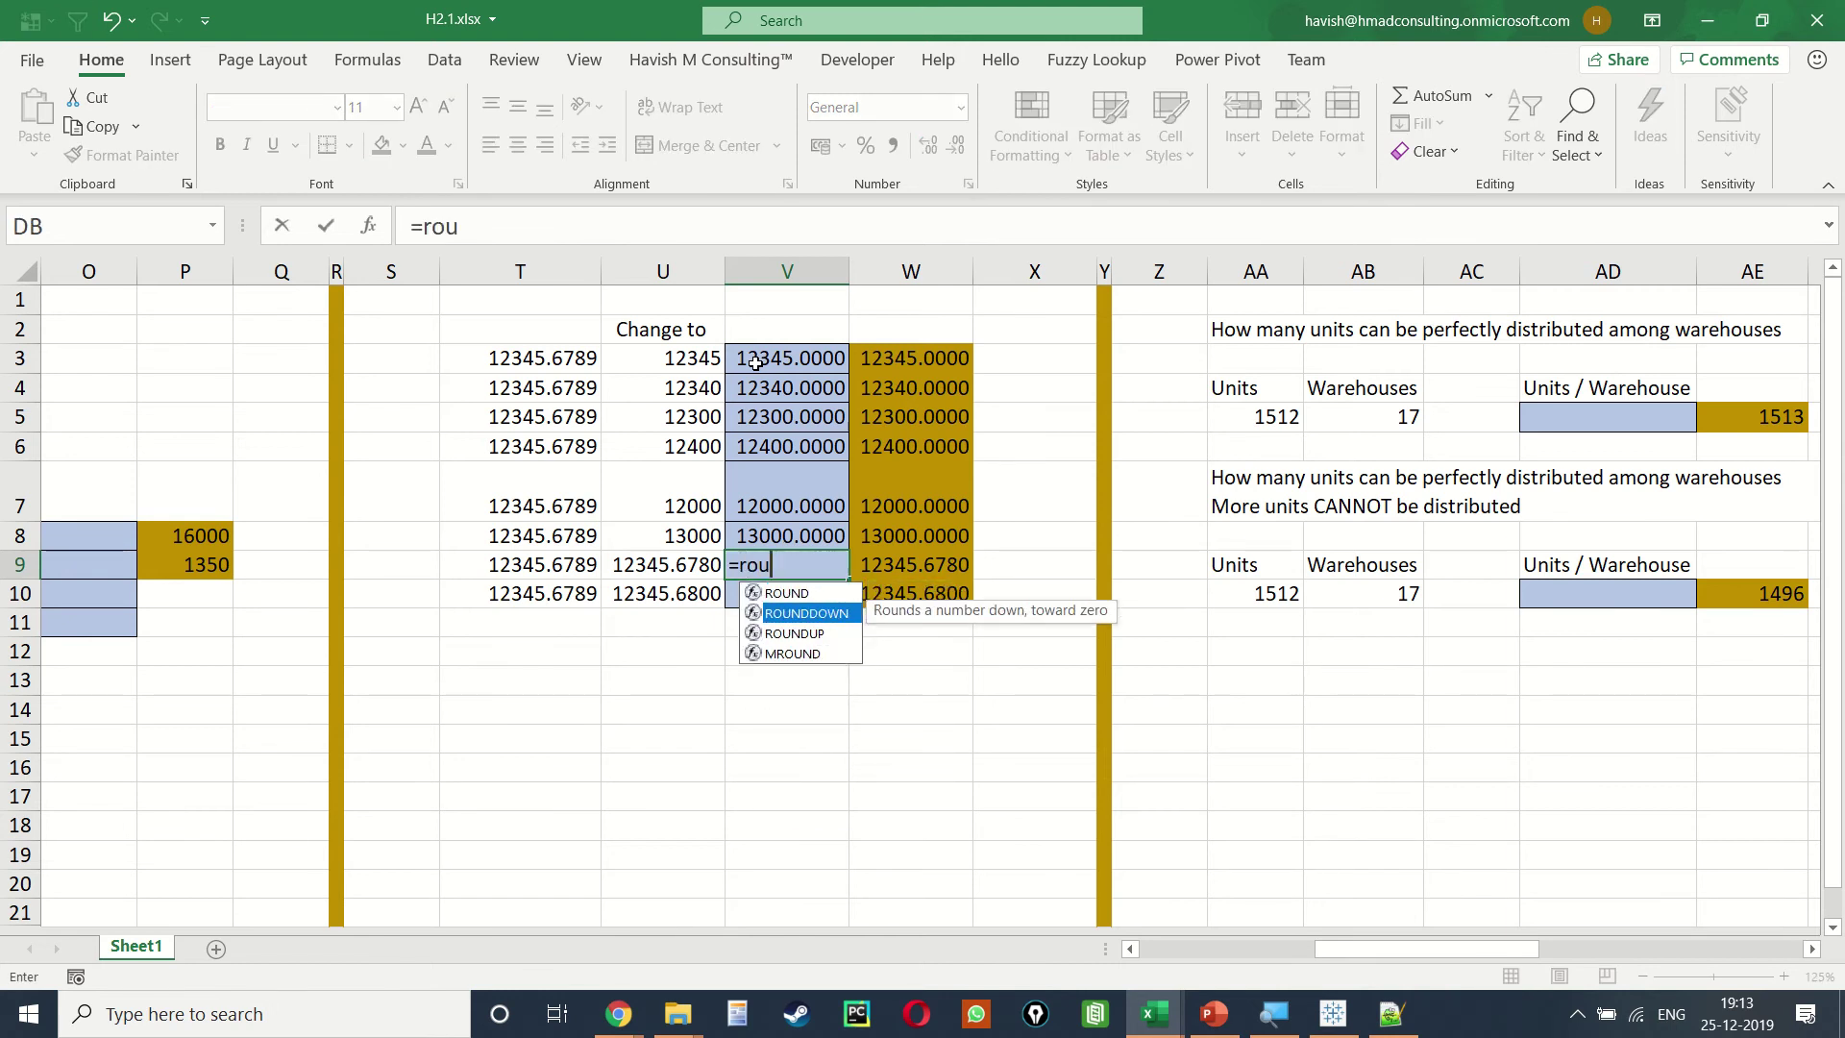
pyautogui.press('Tab')
pyautogui.press('Left')
pyautogui.press('Left')
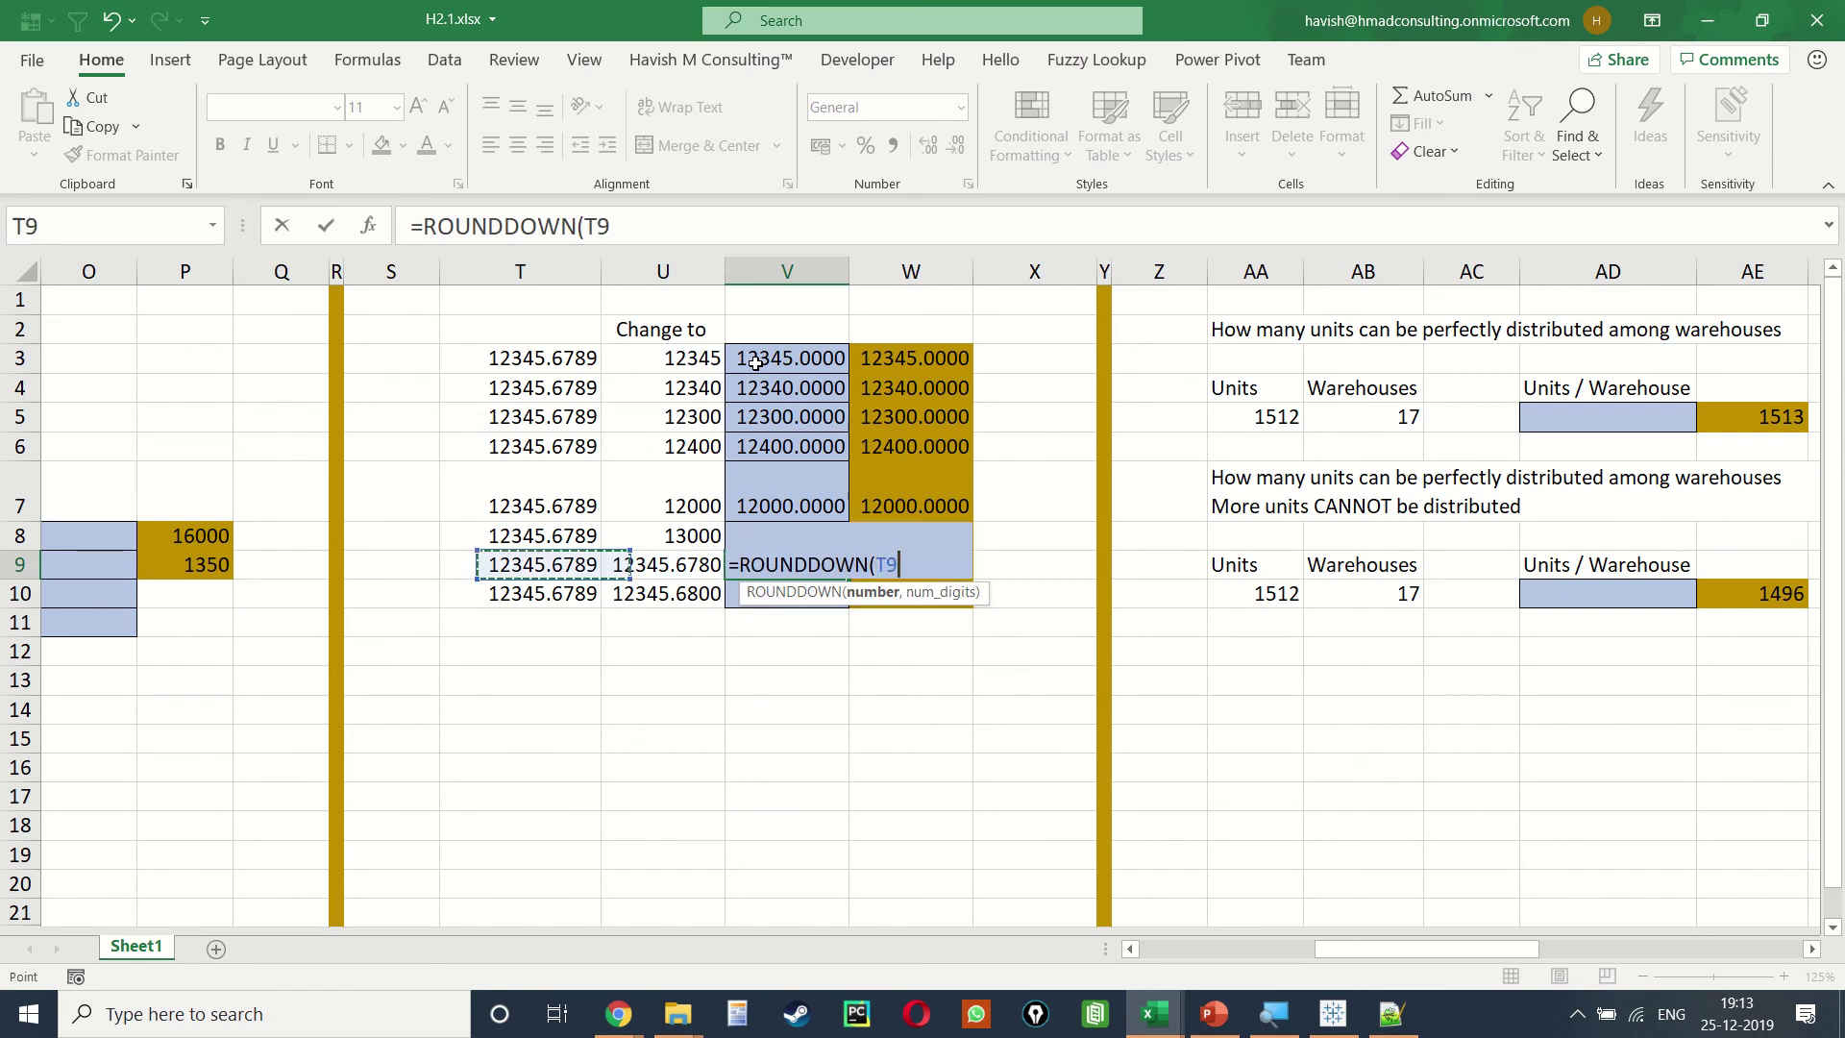
pyautogui.write(',2')
pyautogui.press('Return')
# Step: Change the digits argument of the ROUNDDOWN formula in V9 to 3 to keep three decimal places
pyautogui.press('Up')
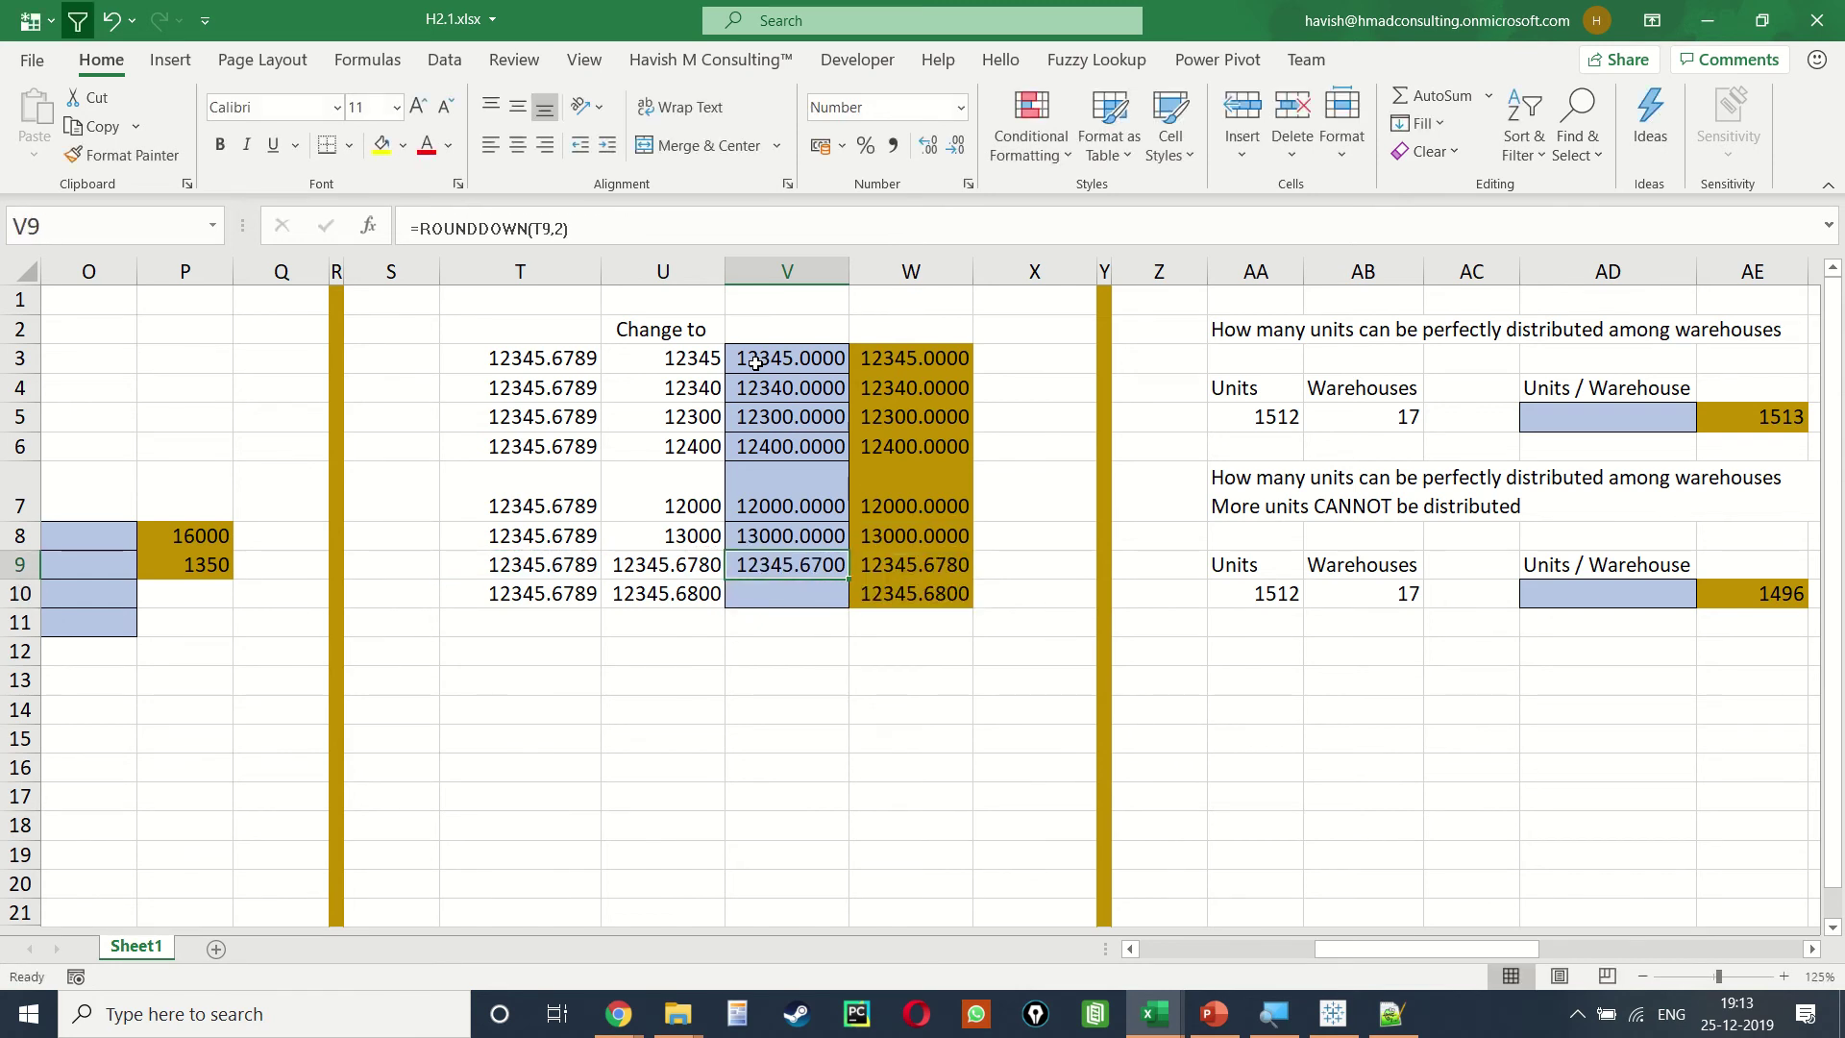
pyautogui.press('F2')
pyautogui.press('BackSpace')
pyautogui.write('3')
pyautogui.press('Return')
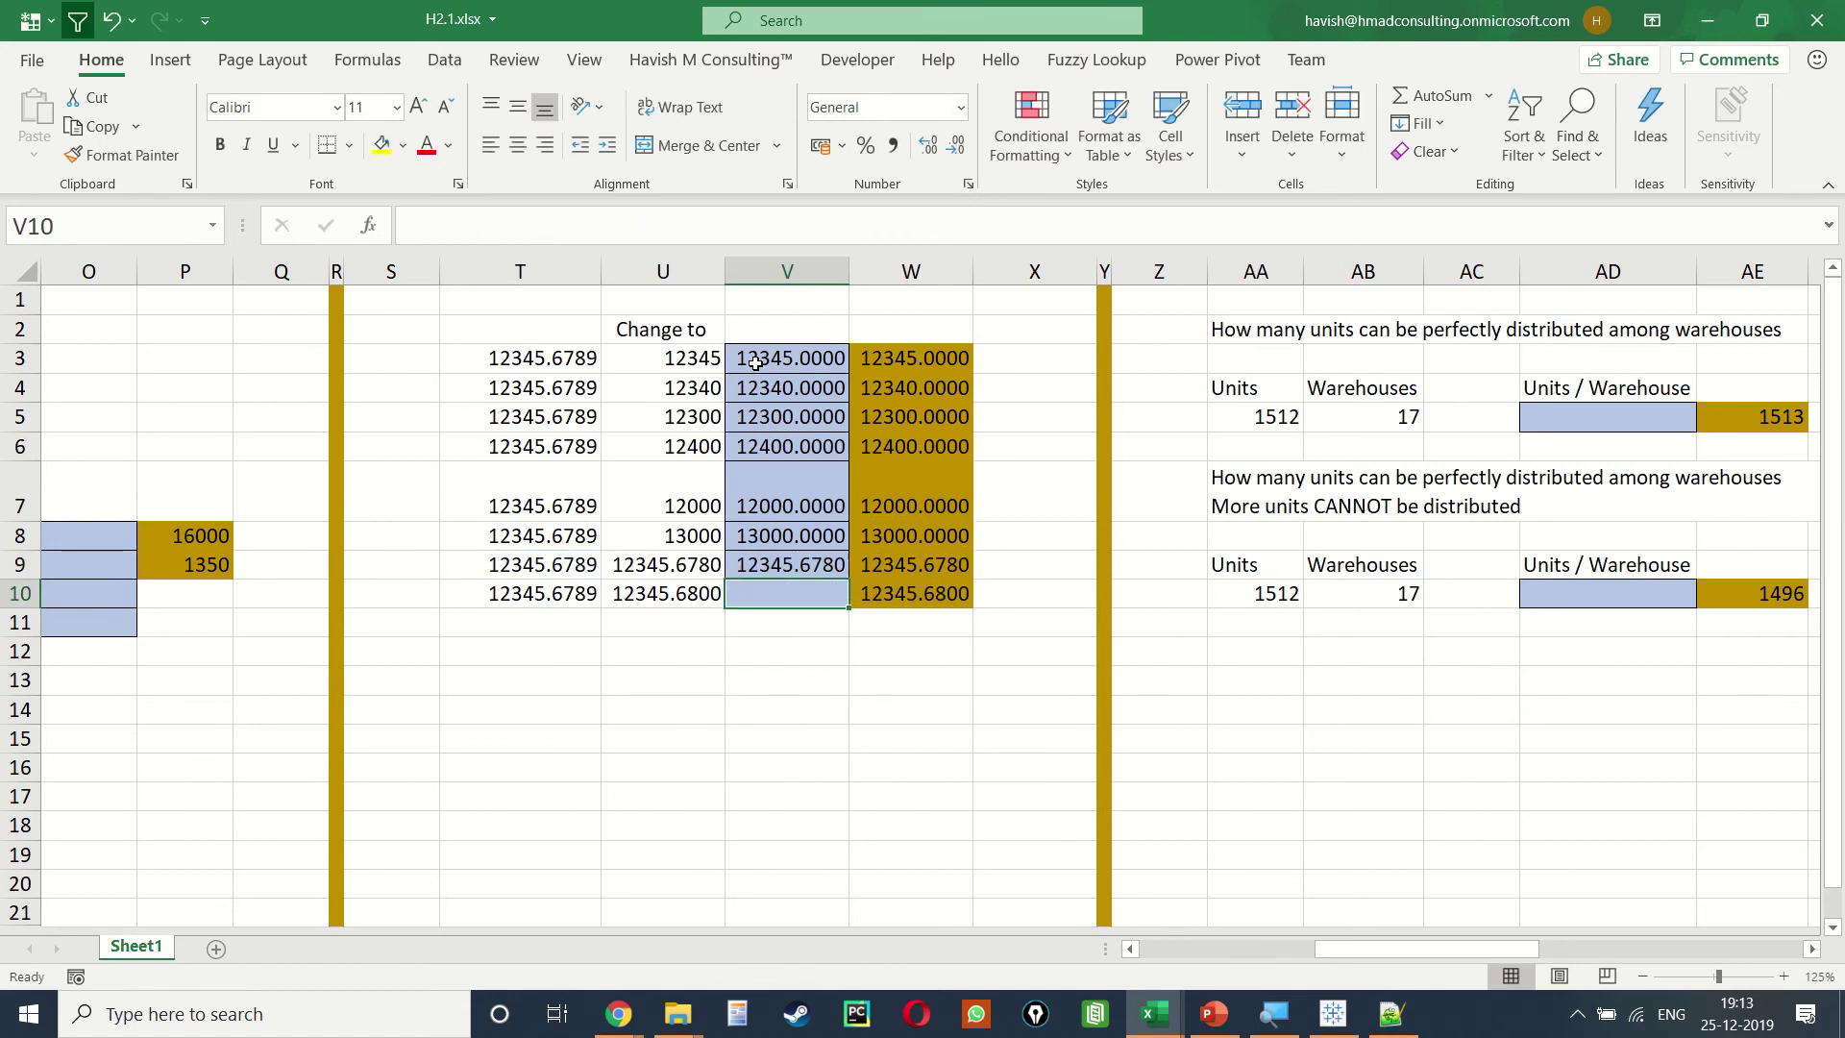
# Step: Round the number in T10 up to two decimal places in V10 with =ROUNDUP(T10,2)
pyautogui.write('=round')
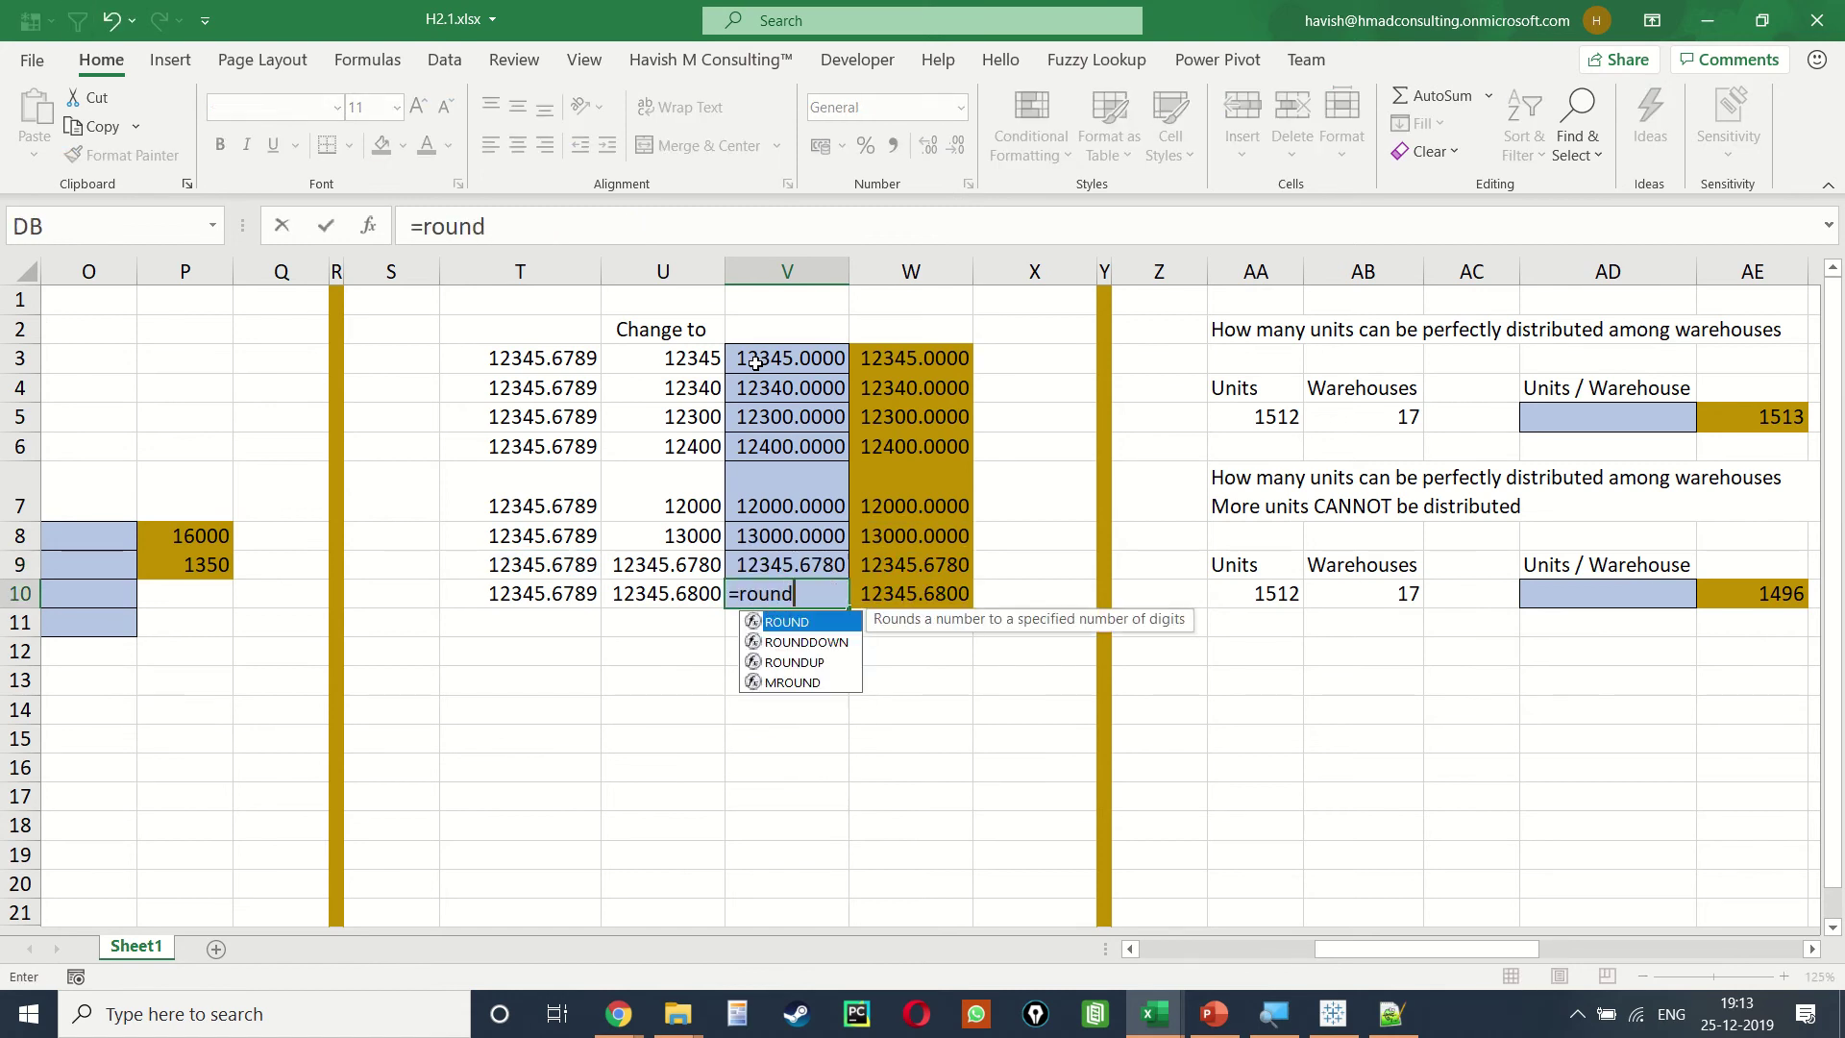
pyautogui.press('Down')
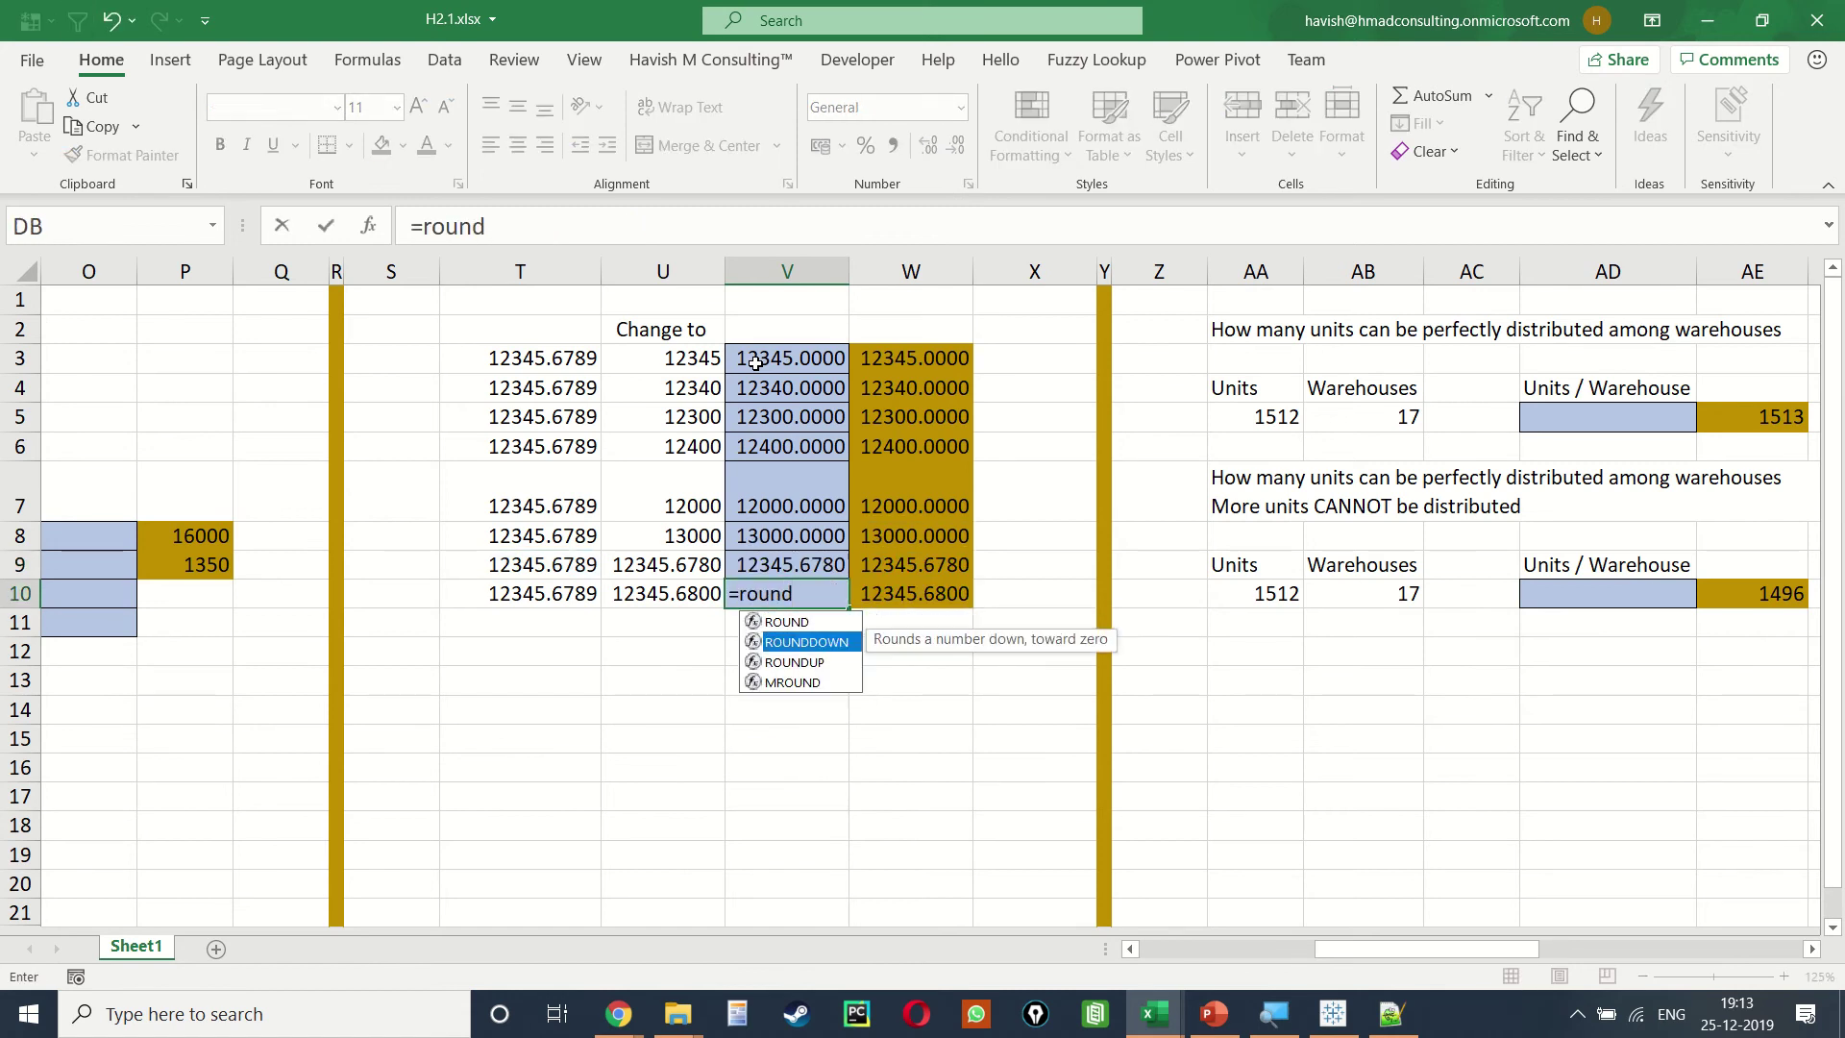
pyautogui.press('Down')
pyautogui.press('Tab')
pyautogui.press('Left')
pyautogui.press('Left')
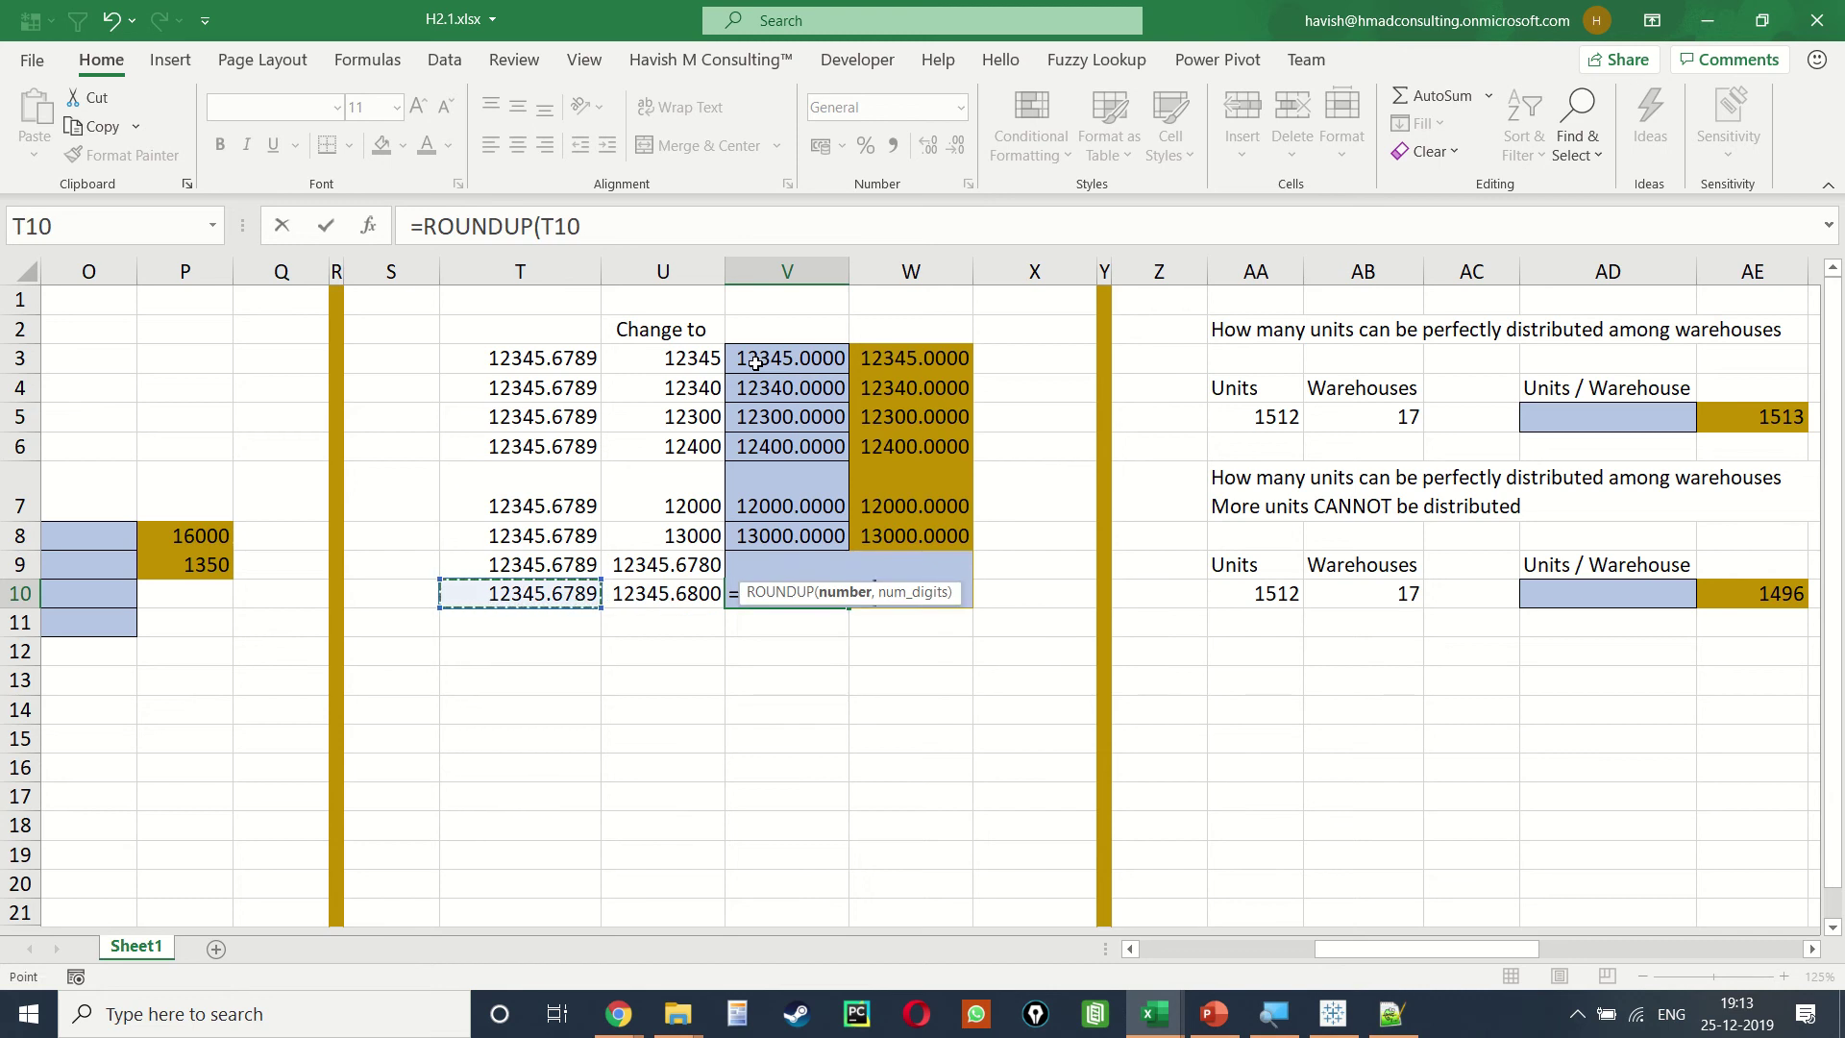
pyautogui.write(',2')
pyautogui.press('Return')
# Step: Review the ROUNDDOWN formula in V7 and the ROUNDUP formula in V8, checking their digits arguments
pyautogui.press('Up')
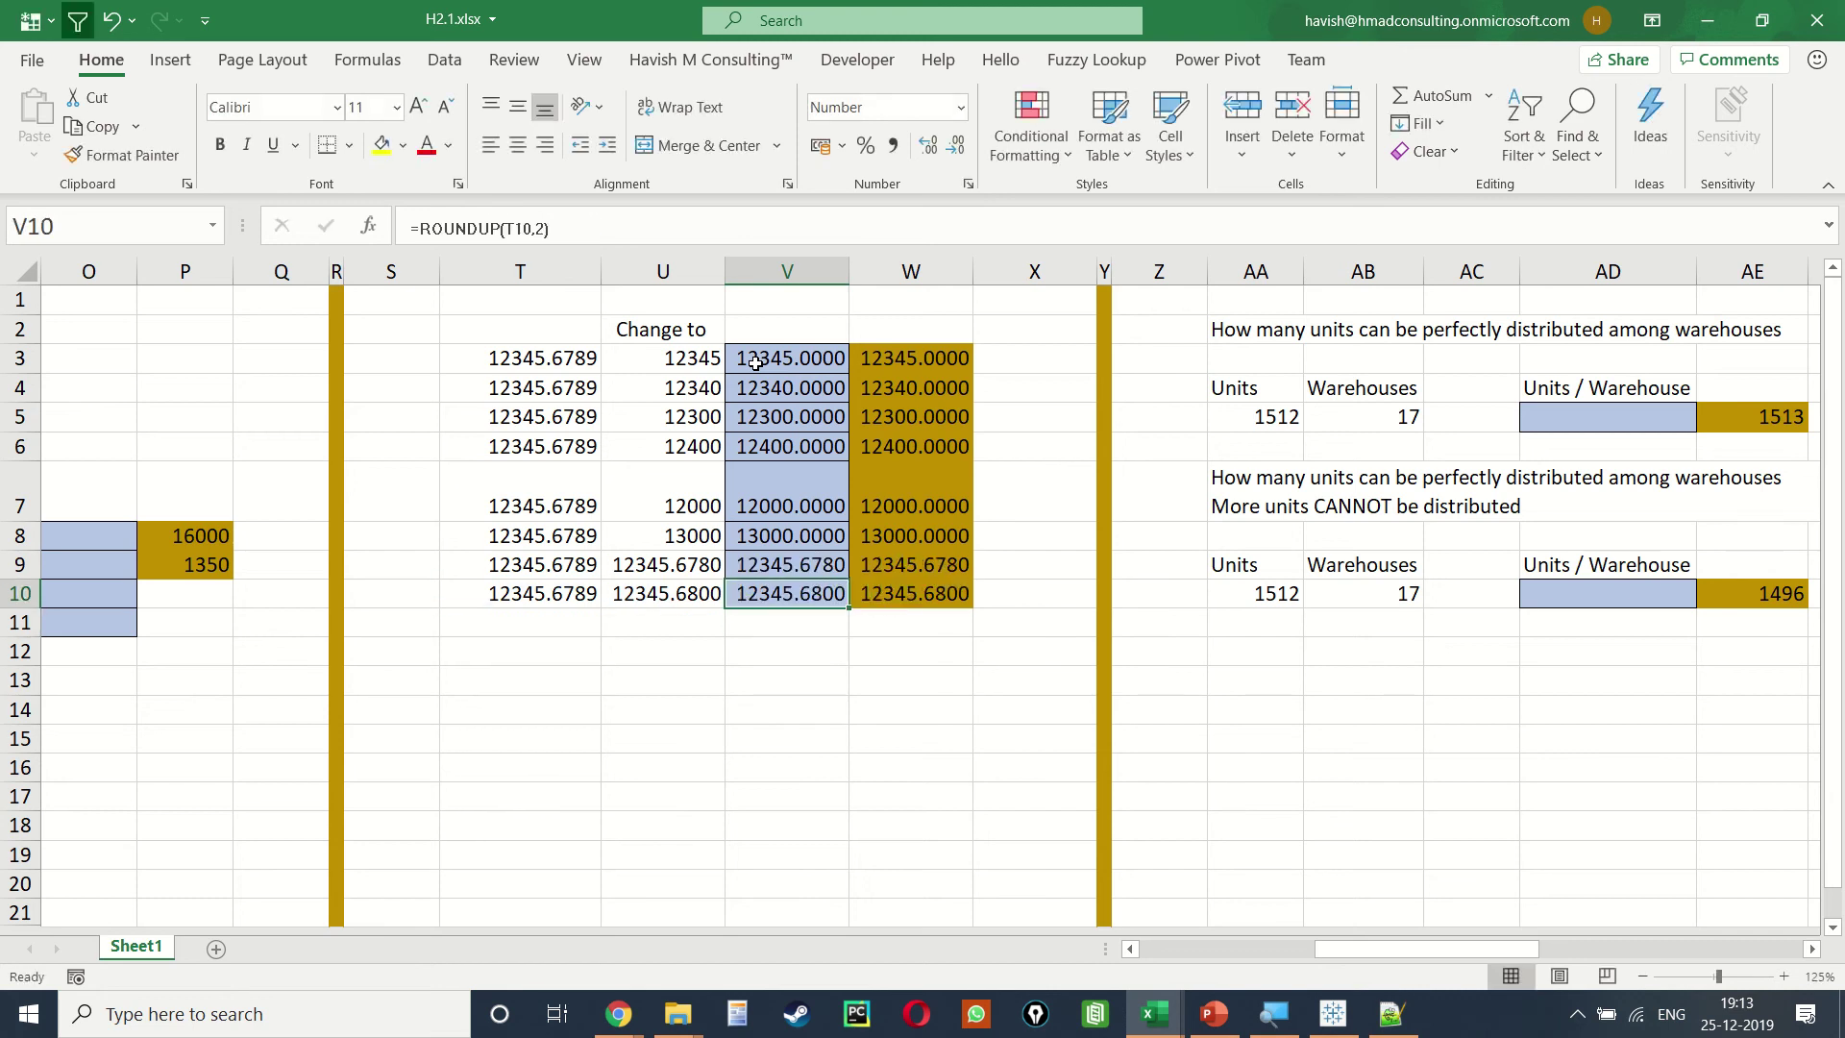
pyautogui.press('Up')
pyautogui.press('Up')
pyautogui.press('Up')
pyautogui.press('Up')
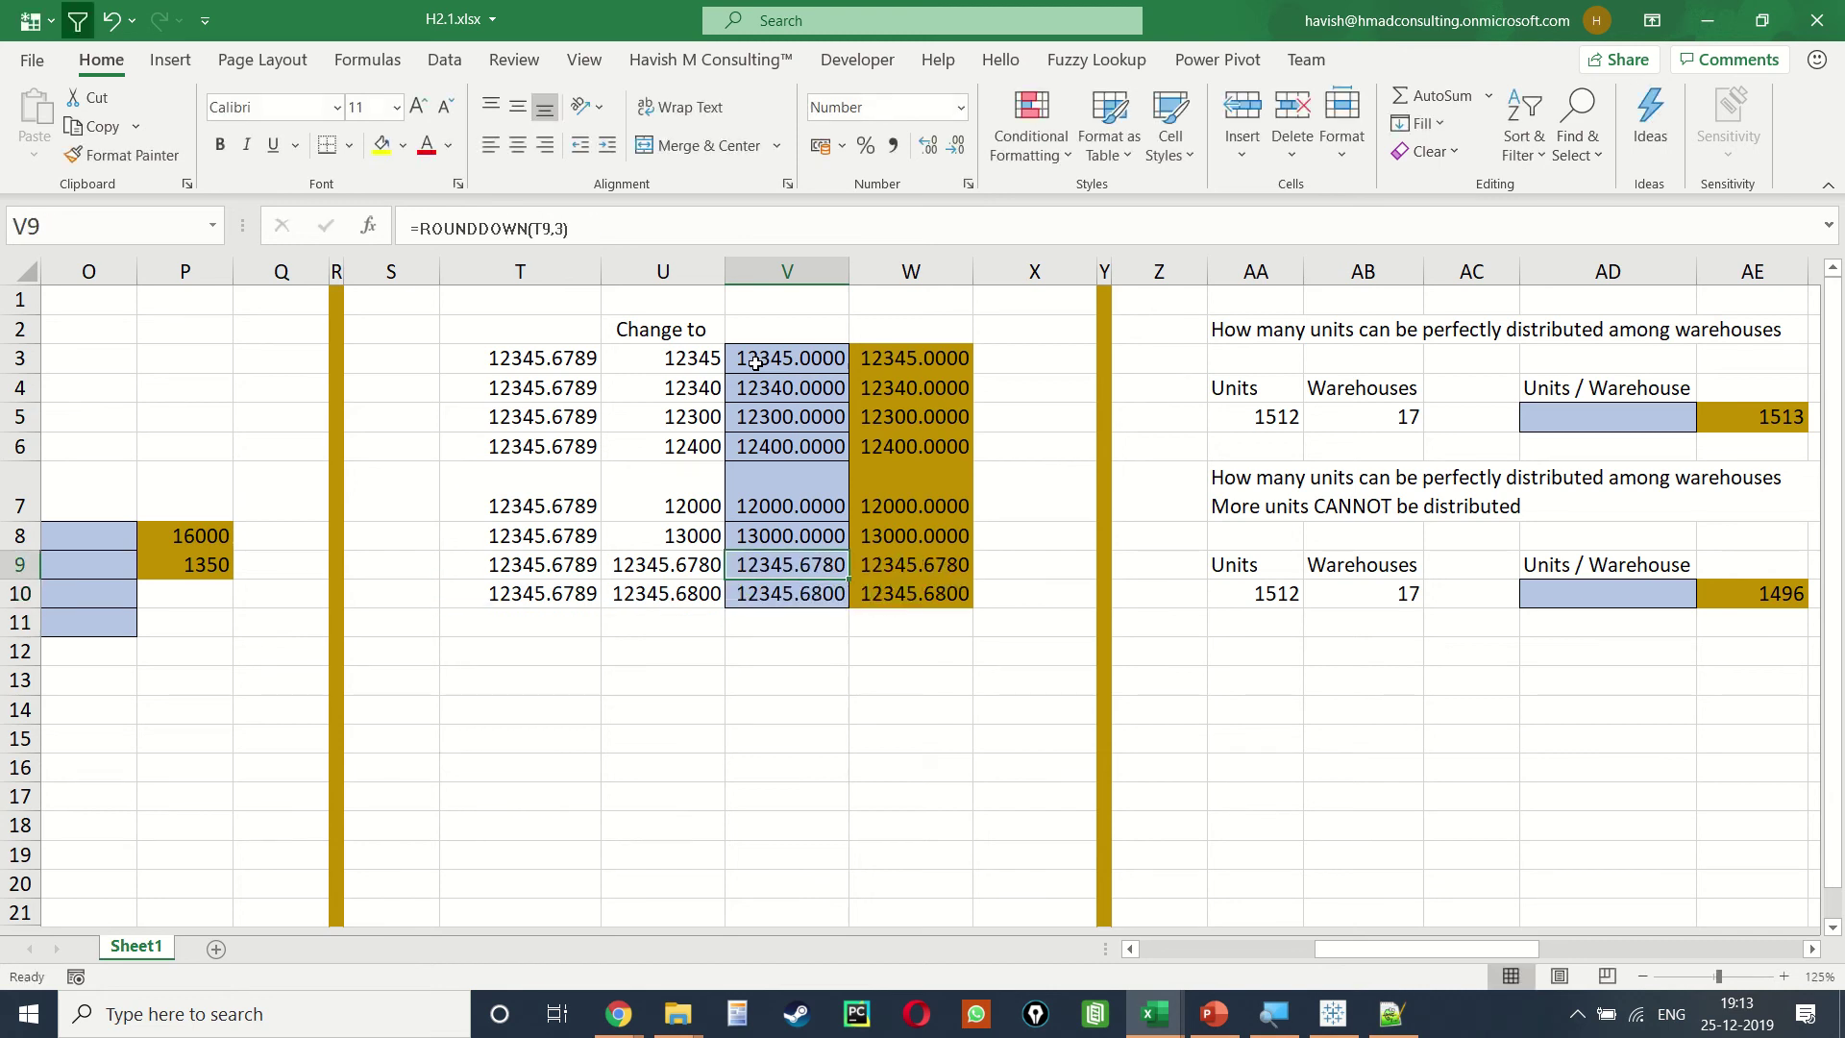
pyautogui.press('Down')
pyautogui.press('F2')
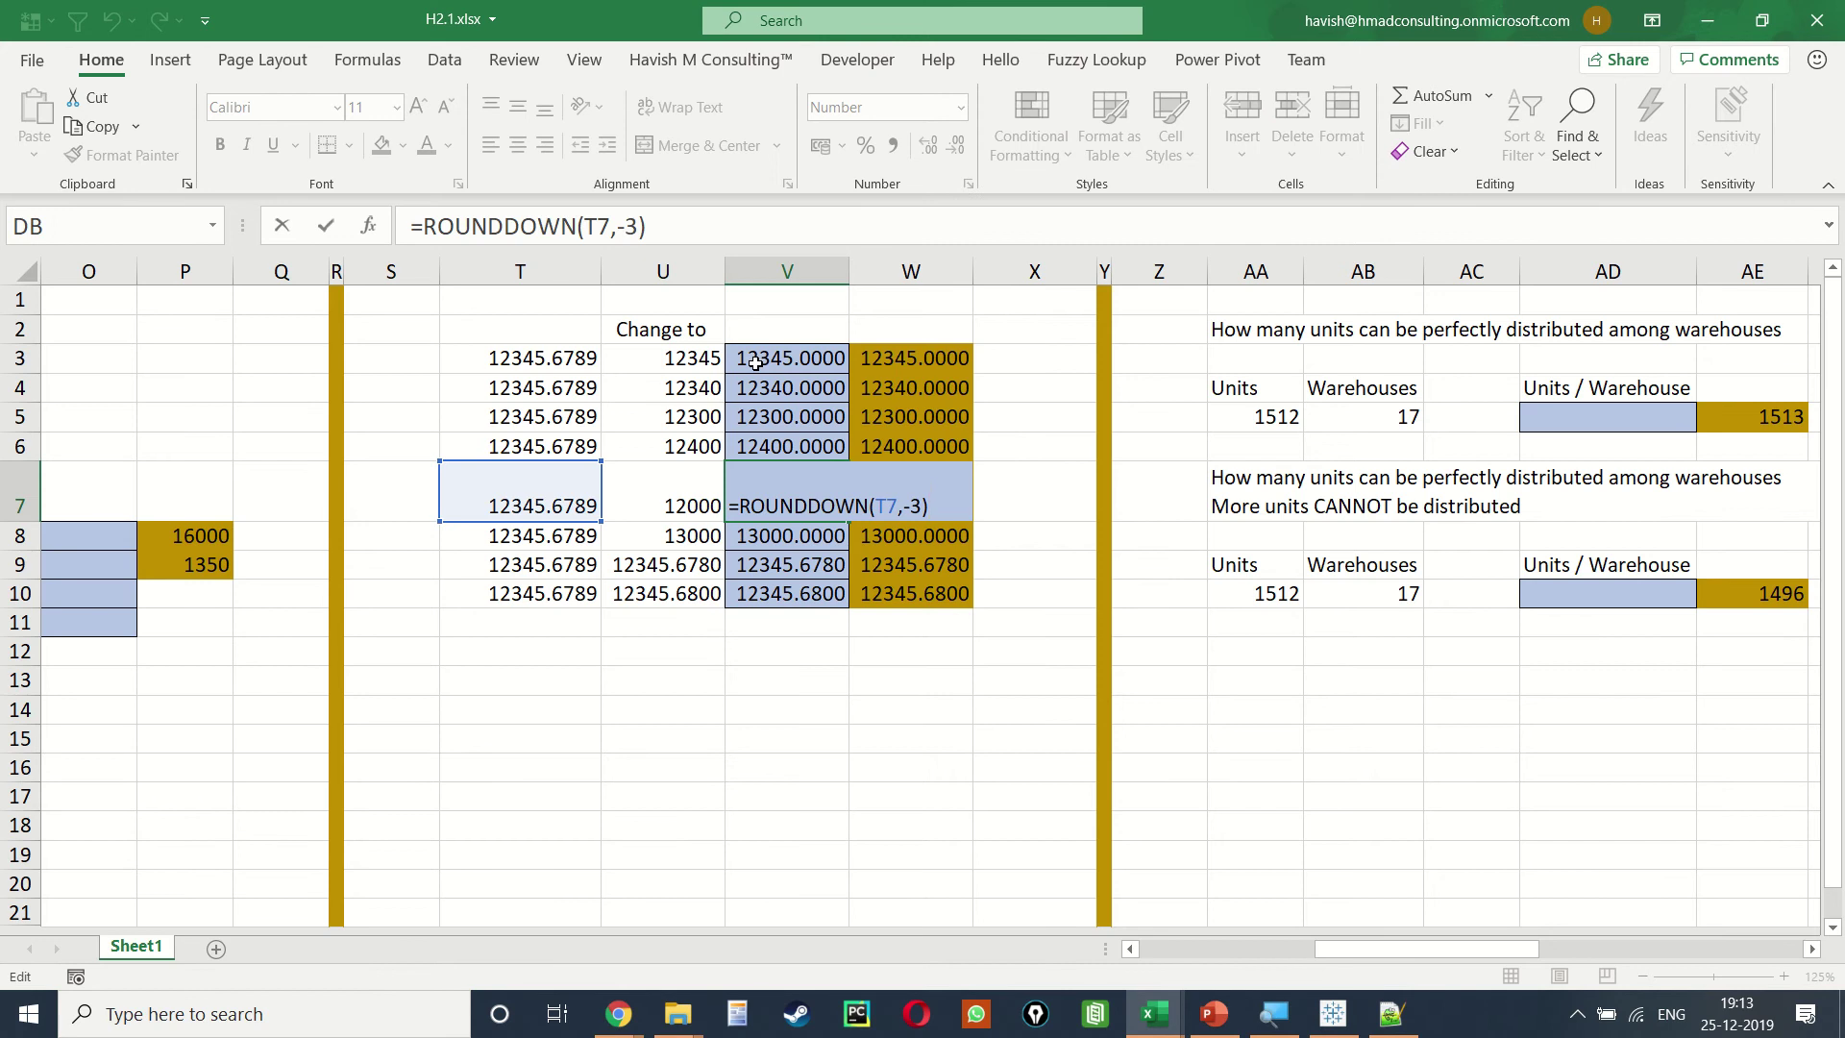
pyautogui.press('Return')
pyautogui.press('F2')
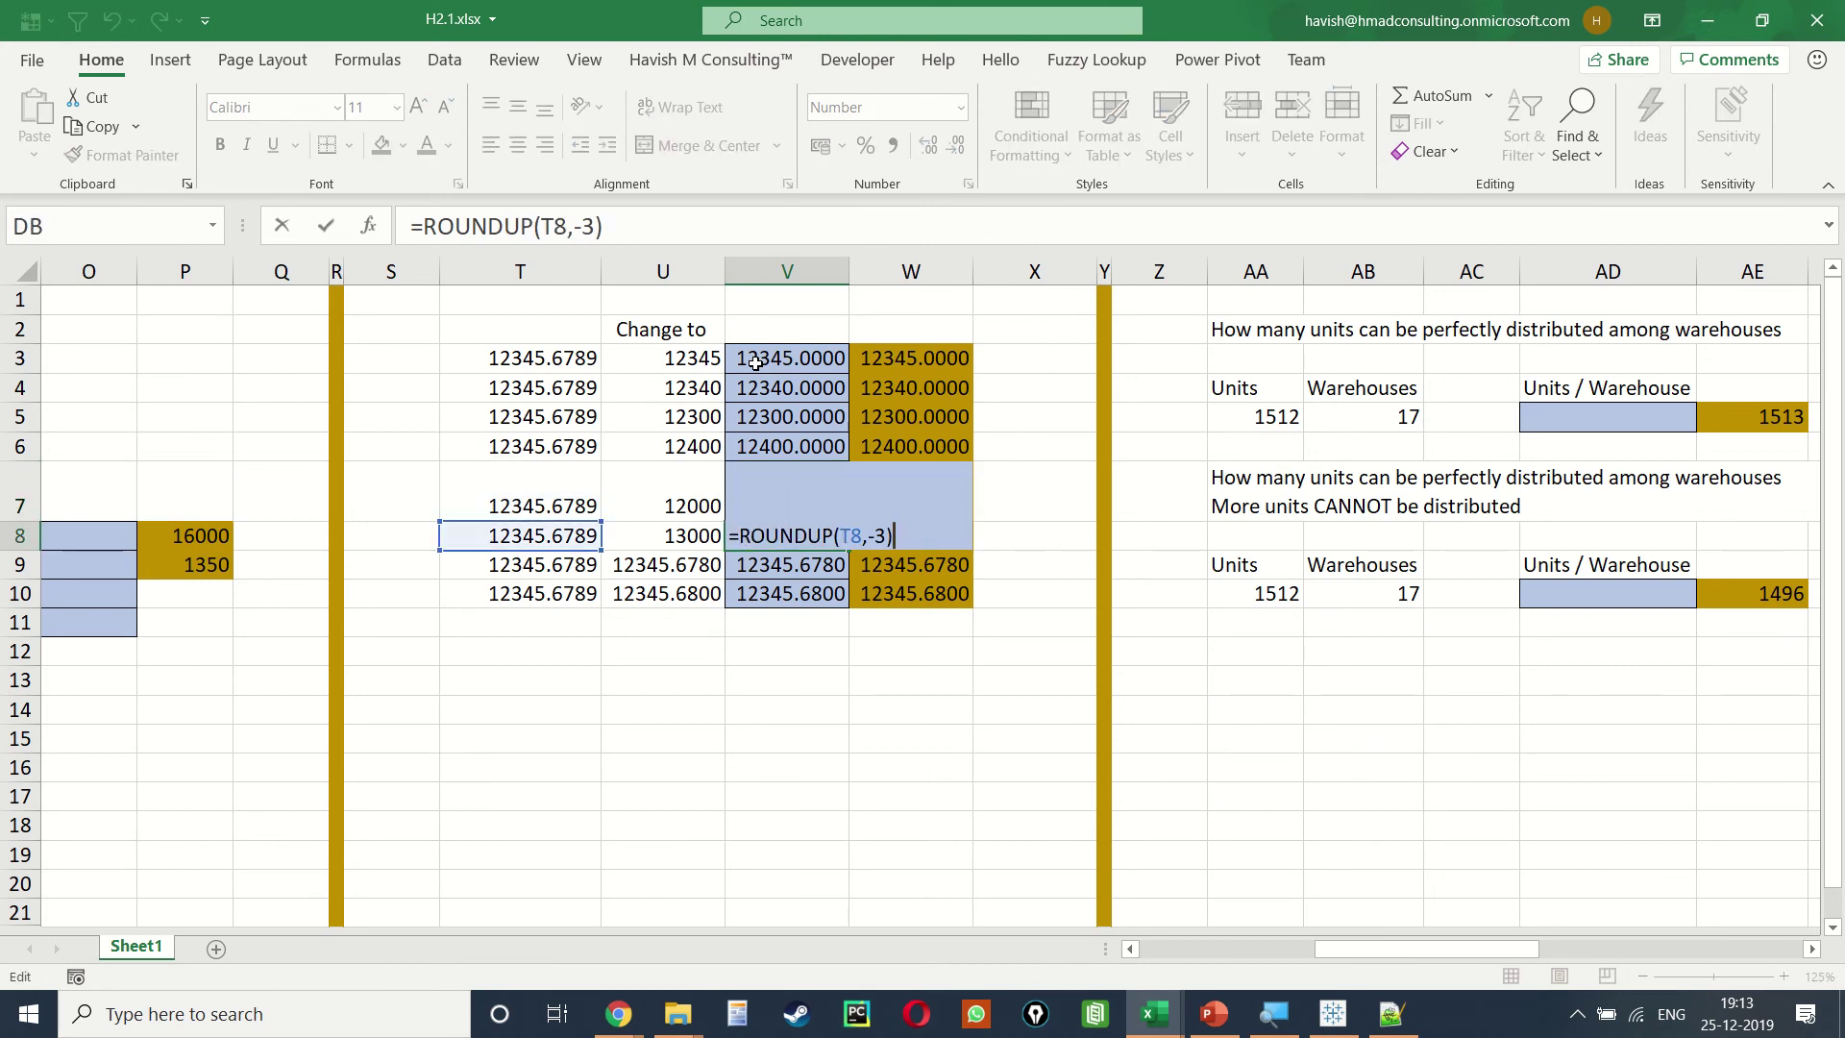
pyautogui.press('Return')
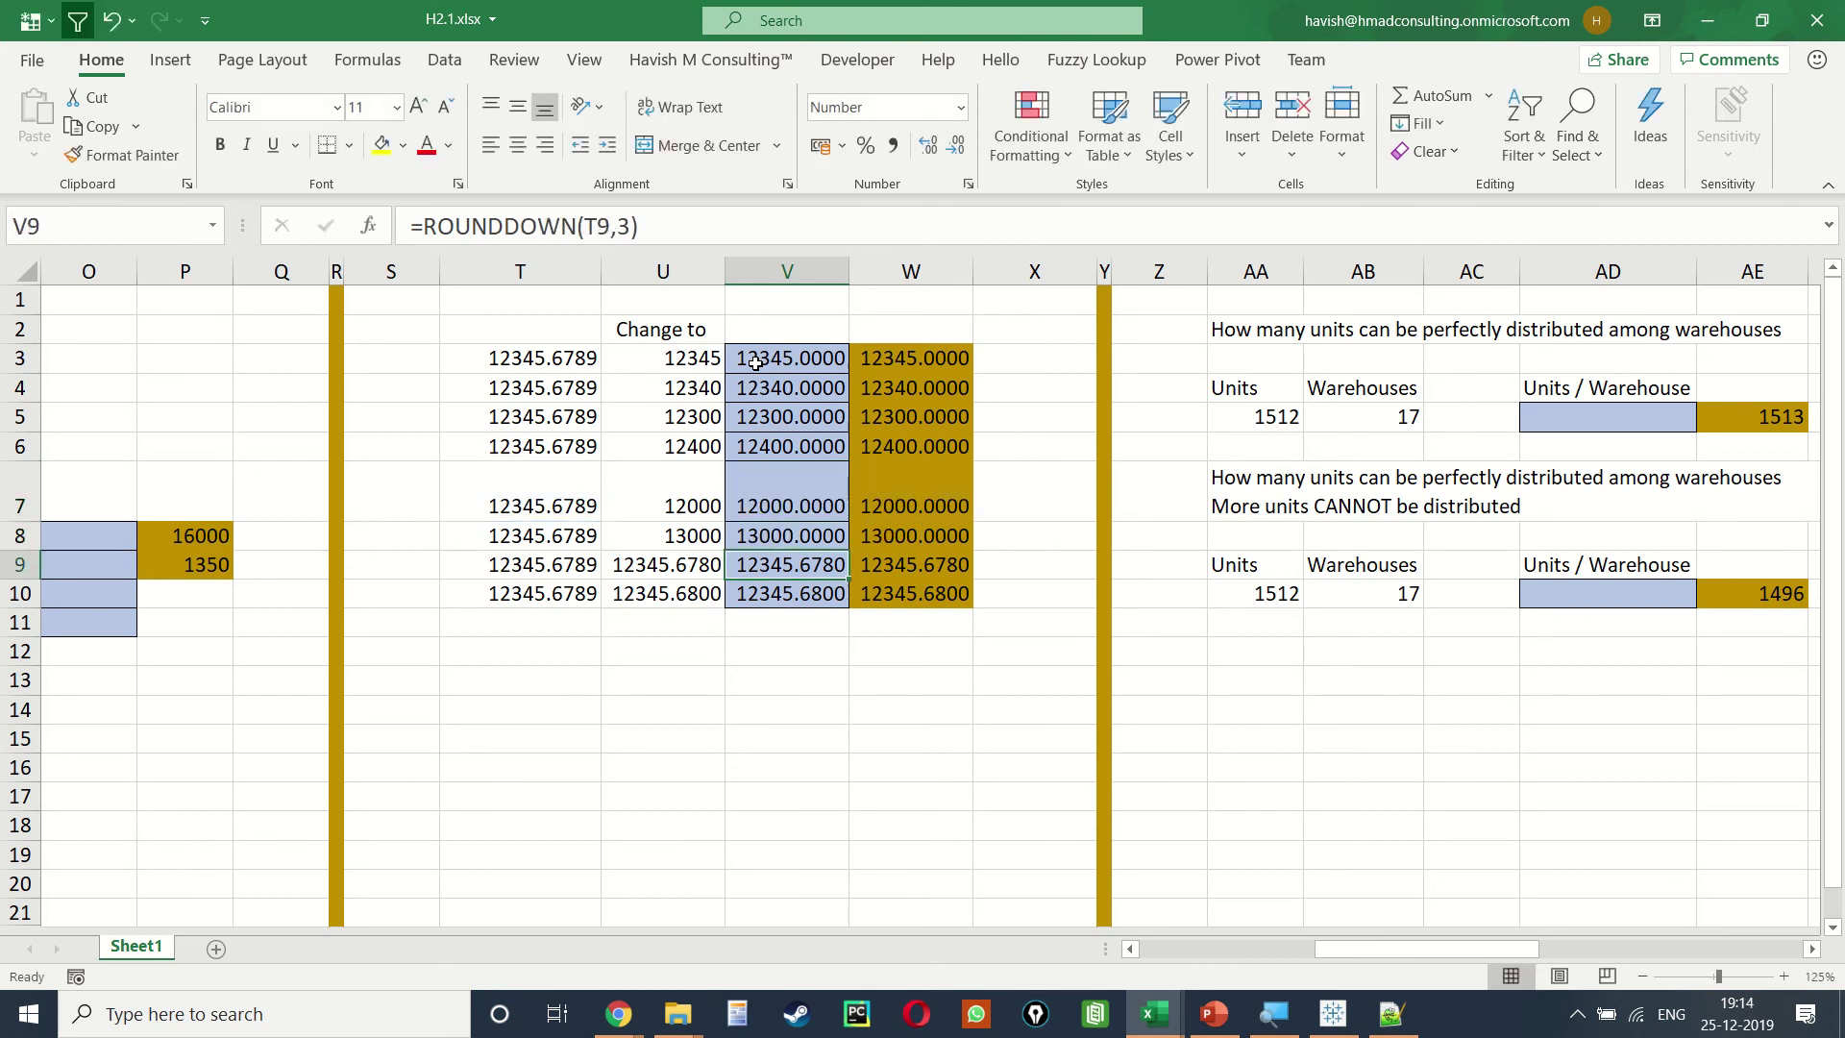
# Step: Review the ROUNDDOWN formula in V9 and the ROUNDUP formula in V10, checking their digits arguments
pyautogui.press('F2')
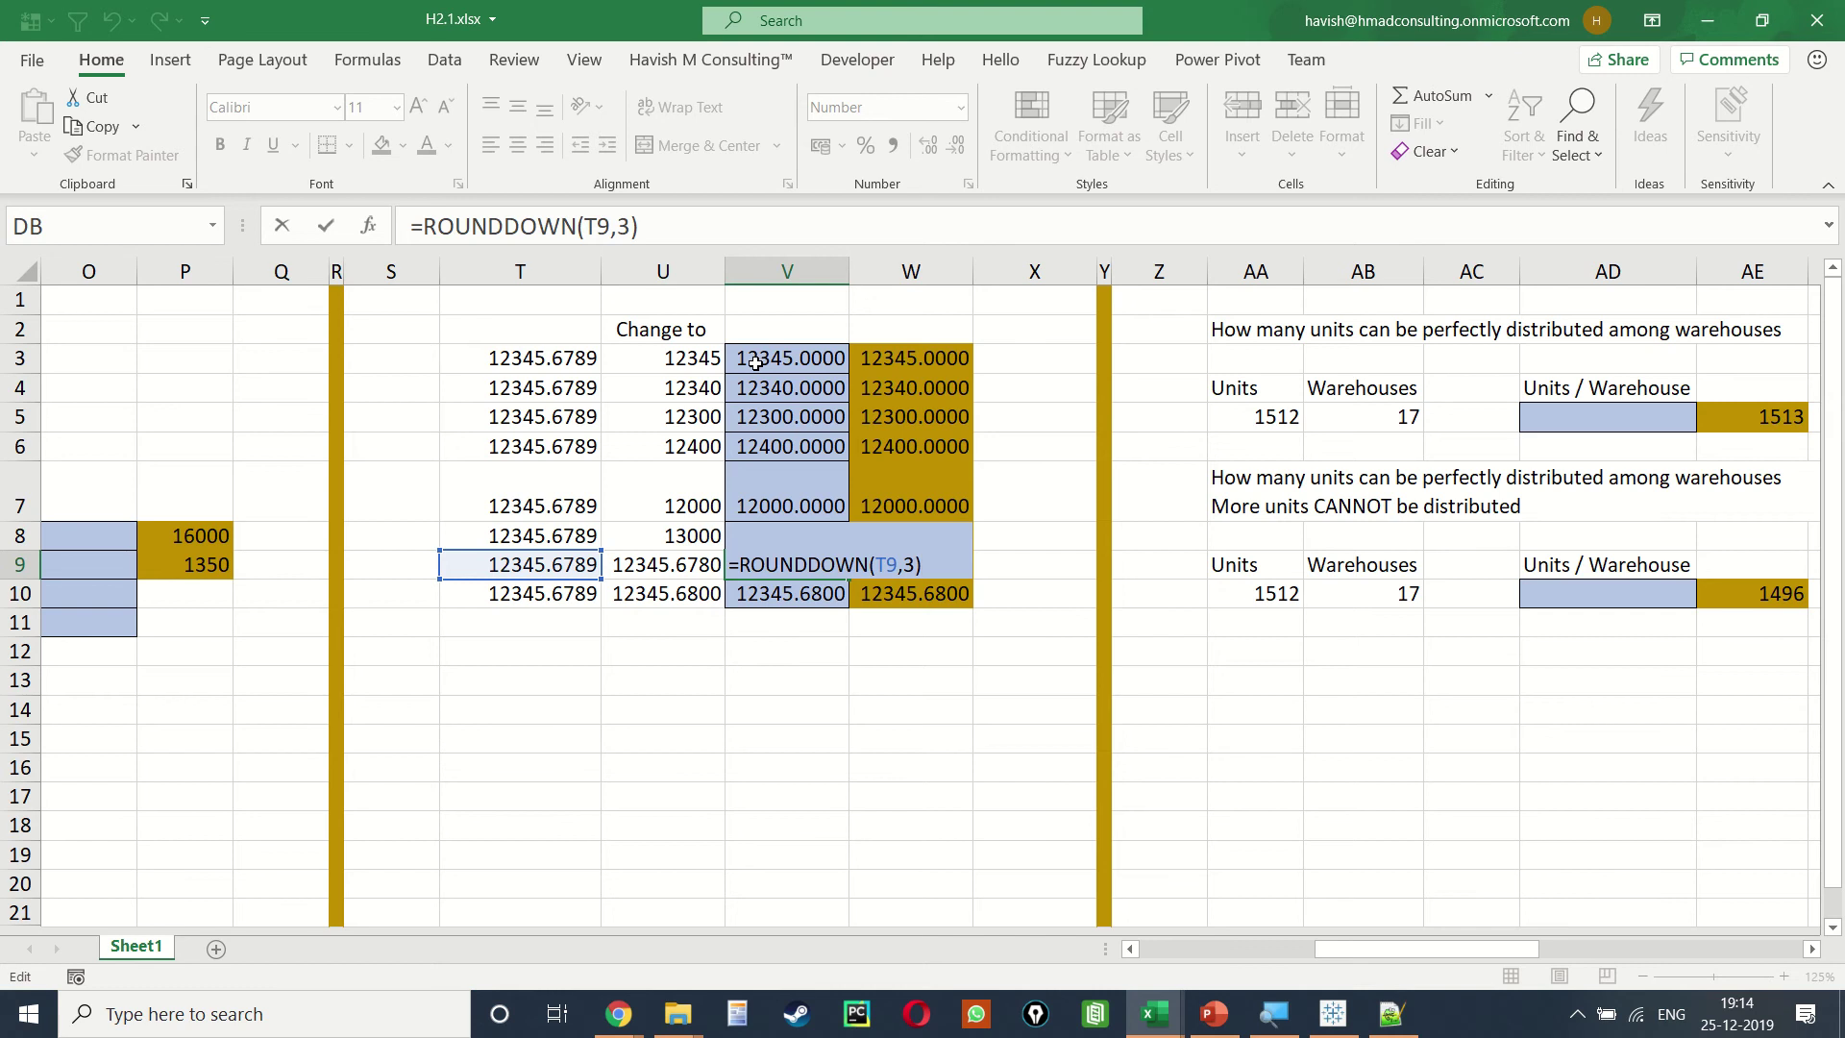
pyautogui.press('Return')
pyautogui.press('F2')
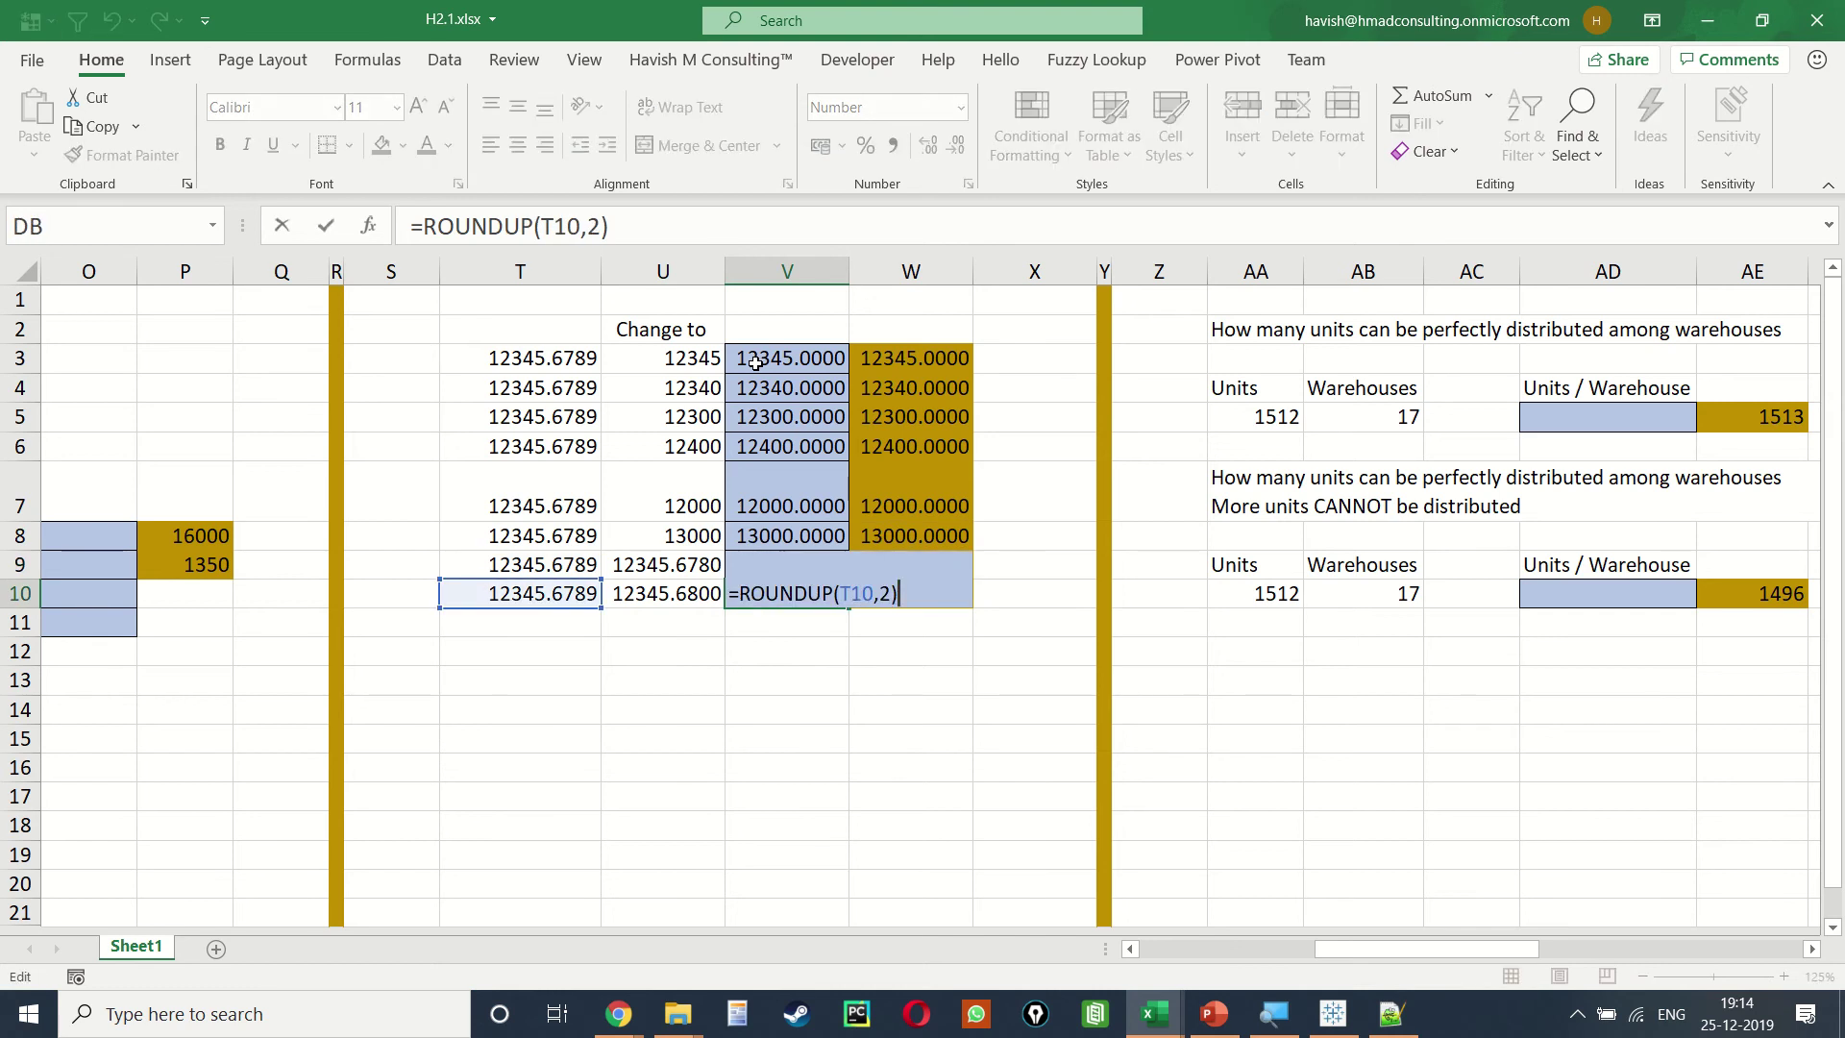
pyautogui.hotkey('ctrl', 'Return')
# Step: Round the units in AA5 to the nearest multiple of the warehouse count in AD5 with =MROUND(AA5,AB5)
pyautogui.hscroll(4, 1696, 259)
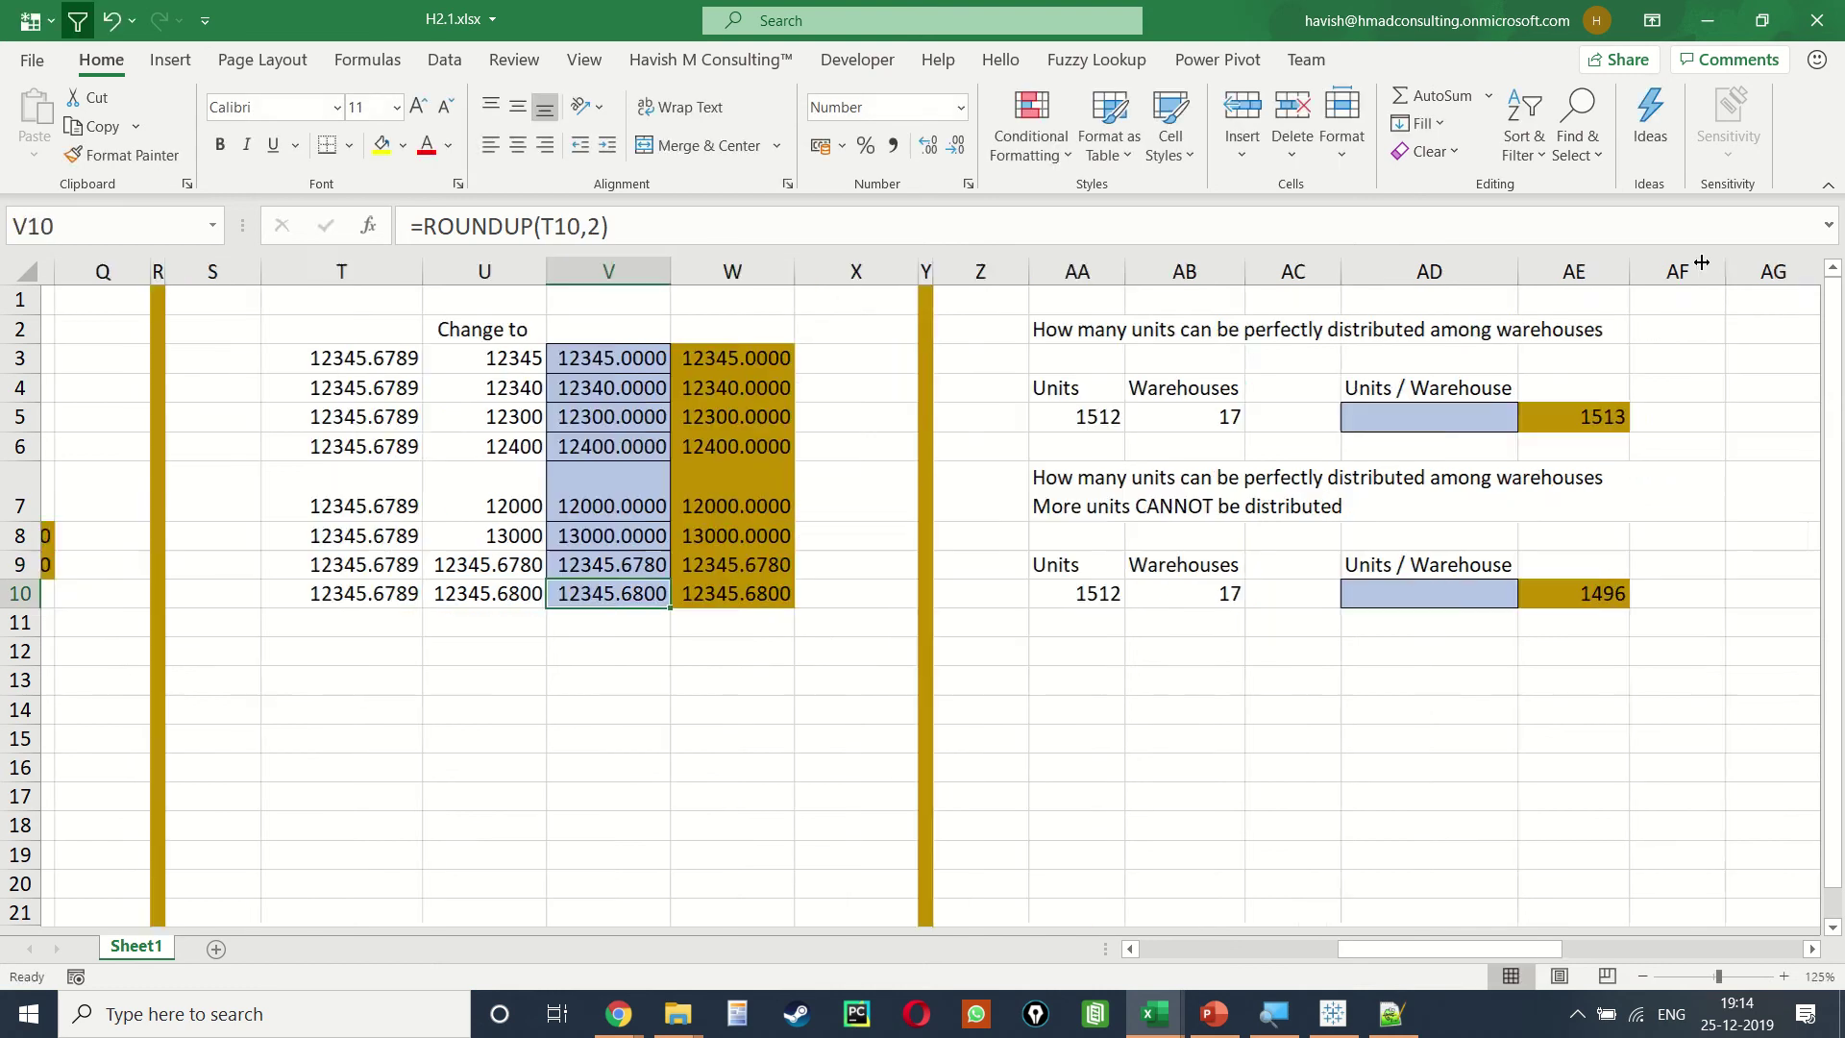
pyautogui.hscroll(1, 1286, 560)
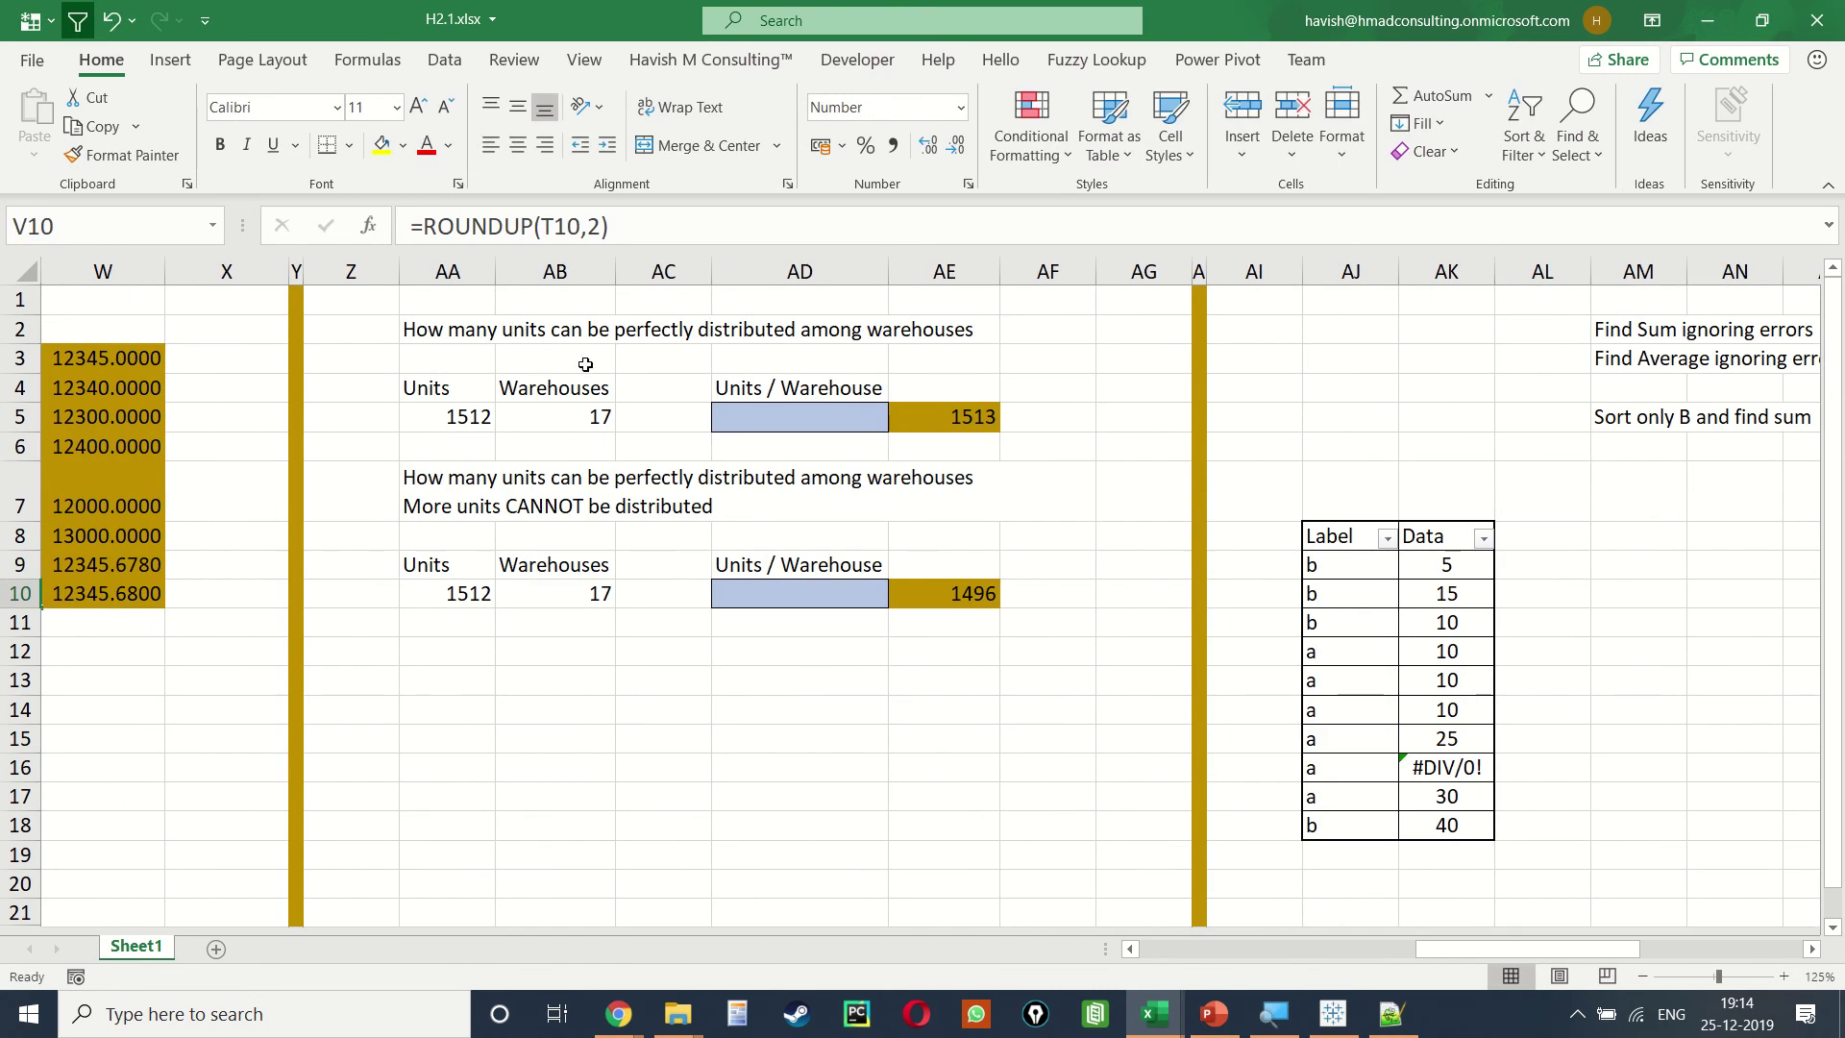
pyautogui.click(431, 409)
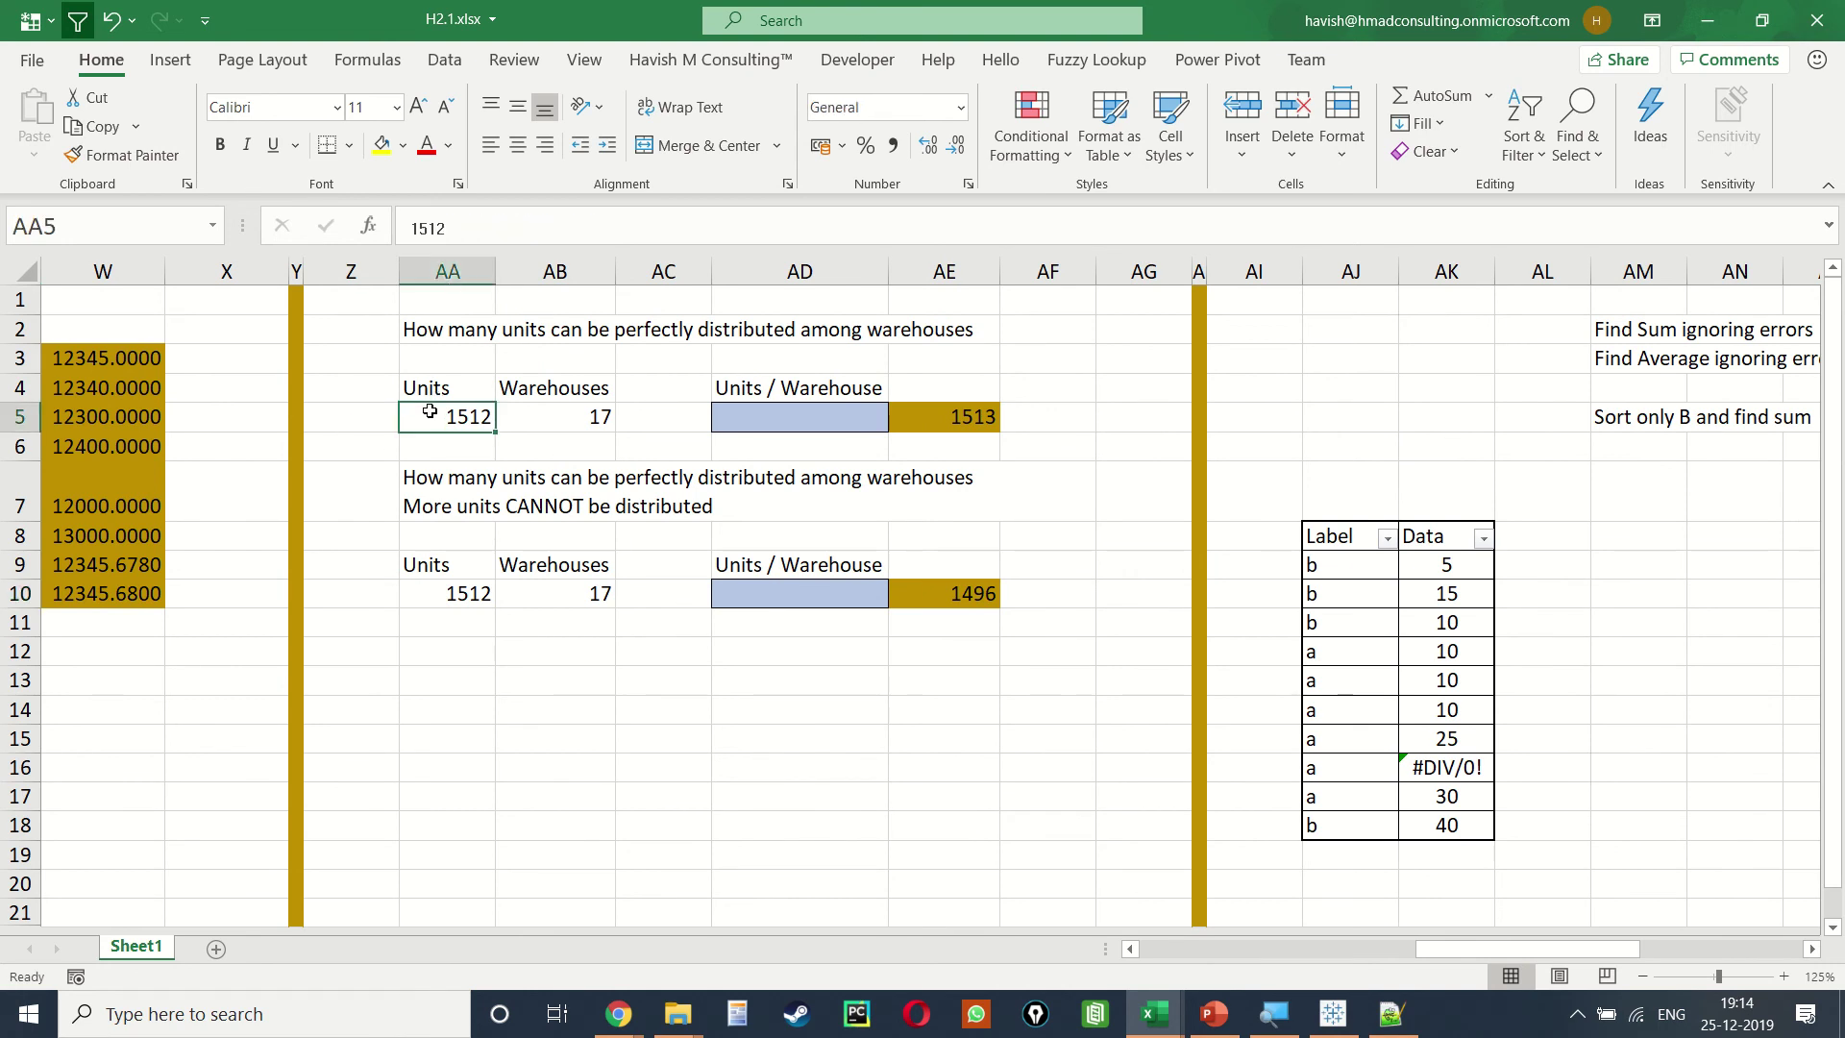
pyautogui.press('Right')
pyautogui.press('Right')
pyautogui.press('Right')
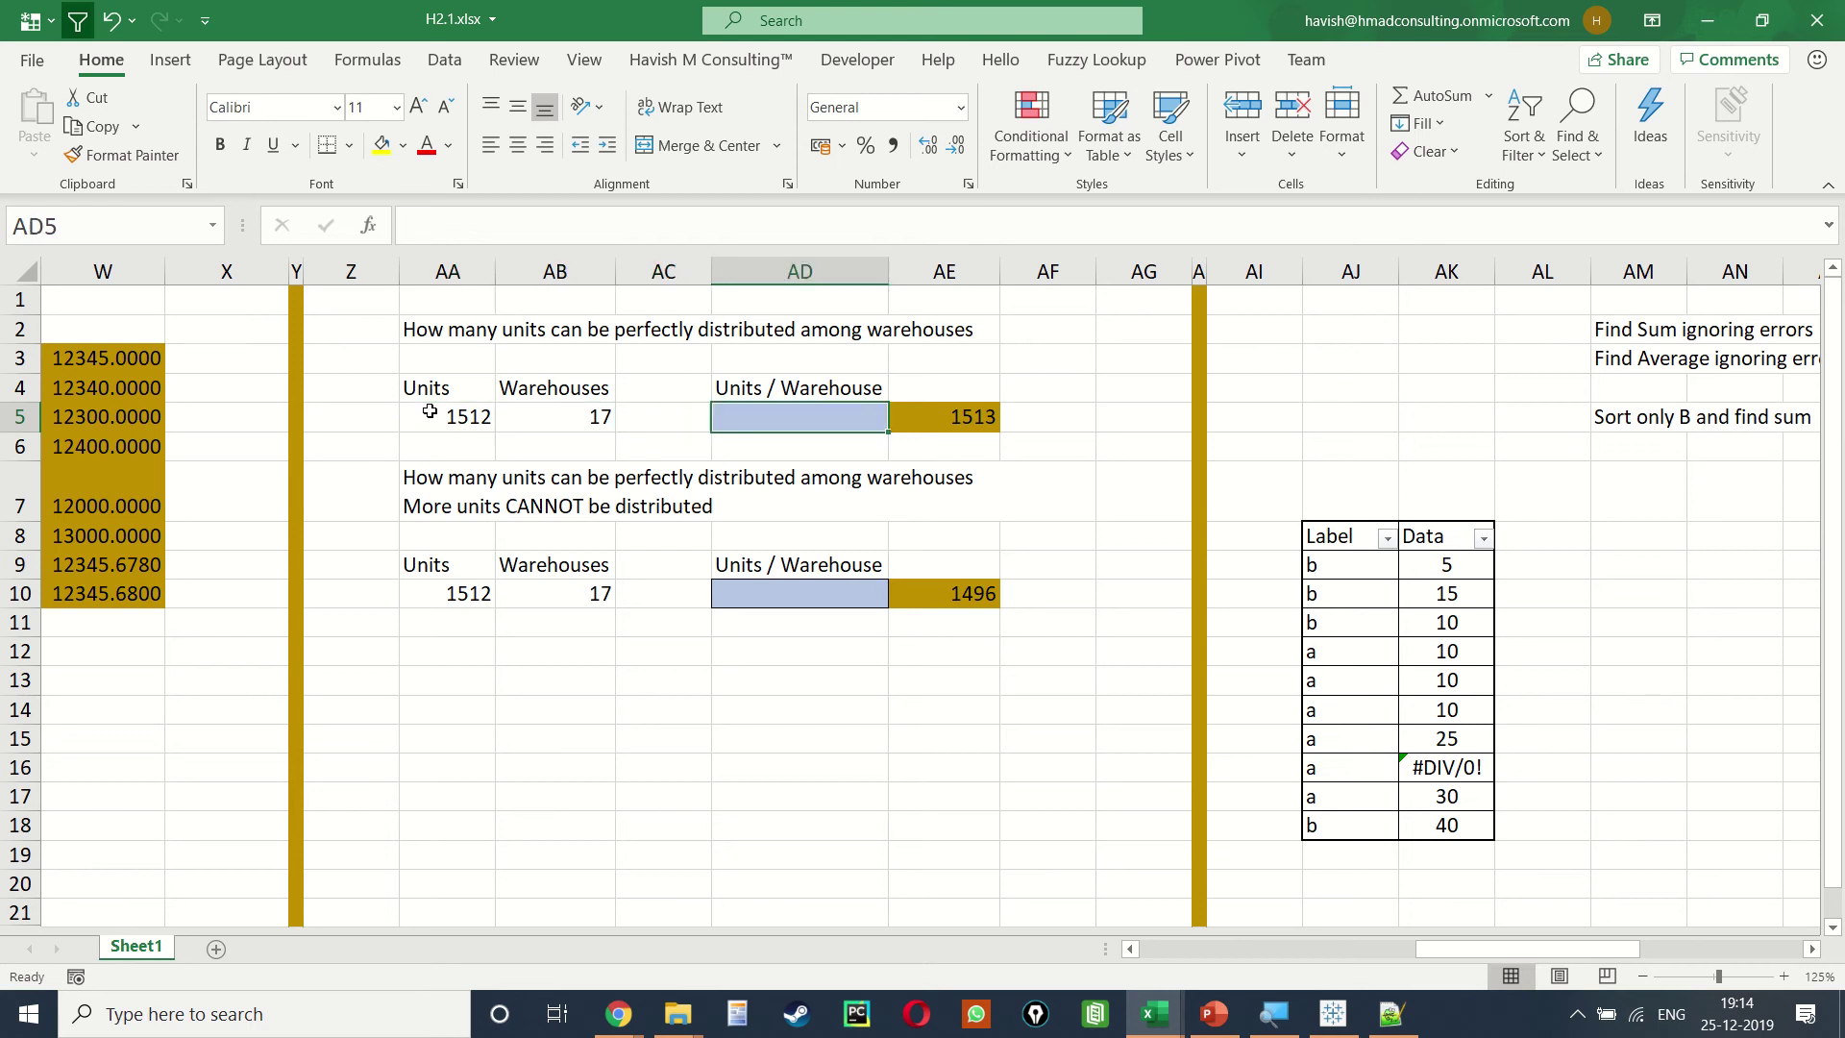
pyautogui.press('Left')
pyautogui.press('Right')
pyautogui.write('=')
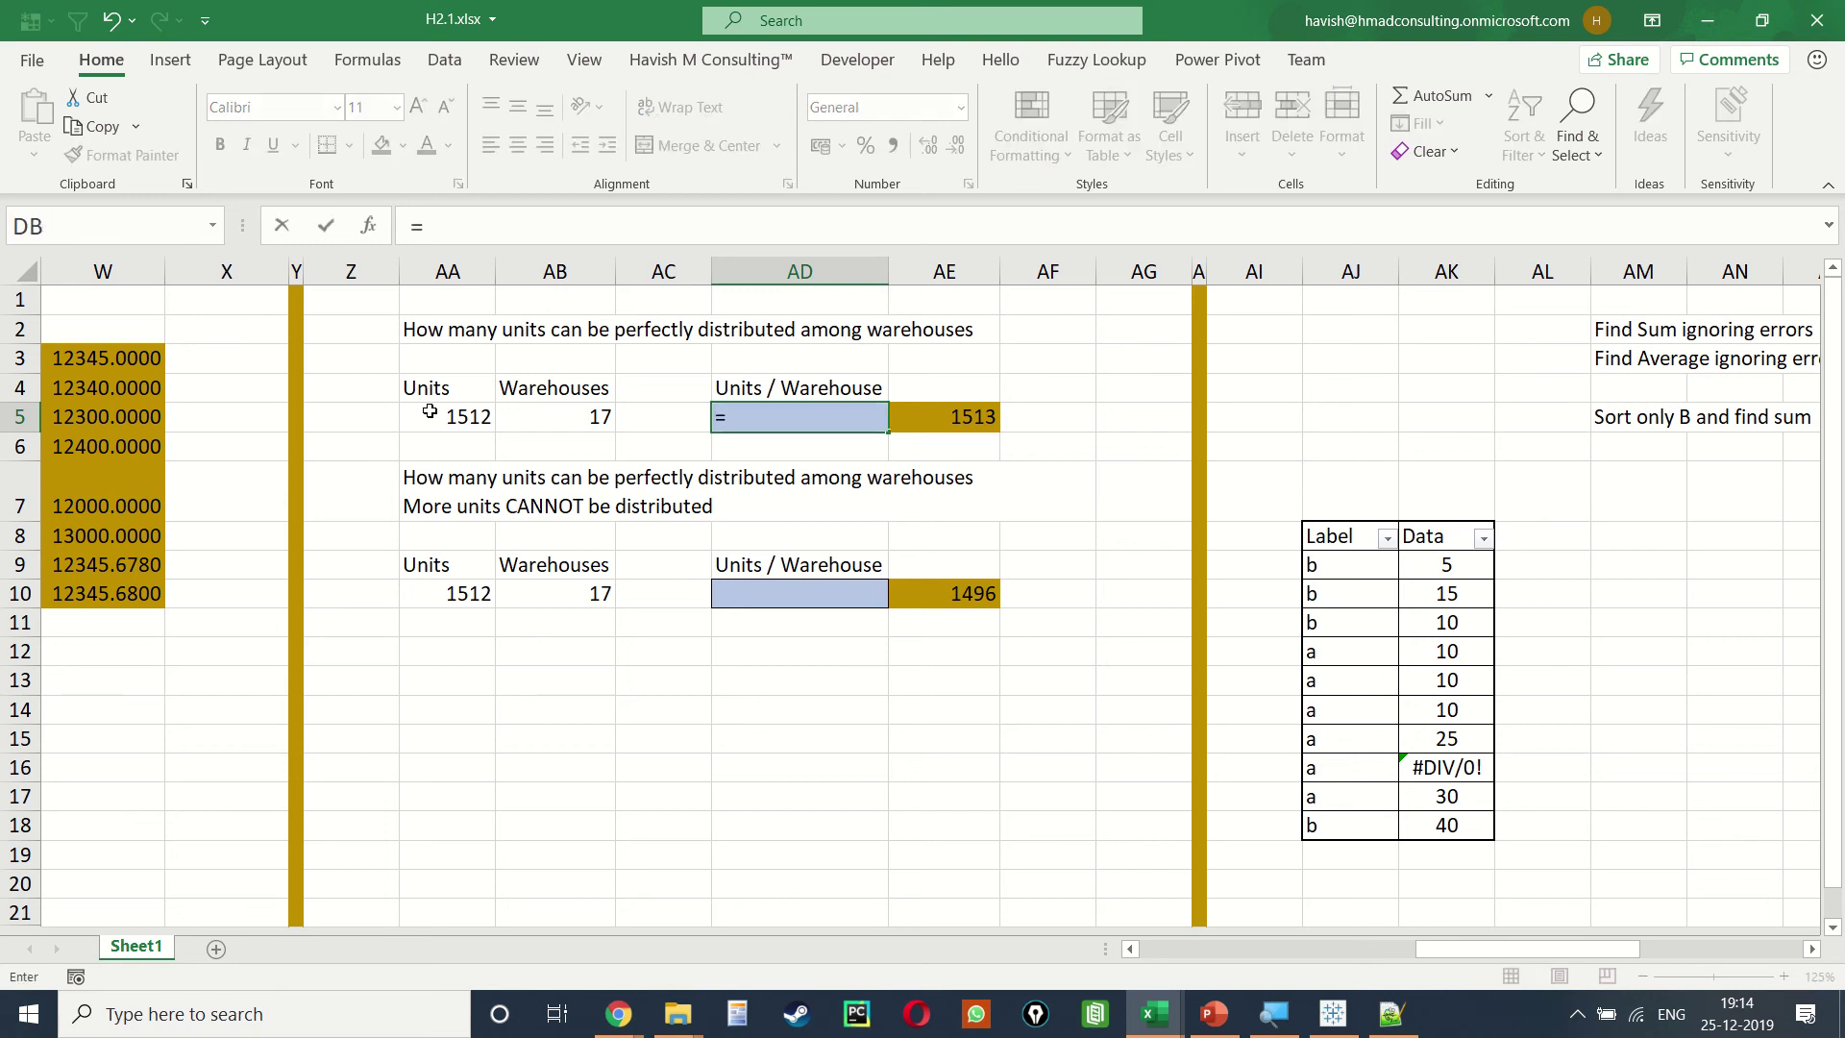
pyautogui.write('mro')
pyautogui.press('Tab')
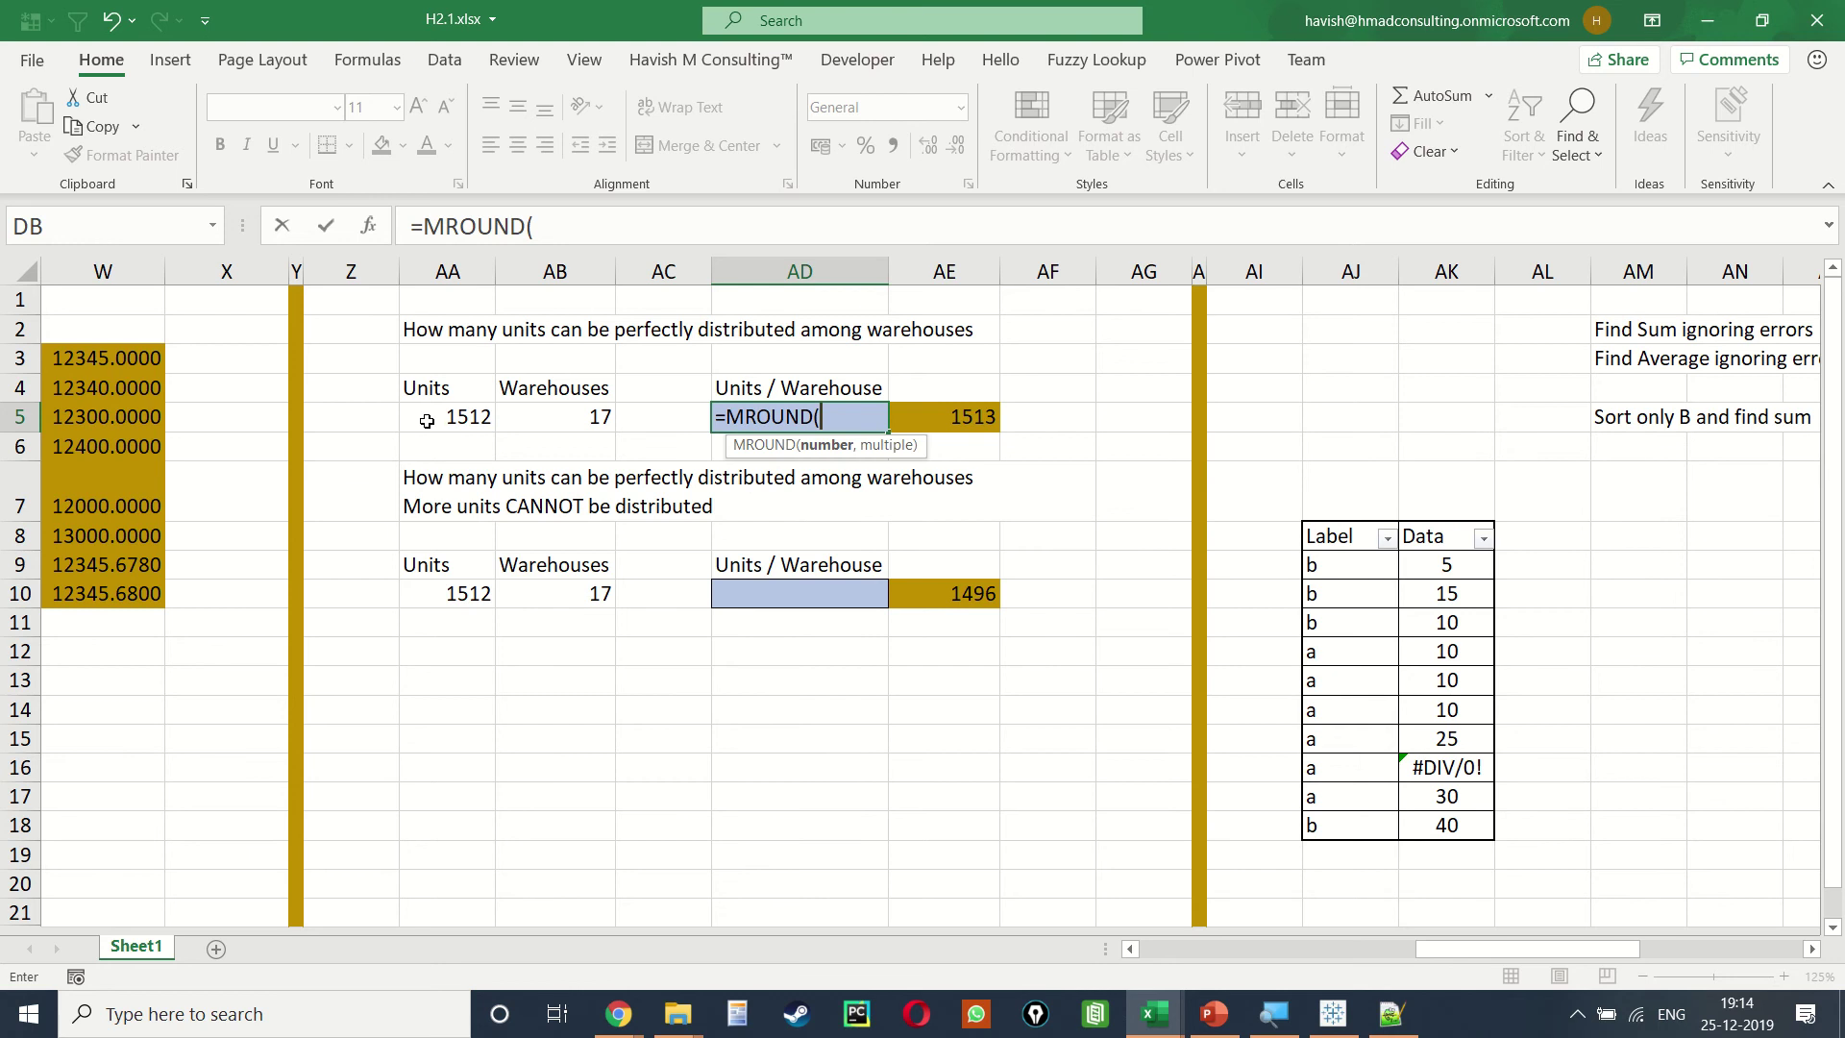
pyautogui.click(426, 421)
pyautogui.write(',')
pyautogui.press('Left')
pyautogui.press('Left')
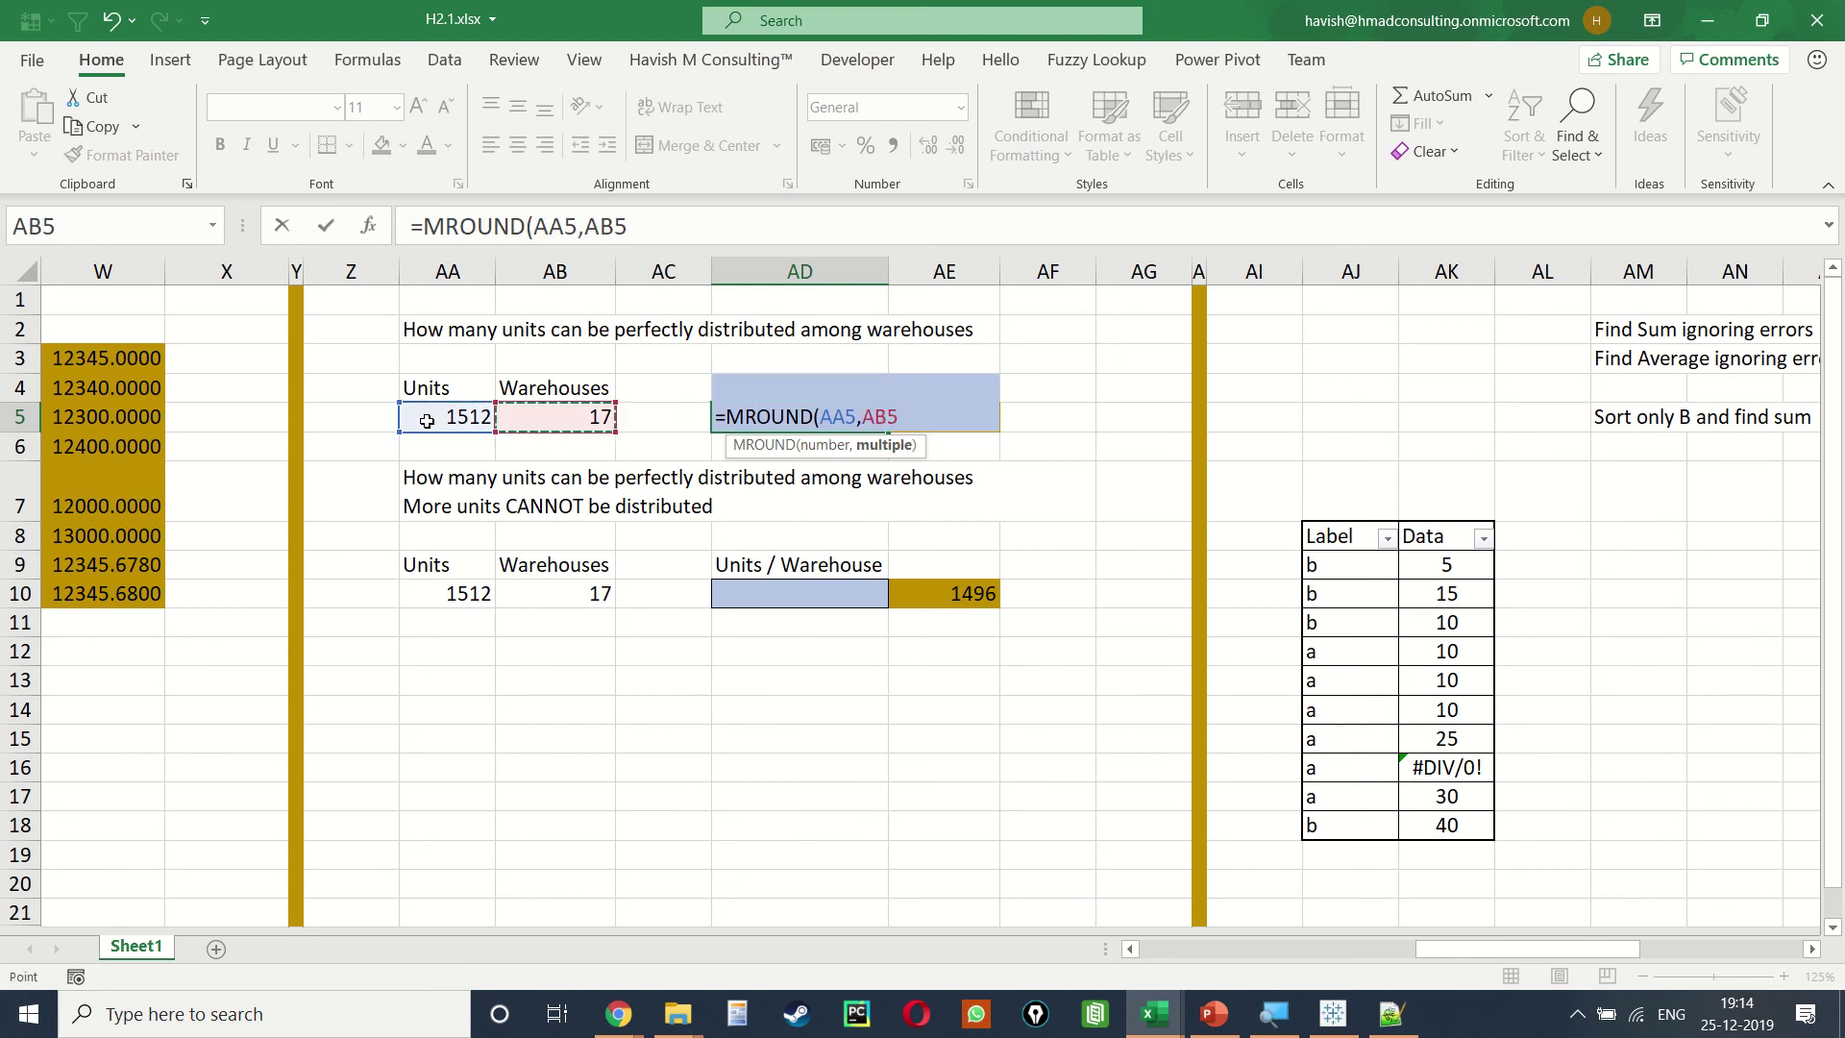
pyautogui.write(')')
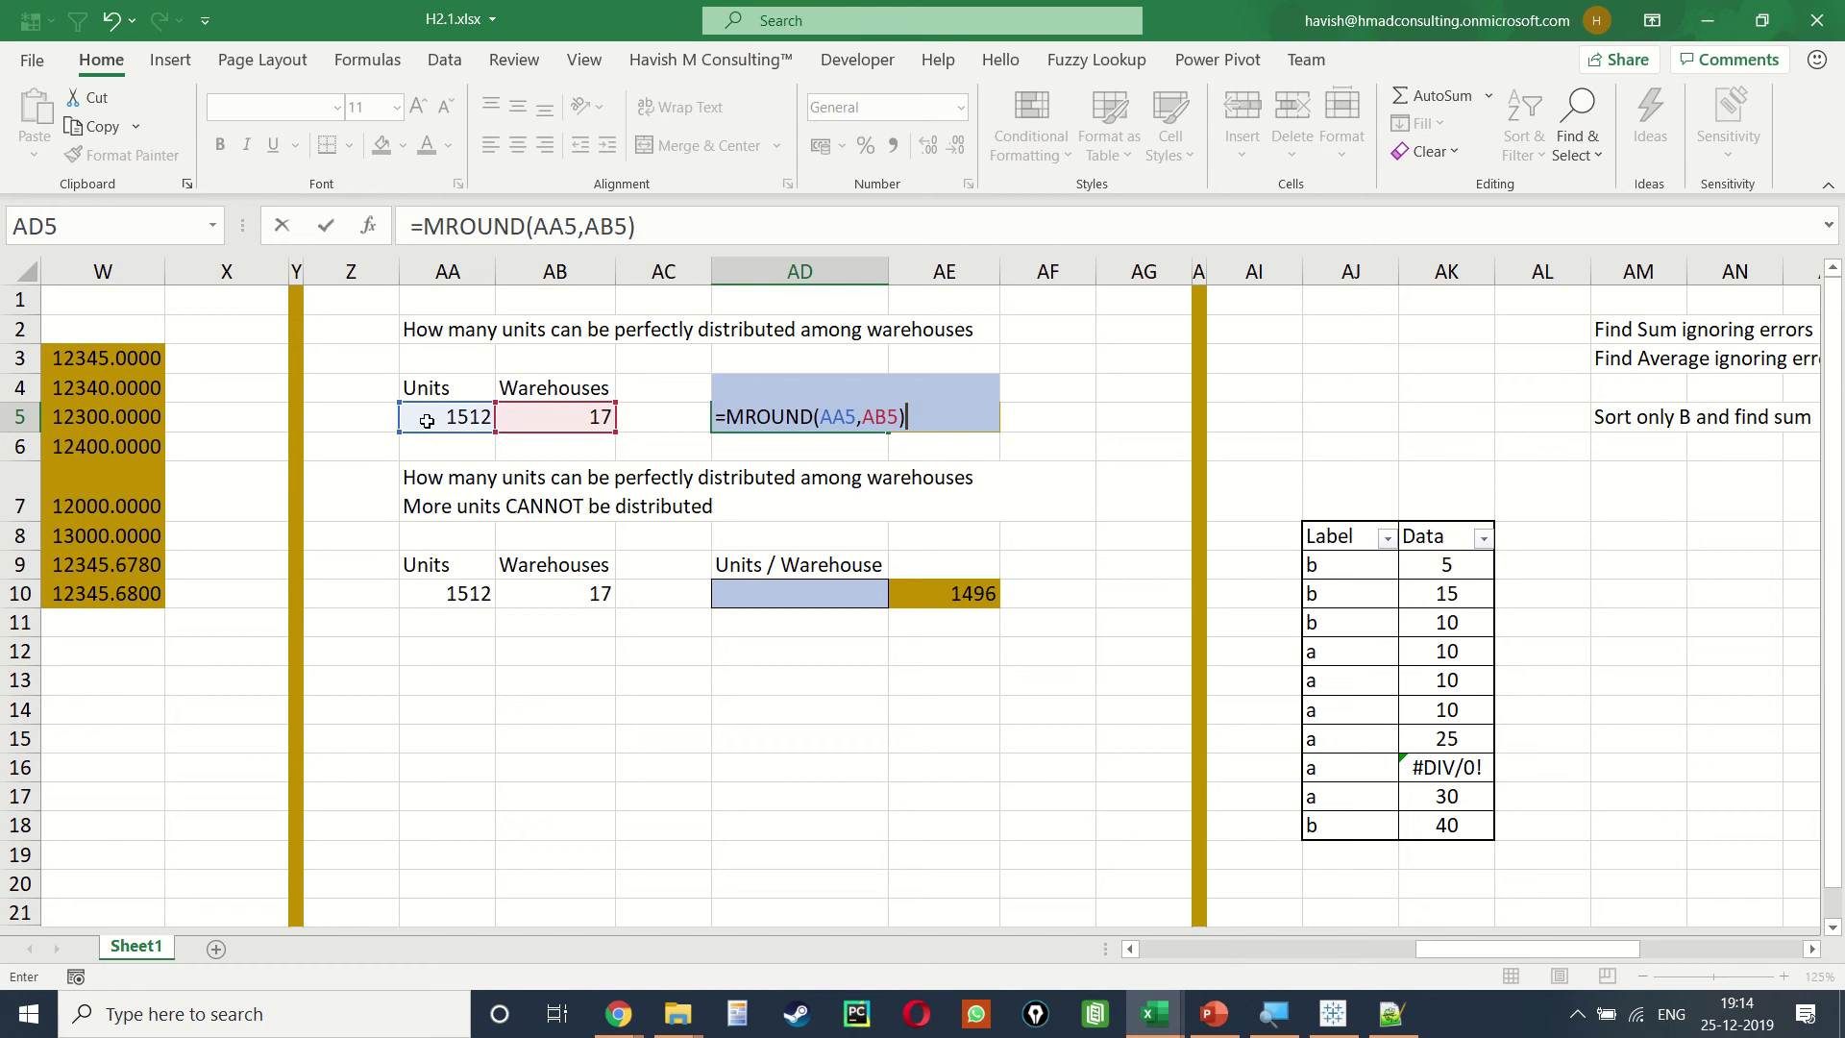
pyautogui.press('Return')
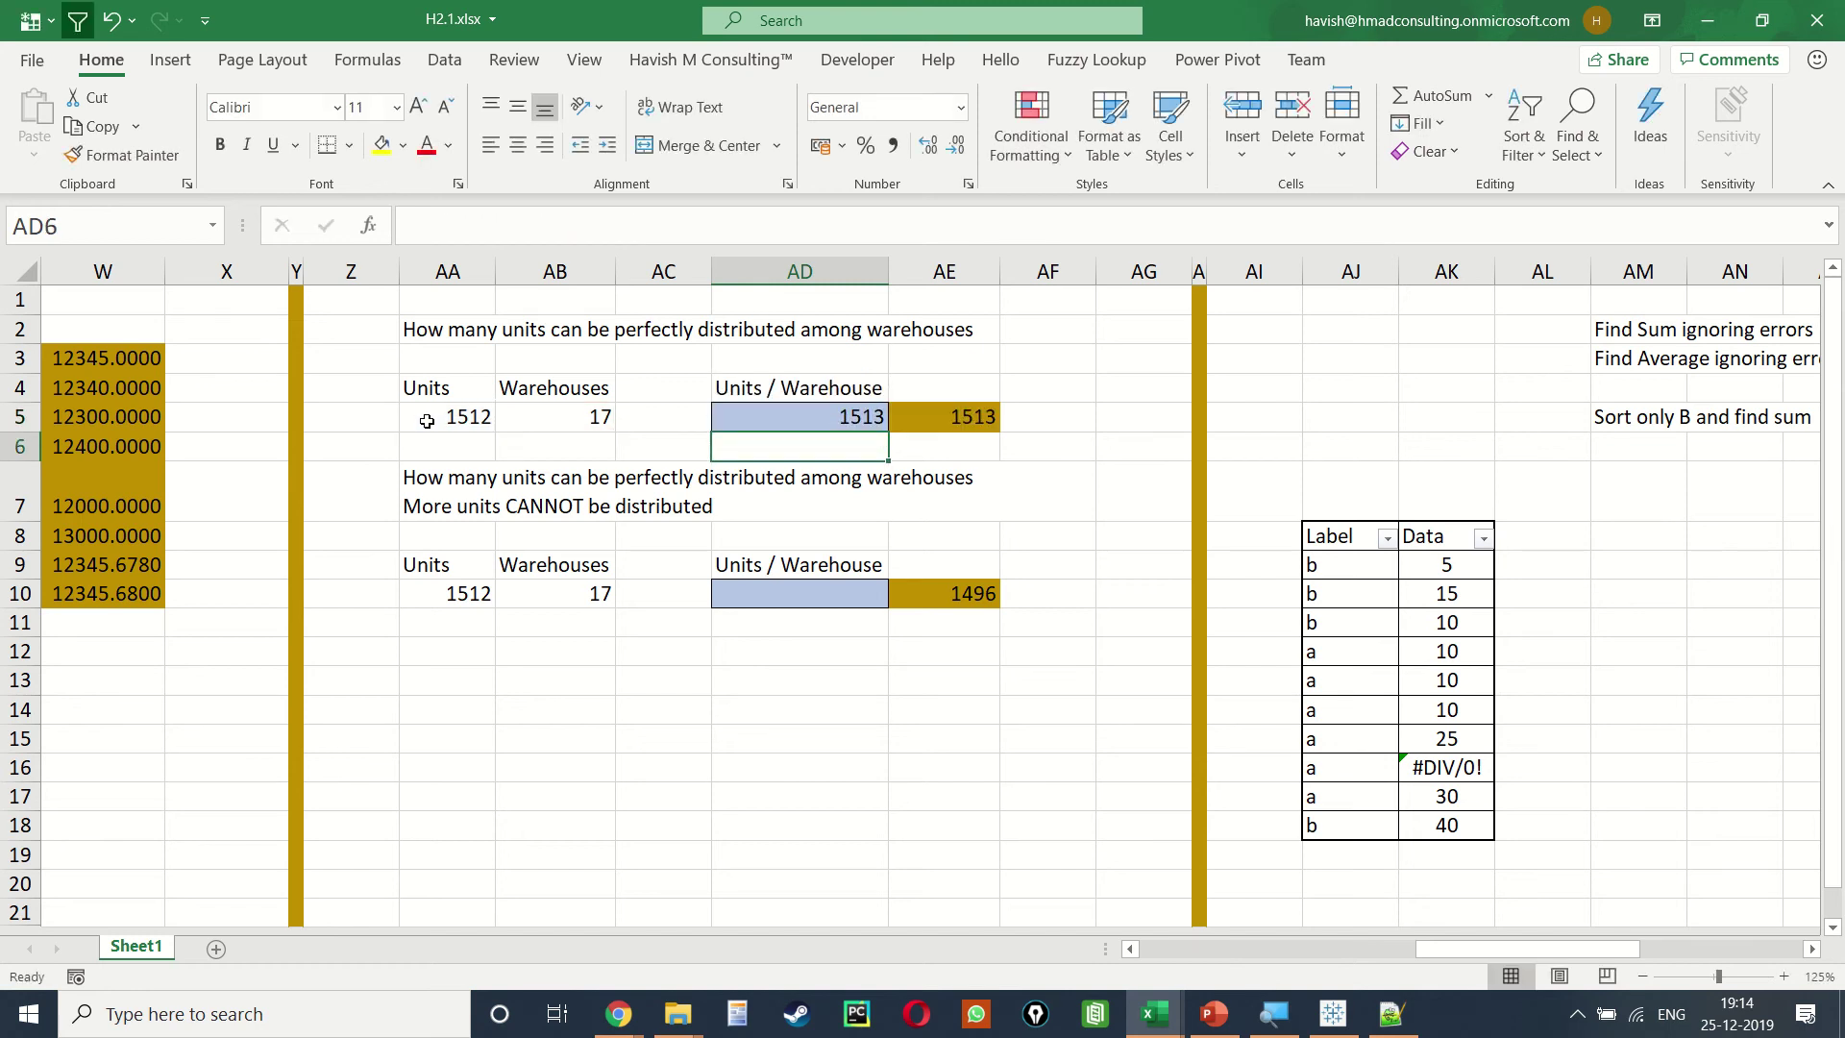
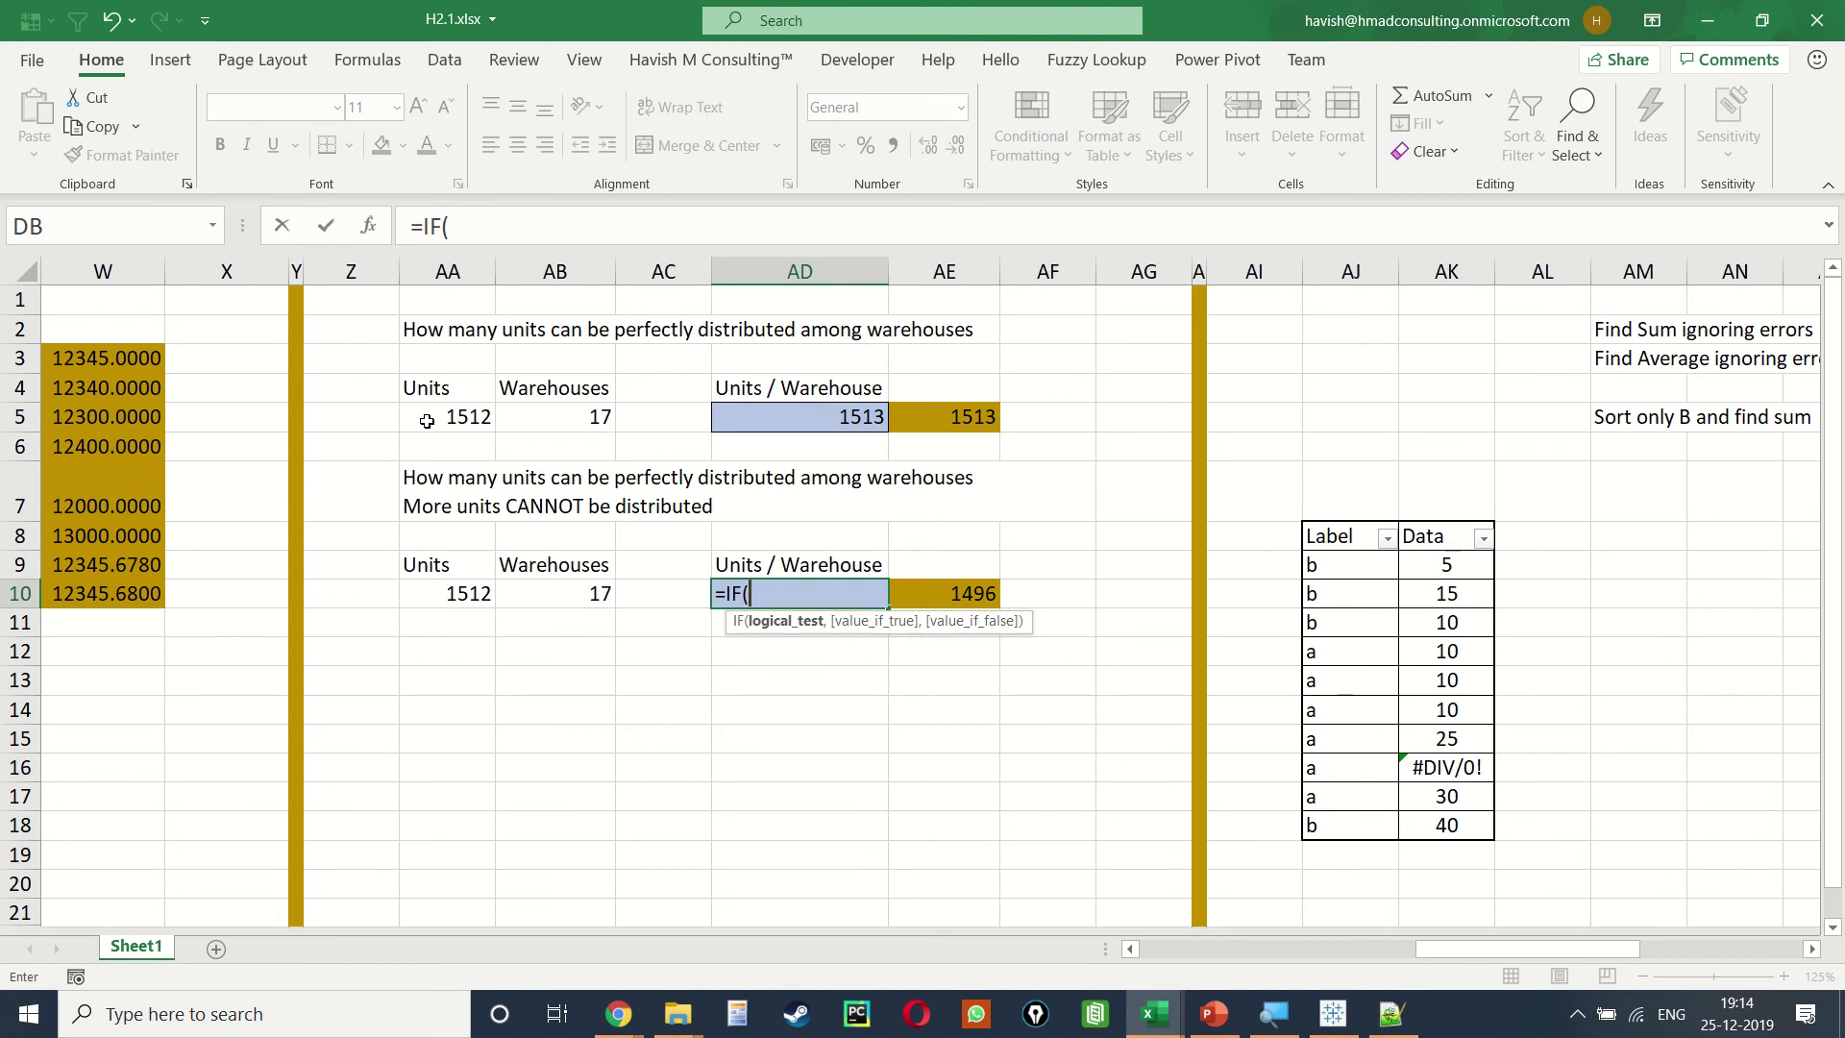
# Step: Write the logical test of the IF formula in AD10 as MROUND(AA10/AB10)>AA10, ending with a line break
pyautogui.write('mr')
pyautogui.press('Tab')
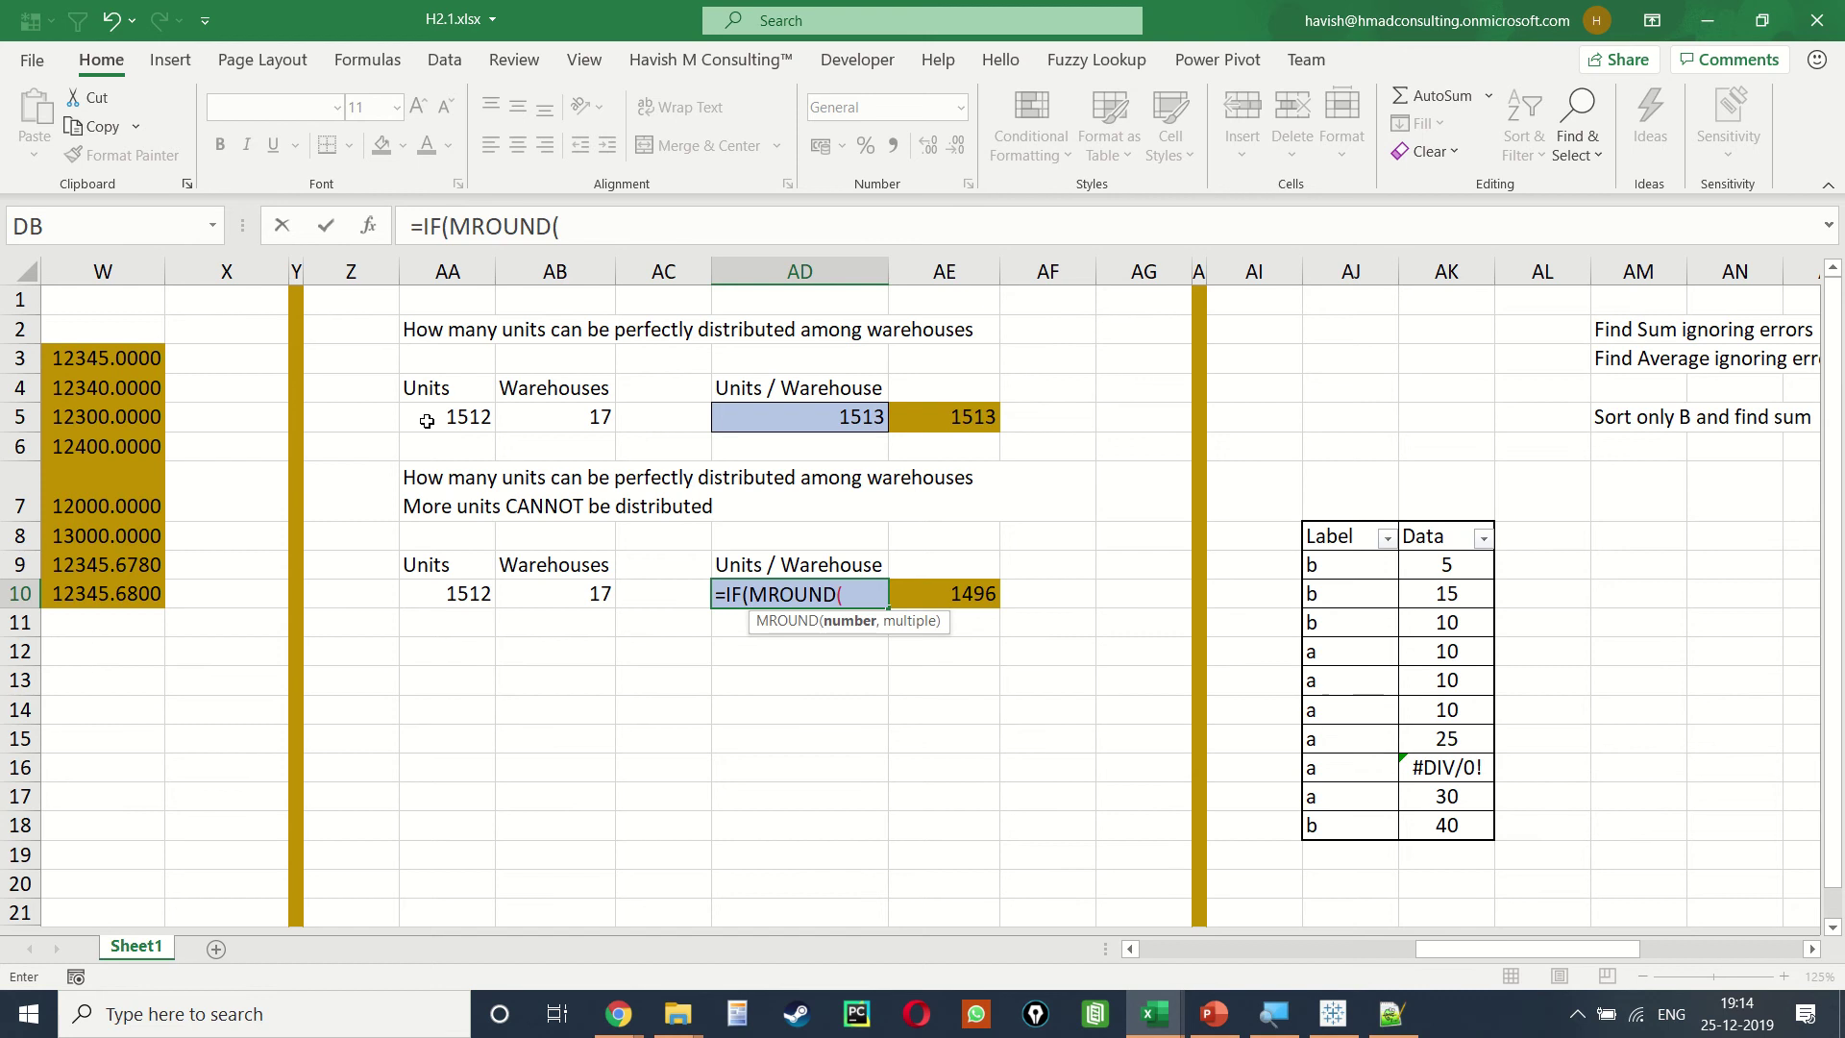
pyautogui.press('Left')
pyautogui.press('Left')
pyautogui.press('Left')
pyautogui.write('.')
pyautogui.press('Left')
pyautogui.press('Left')
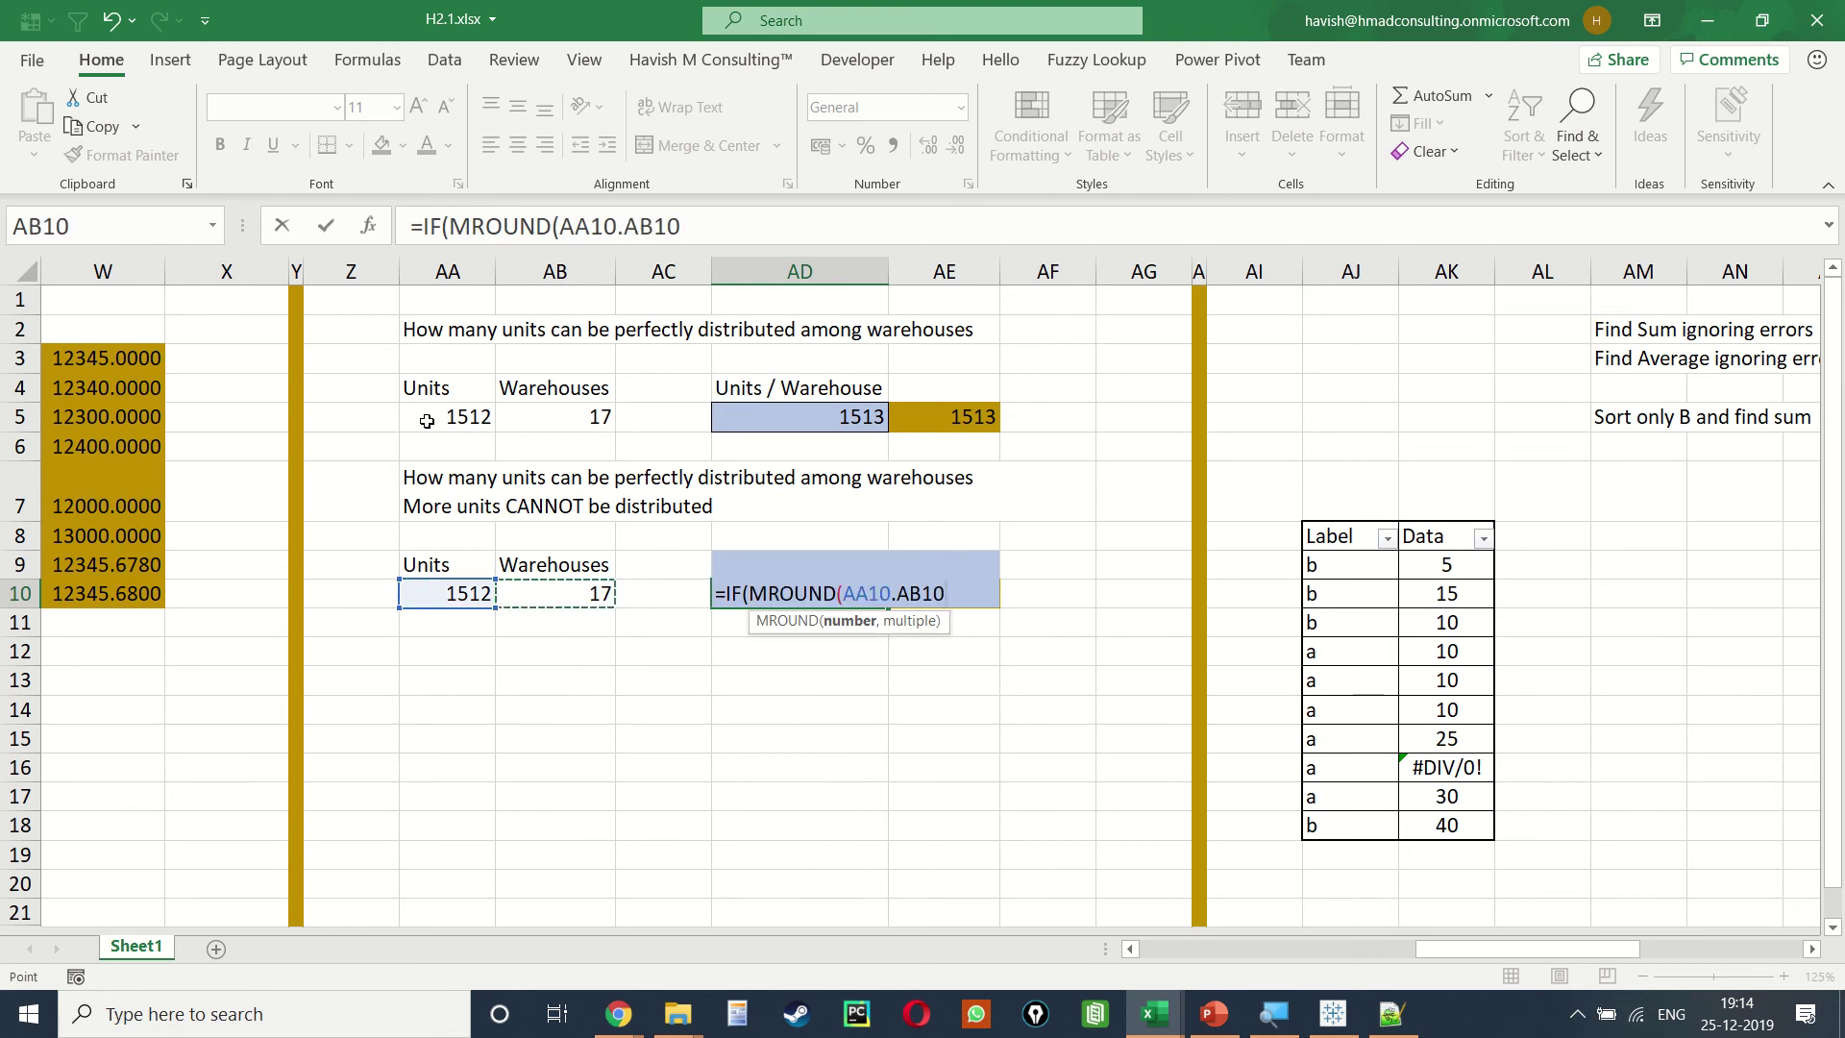
pyautogui.press('BackSpace')
pyautogui.press('BackSpace')
pyautogui.press('BackSpace')
pyautogui.press('BackSpace')
pyautogui.press('BackSpace')
pyautogui.write('/')
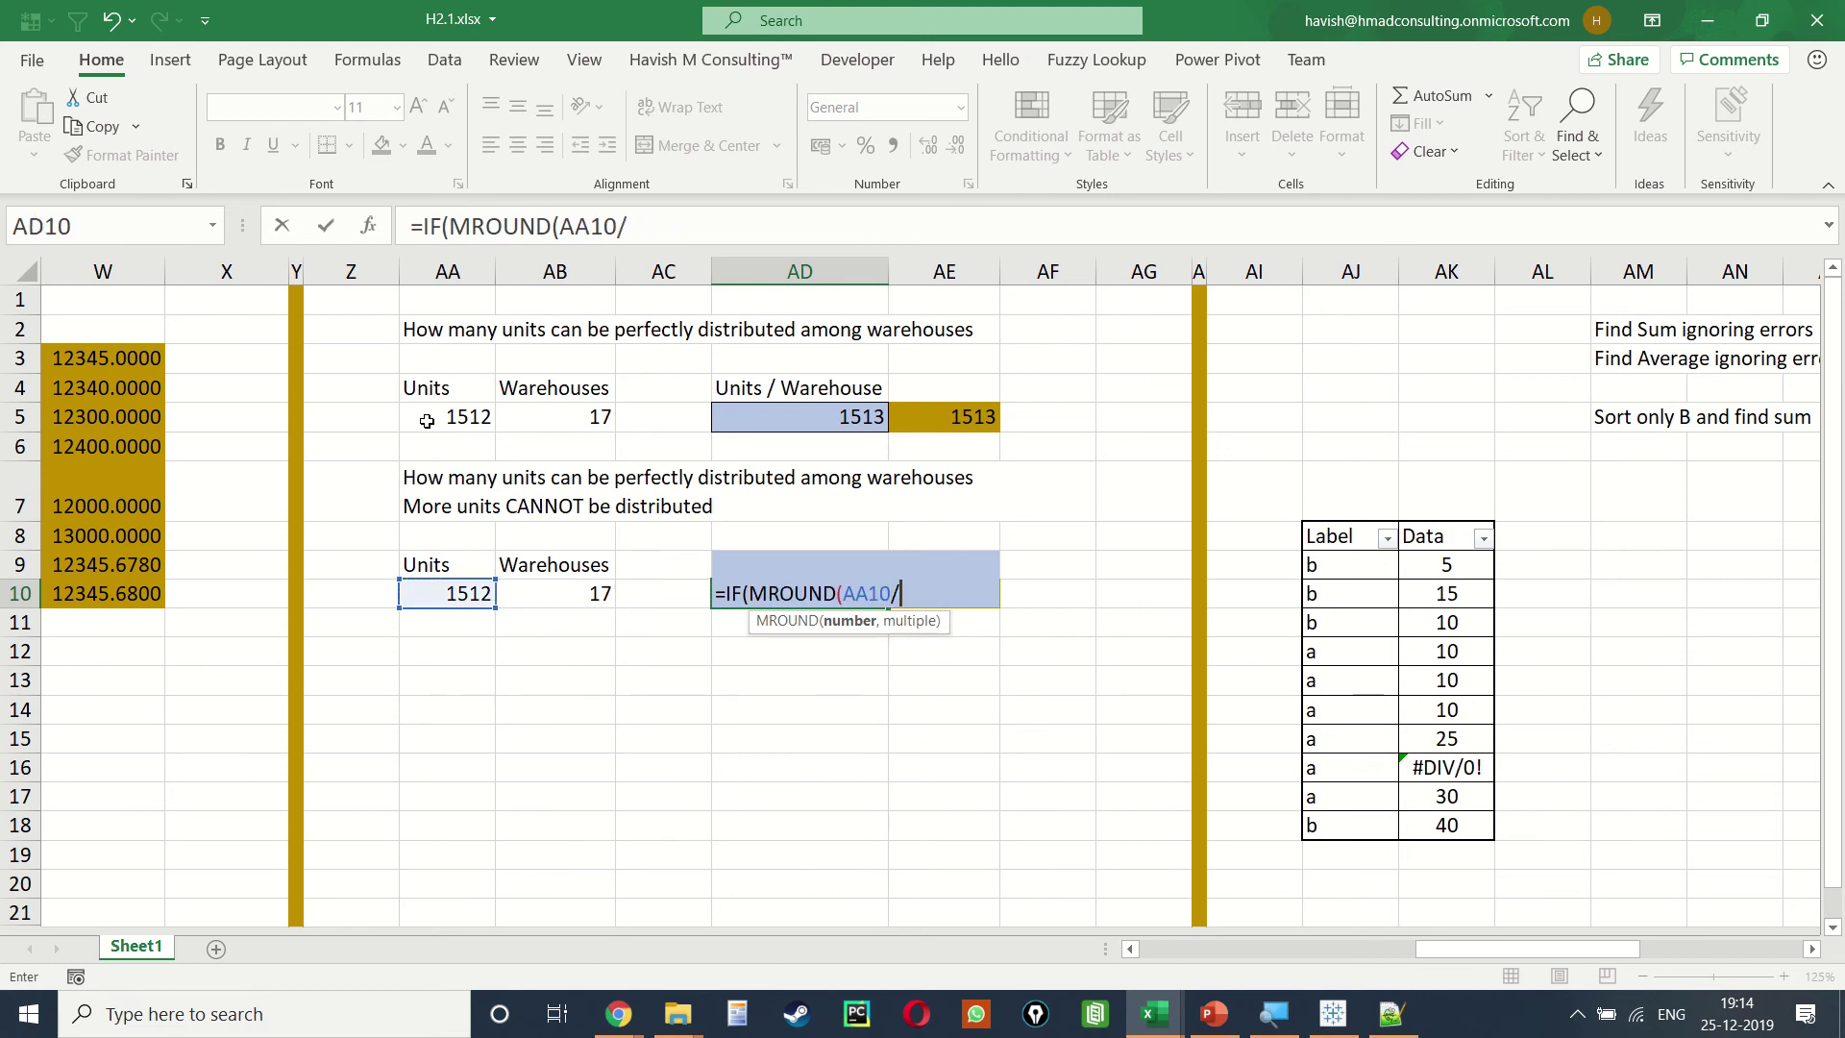
pyautogui.press('Left')
pyautogui.press('Left')
pyautogui.write(')')
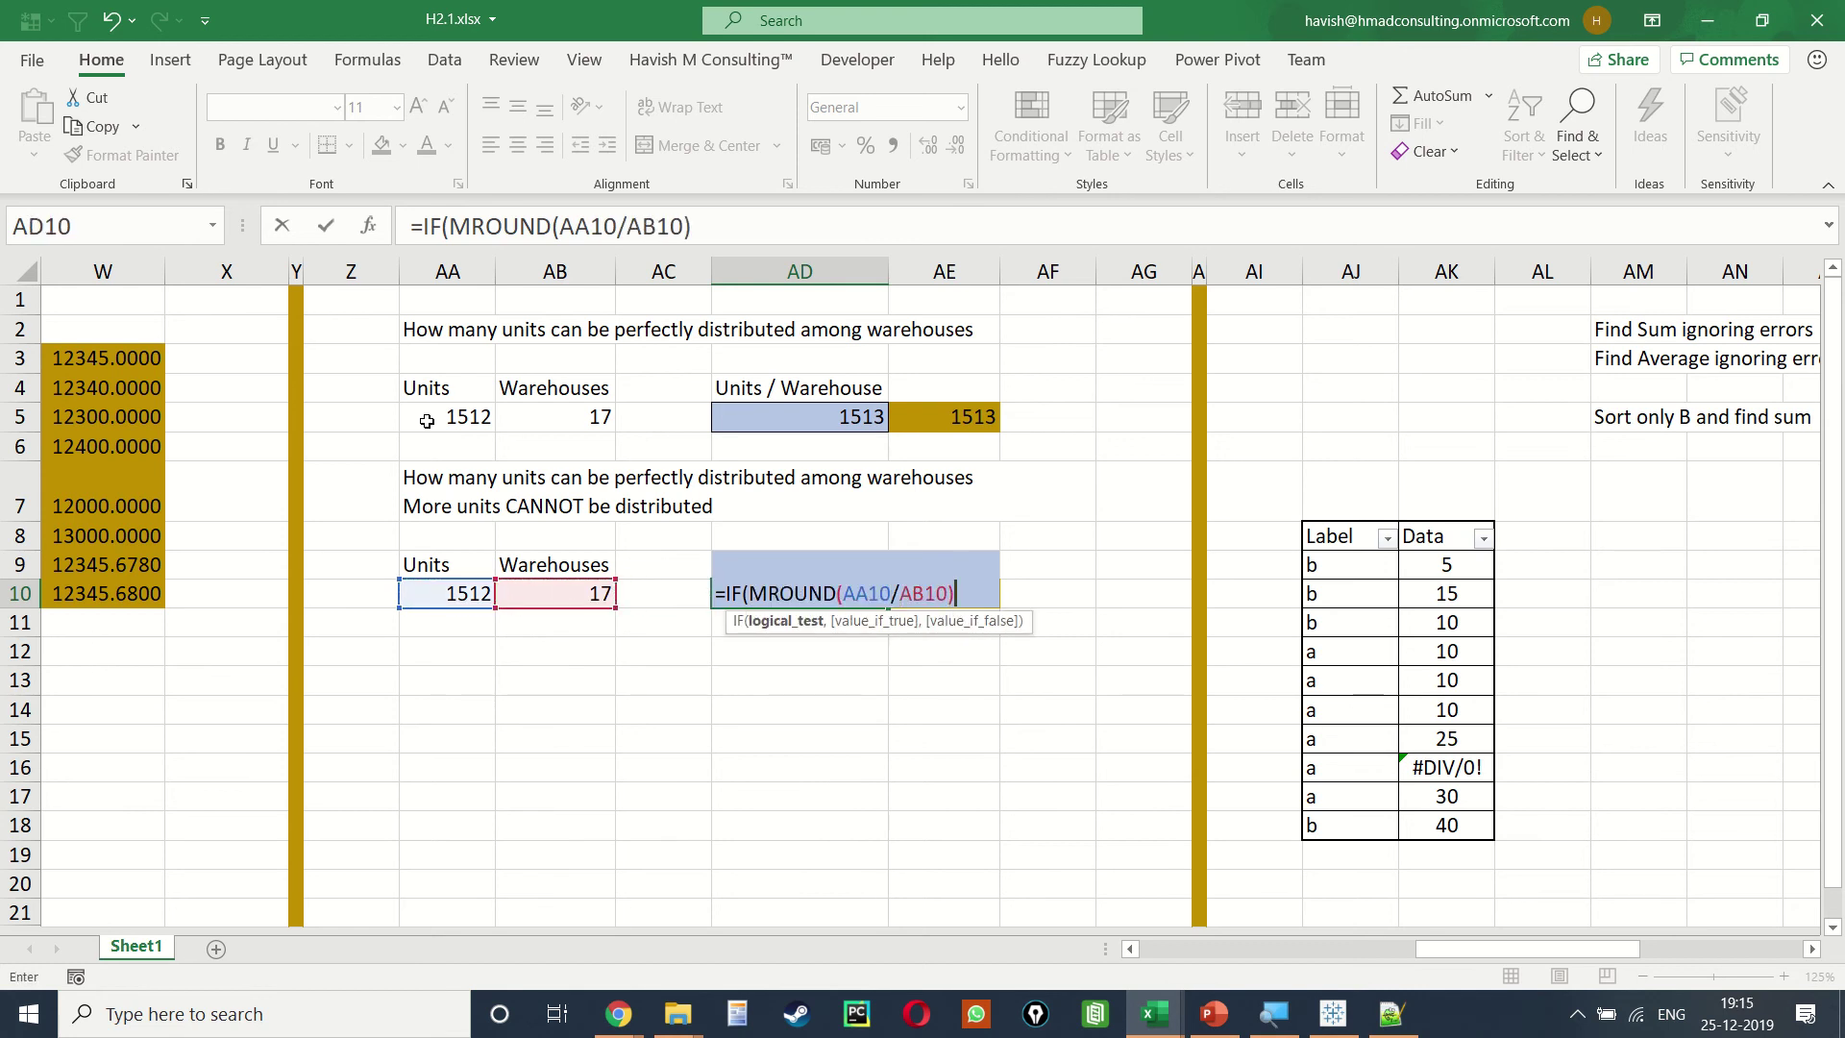
pyautogui.write('>')
pyautogui.click(433, 601)
pyautogui.write(',')
pyautogui.hotkey('alt', 'Return')
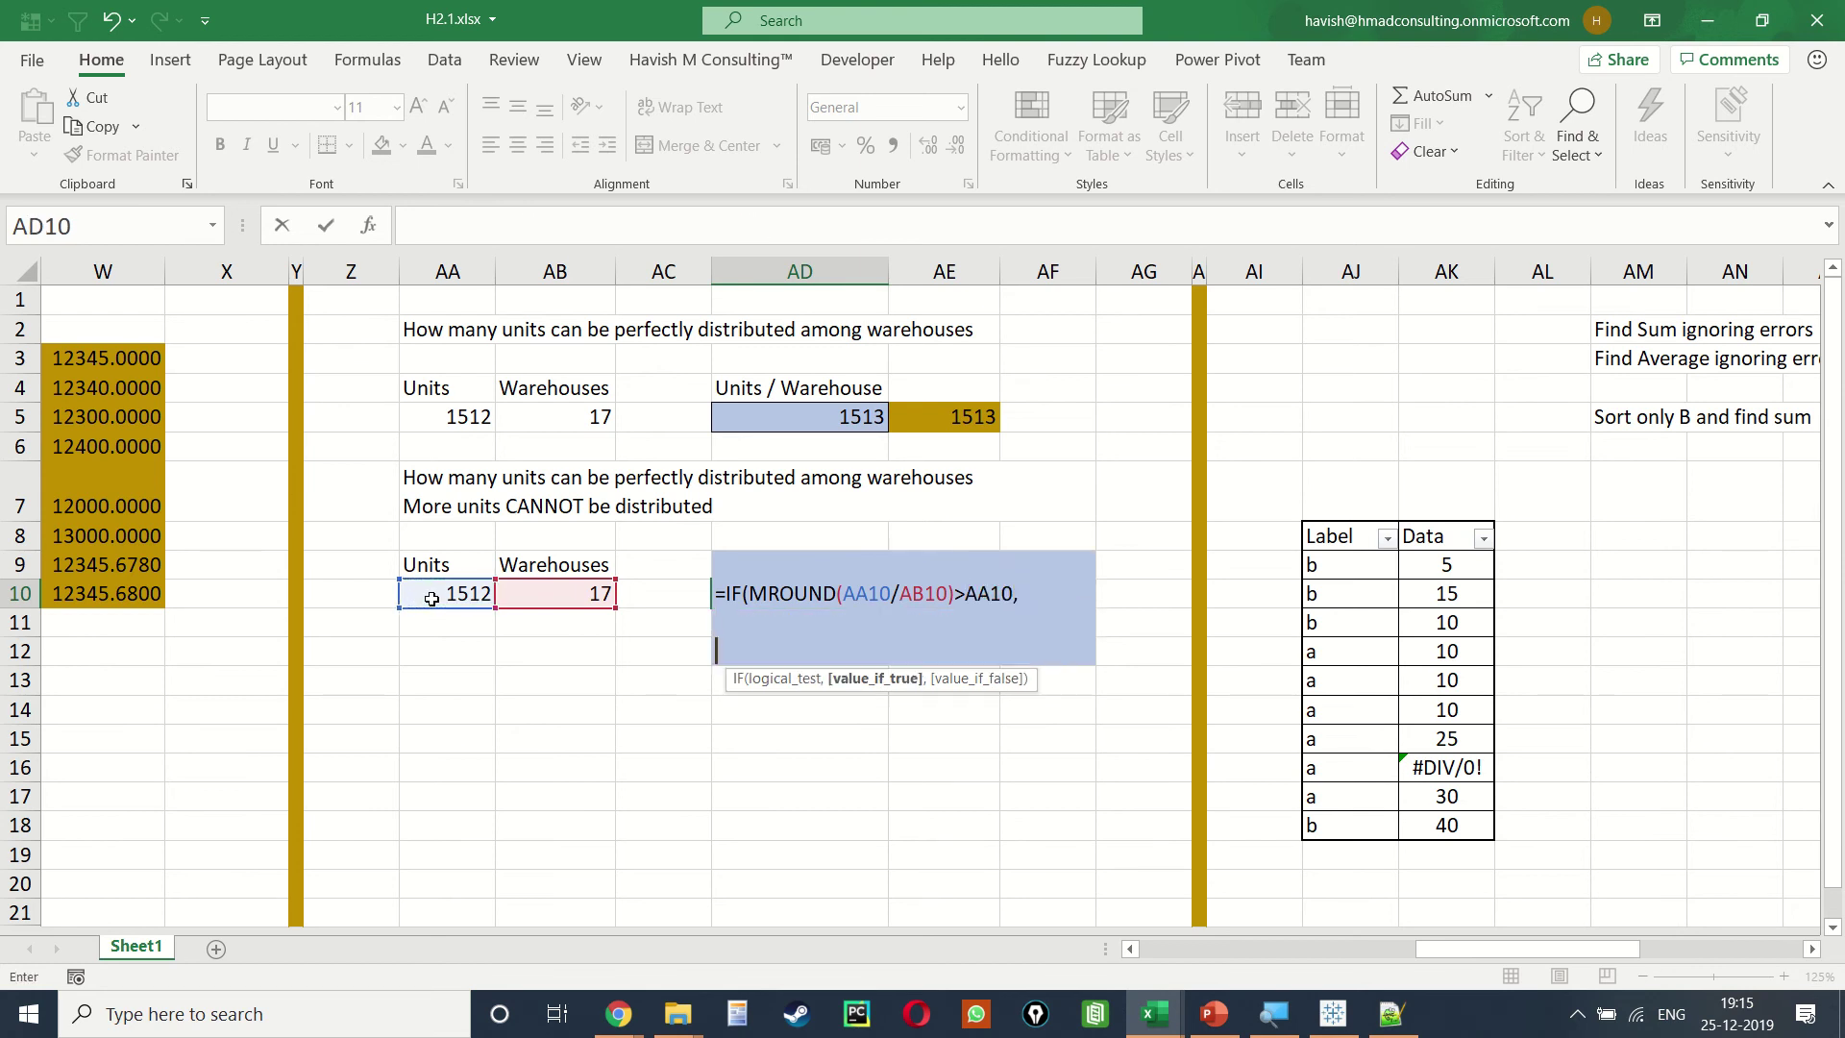
# Step: Add MROUND(AA10/AB10)-AB10 on its own line as the value-if-true argument of the IF formula in AD10
pyautogui.write('m')
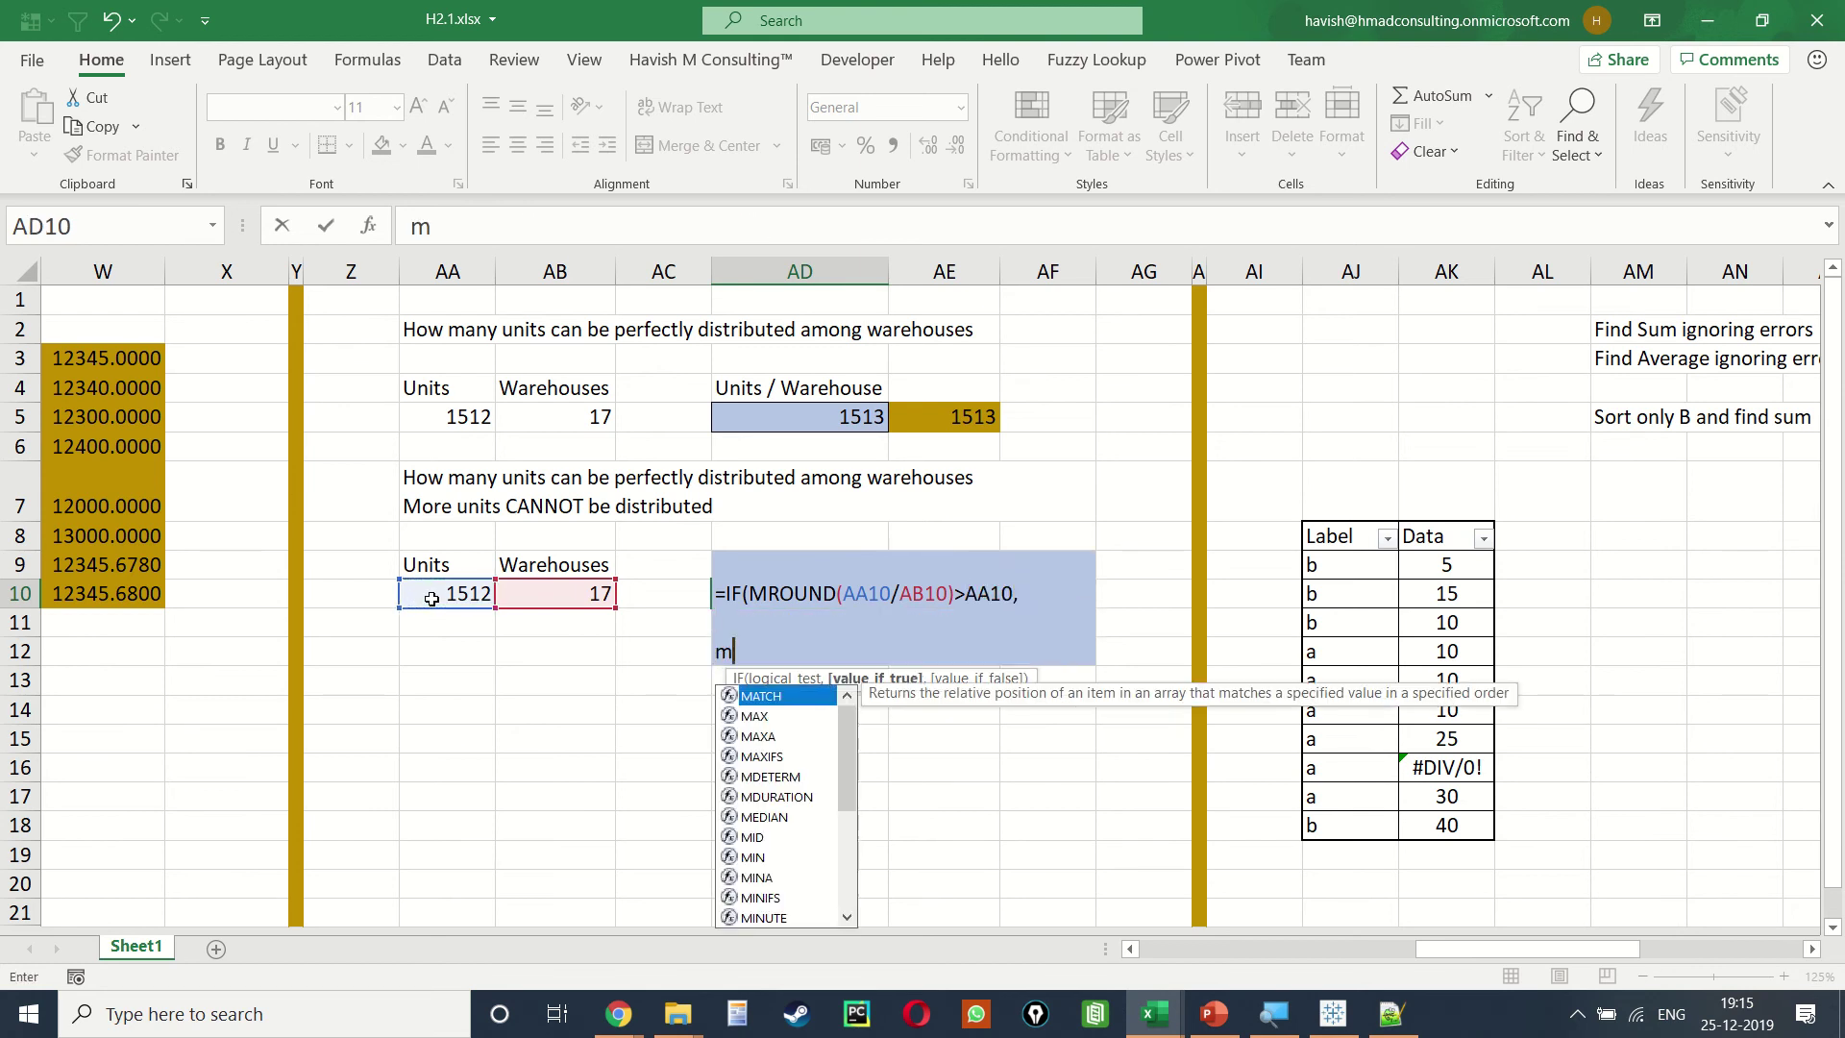
pyautogui.press('Down')
pyautogui.press('Down')
pyautogui.press('Down')
pyautogui.press('Down')
pyautogui.press('Down')
pyautogui.write('r')
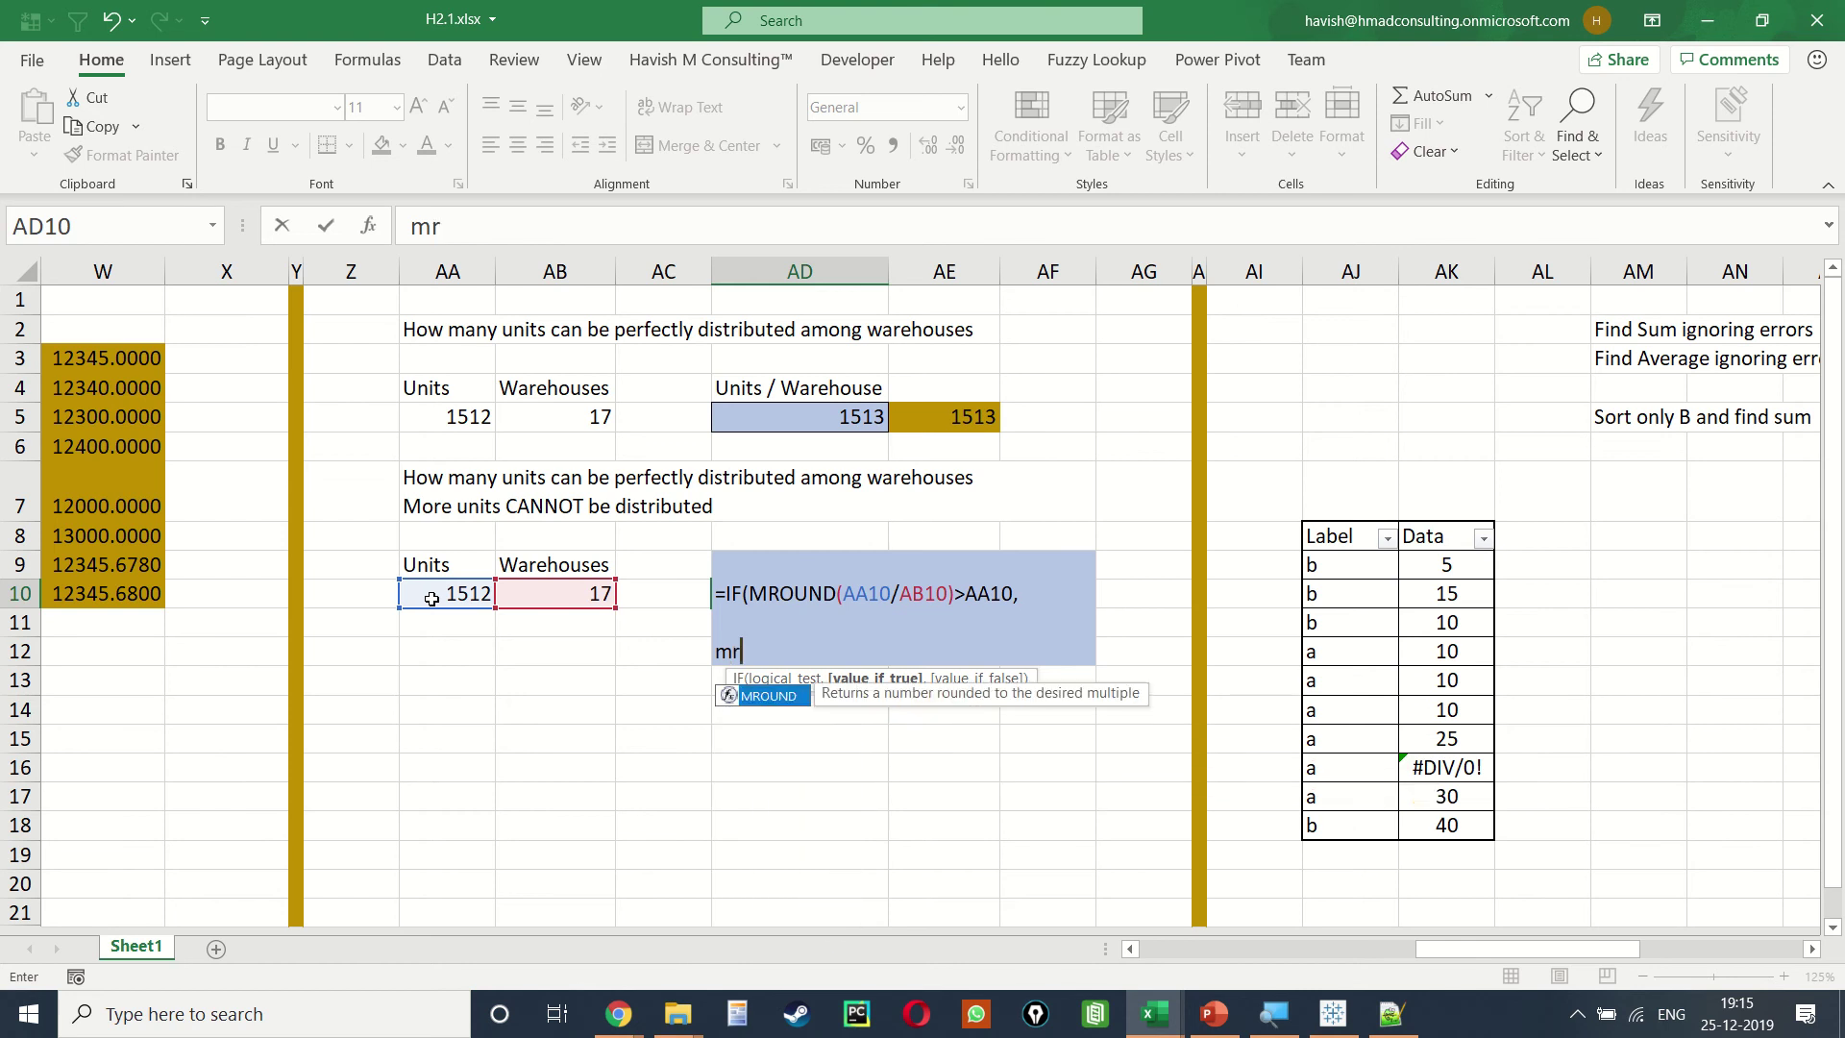
pyautogui.press('Tab')
pyautogui.write('aa10/')
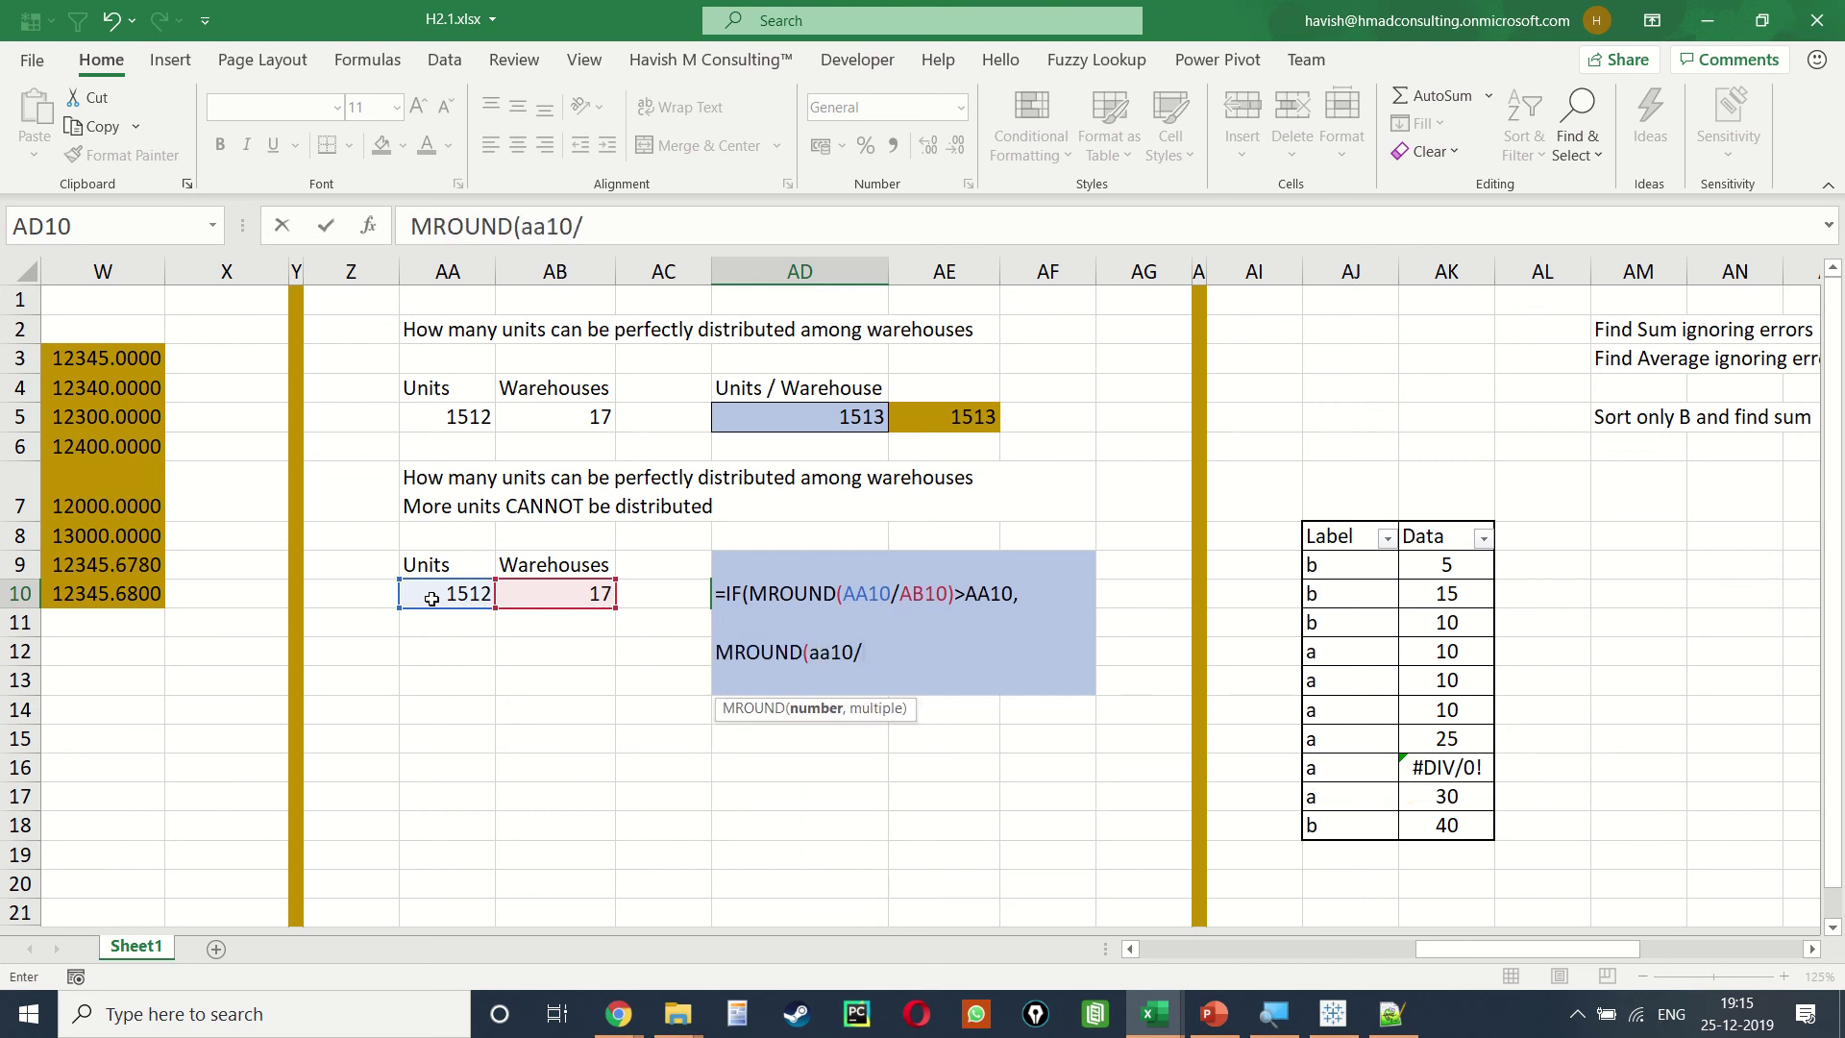
pyautogui.click(536, 587)
pyautogui.write(')-')
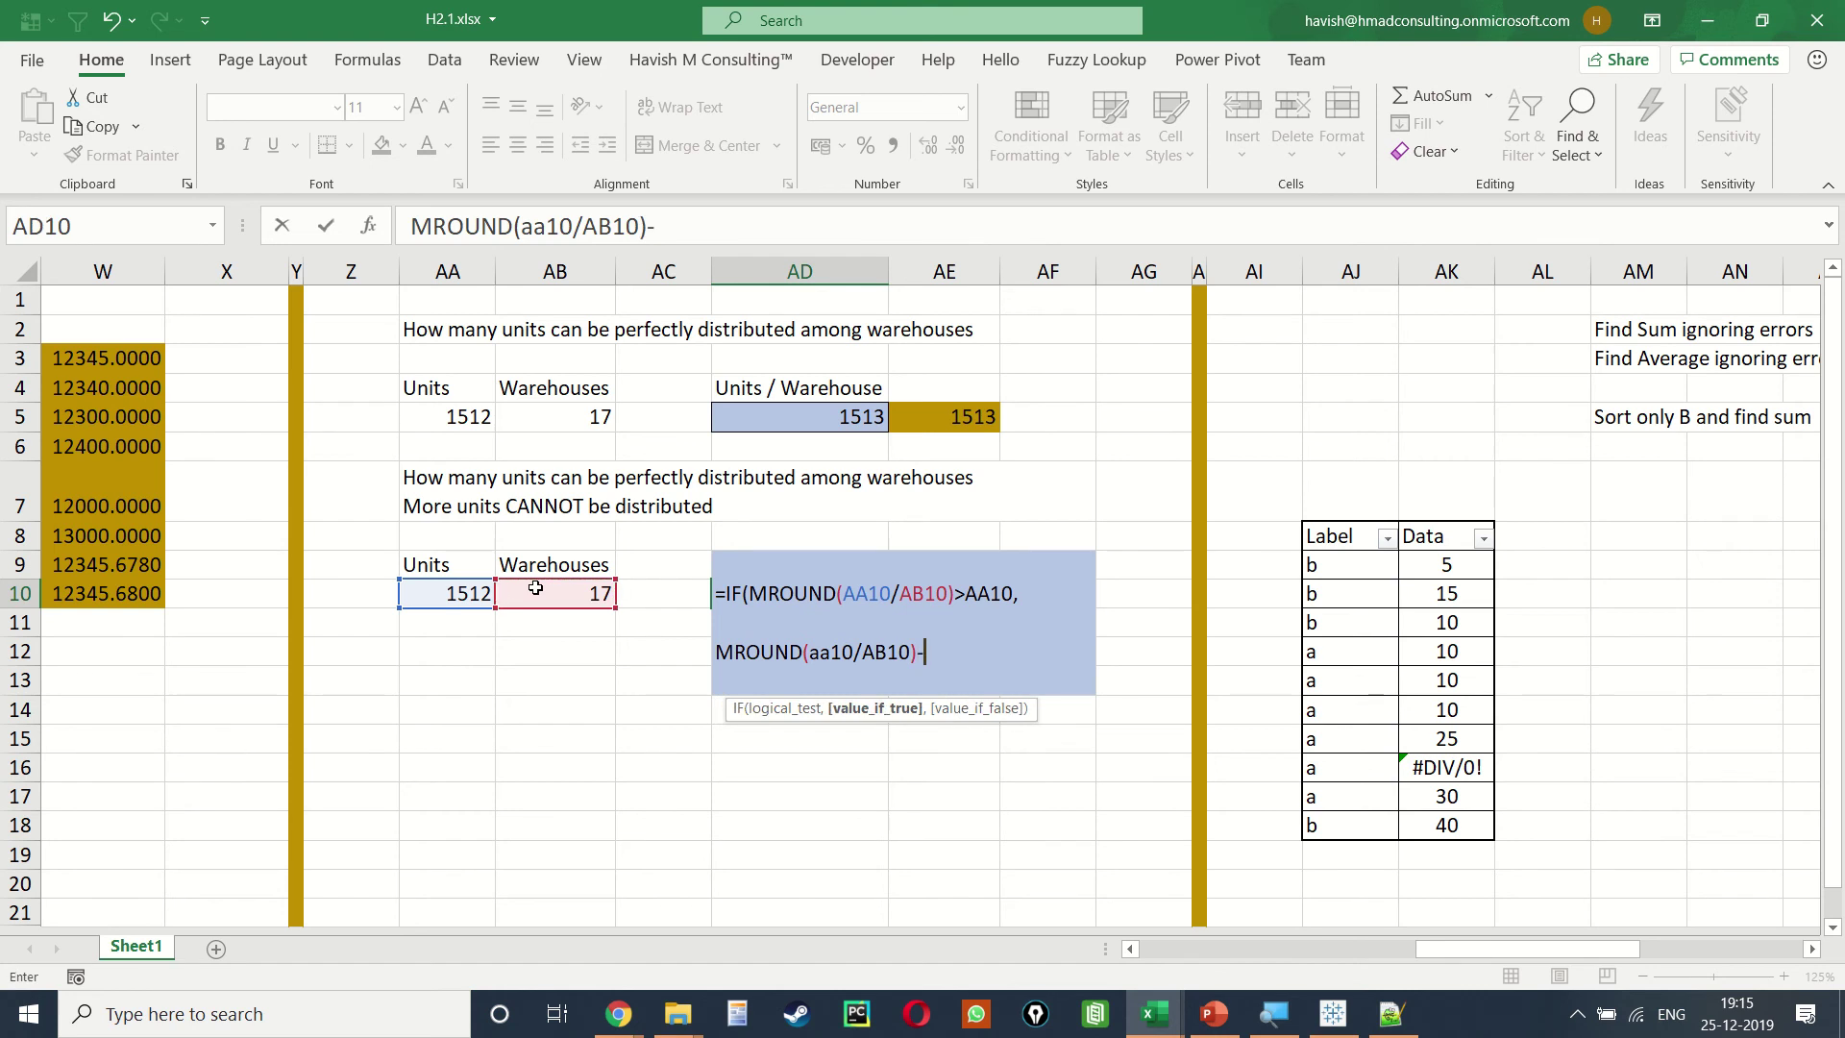
pyautogui.click(566, 592)
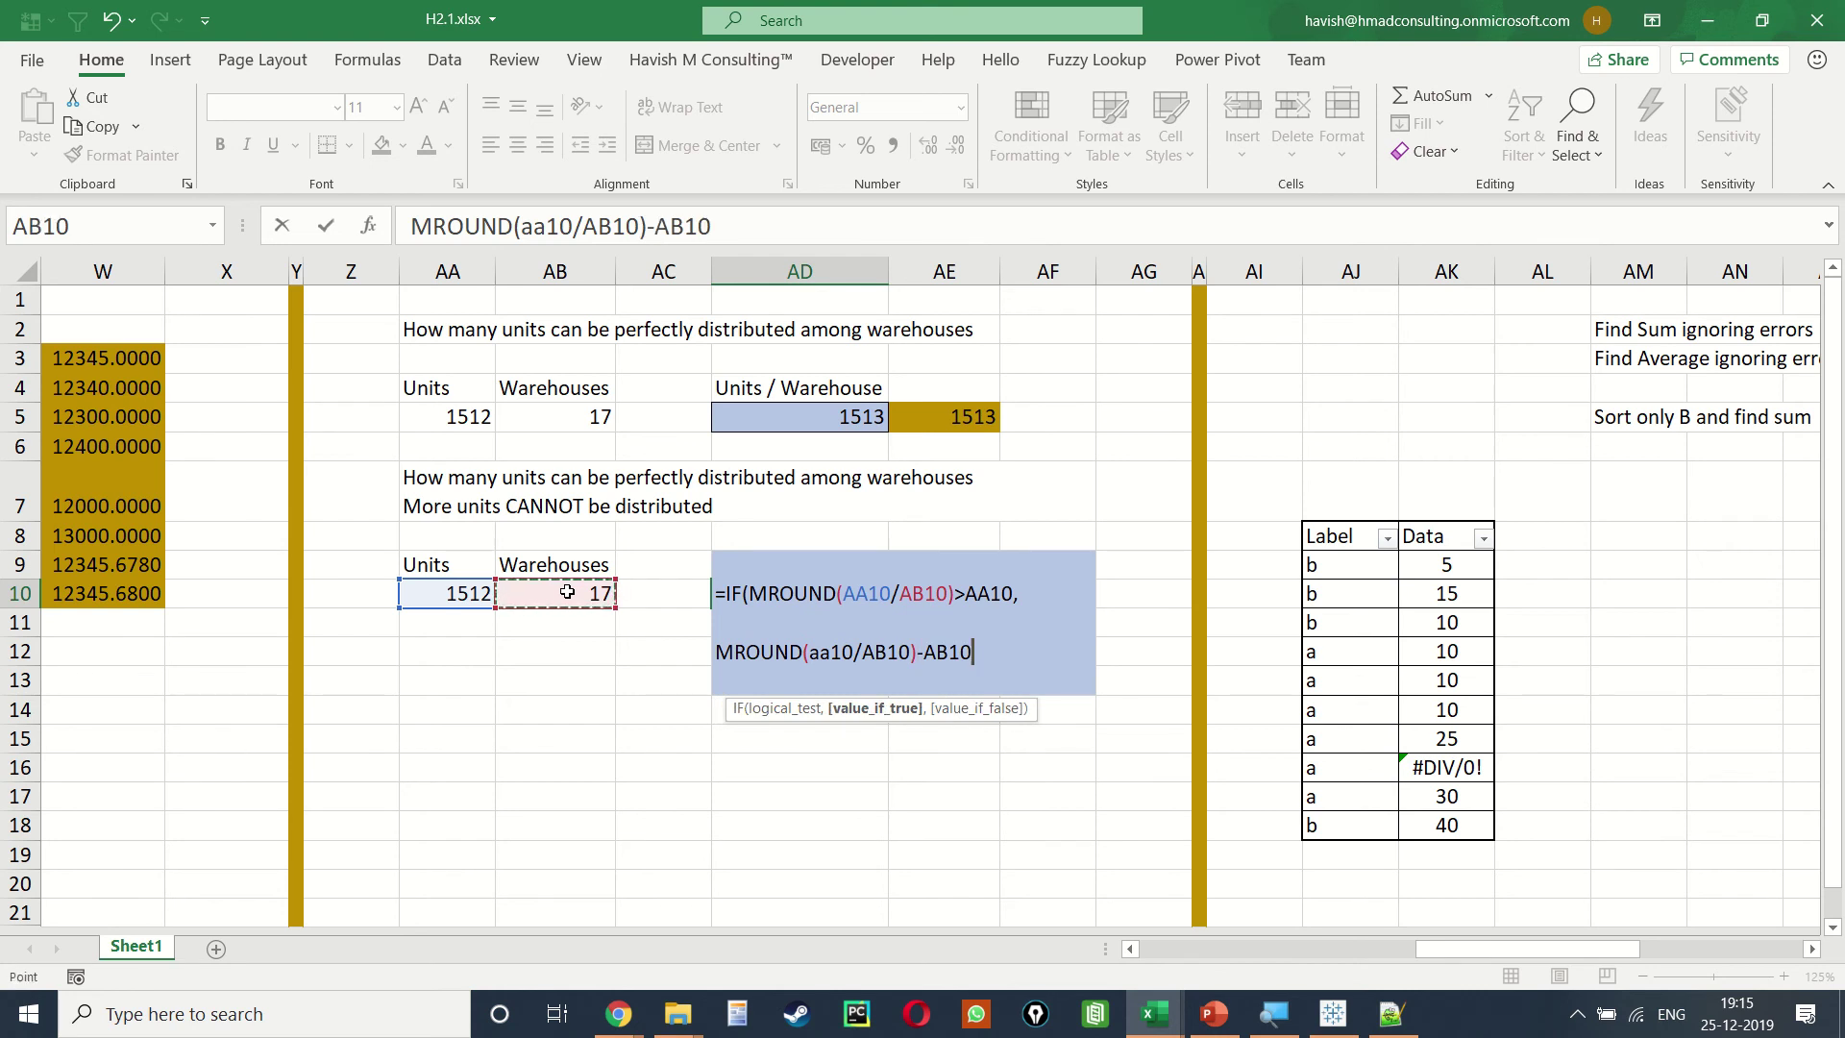
pyautogui.write(',')
pyautogui.hotkey('alt', 'Return')
pyautogui.hotkey('alt', 'Return')
# Step: Add MROUND(AA10/AB10) as the value-if-false argument in AD10, close the formula and try to enter it
pyautogui.write('mr')
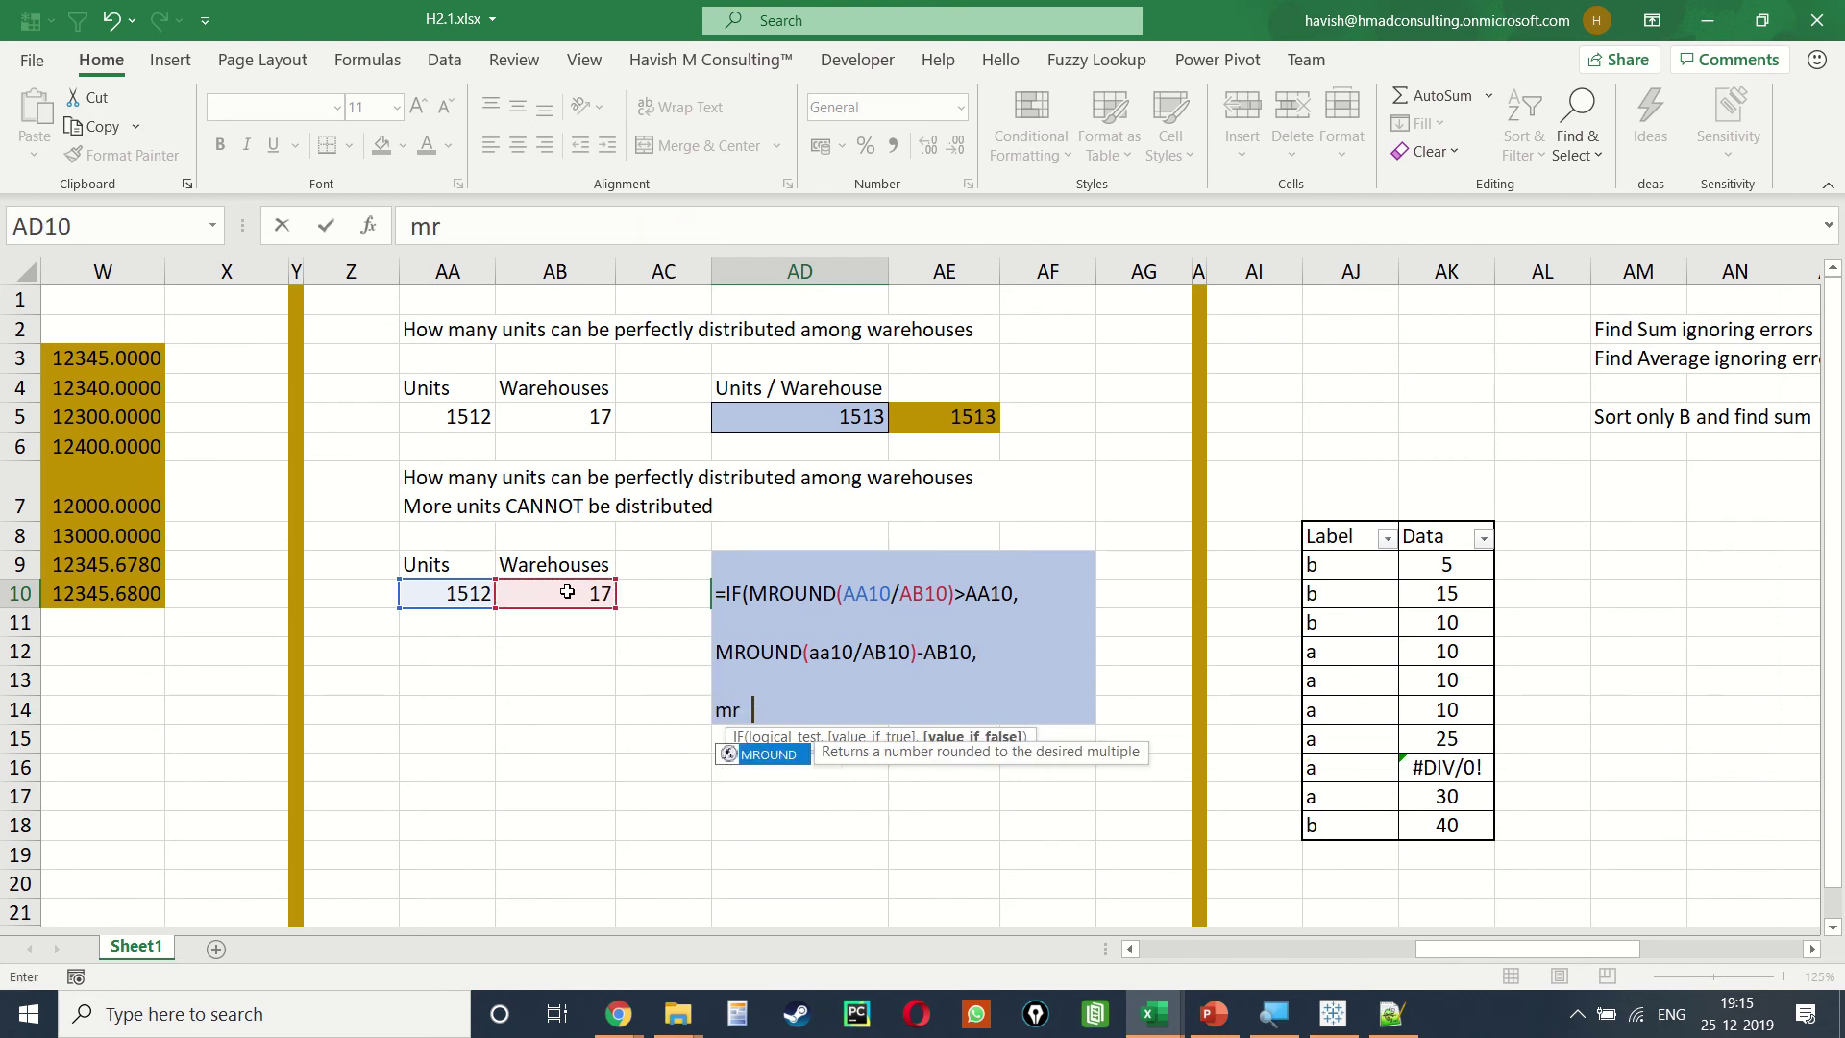
pyautogui.write('ound')
pyautogui.press('Tab')
pyautogui.write('aa10')
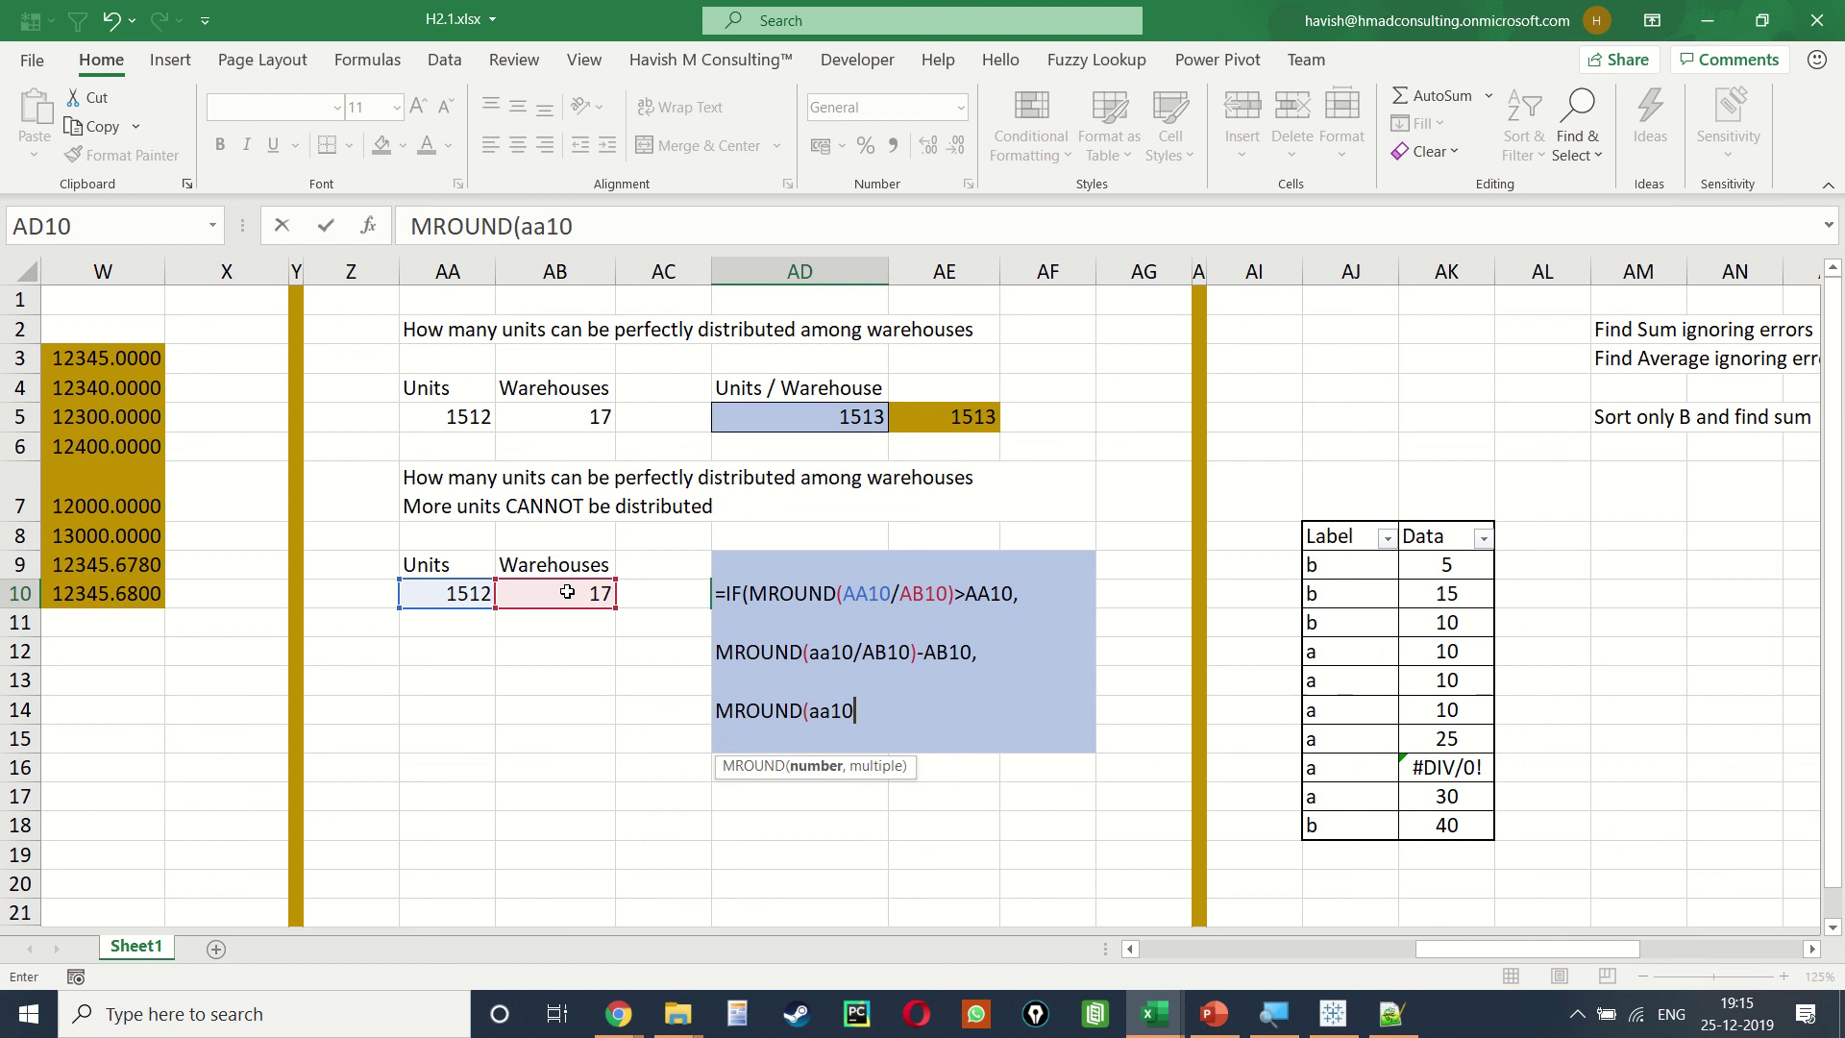
pyautogui.write('/ab10))')
pyautogui.press('Return')
pyautogui.press('Return')
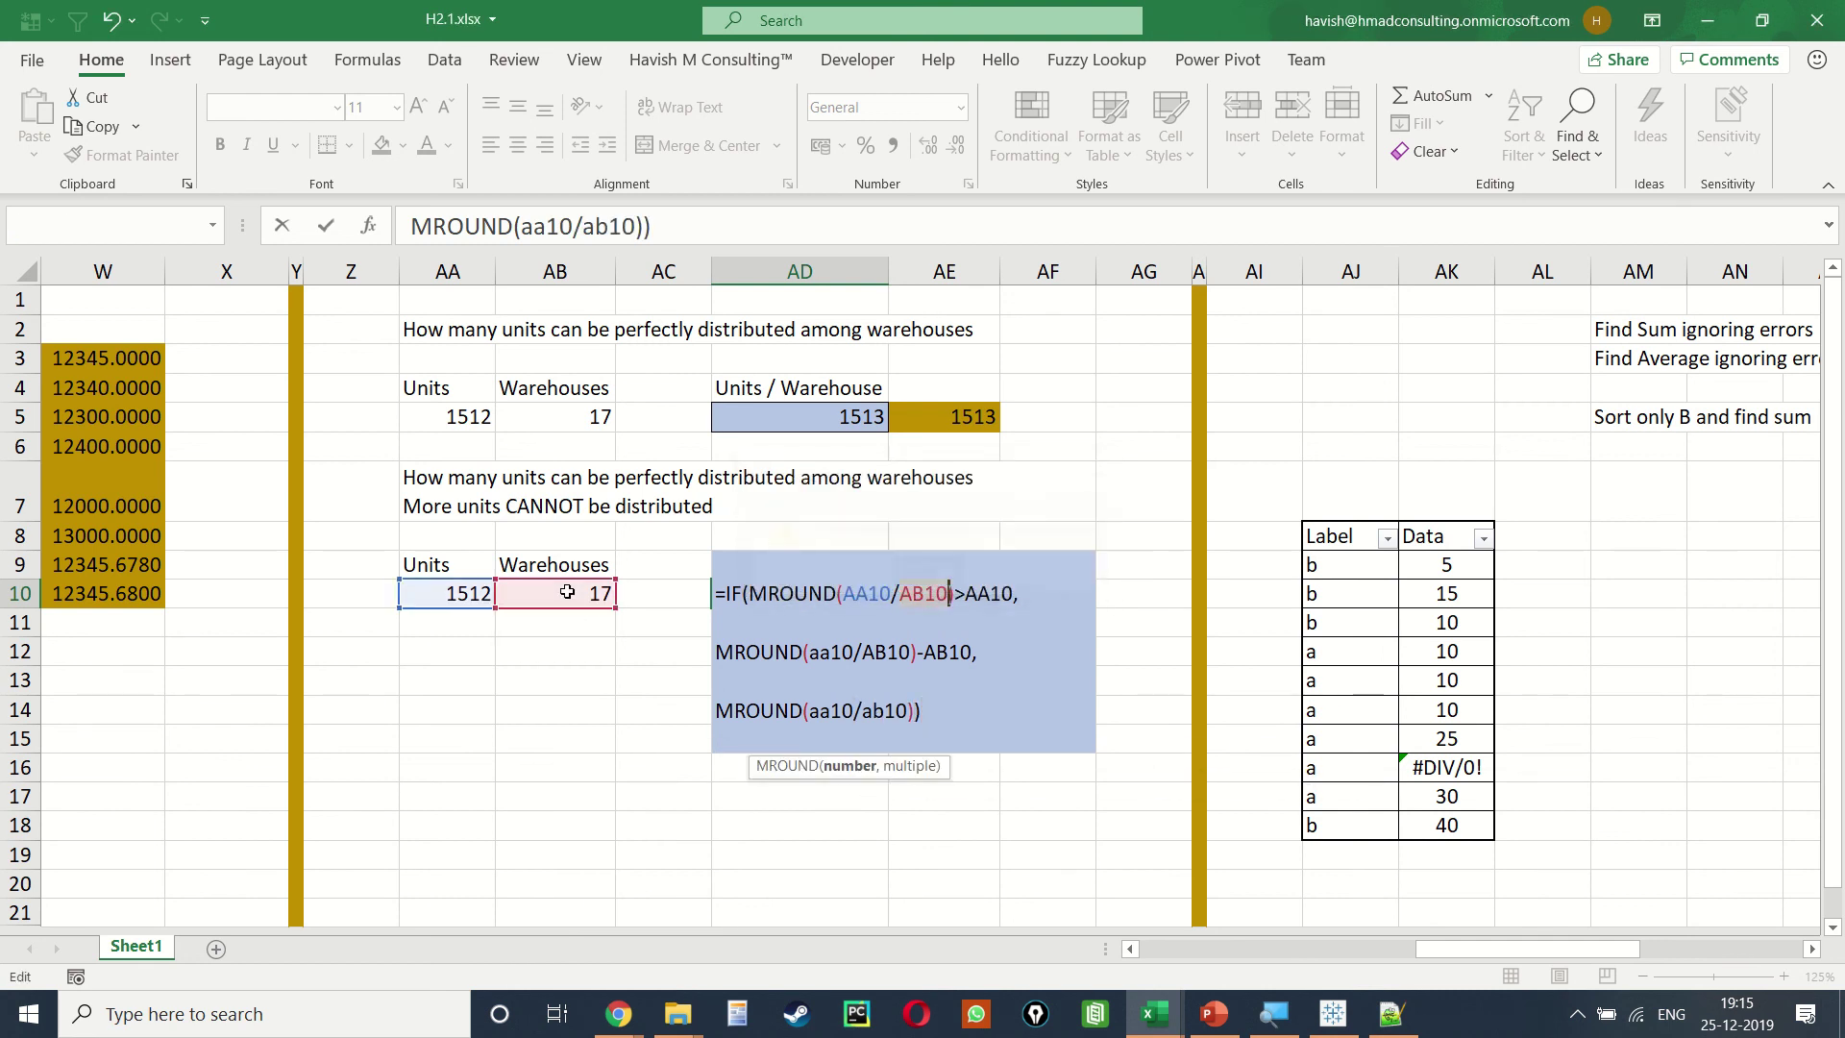
# Step: Replace the slash with a comma in the logical test's MROUND in AD10 and try entering the formula again
pyautogui.press('Left')
pyautogui.press('Left')
pyautogui.press('Left')
pyautogui.press('Left')
pyautogui.press('Left')
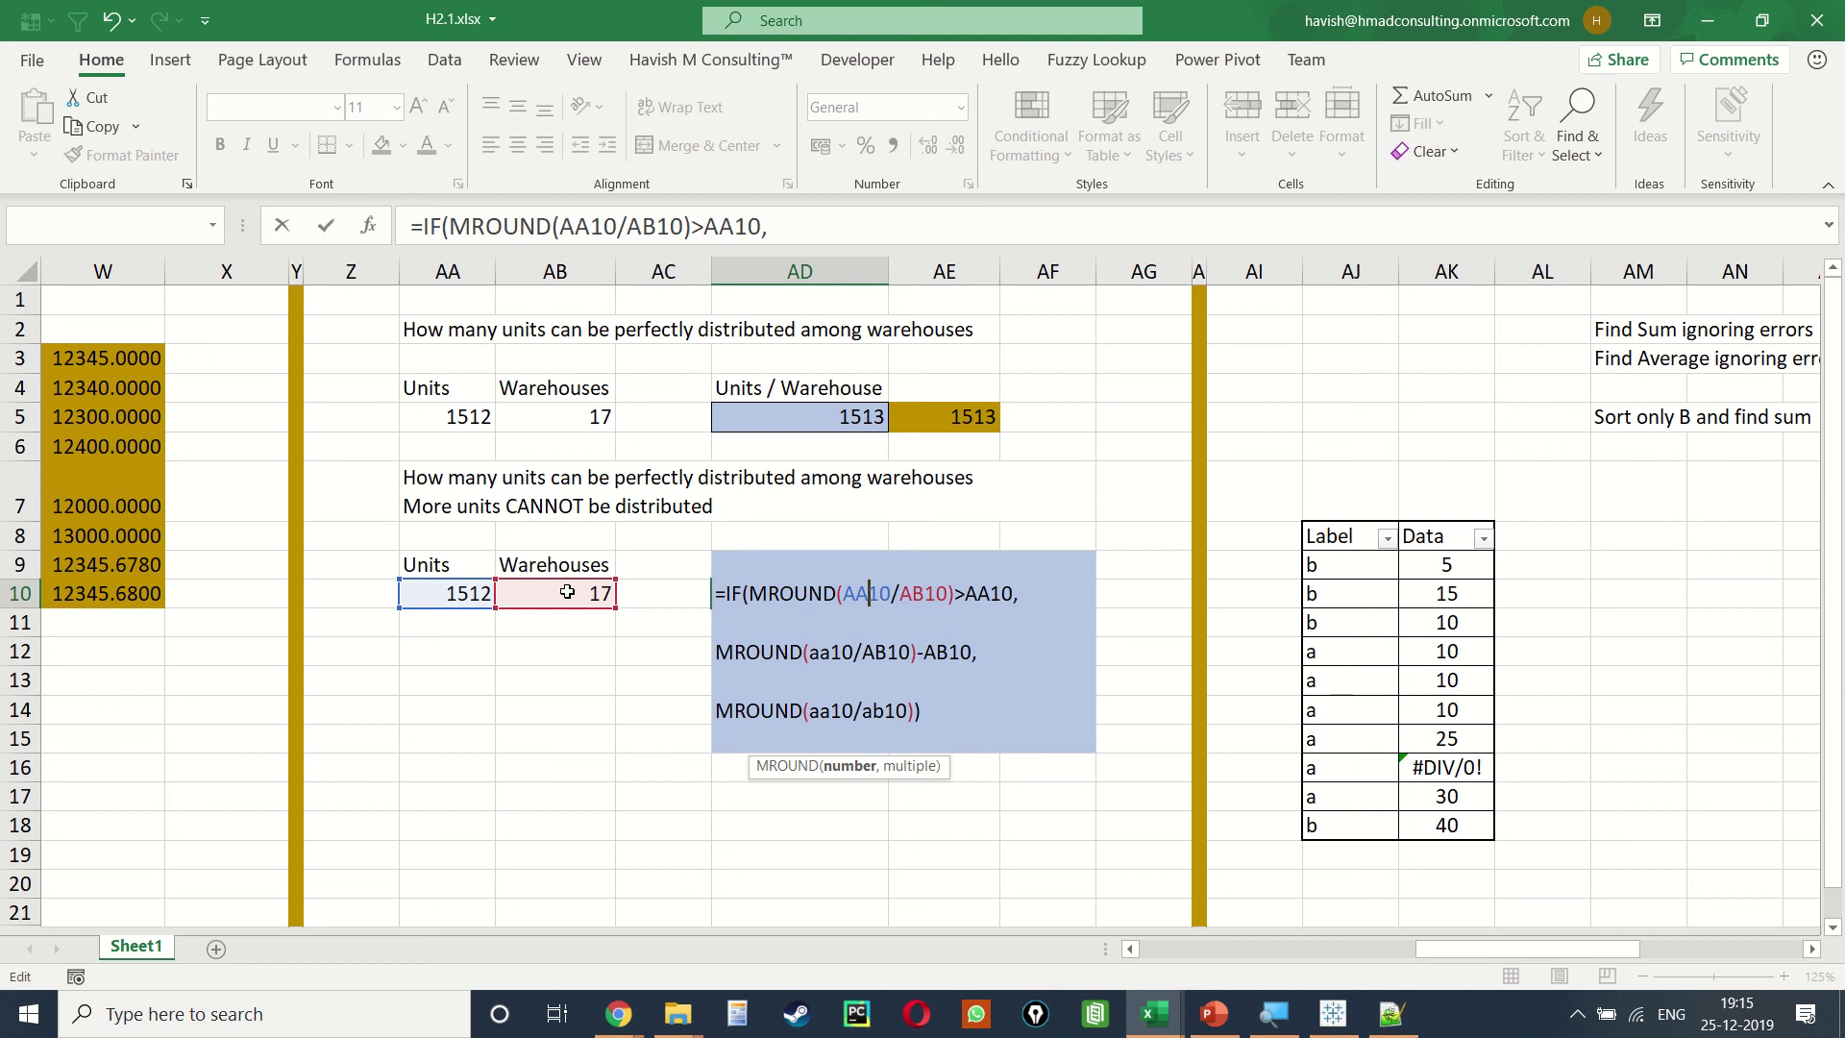
pyautogui.press('Right')
pyautogui.press('Right')
pyautogui.press('Right')
pyautogui.press('Left')
pyautogui.press('Left')
pyautogui.press('Left')
pyautogui.press('Left')
pyautogui.press('BackSpace')
pyautogui.write(',')
pyautogui.press('Return')
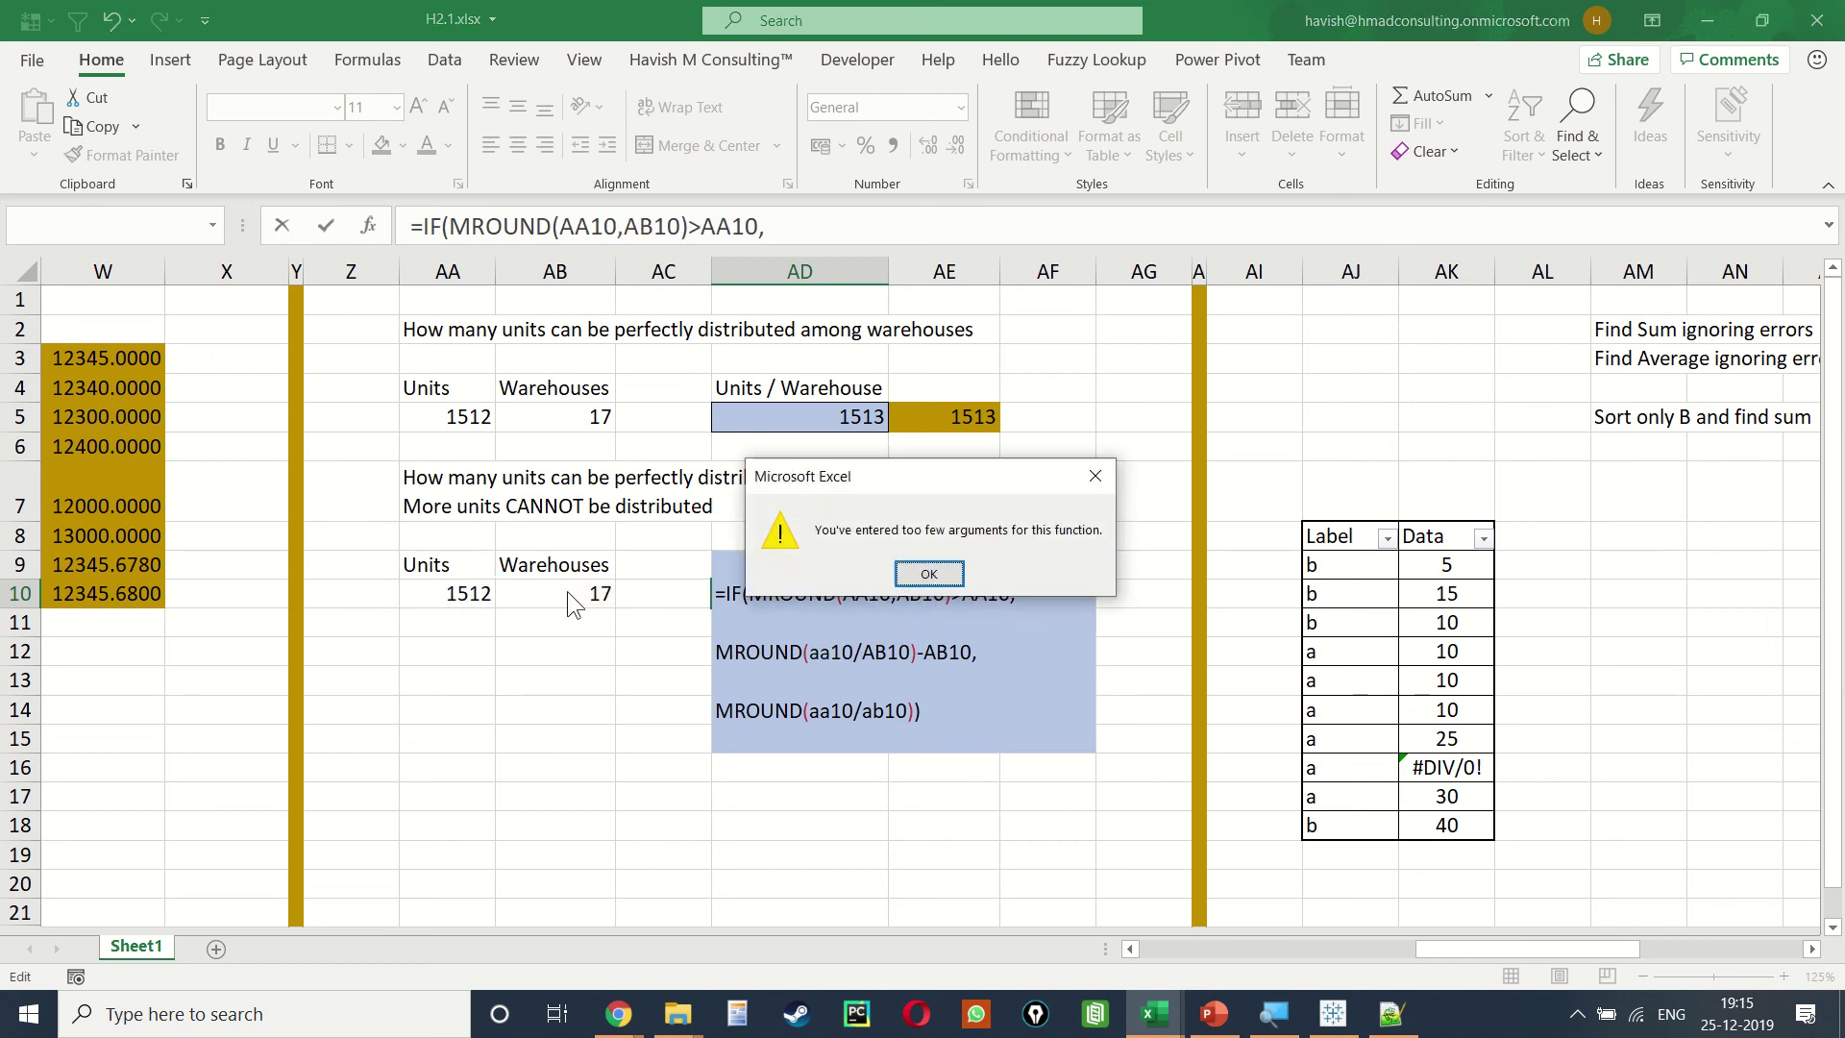
pyautogui.press('Return')
# Step: Replace the slash with a comma in the two remaining MROUND calls in AD10 and enter the formula
pyautogui.press('Left')
pyautogui.press('BackSpace')
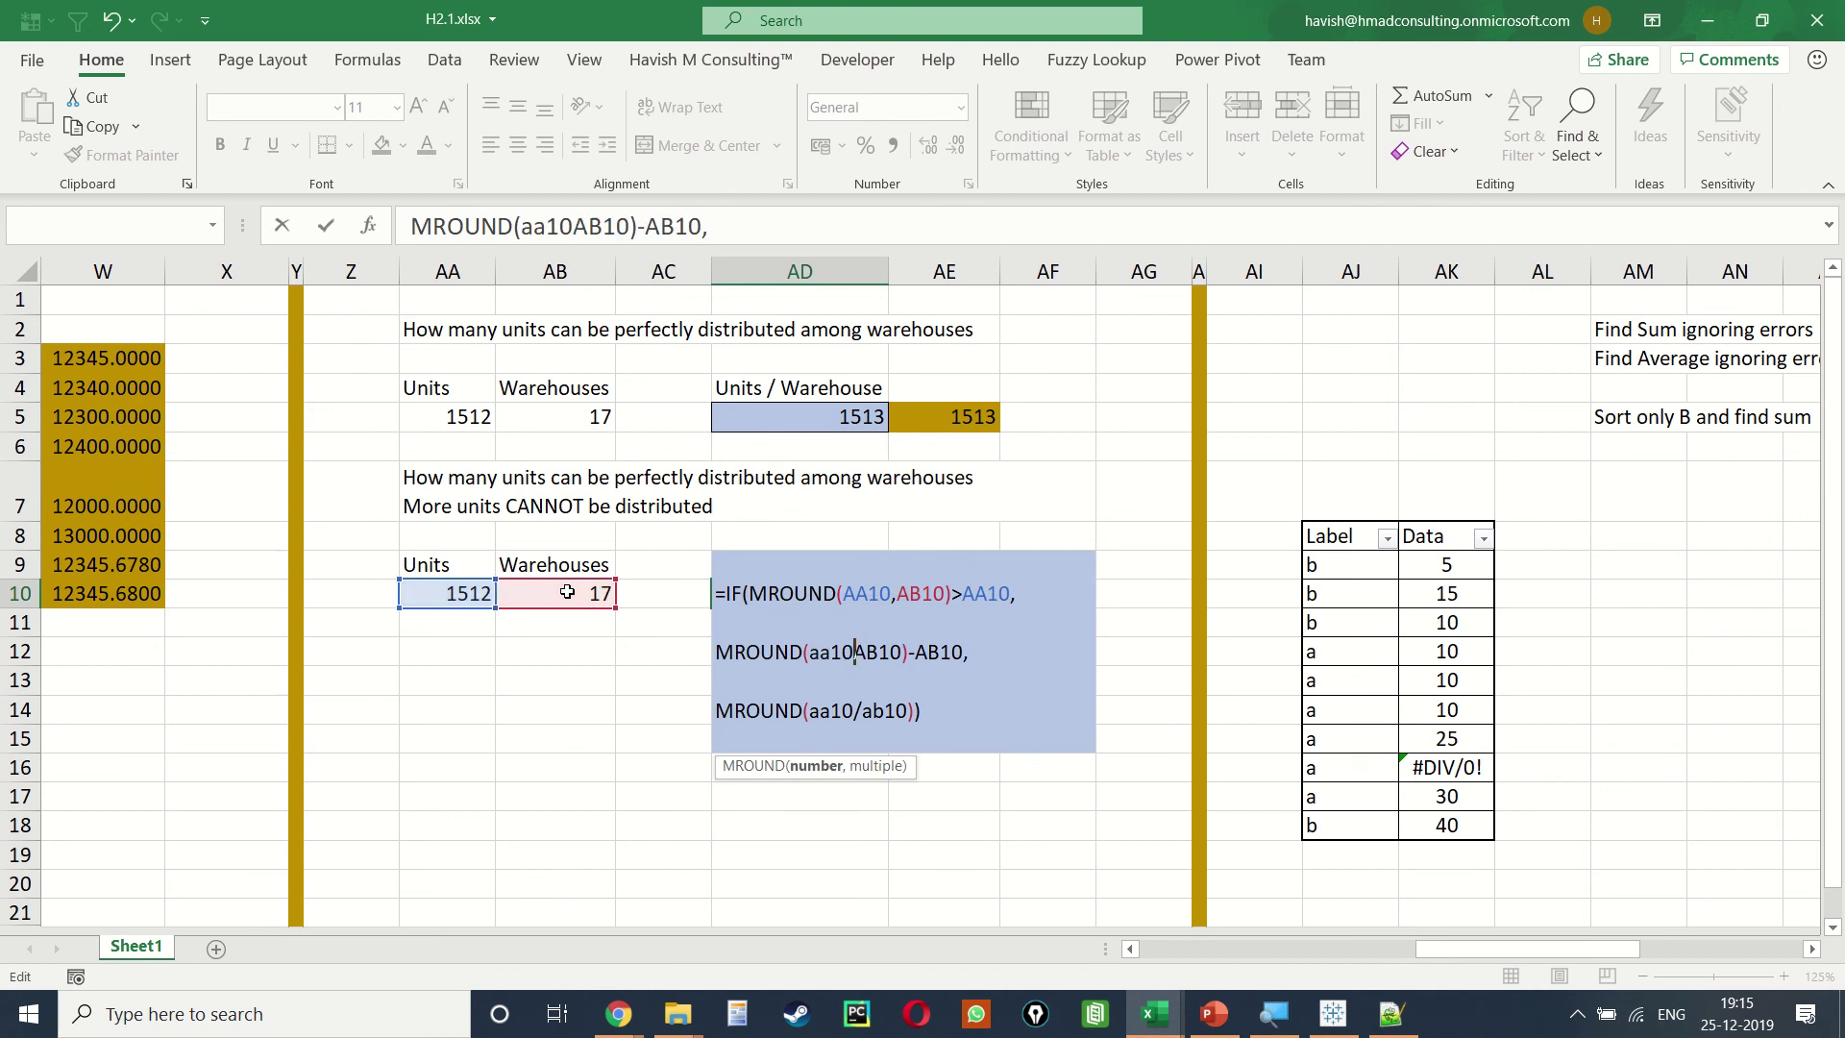
pyautogui.write(',')
pyautogui.press('Down')
pyautogui.press('Down')
pyautogui.press('Right')
pyautogui.press('Right')
pyautogui.press('Right')
pyautogui.press('Right')
pyautogui.press('Right')
pyautogui.press('Right')
pyautogui.press('Right')
pyautogui.press('Right')
pyautogui.press('Right')
pyautogui.press('Right')
pyautogui.press('Right')
pyautogui.press('Right')
pyautogui.press('BackSpace')
pyautogui.write(',')
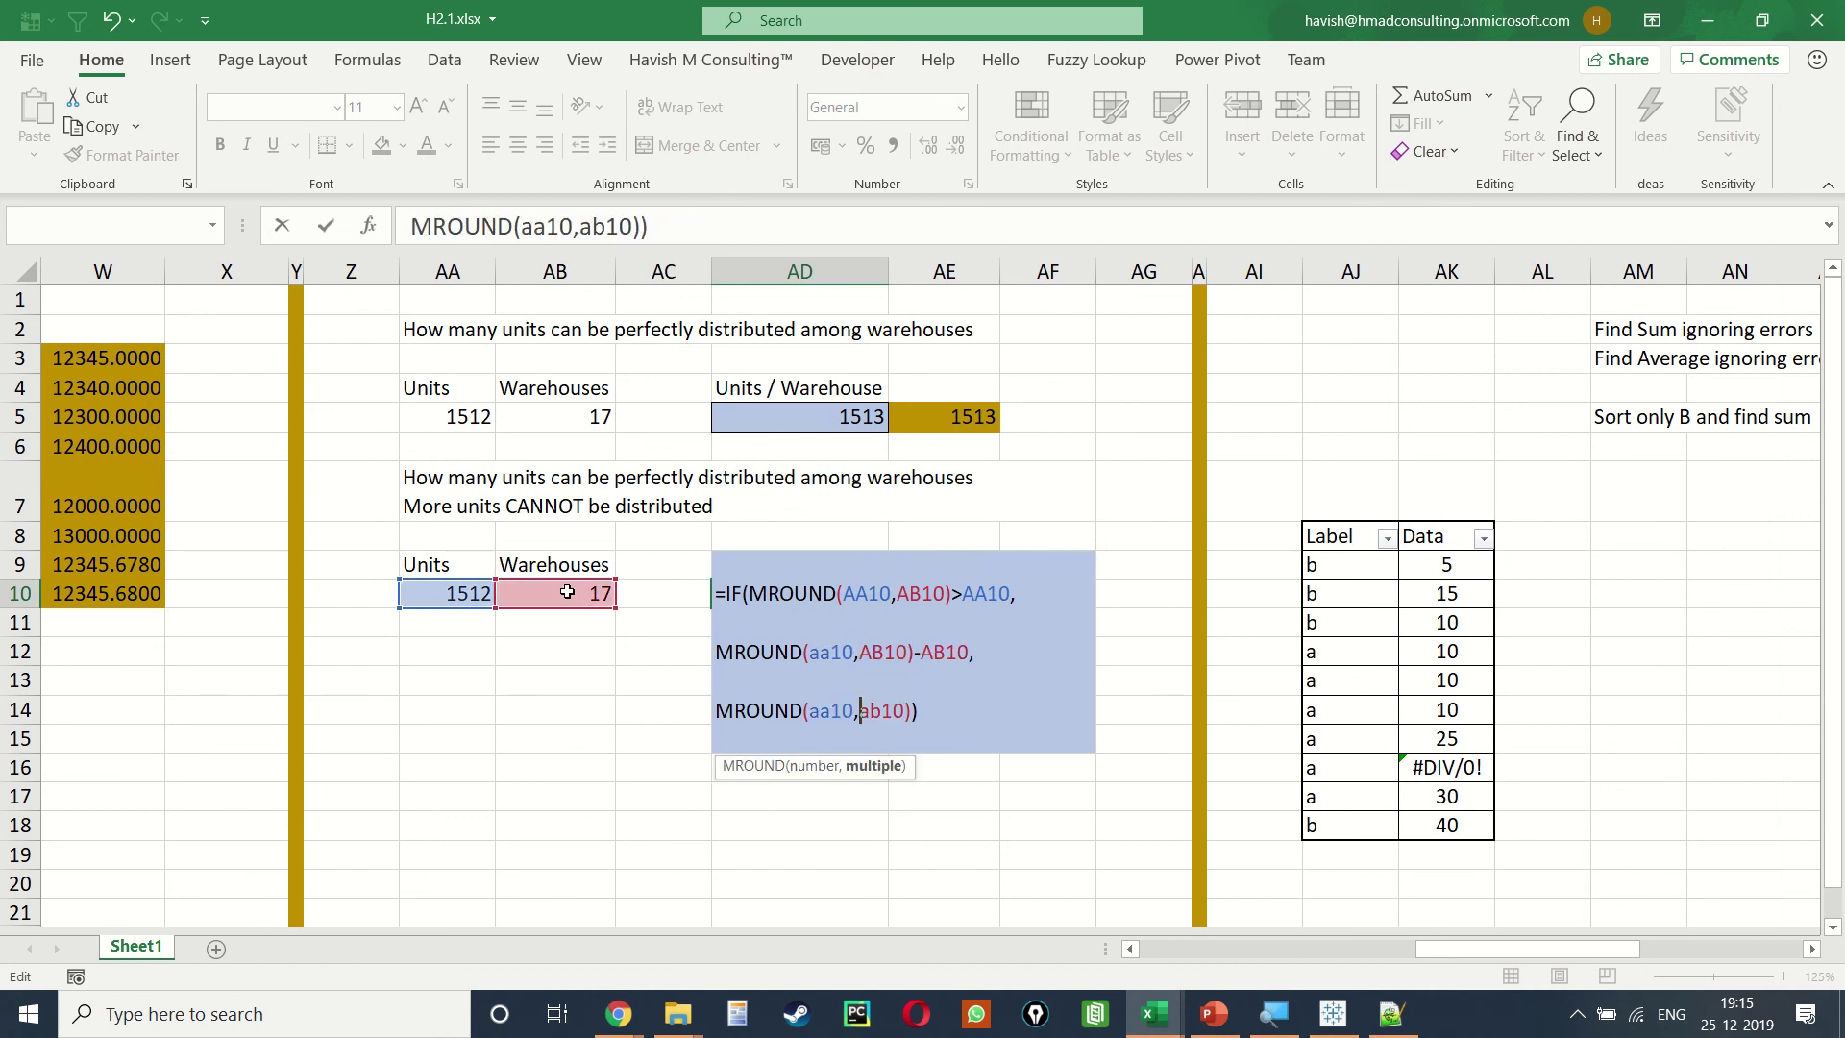
pyautogui.press('Return')
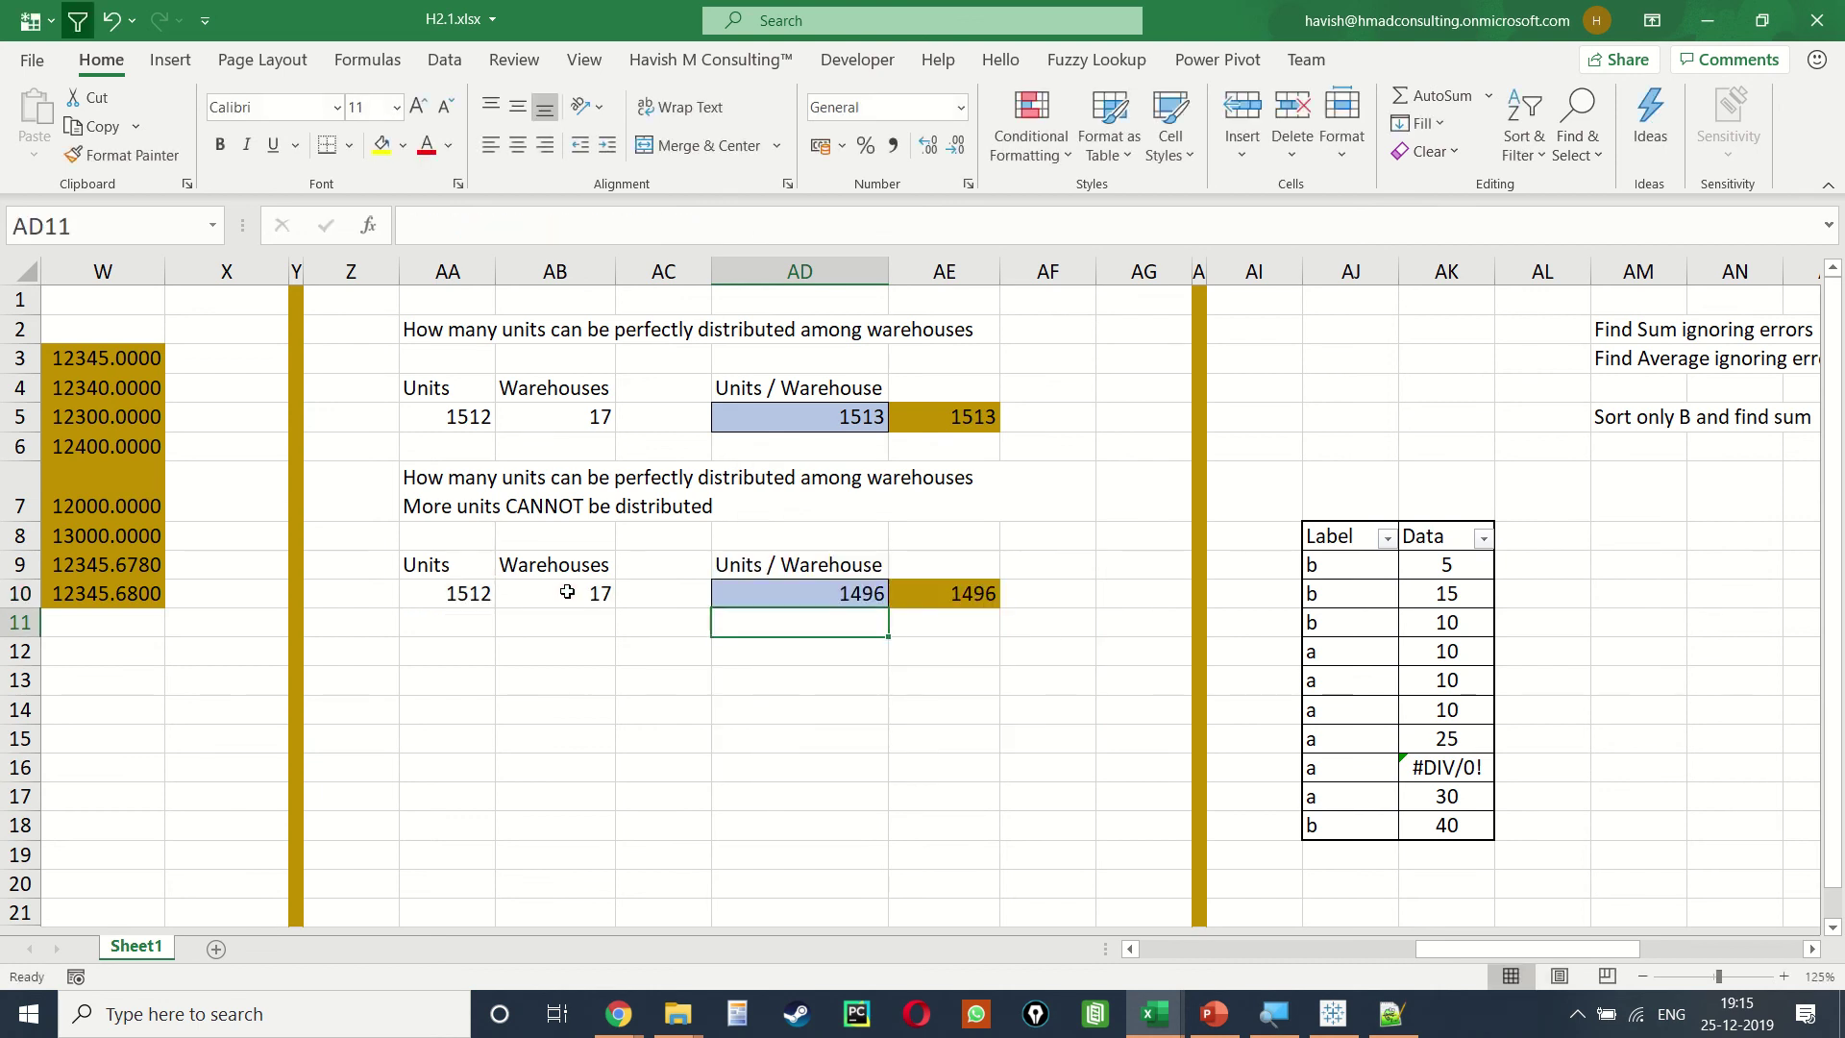
# Step: Review the completed IF and MROUND formula in AD10
pyautogui.press('Up')
pyautogui.press('Right')
pyautogui.press('Left')
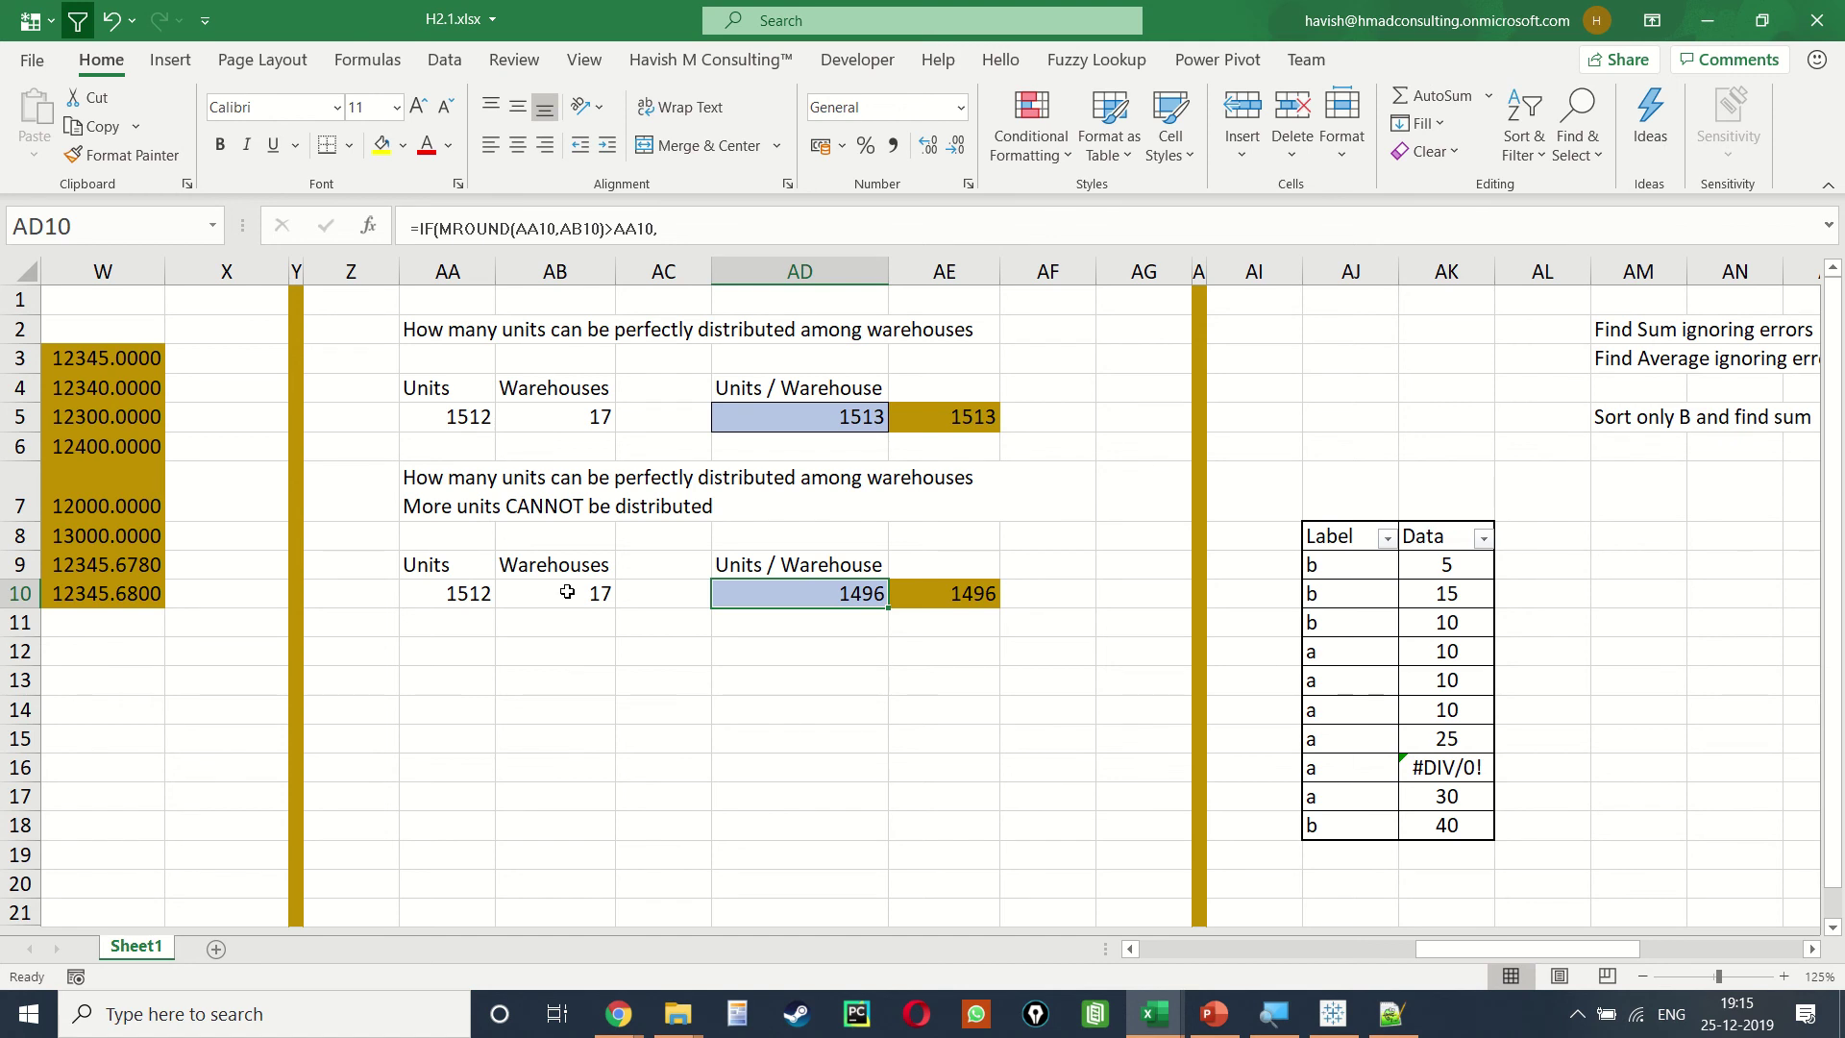
pyautogui.press('F2')
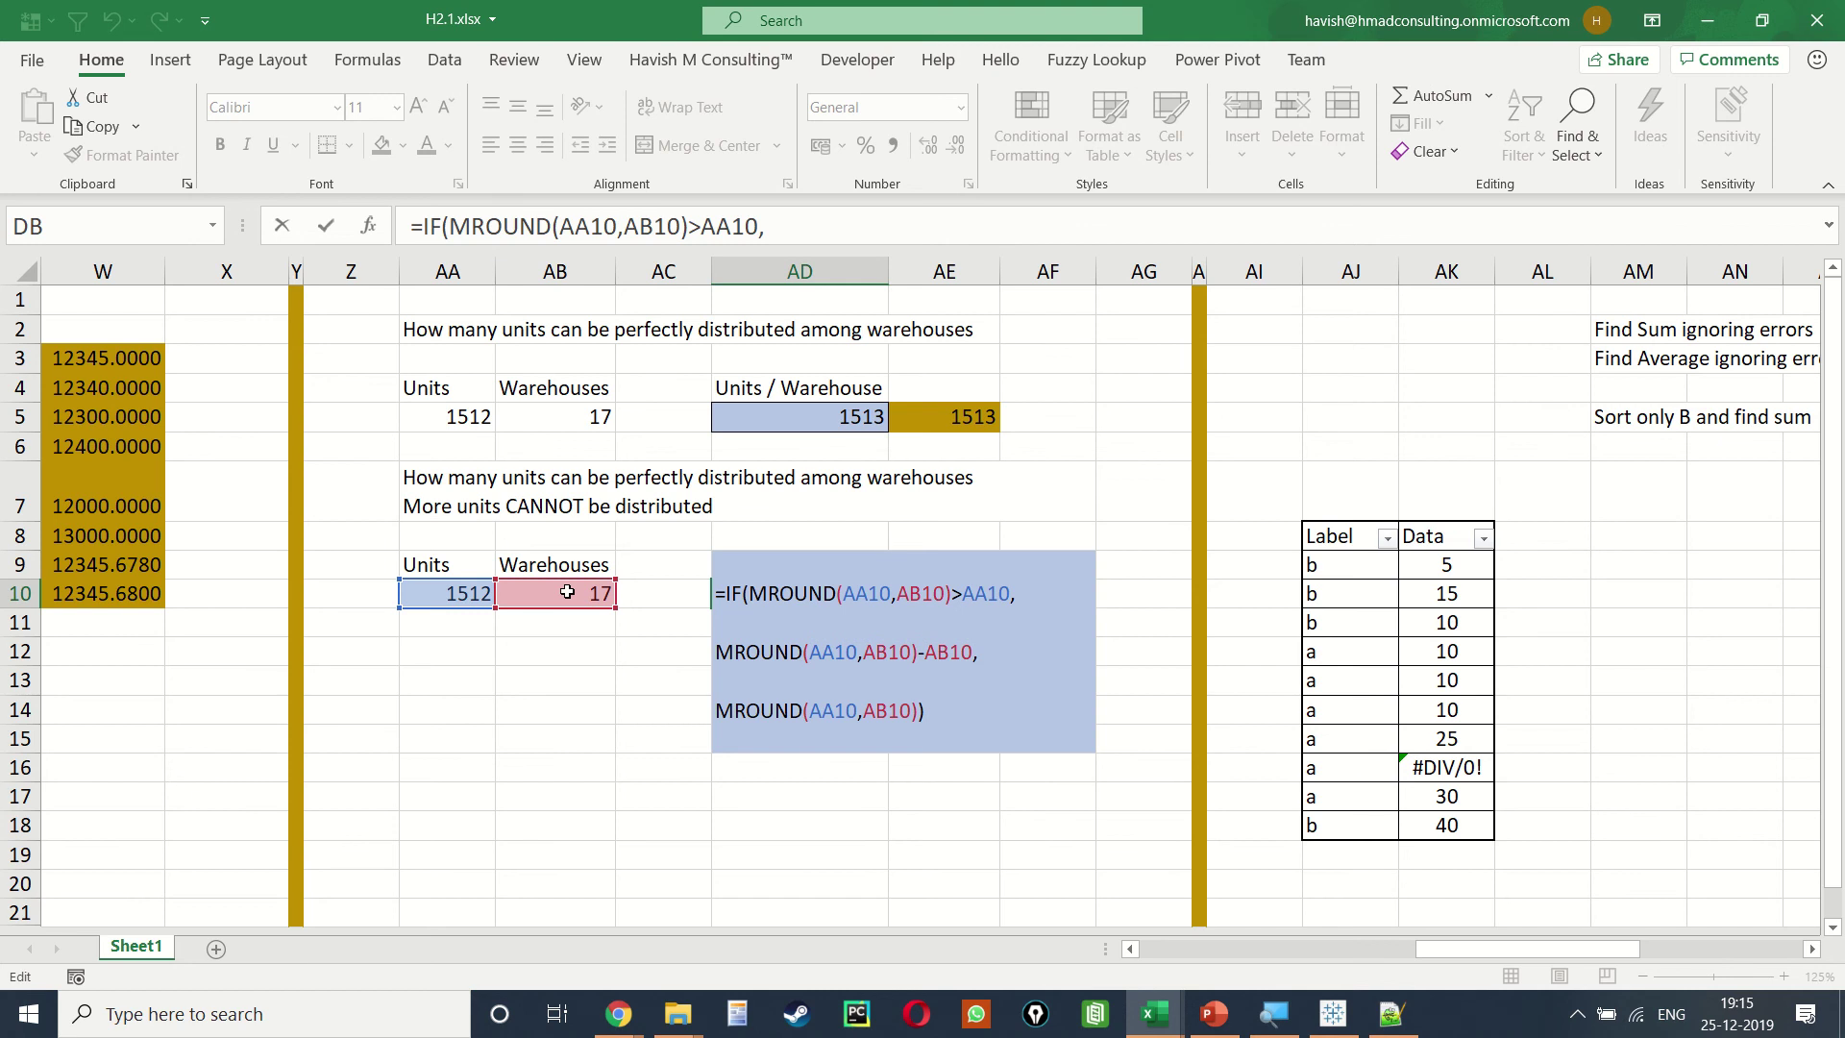
pyautogui.hotkey('ctrl', 'Return')
# Step: Try the distribution formula with different warehouse counts by entering 19, 23 and finally 123 in AB10
pyautogui.click(567, 591)
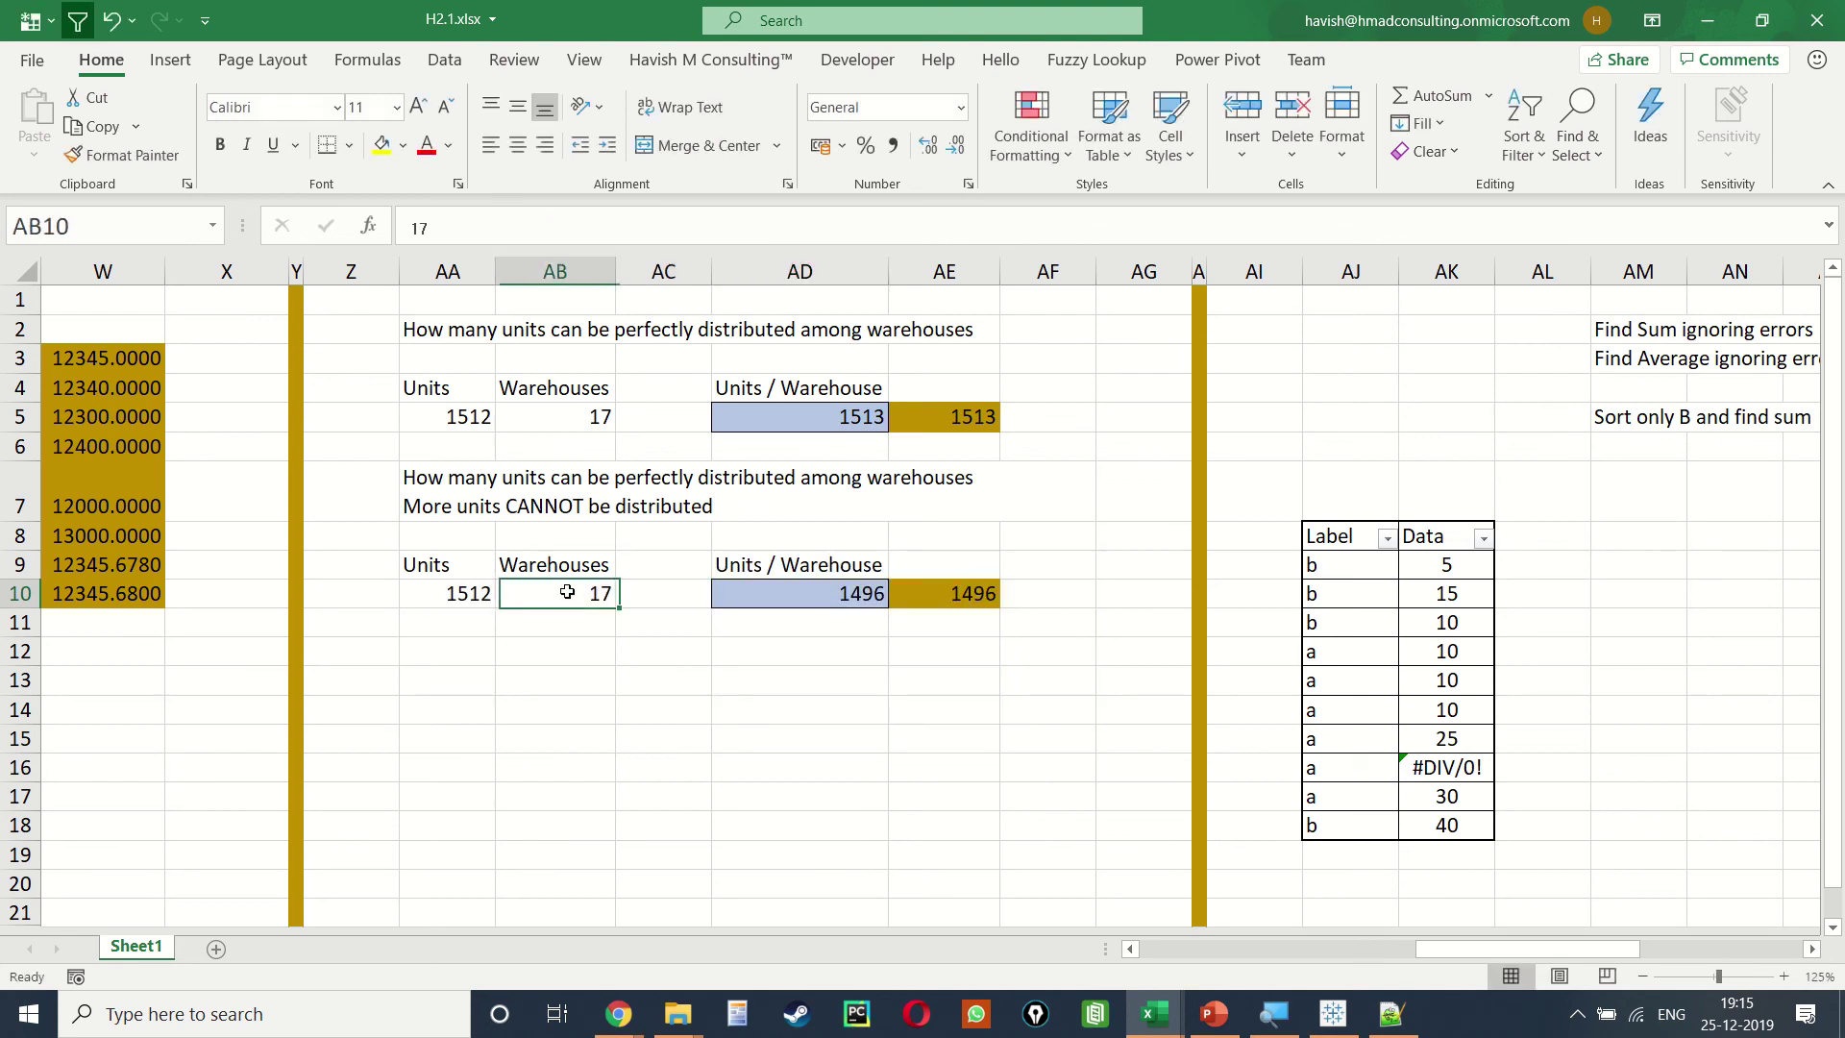
pyautogui.write('19')
pyautogui.press('Return')
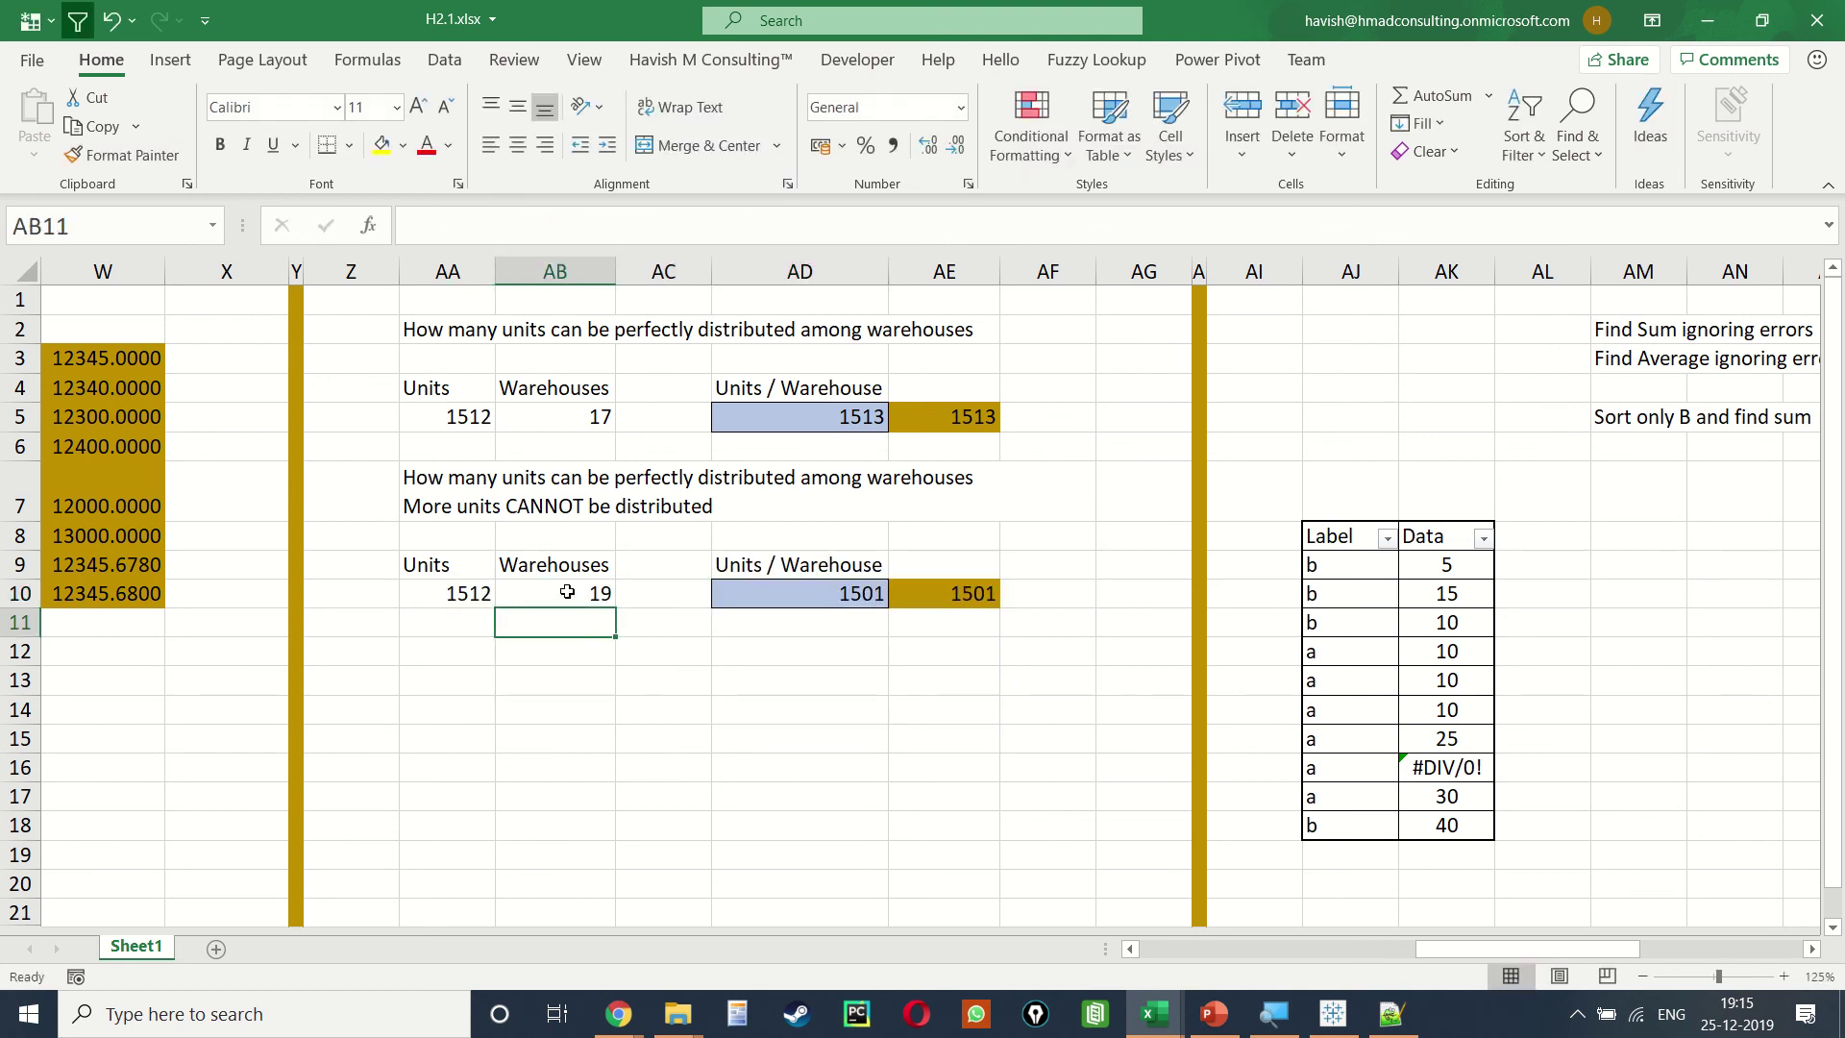
pyautogui.click(567, 592)
pyautogui.write('23')
pyautogui.press('Return')
pyautogui.click(569, 591)
pyautogui.write('123')
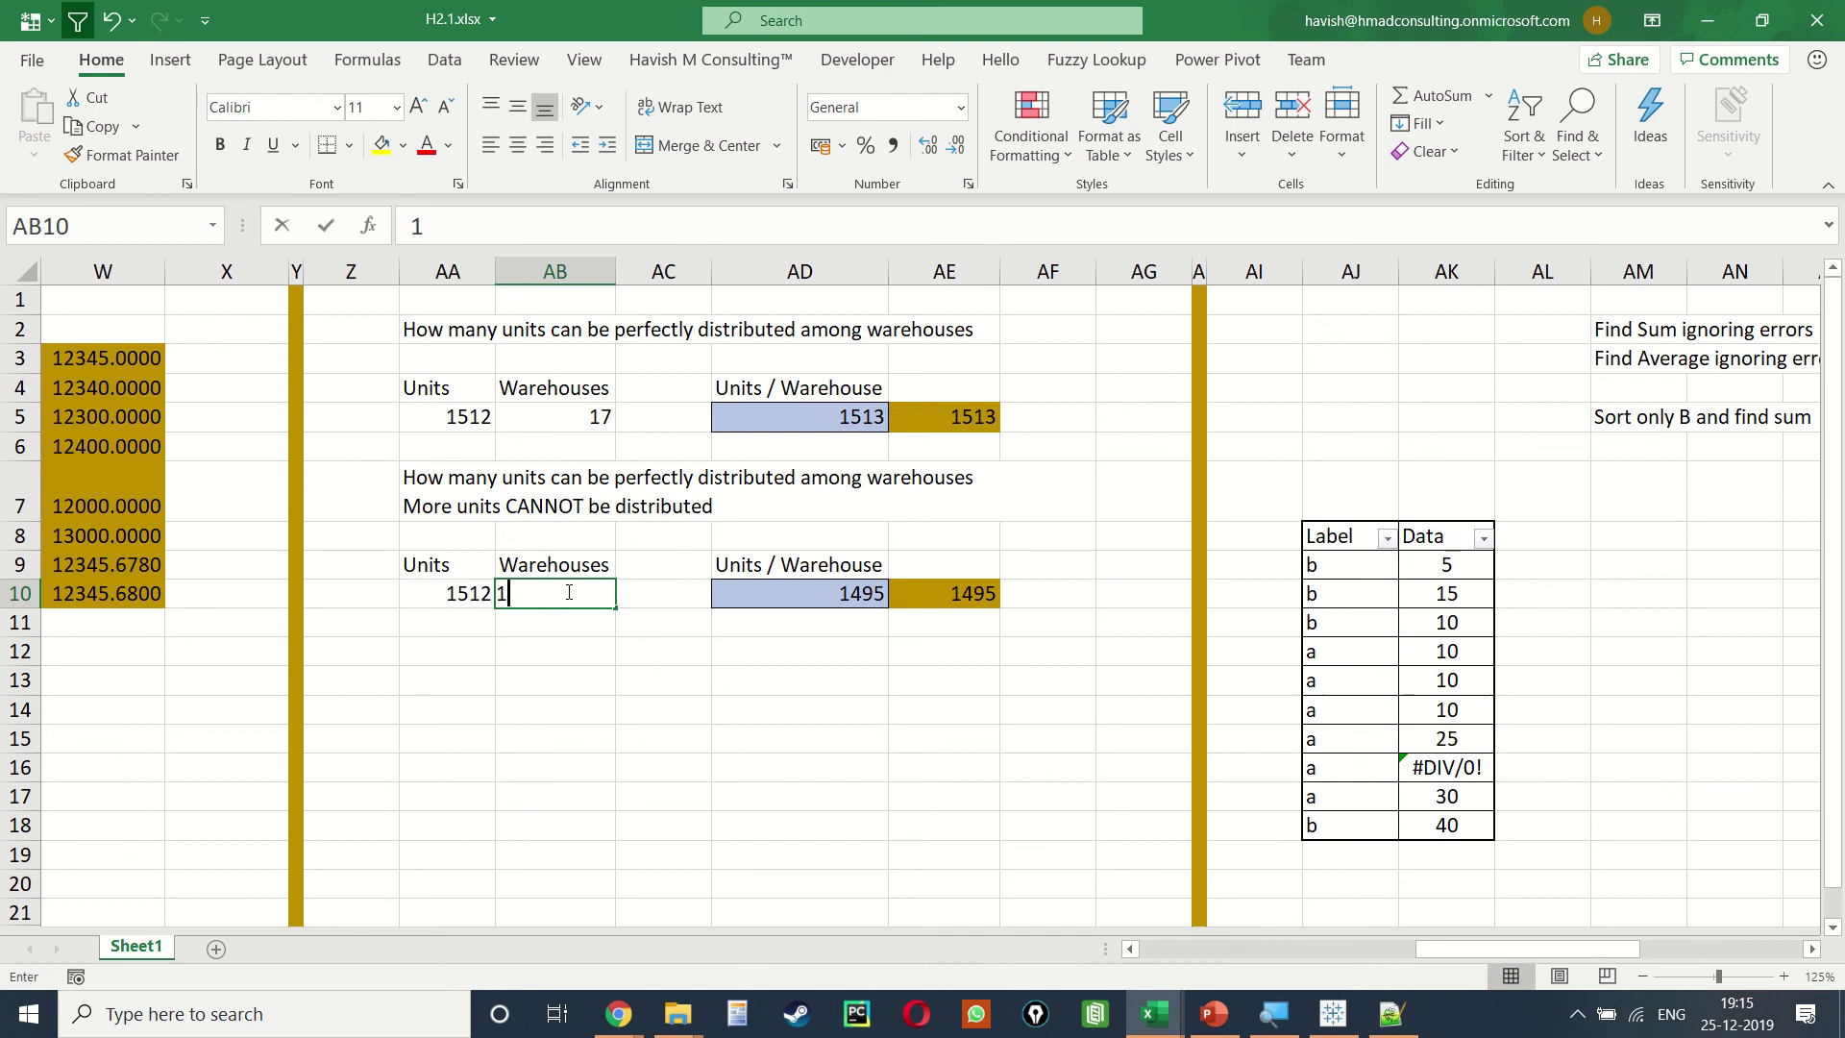
pyautogui.hotkey('ctrl', 'Return')
pyautogui.press('Right')
pyautogui.press('Right')
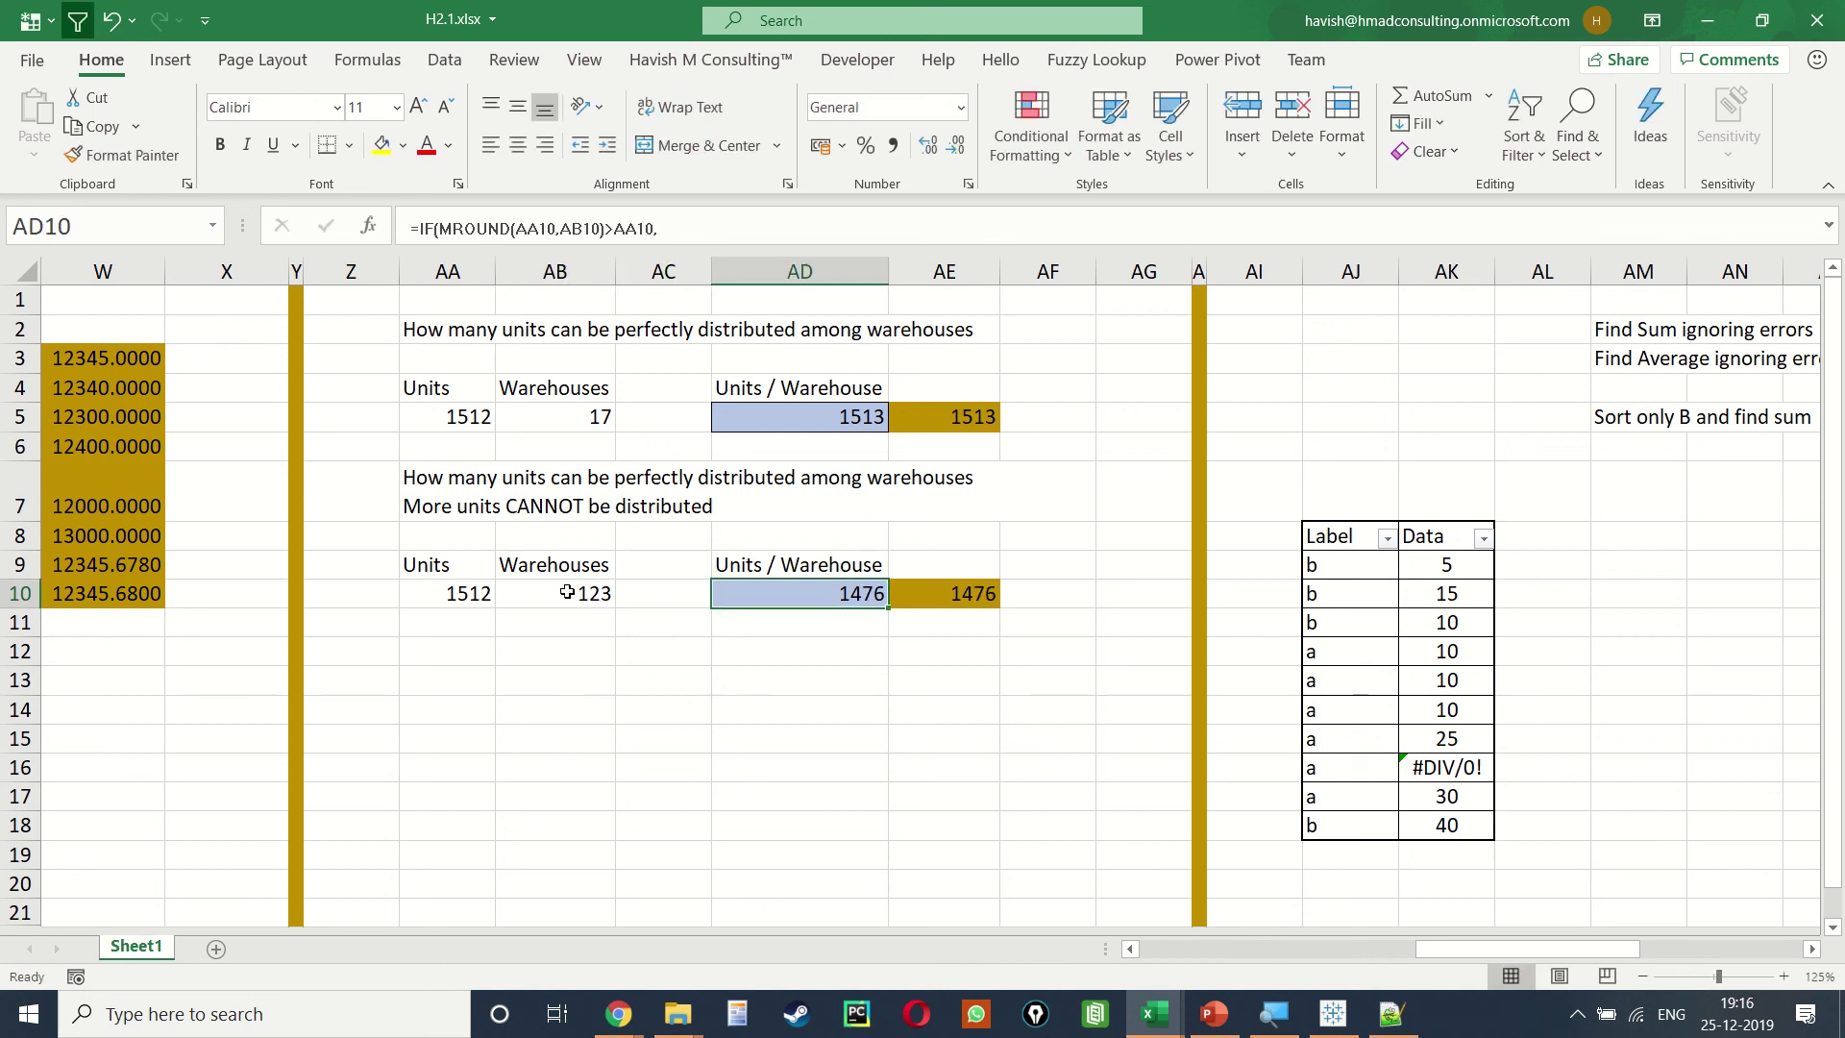
pyautogui.press('Right')
# Step: Examine the Label and Data table for the error-ignoring exercises and highlight the values in AK9:AK18
pyautogui.hscroll(10, 566, 592)
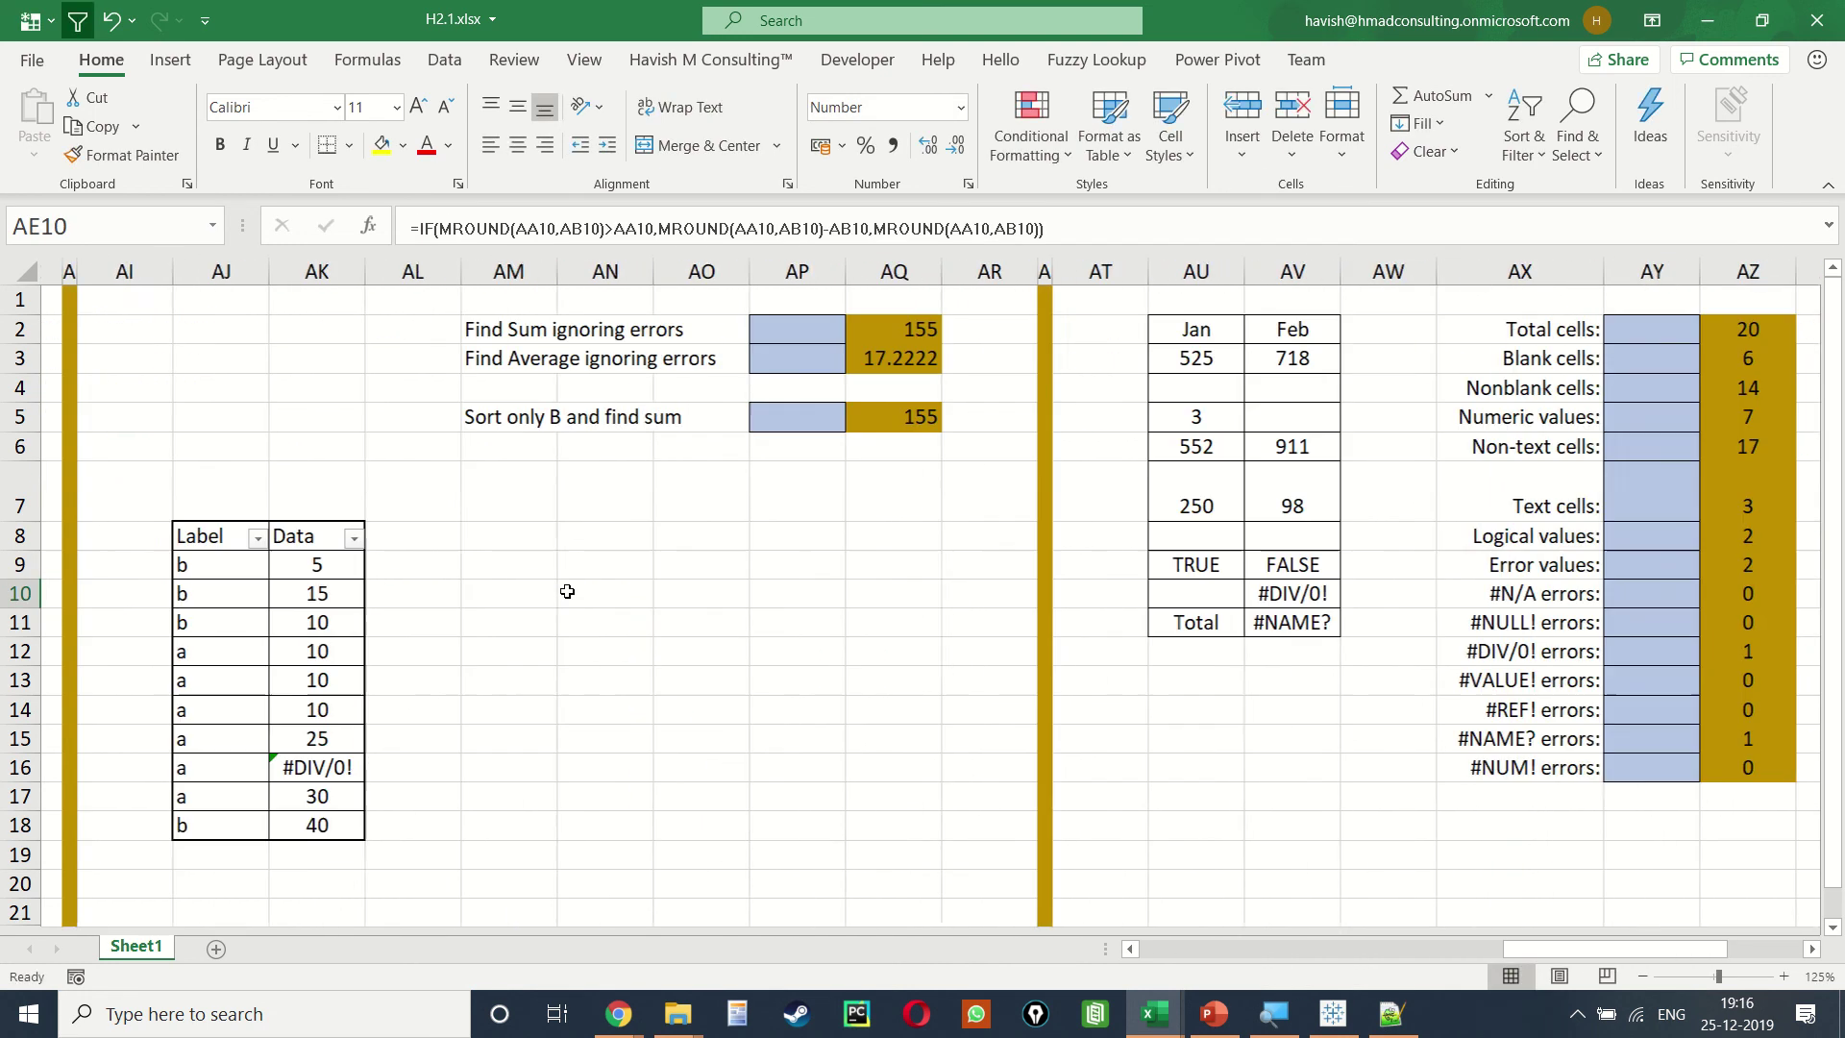
pyautogui.hscroll(-1, 567, 591)
pyautogui.click(404, 561)
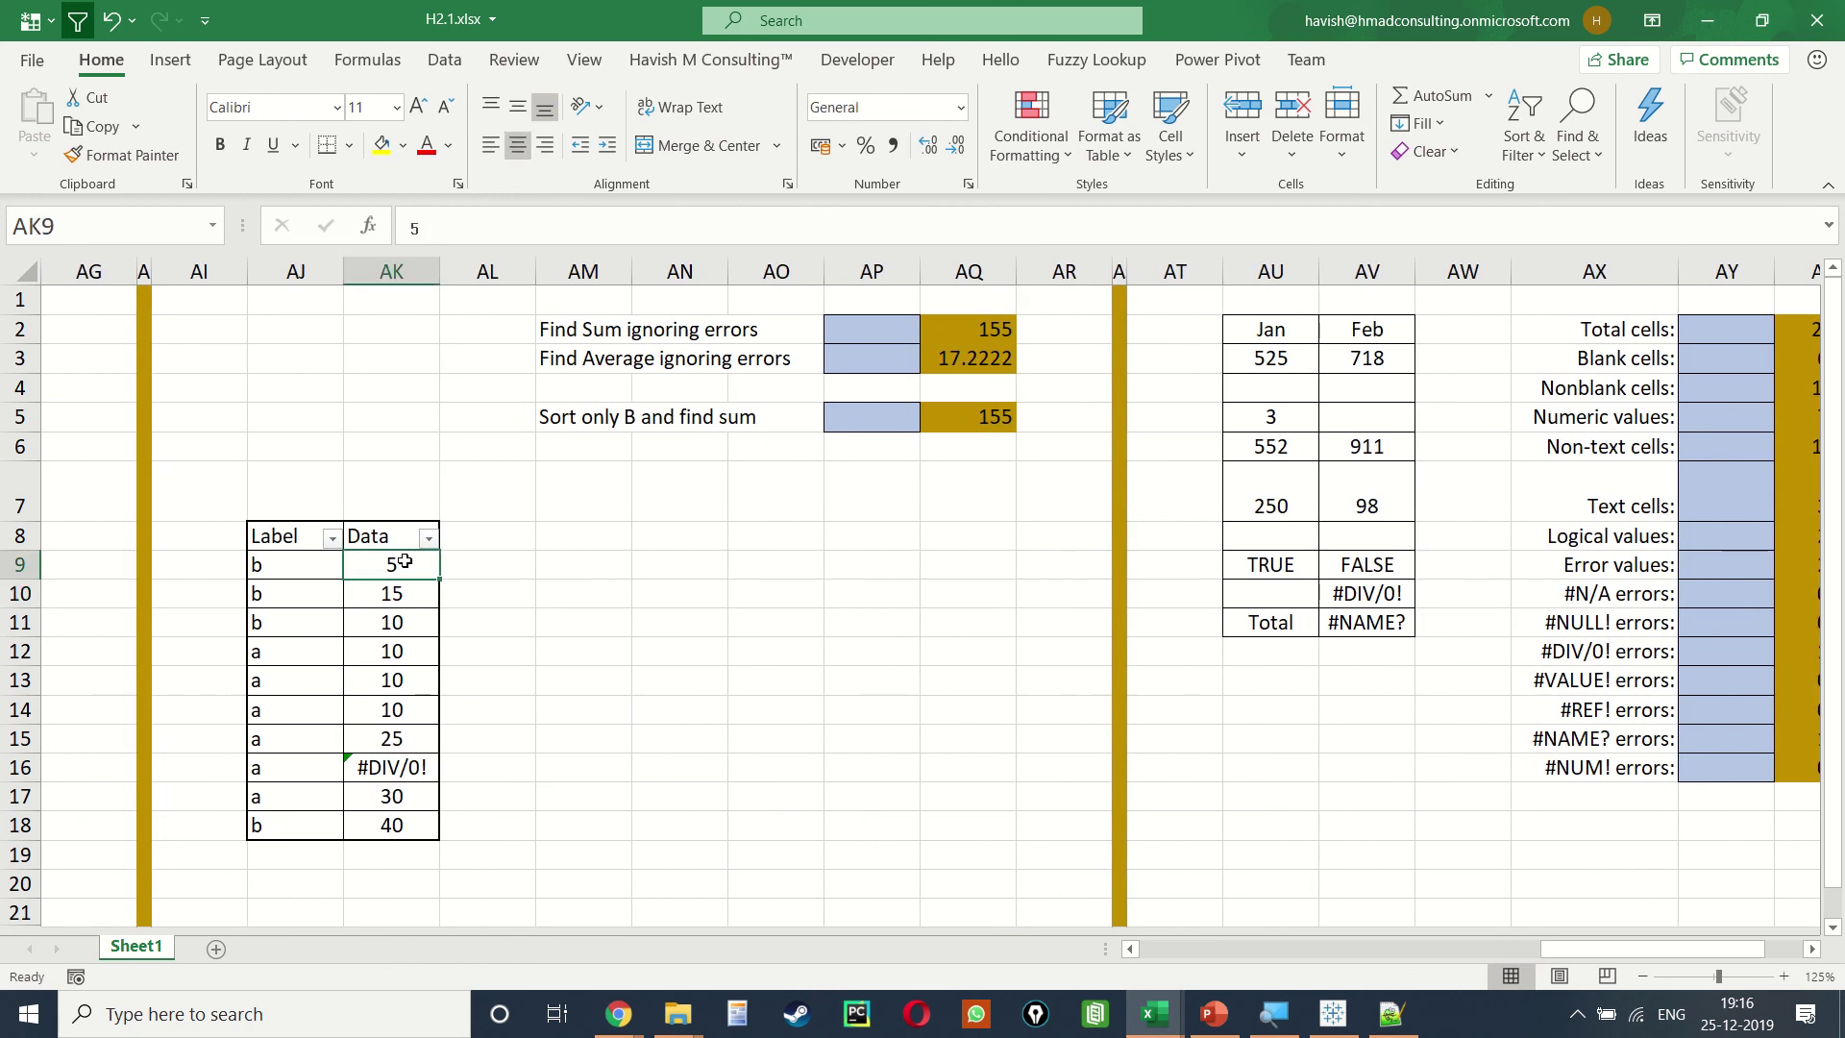
pyautogui.hotkey('shift', 'Down')
pyautogui.hotkey('shift', 'Down')
pyautogui.hotkey('shift', 'Down')
pyautogui.hotkey('shift', 'Down')
pyautogui.hotkey('shift', 'Down')
pyautogui.hotkey('shift', 'Down')
pyautogui.hotkey('shift', 'Down')
pyautogui.hotkey('shift', 'Down')
pyautogui.hotkey('shift', 'Down')
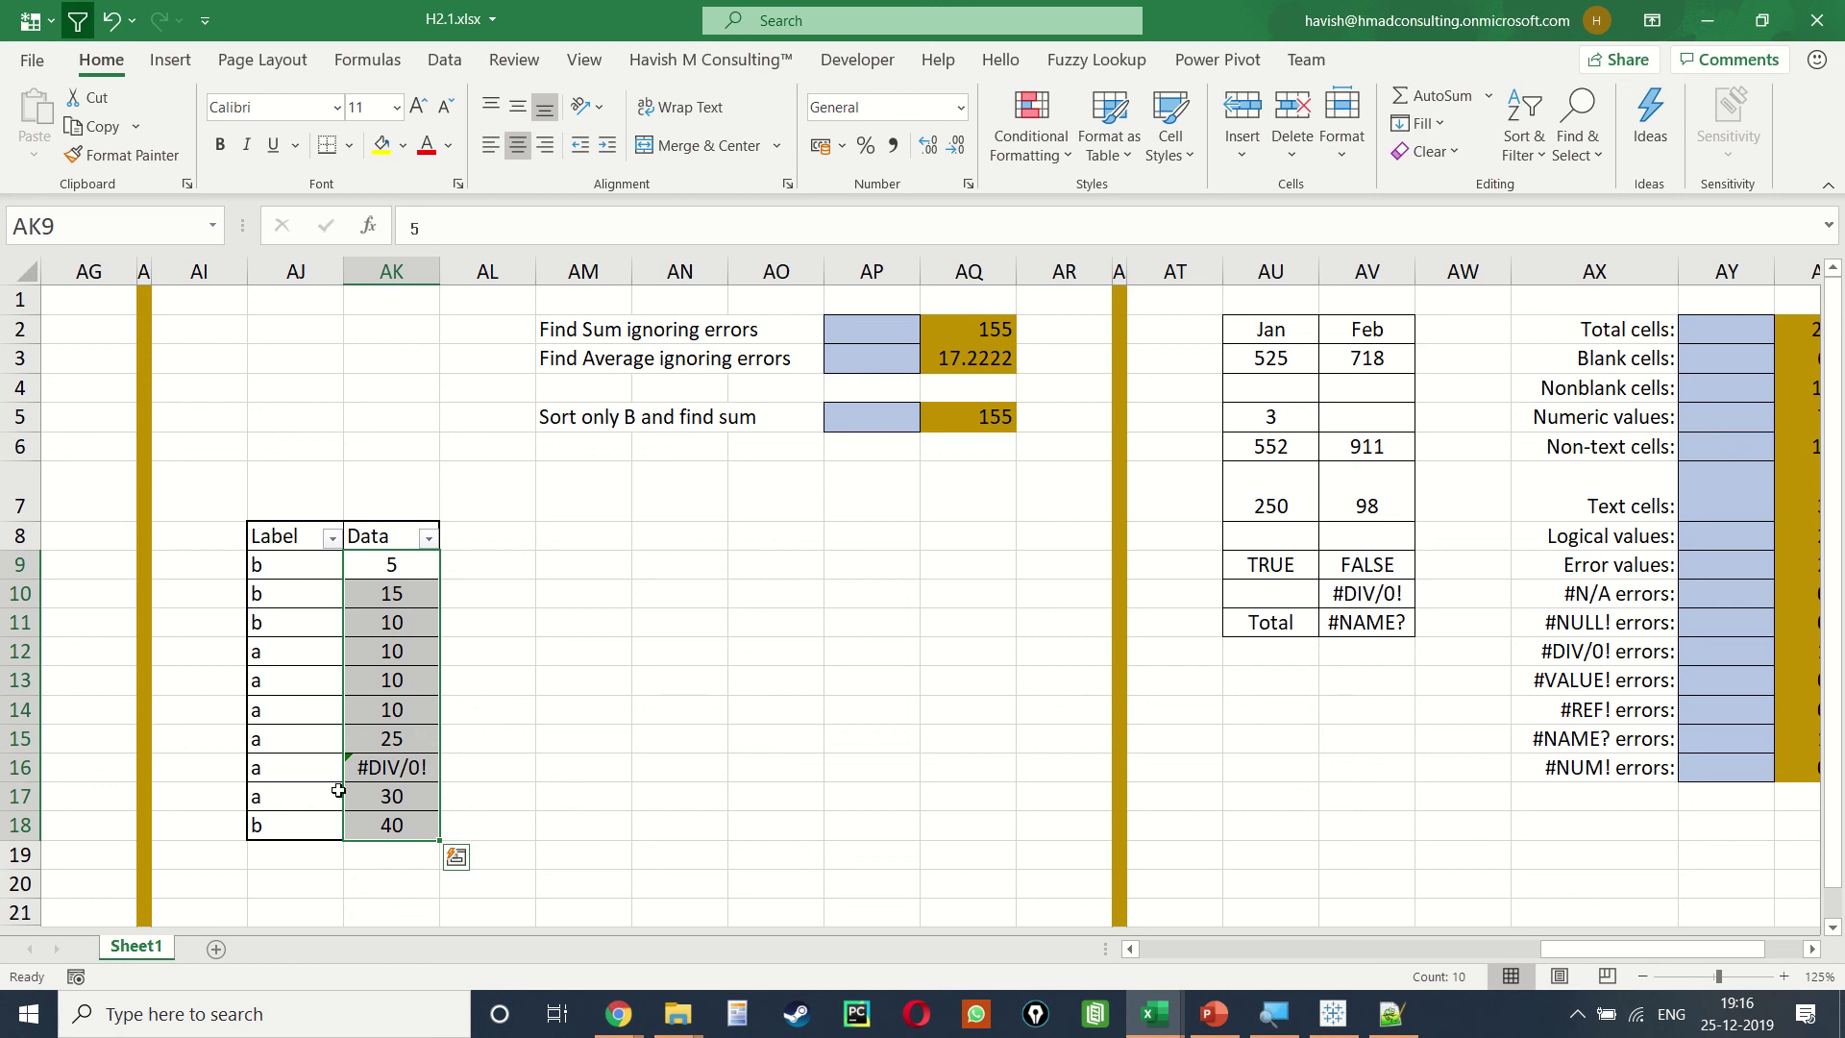
# Step: Try to total the Data values in AP2 with =SUM(AK9:AK18)
pyautogui.click(865, 324)
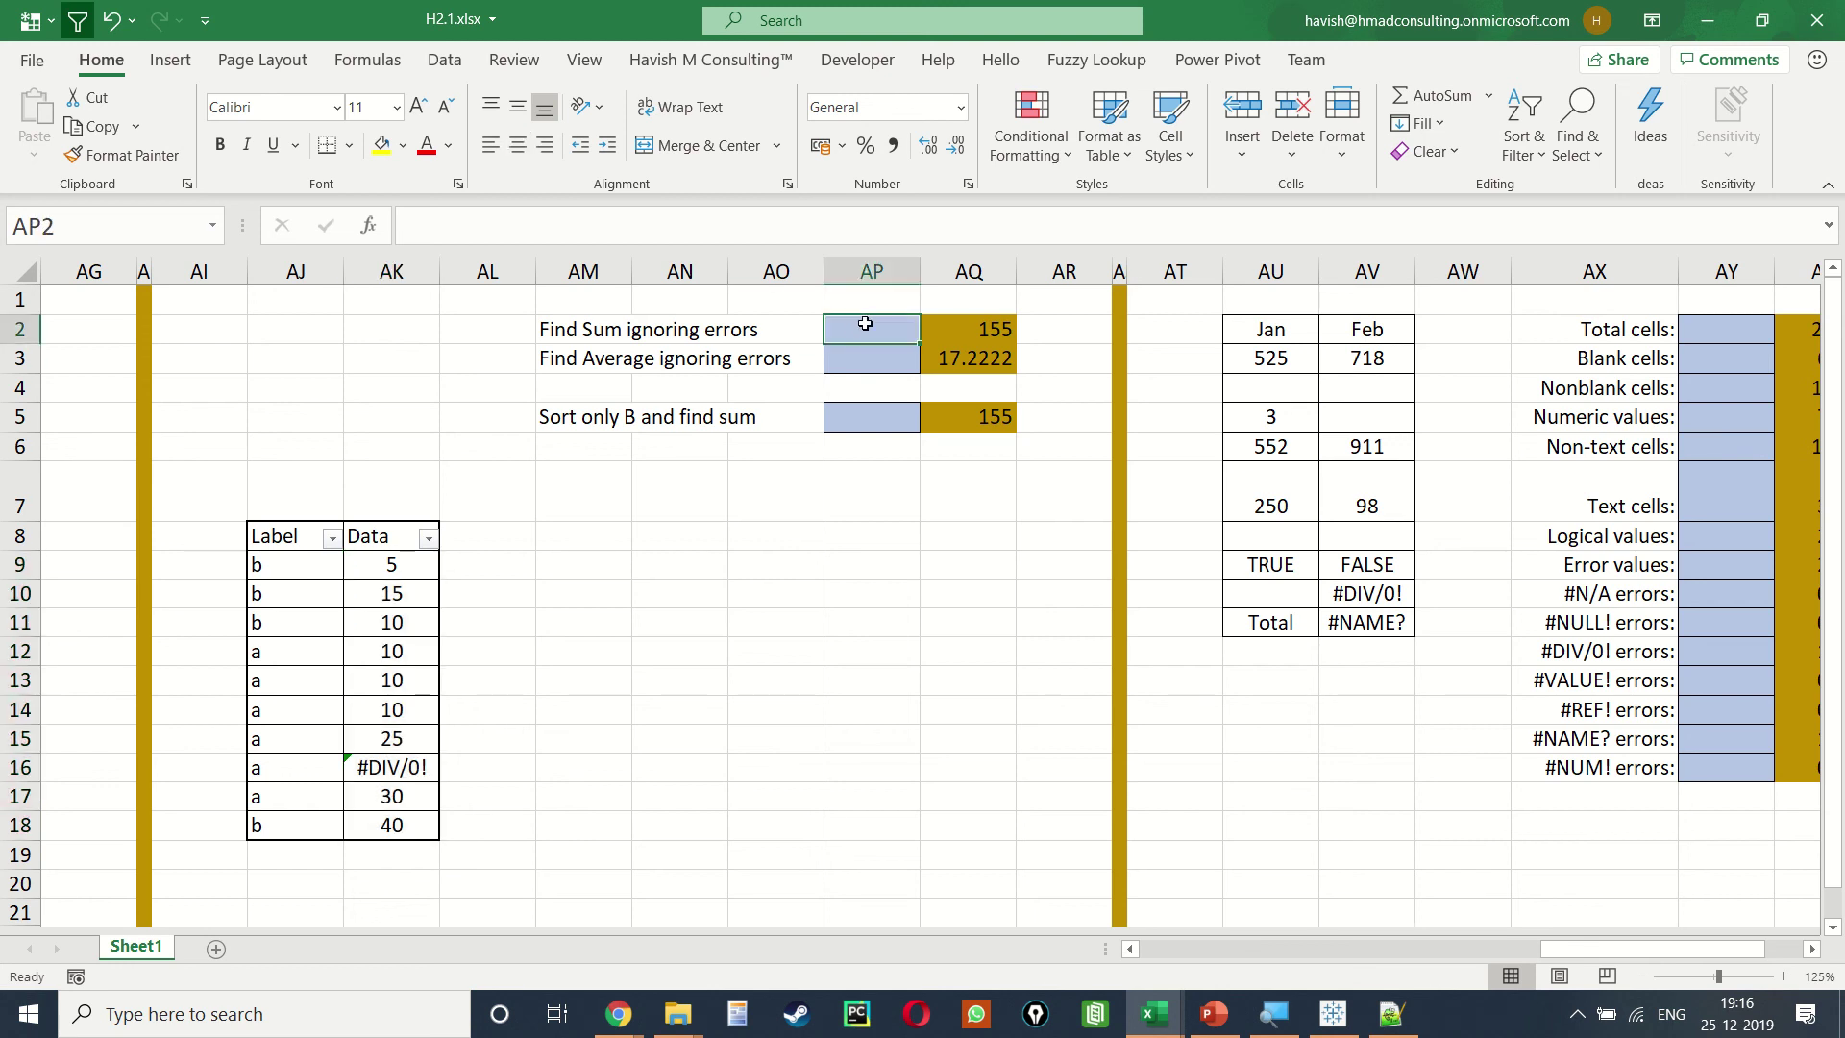
pyautogui.write('=sum')
pyautogui.press('Tab')
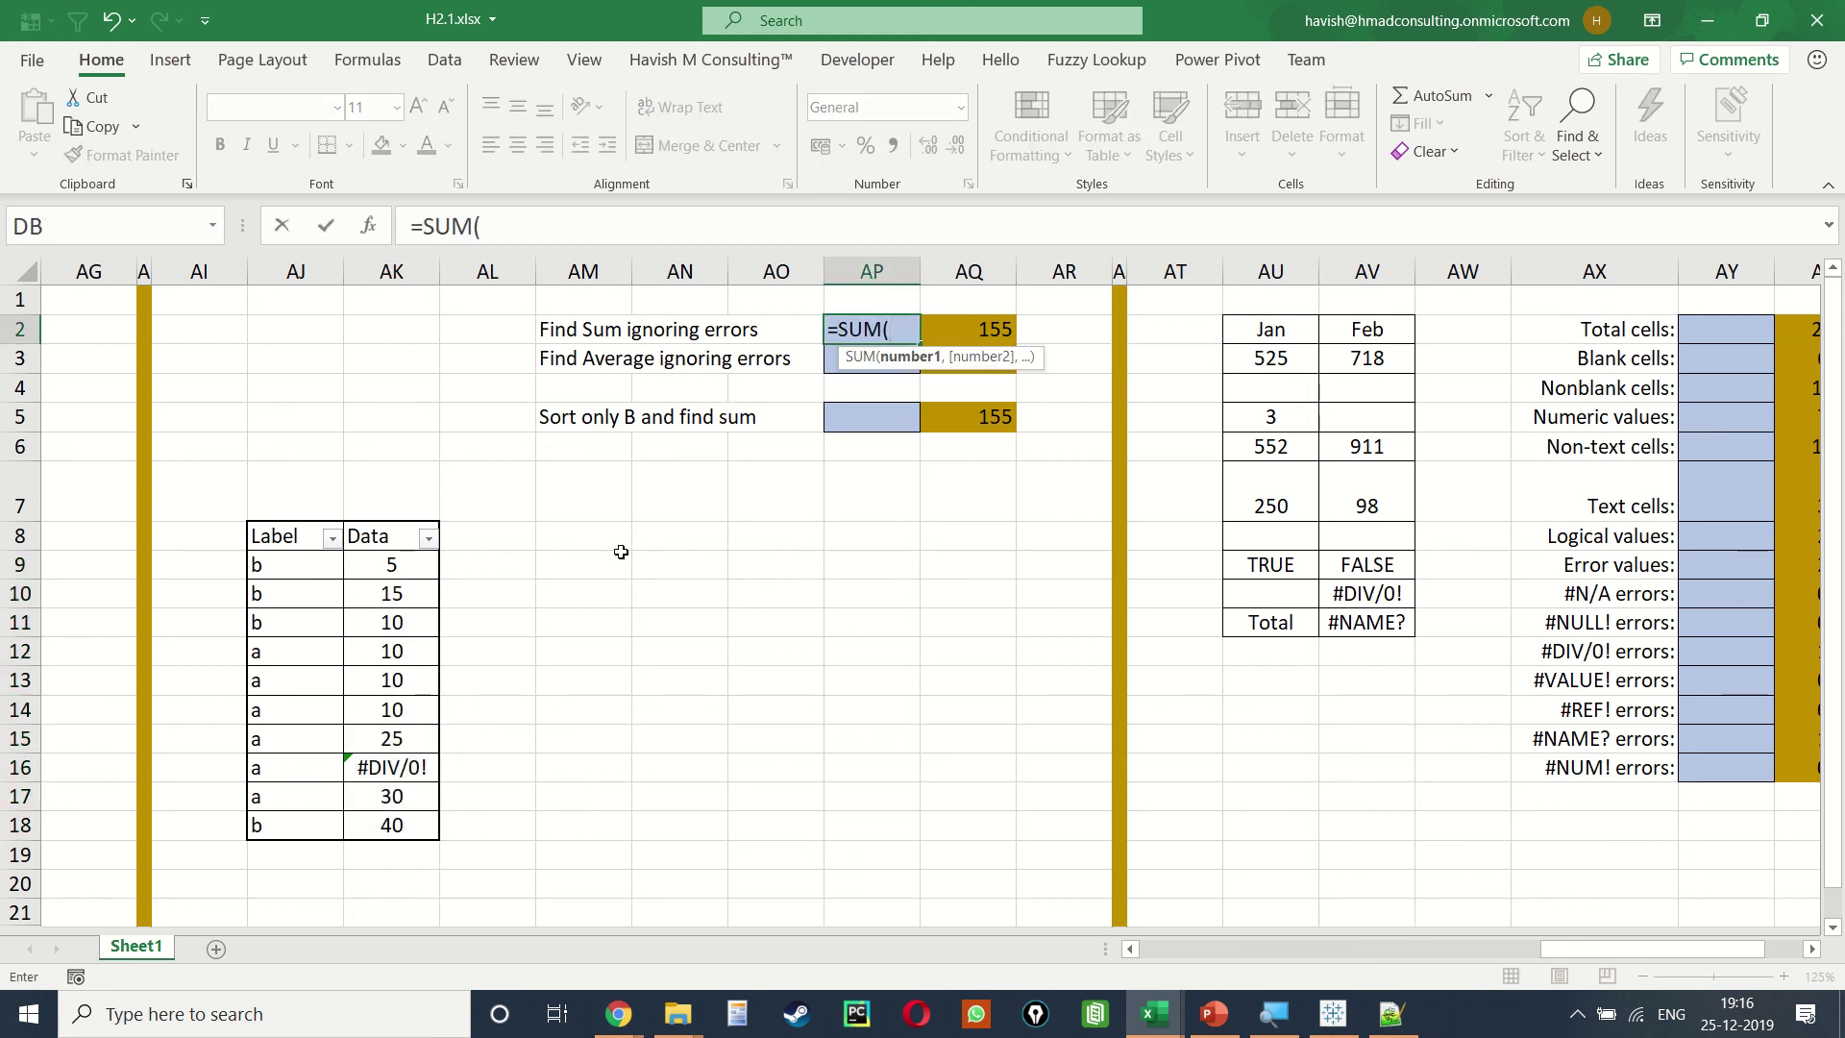
pyautogui.moveTo(411, 575); pyautogui.dragTo(413, 824)
pyautogui.press('Return')
pyautogui.press('Up')
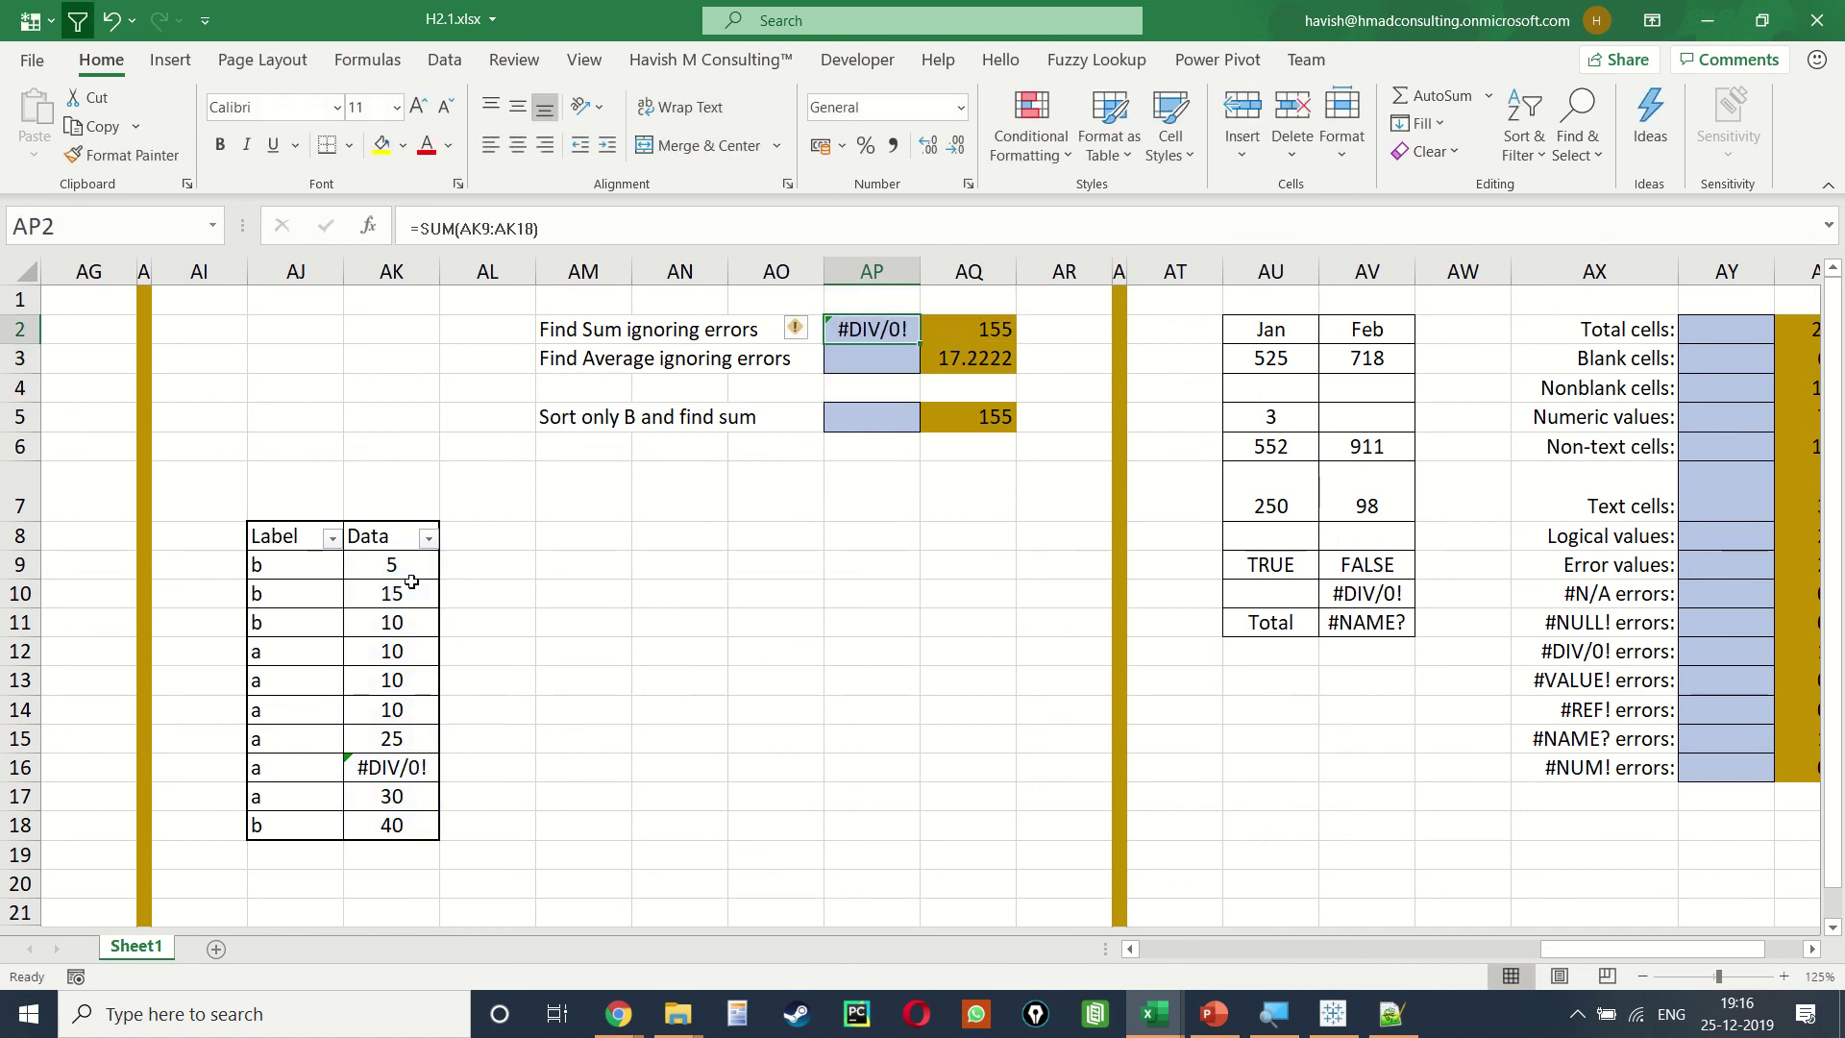
# Step: Start an AGGREGATE formula in AP2 with 9 - SUM as the function number
pyautogui.write('=')
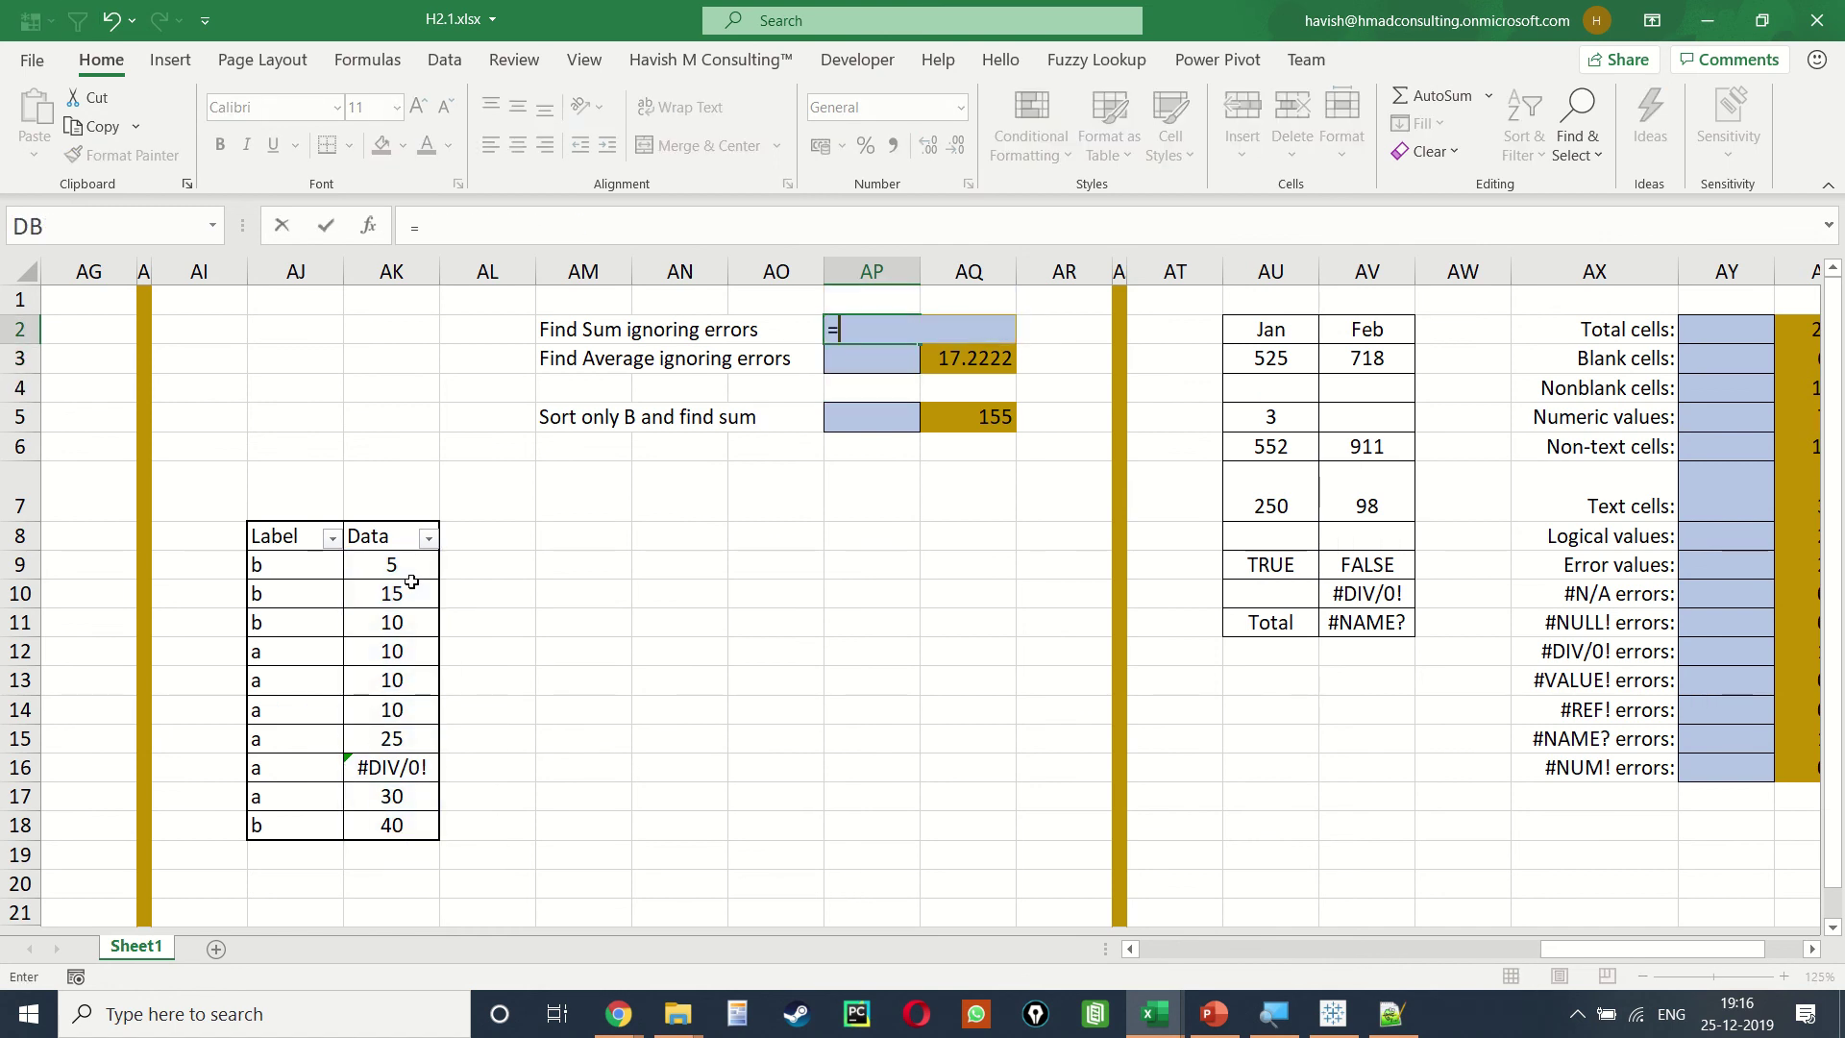
pyautogui.write('agg')
pyautogui.press('Tab')
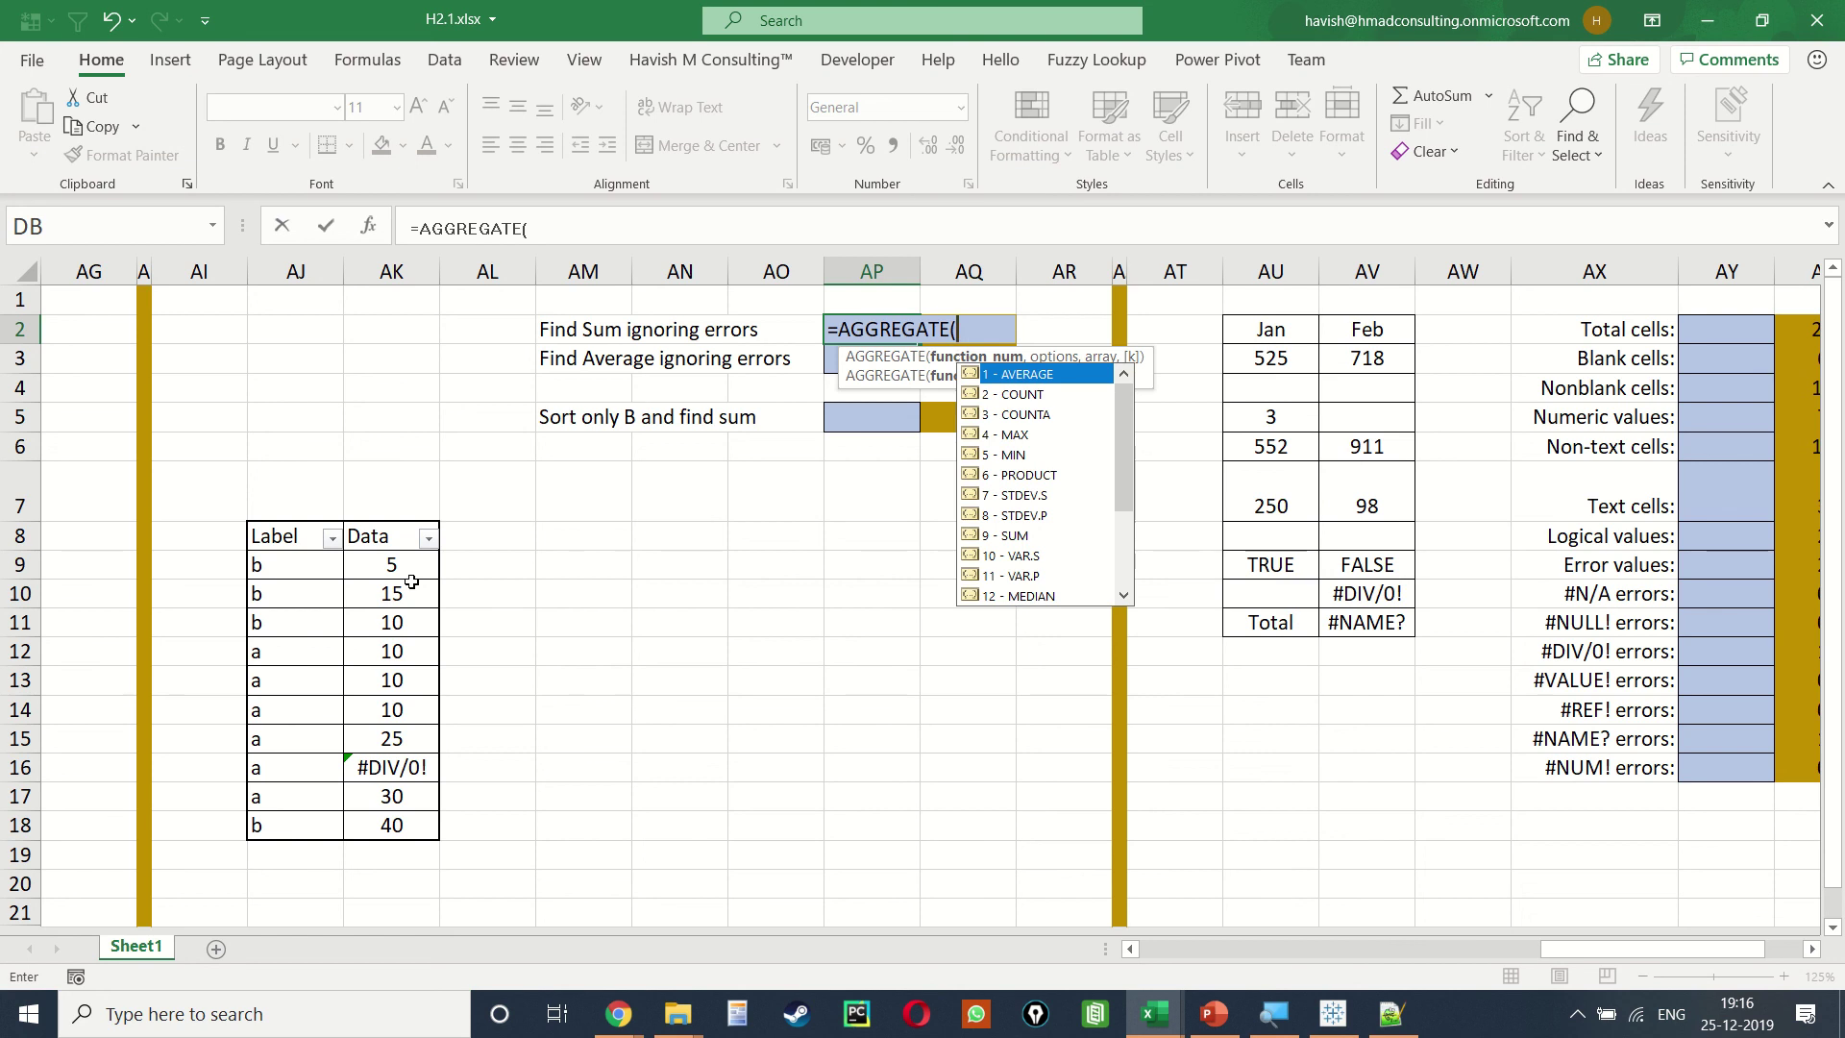
pyautogui.press('Down')
pyautogui.press('Down')
pyautogui.press('Down')
pyautogui.press('Down')
pyautogui.press('Down')
pyautogui.press('Down')
pyautogui.press('Down')
pyautogui.press('Down')
pyautogui.press('Down')
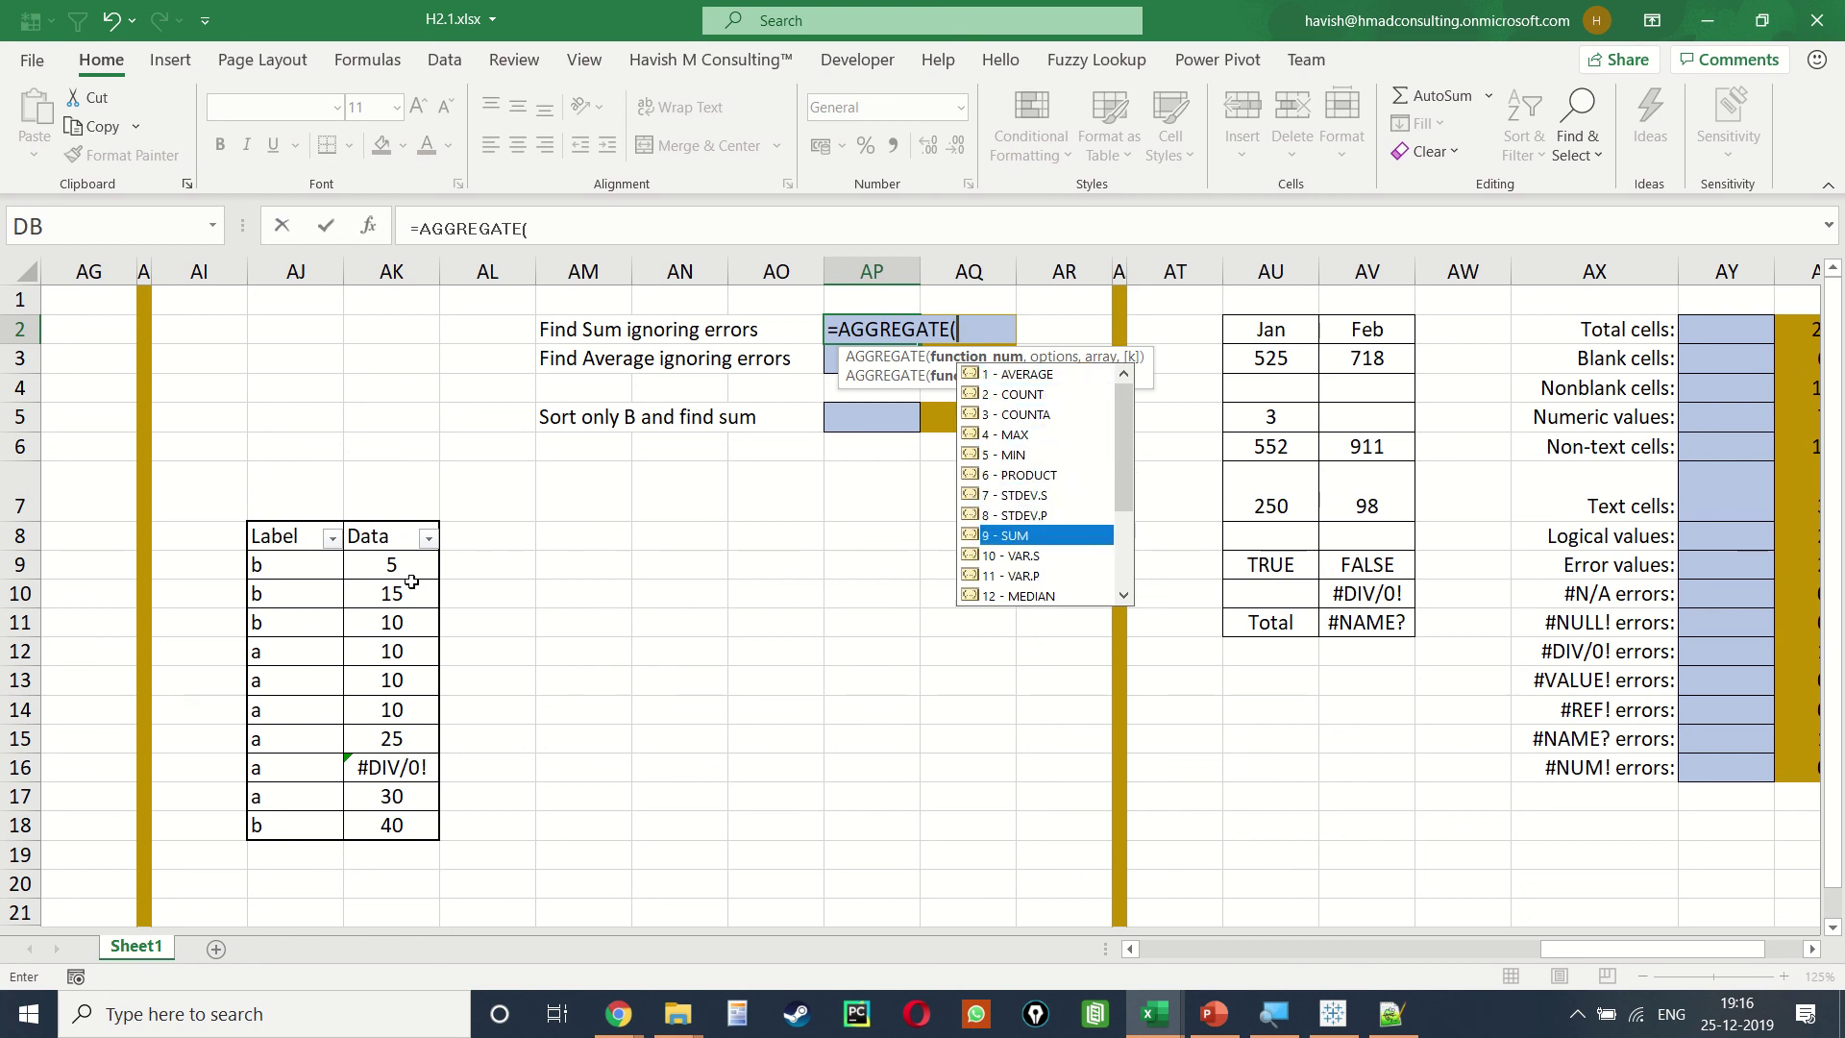
pyautogui.press('Up')
pyautogui.press('Tab')
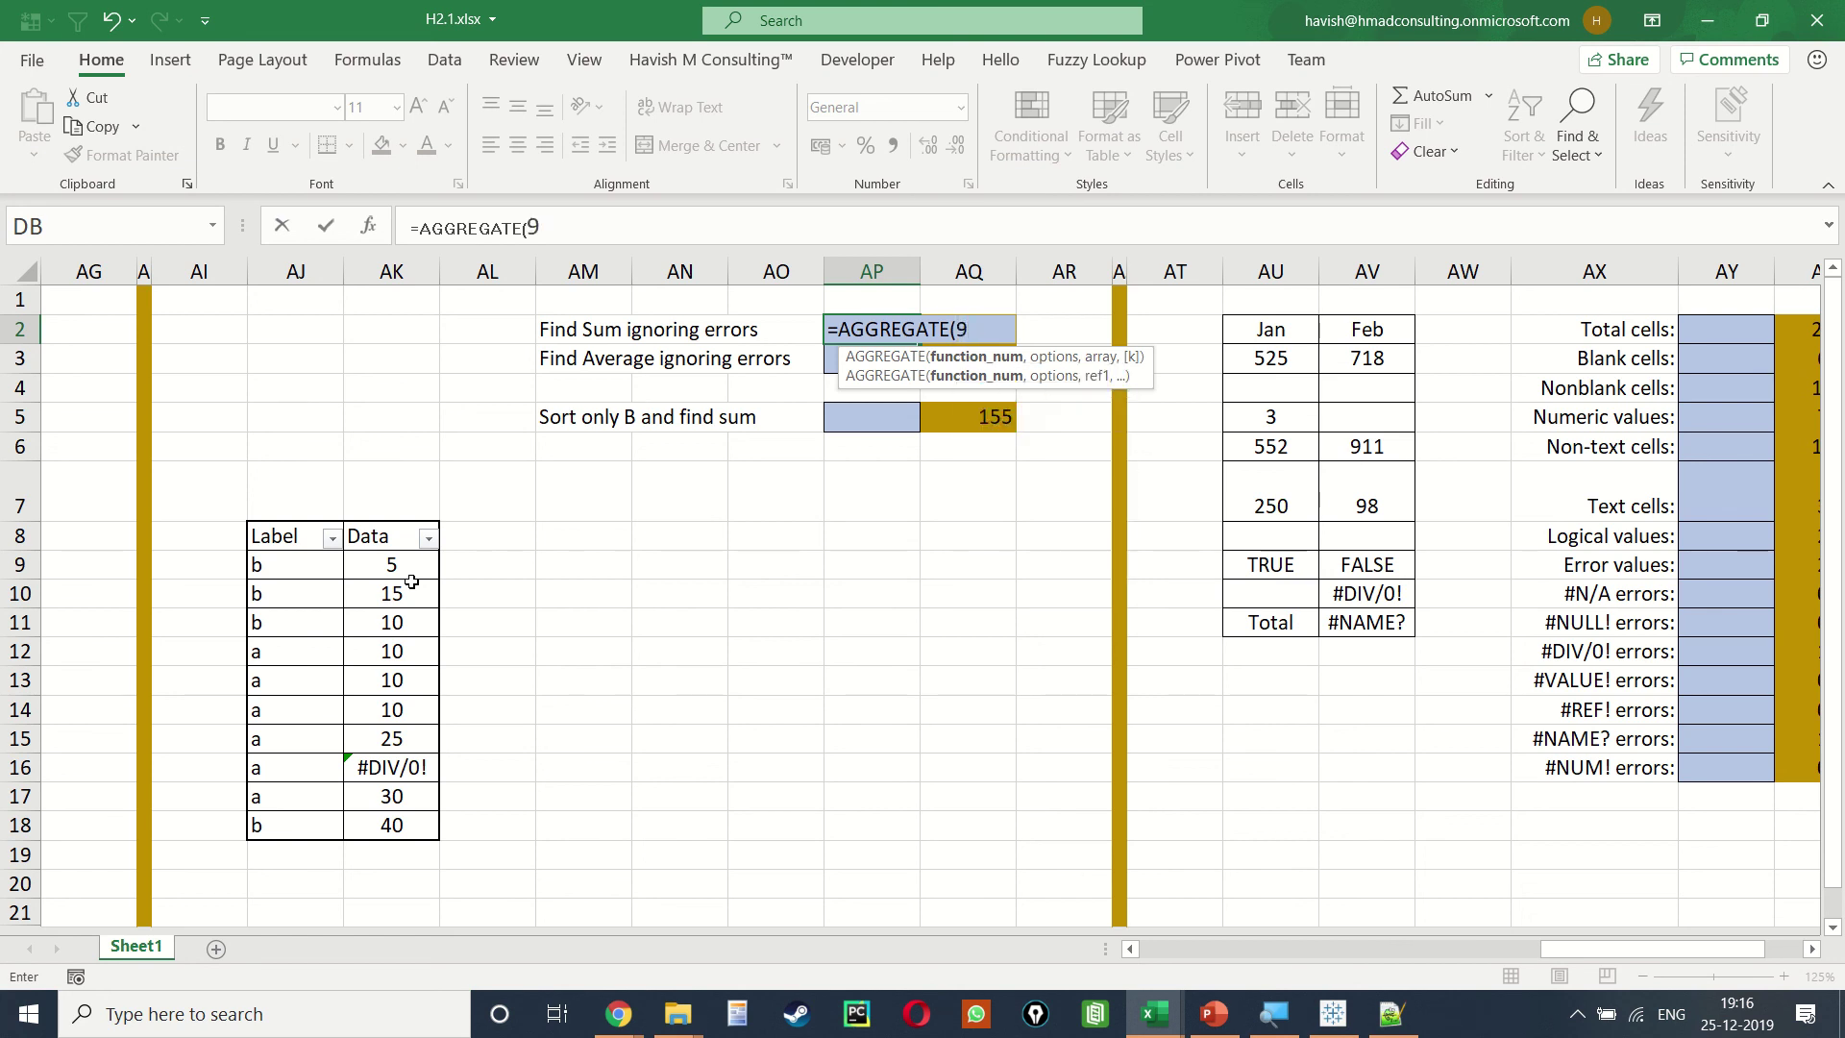
# Step: Choose option 6 - Ignore error values, use AK9:AK18 as the array and enter the AGGREGATE formula in AP2
pyautogui.write(',')
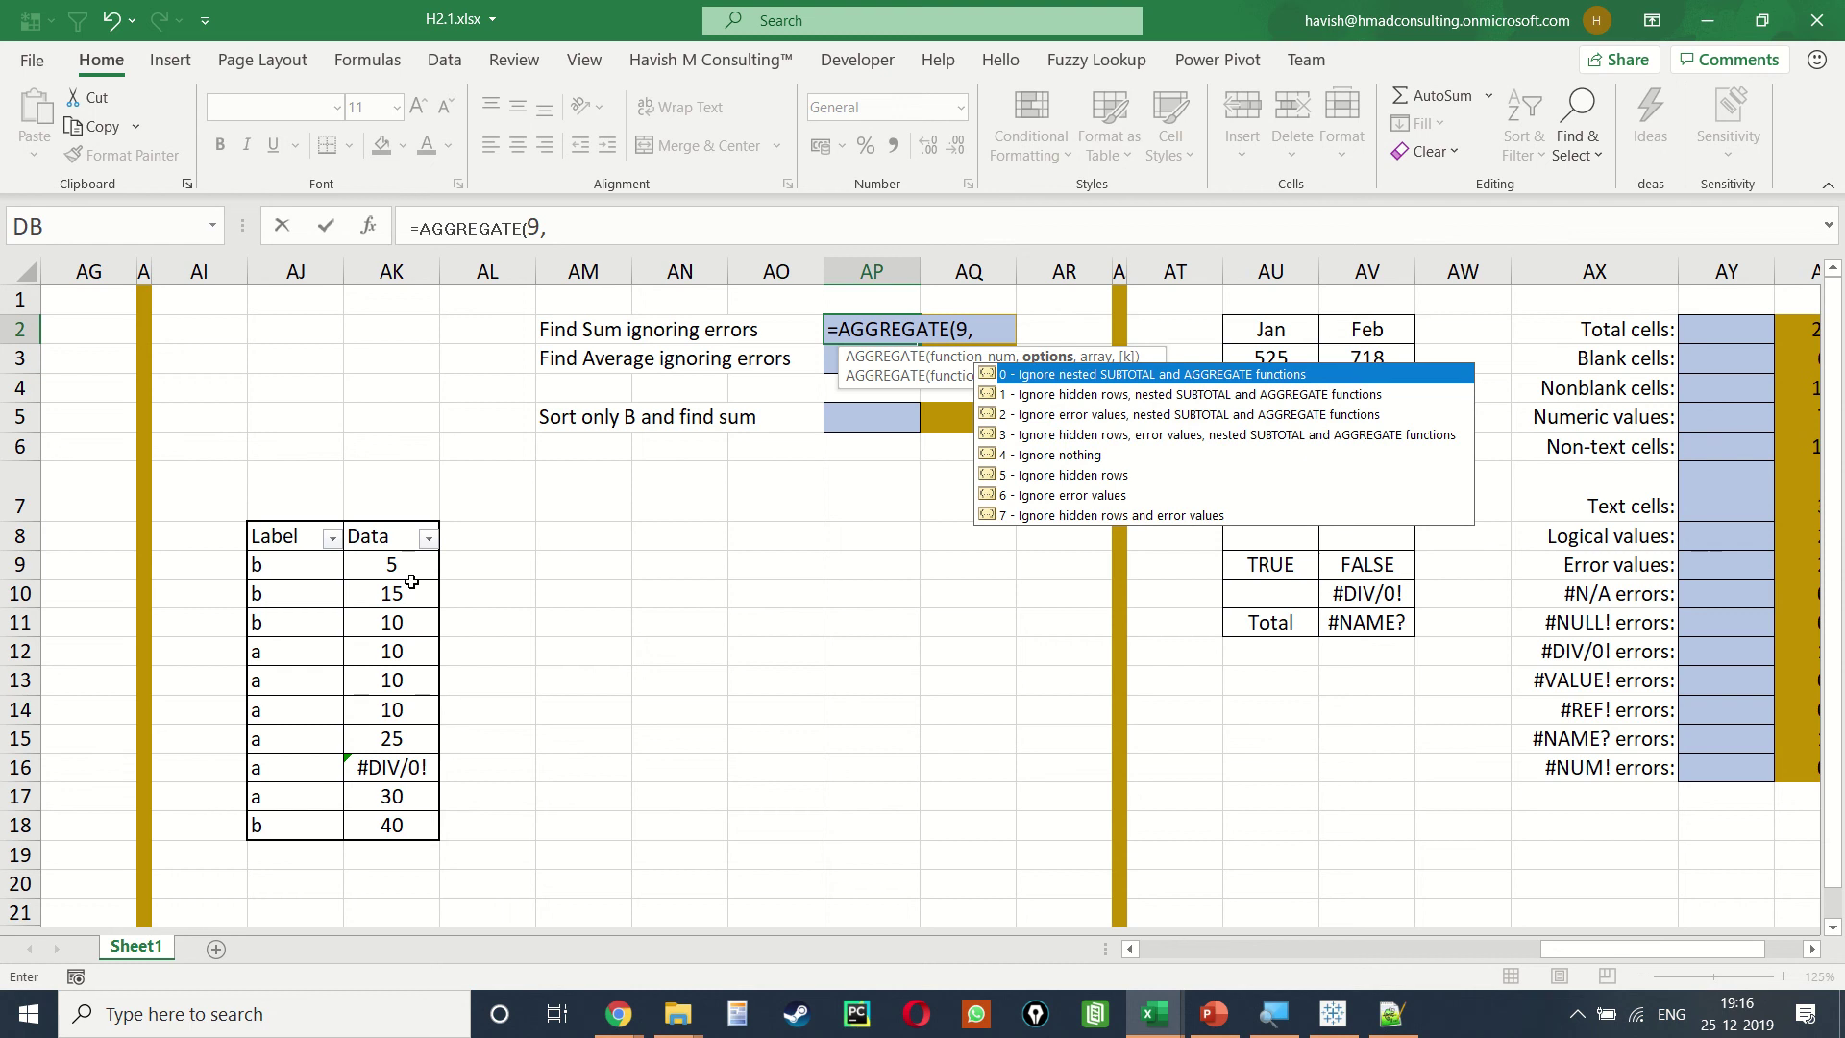
pyautogui.press('Down')
pyautogui.press('Down')
pyautogui.press('Down')
pyautogui.press('Down')
pyautogui.press('Down')
pyautogui.press('Down')
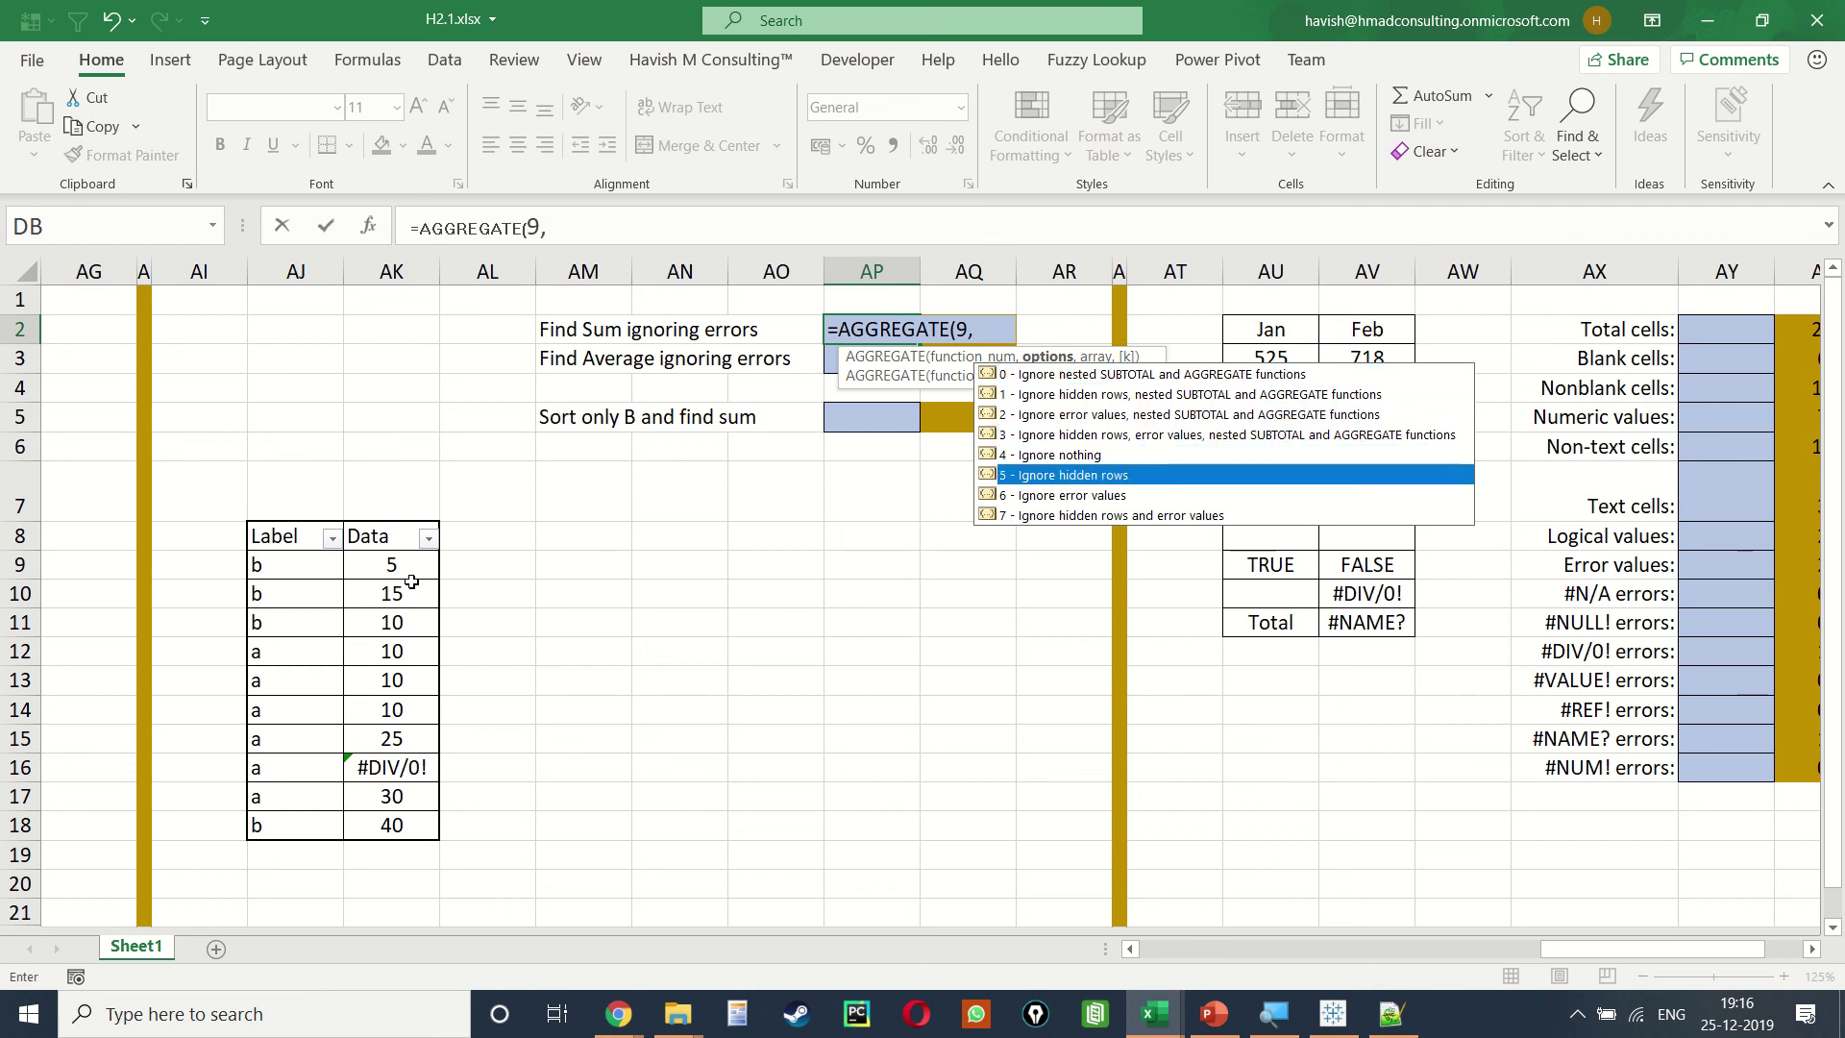
pyautogui.press('Tab')
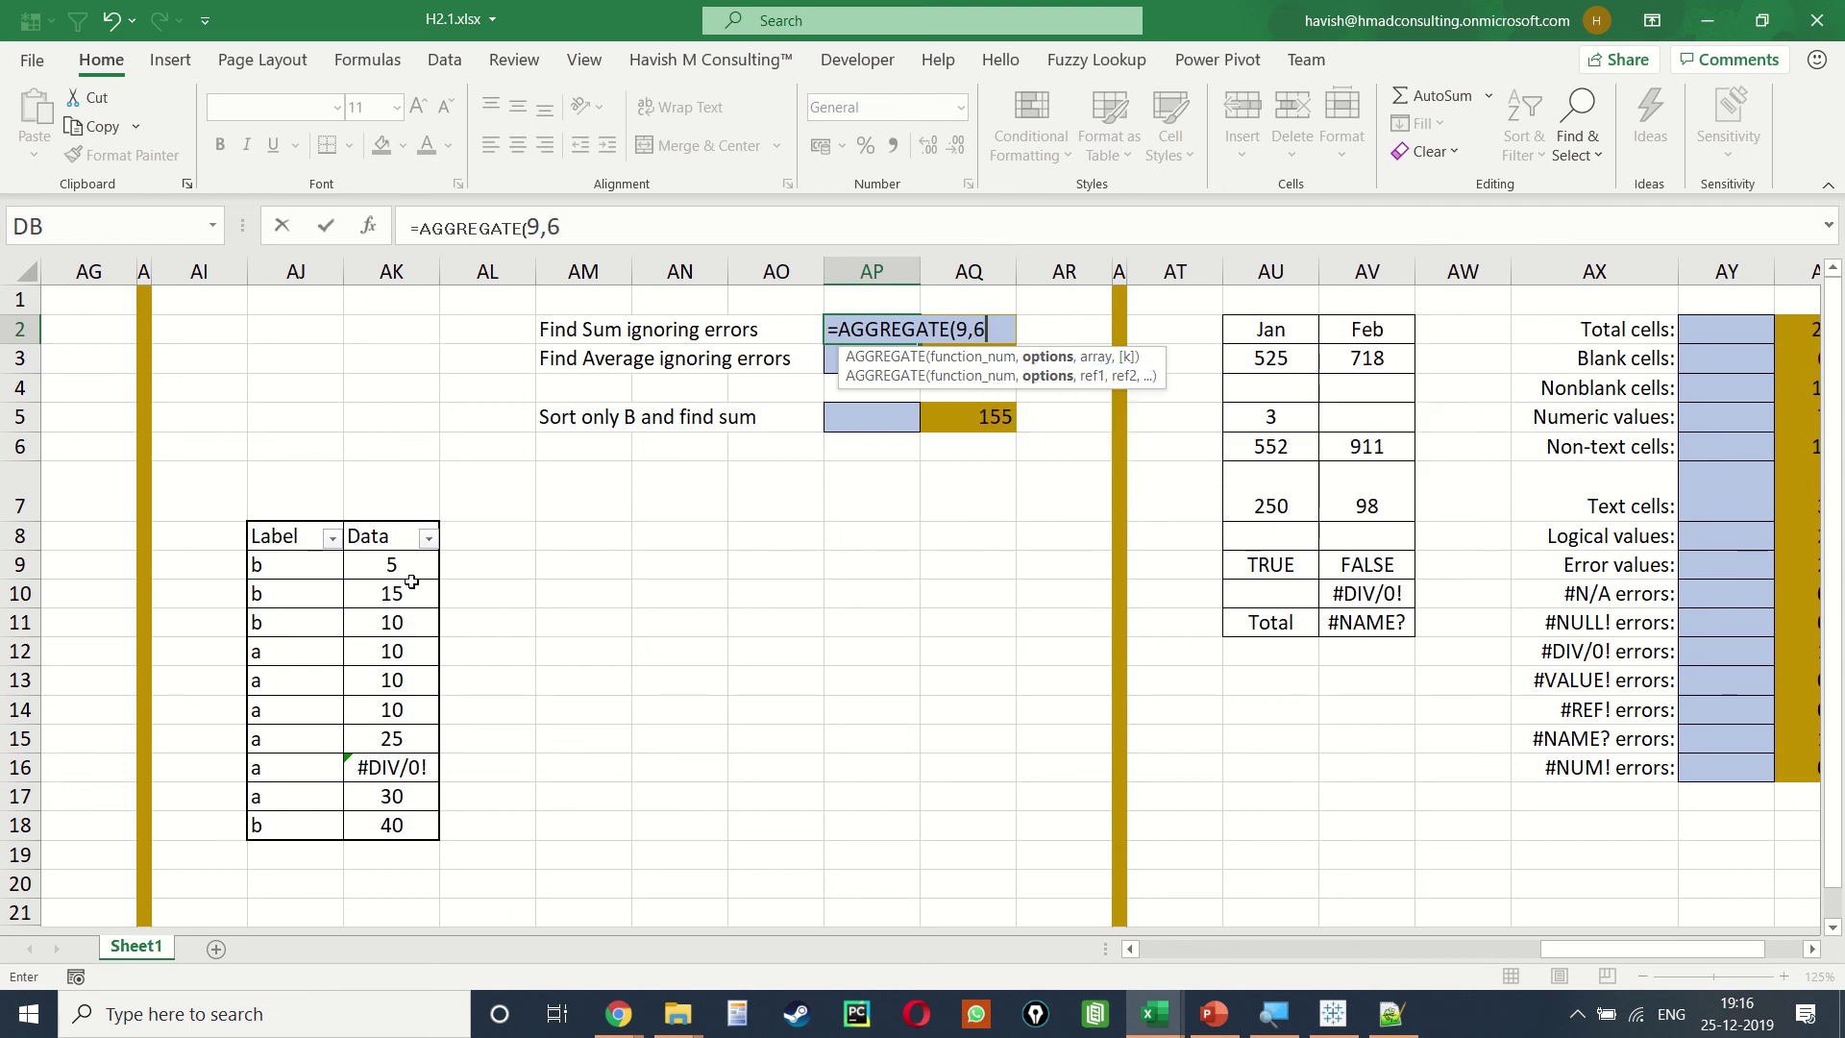
pyautogui.write(',')
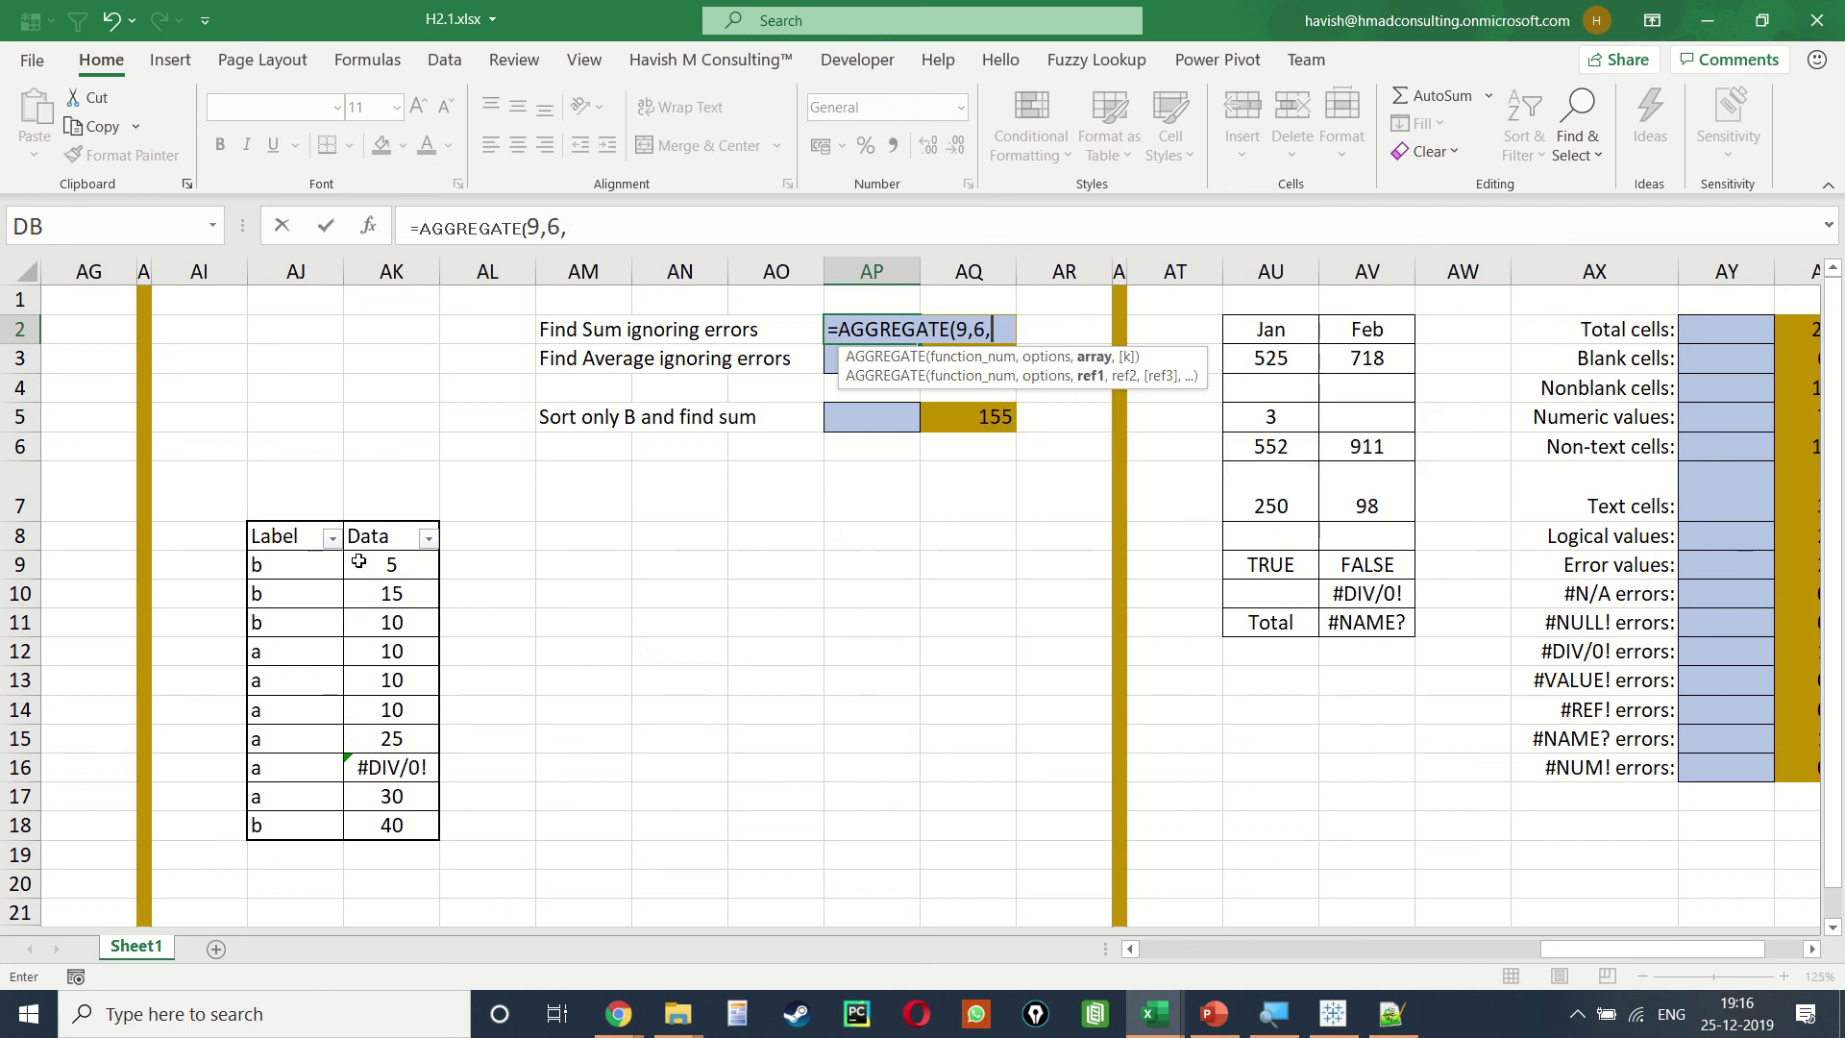
pyautogui.moveTo(358, 565); pyautogui.dragTo(384, 812)
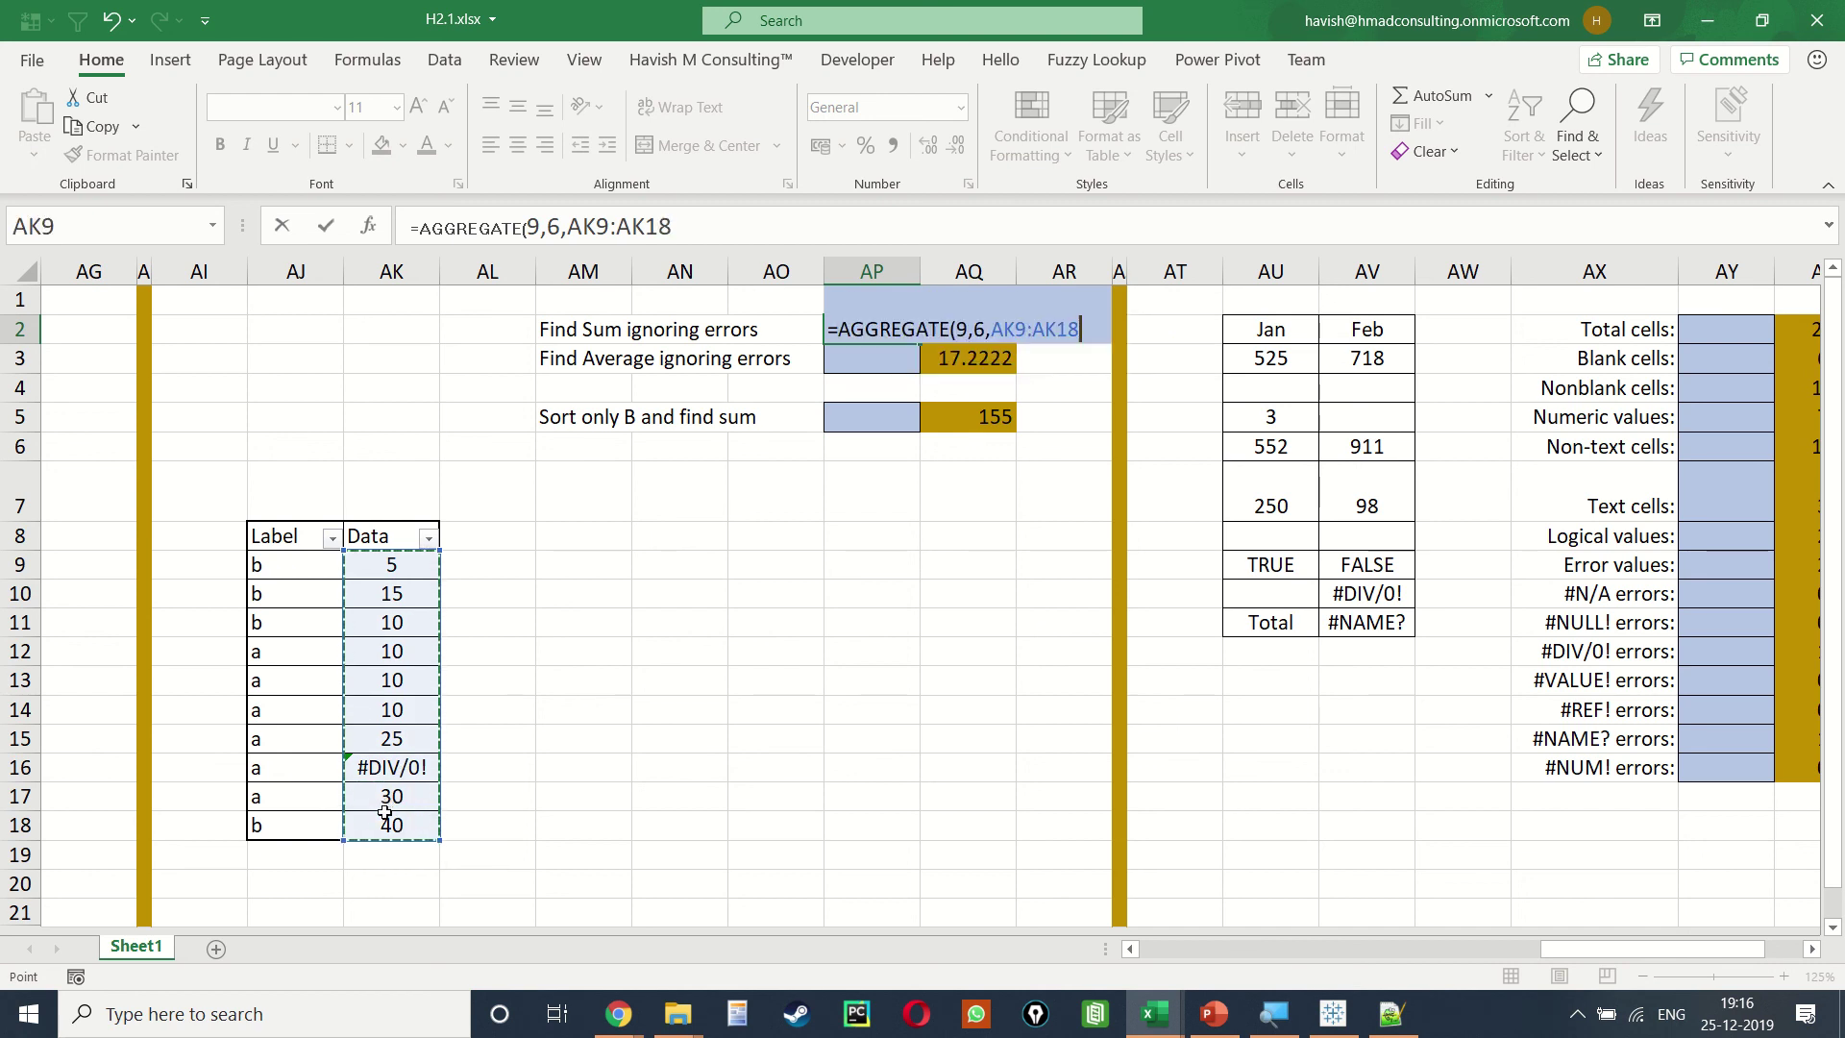
pyautogui.press('Return')
pyautogui.press('Up')
pyautogui.press('Down')
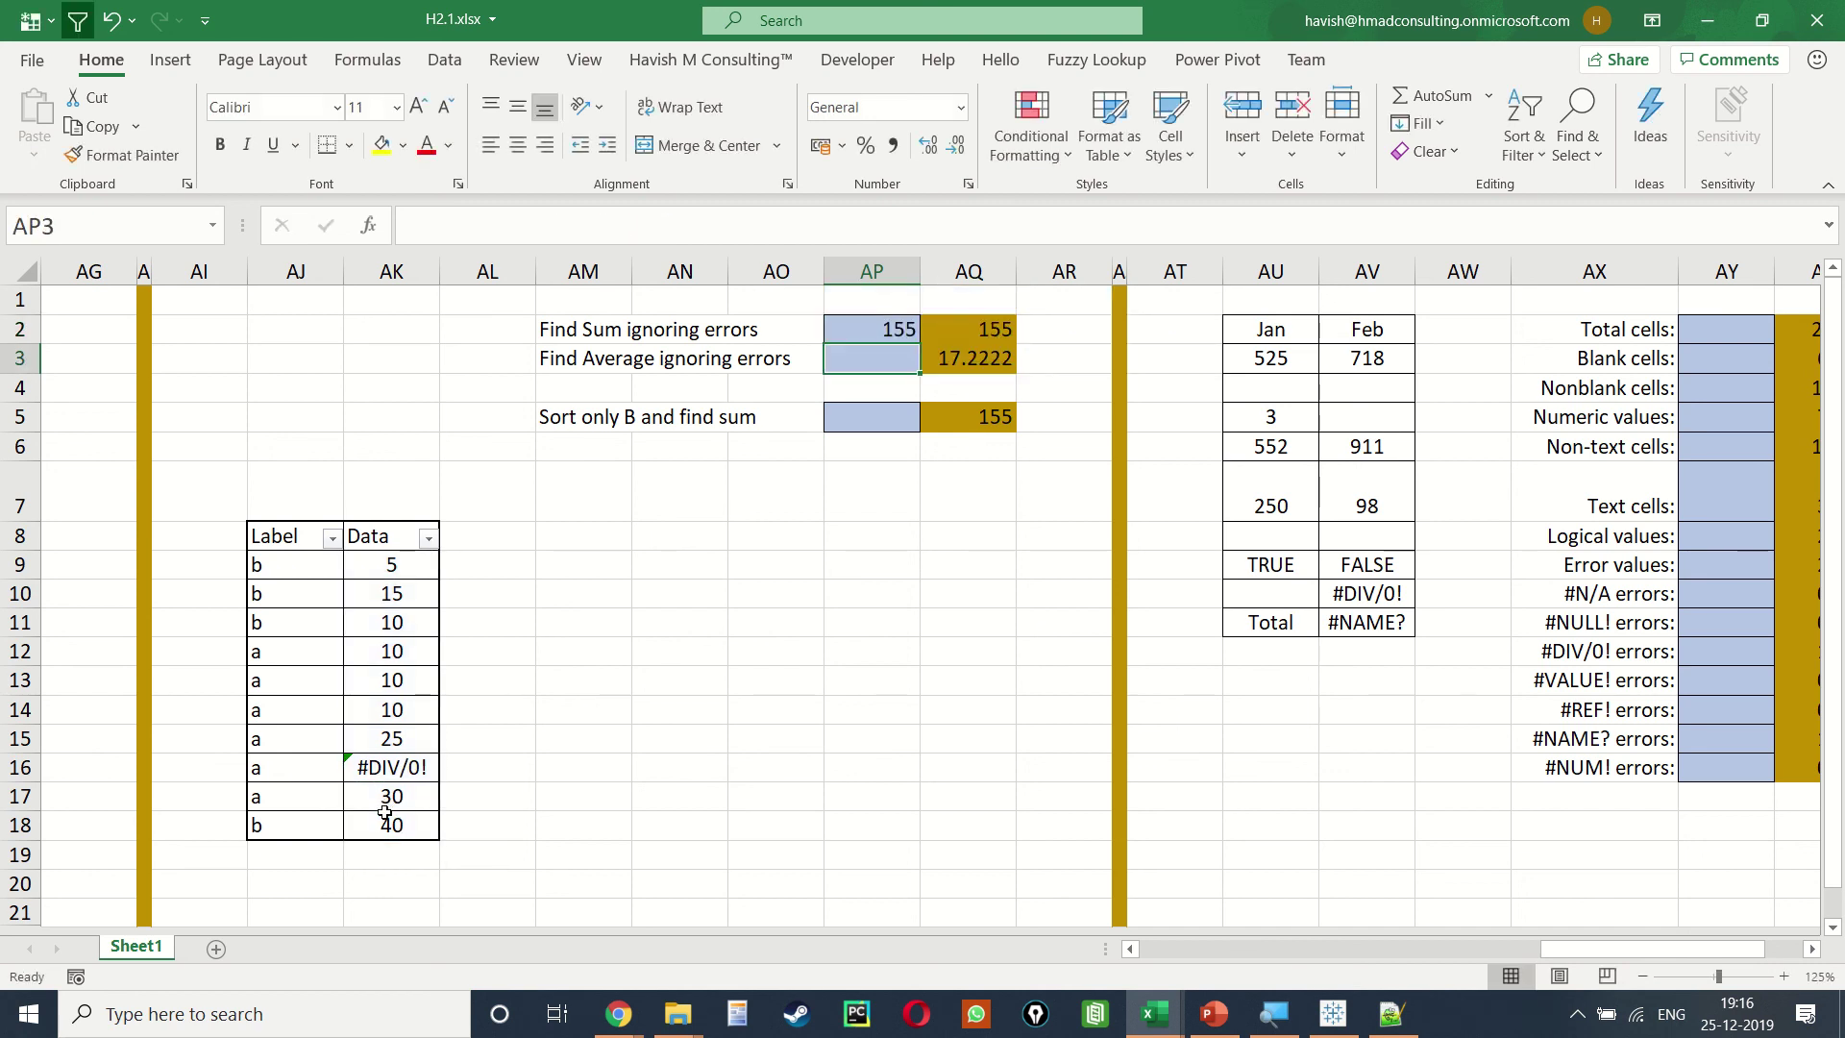
pyautogui.write('=aver')
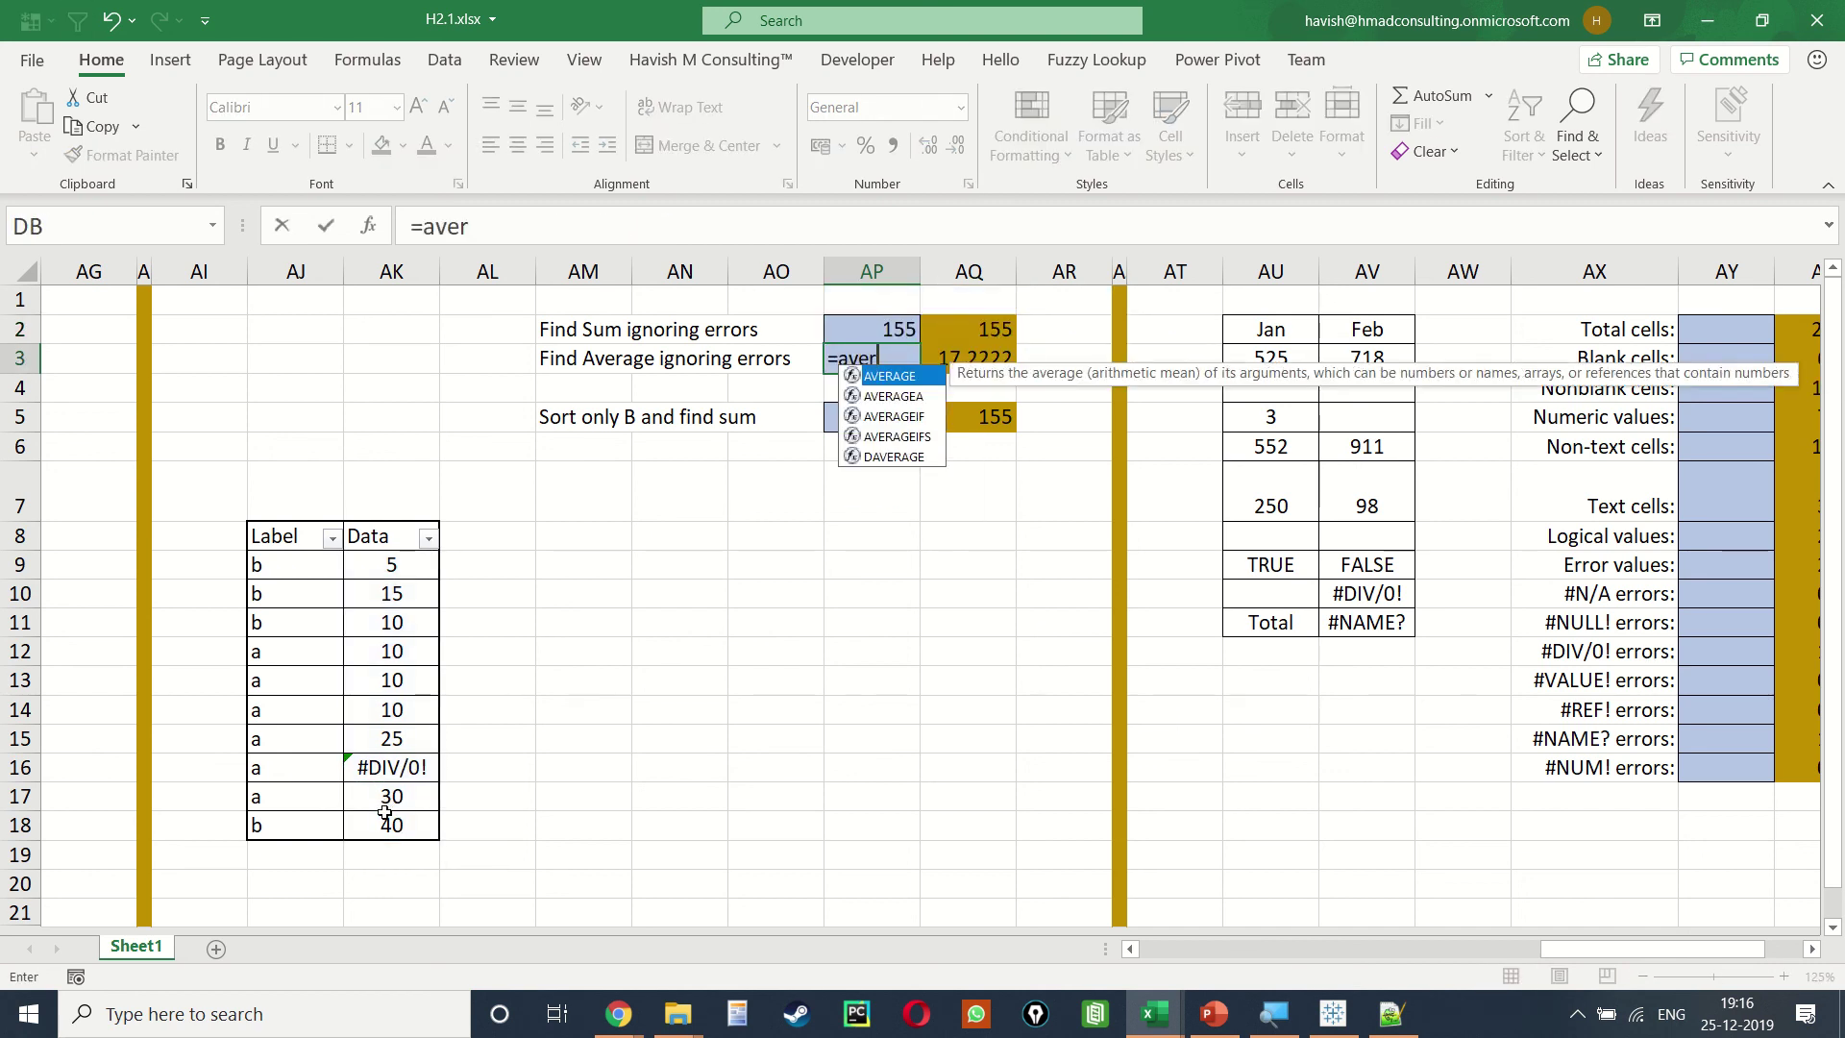
pyautogui.press('Tab')
pyautogui.press('BackSpace')
pyautogui.press('BackSpace')
pyautogui.press('BackSpace')
pyautogui.press('BackSpace')
pyautogui.press('BackSpace')
pyautogui.press('BackSpace')
pyautogui.press('BackSpace')
pyautogui.press('BackSpace')
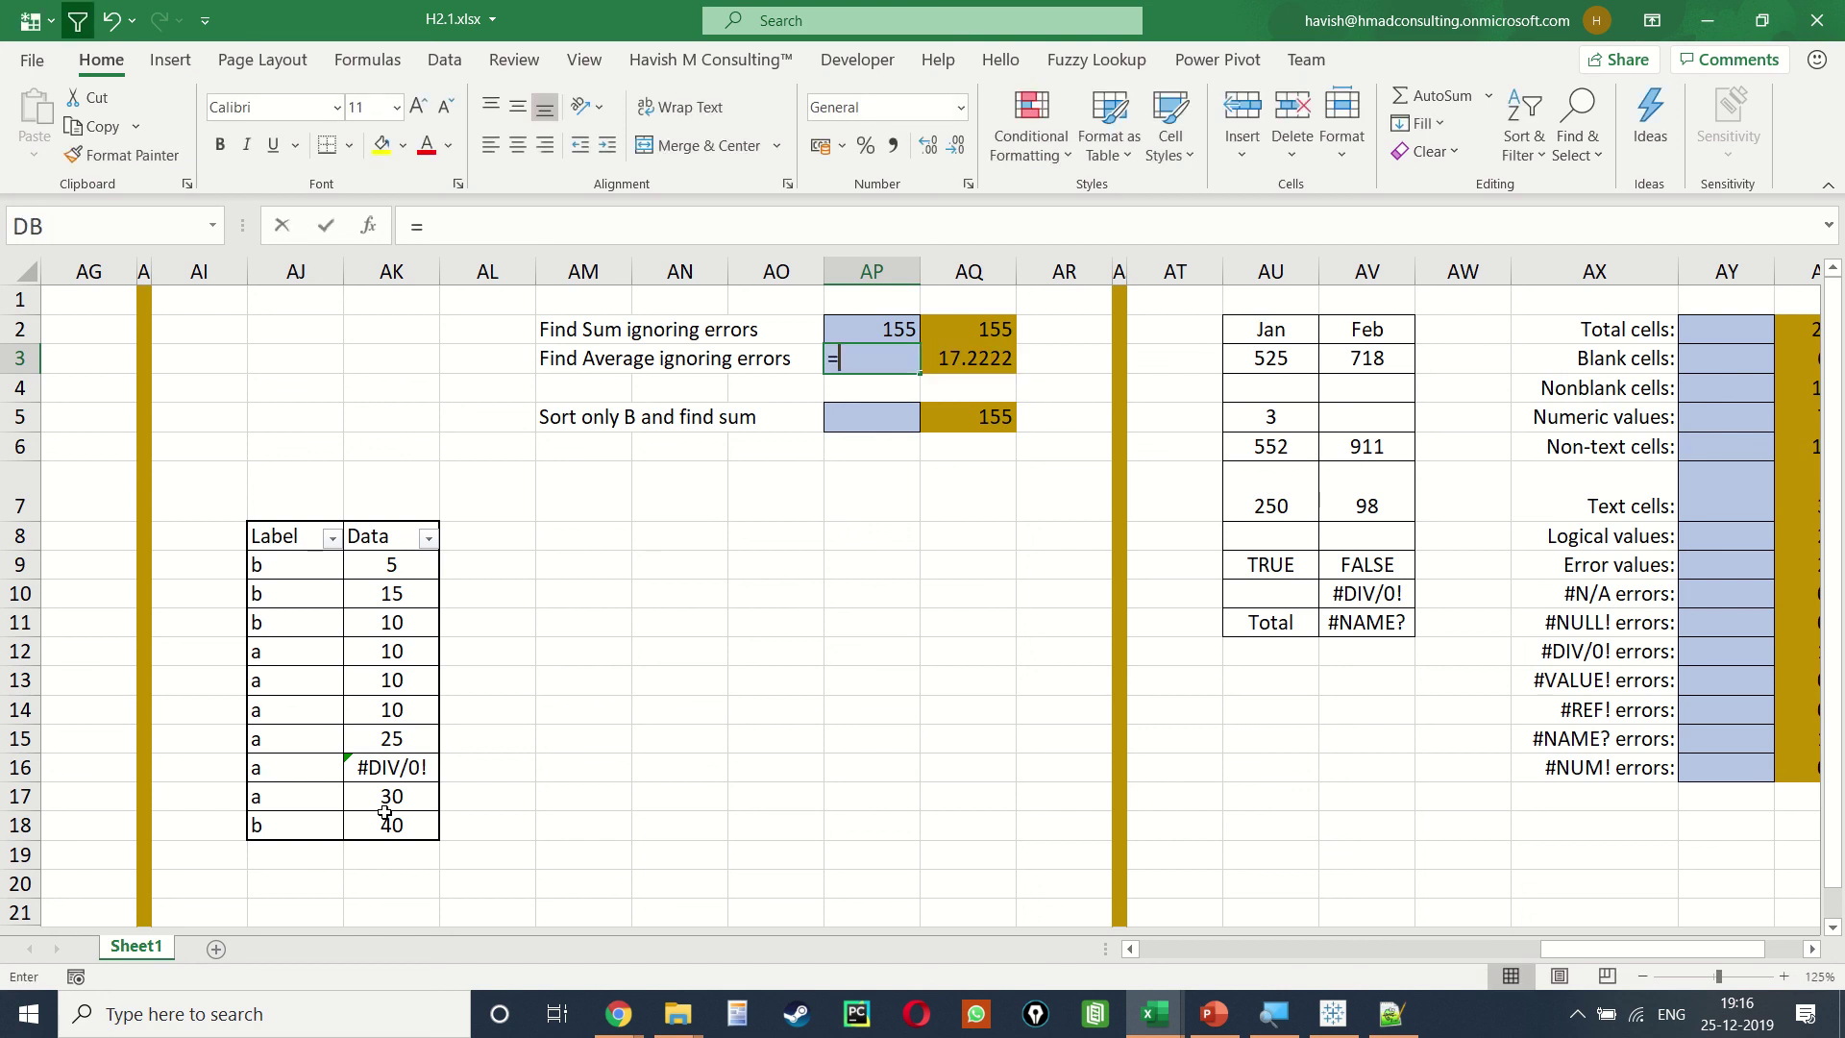
# Step: Start an AGGREGATE formula in AP3 with function 1 (AVERAGE) and option 6 - Ignore error values
pyautogui.write('agg')
pyautogui.press('Tab')
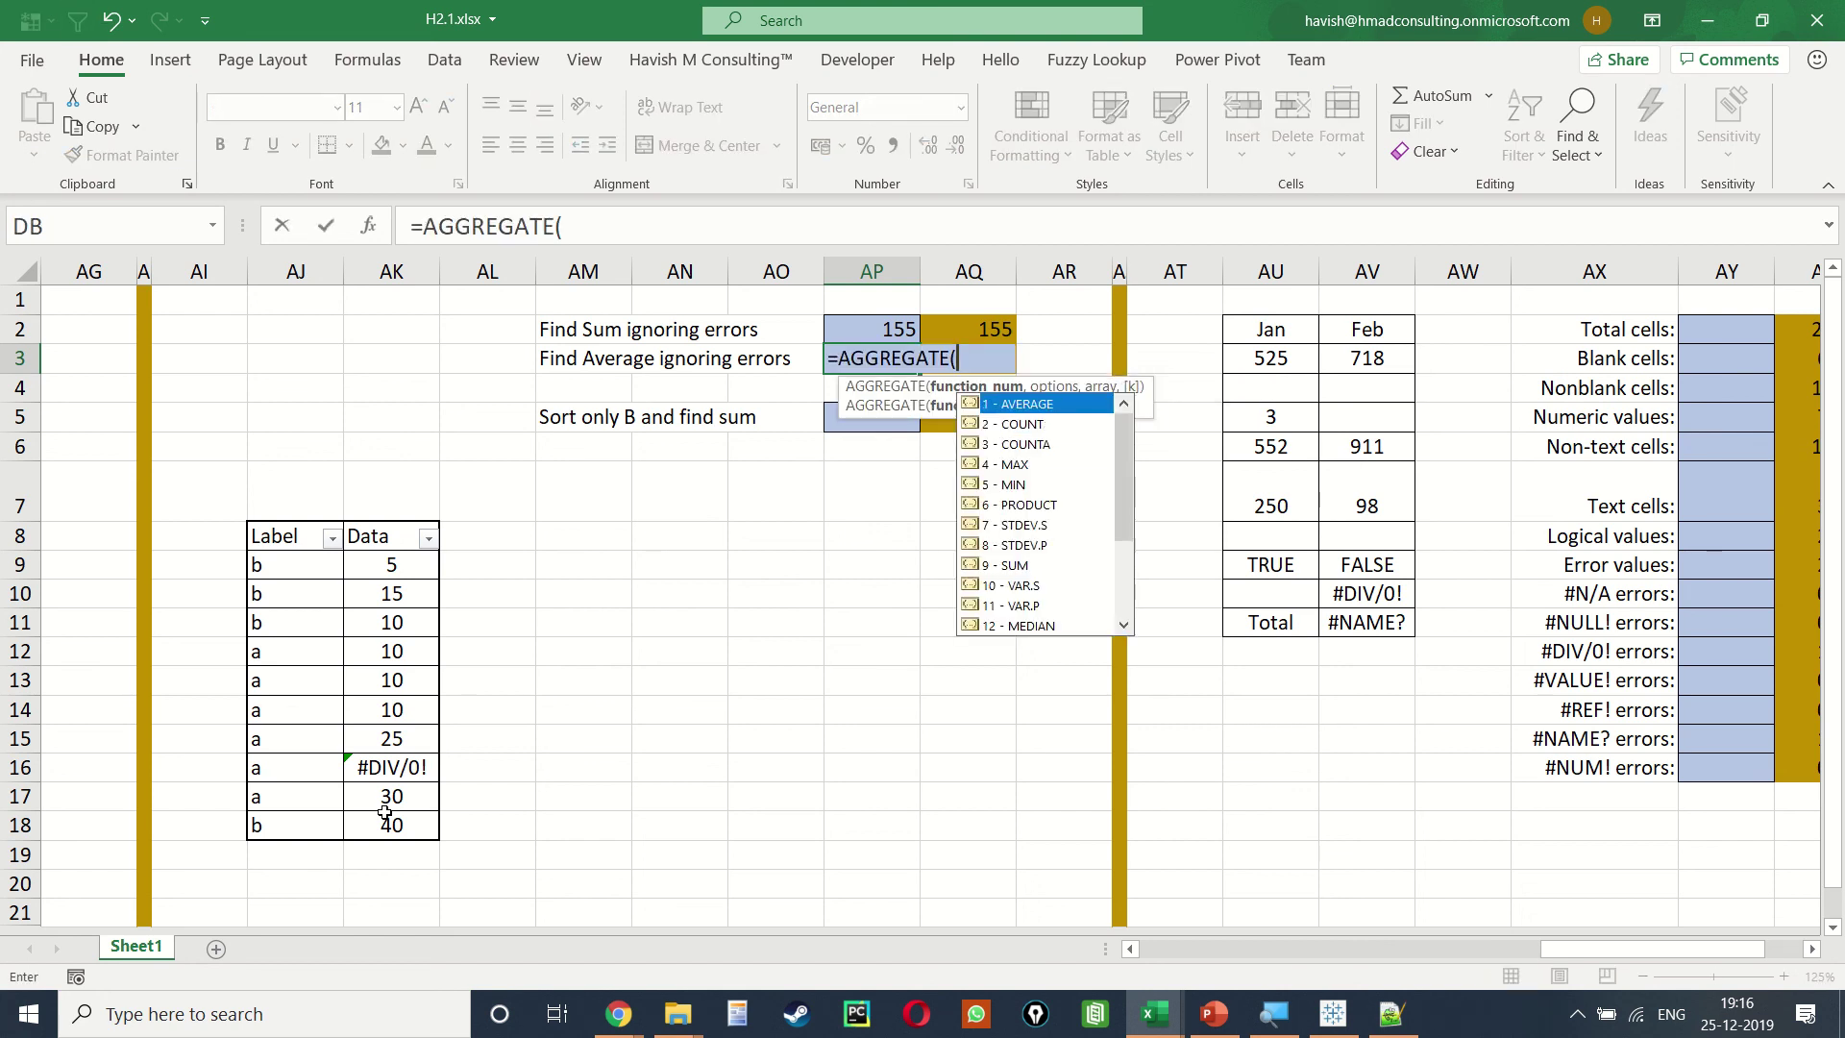
pyautogui.write('1,')
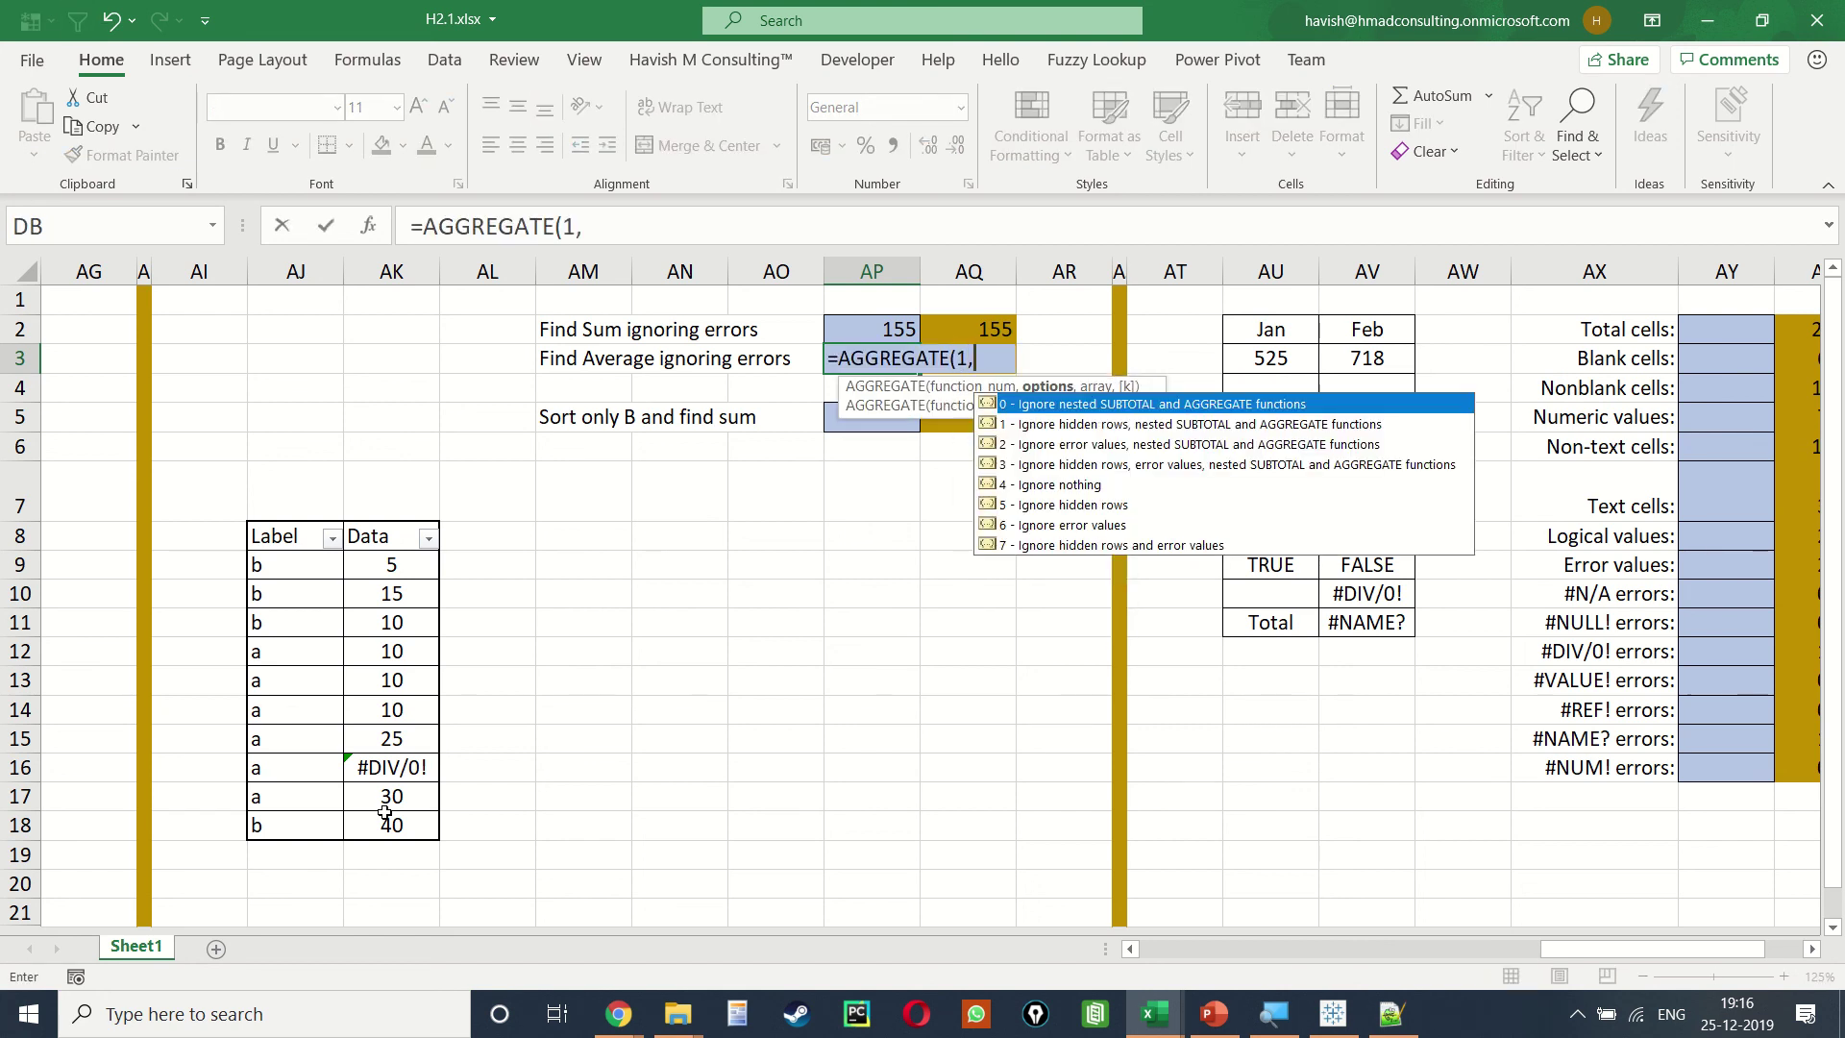
pyautogui.press('Down')
pyautogui.press('Down')
pyautogui.press('Down')
pyautogui.press('Down')
pyautogui.press('Down')
pyautogui.press('Down')
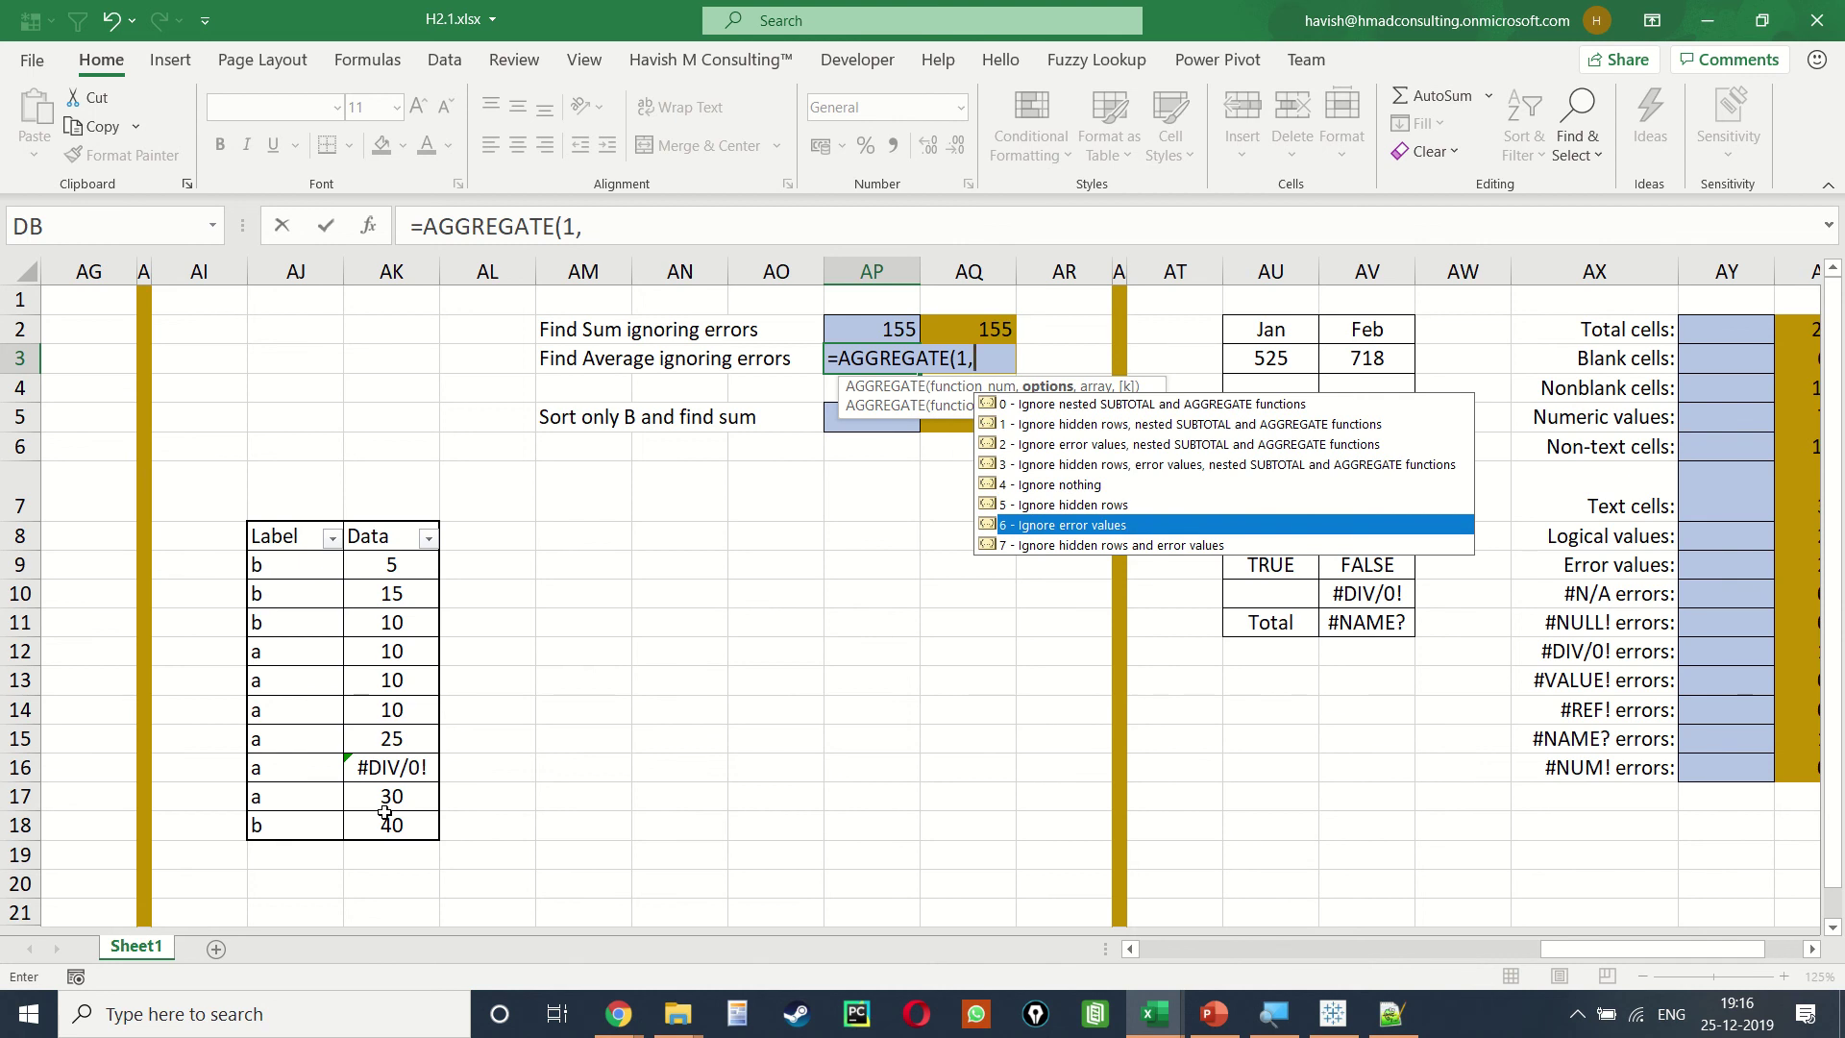
pyautogui.press('Tab')
pyautogui.write(',')
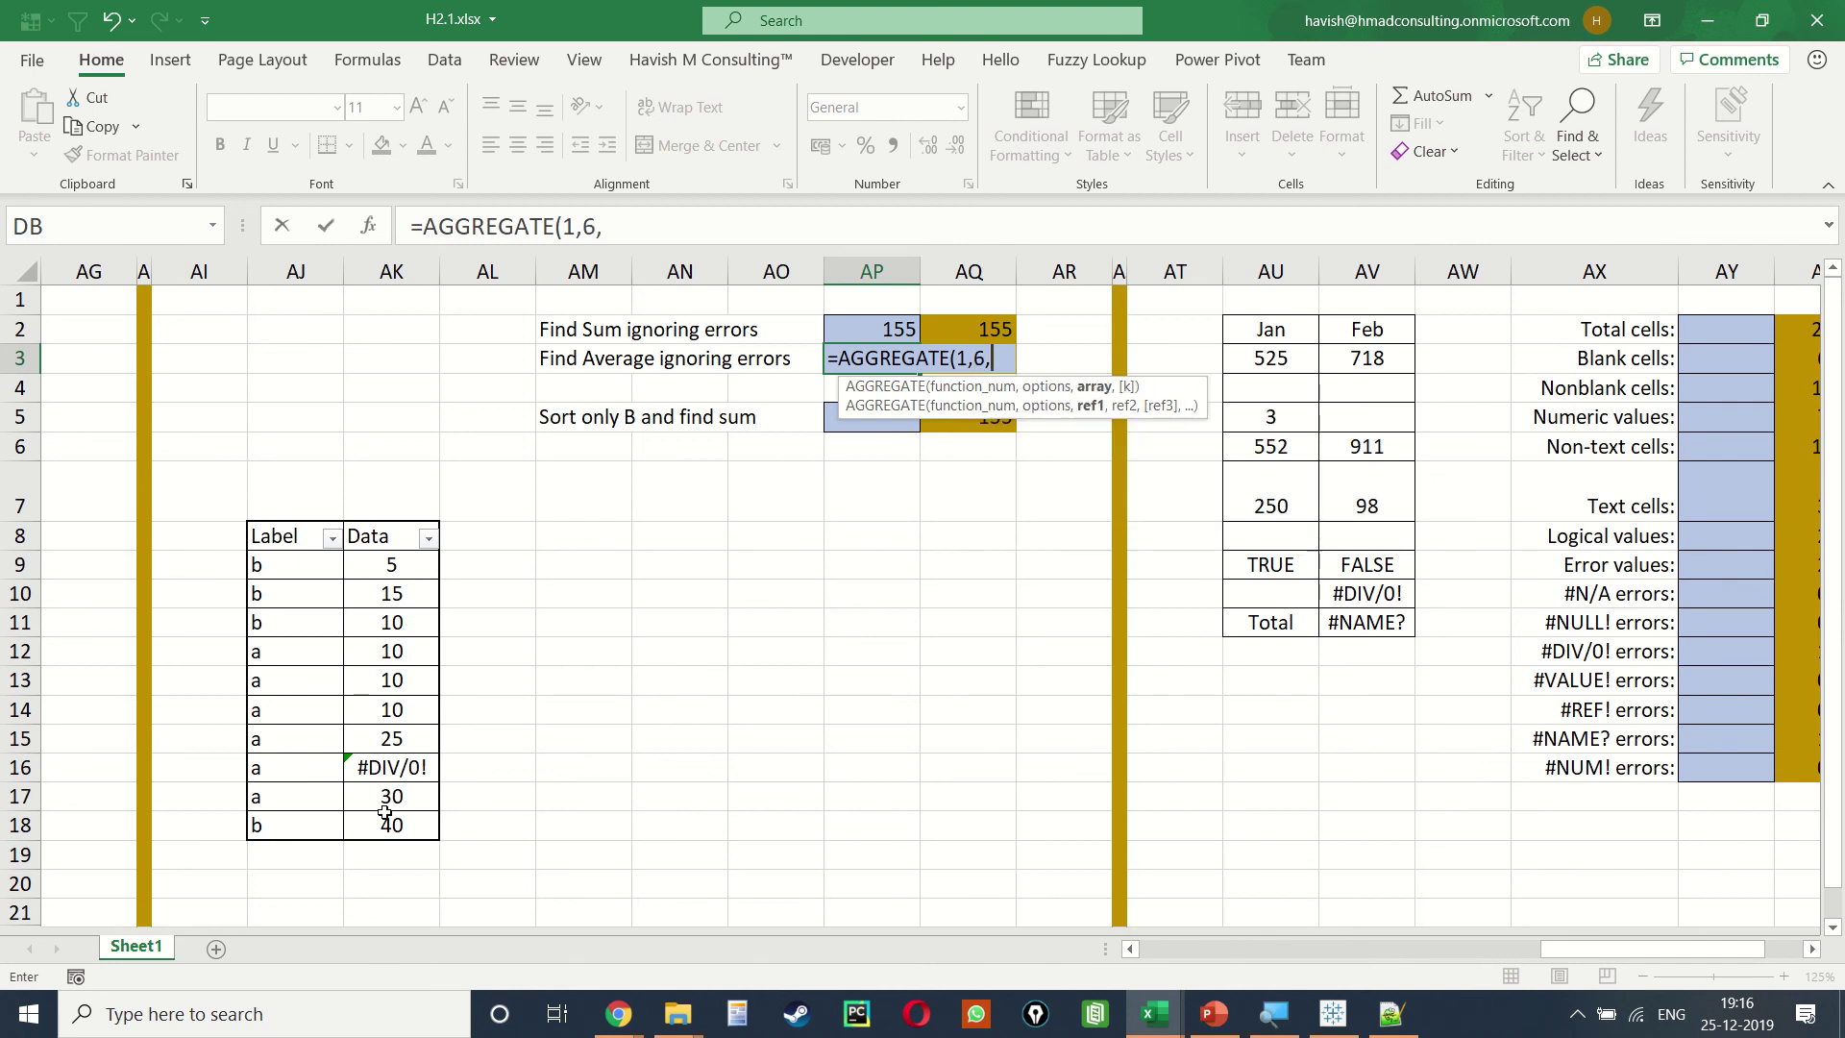
# Step: Use AK9:AK18 as the array in AP3's AGGREGATE and enter the formula
pyautogui.click(363, 566)
pyautogui.hotkey('shift', 'Down')
pyautogui.hotkey('shift', 'Down')
pyautogui.hotkey('shift', 'Down')
pyautogui.hotkey('shift', 'Down')
pyautogui.hotkey('shift', 'Down')
pyautogui.hotkey('shift', 'Down')
pyautogui.hotkey('shift', 'Down')
pyautogui.hotkey('shift', 'Down')
pyautogui.hotkey('shift', 'Down')
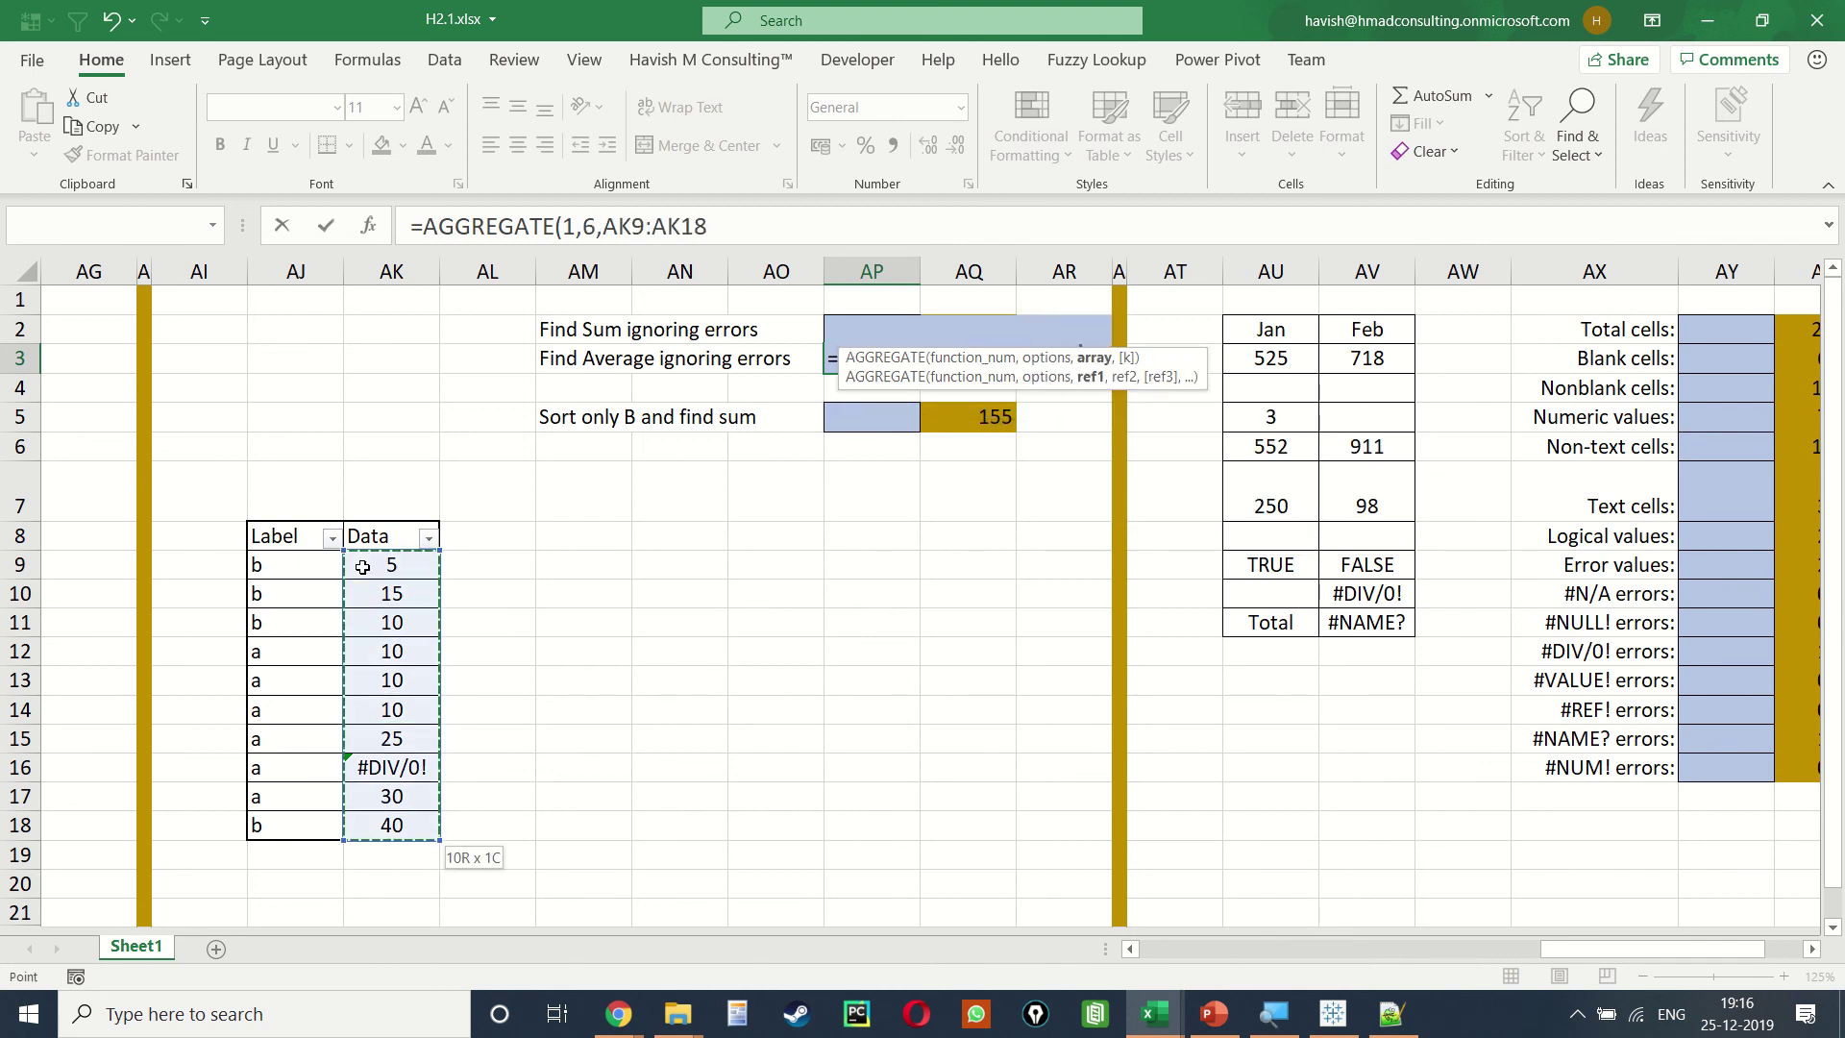
pyautogui.press('Return')
pyautogui.press('Up')
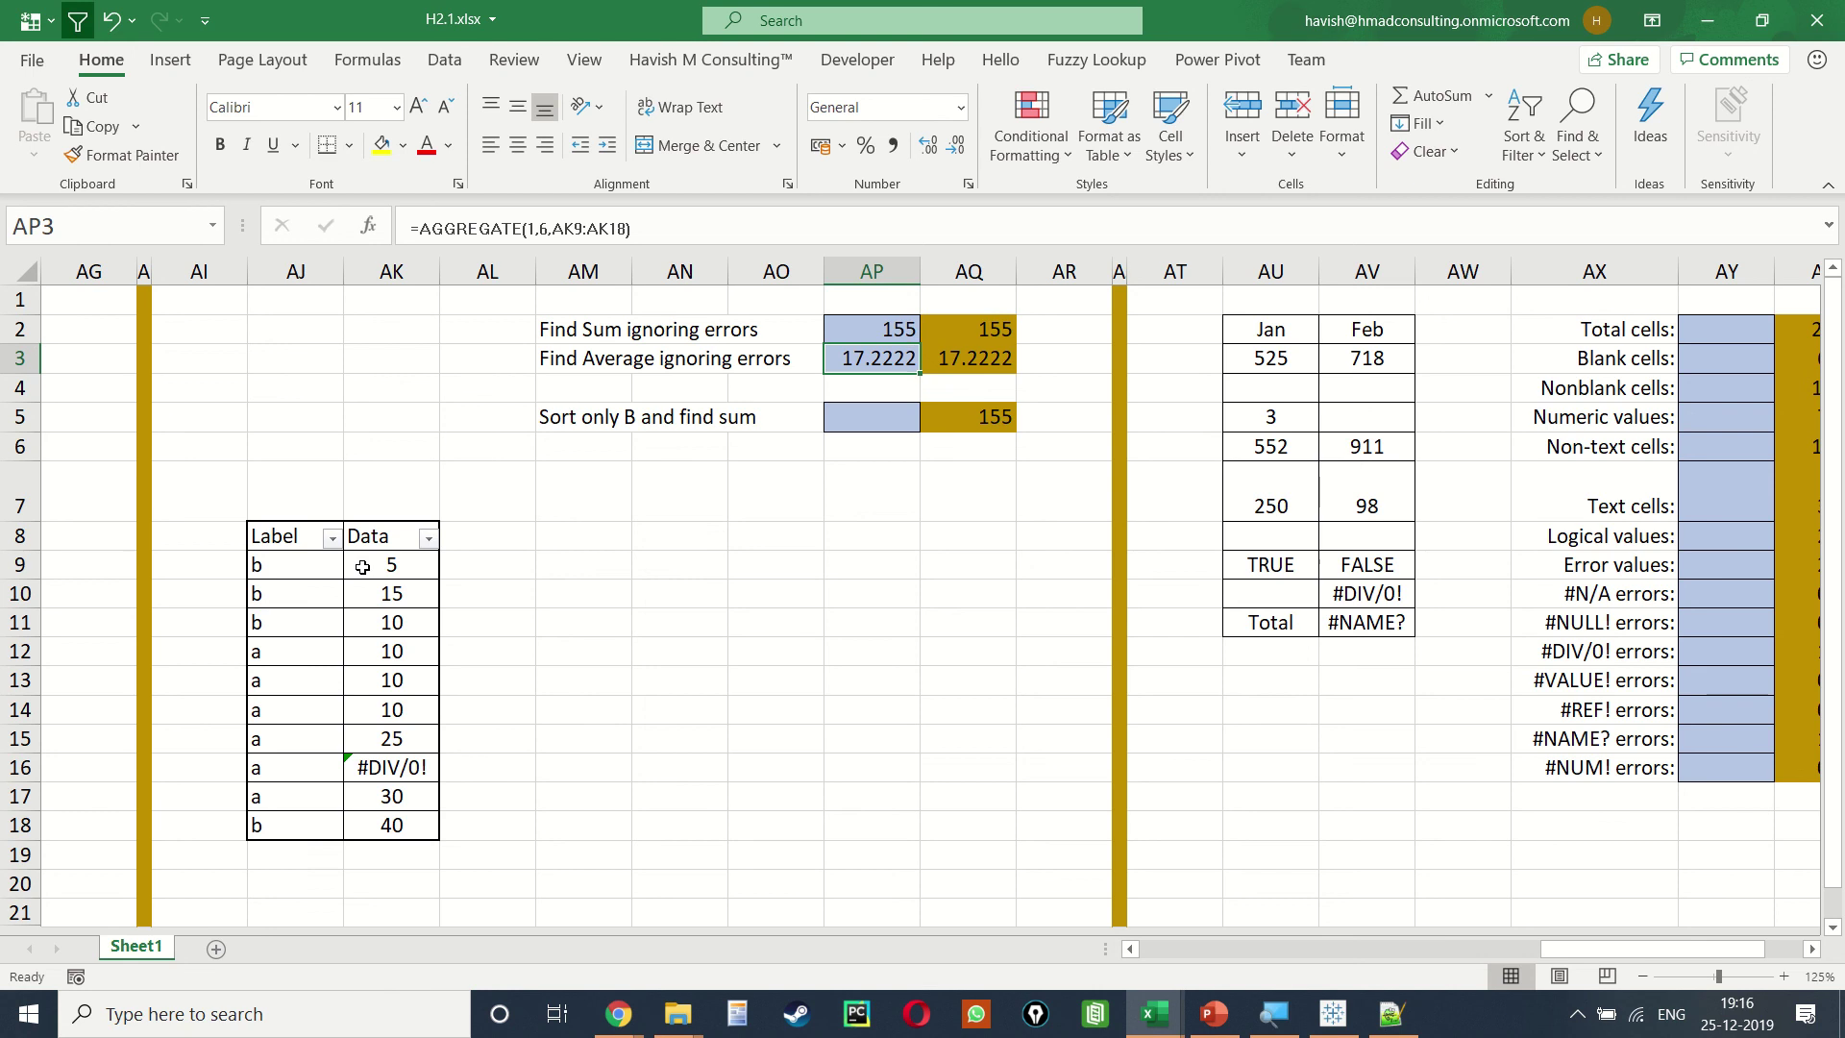
# Step: Filter the Label column of the table to show only the rows labelled a
pyautogui.press('Down')
pyautogui.press('Down')
pyautogui.press('Left')
pyautogui.press('Down')
pyautogui.press('Left')
pyautogui.press('Down')
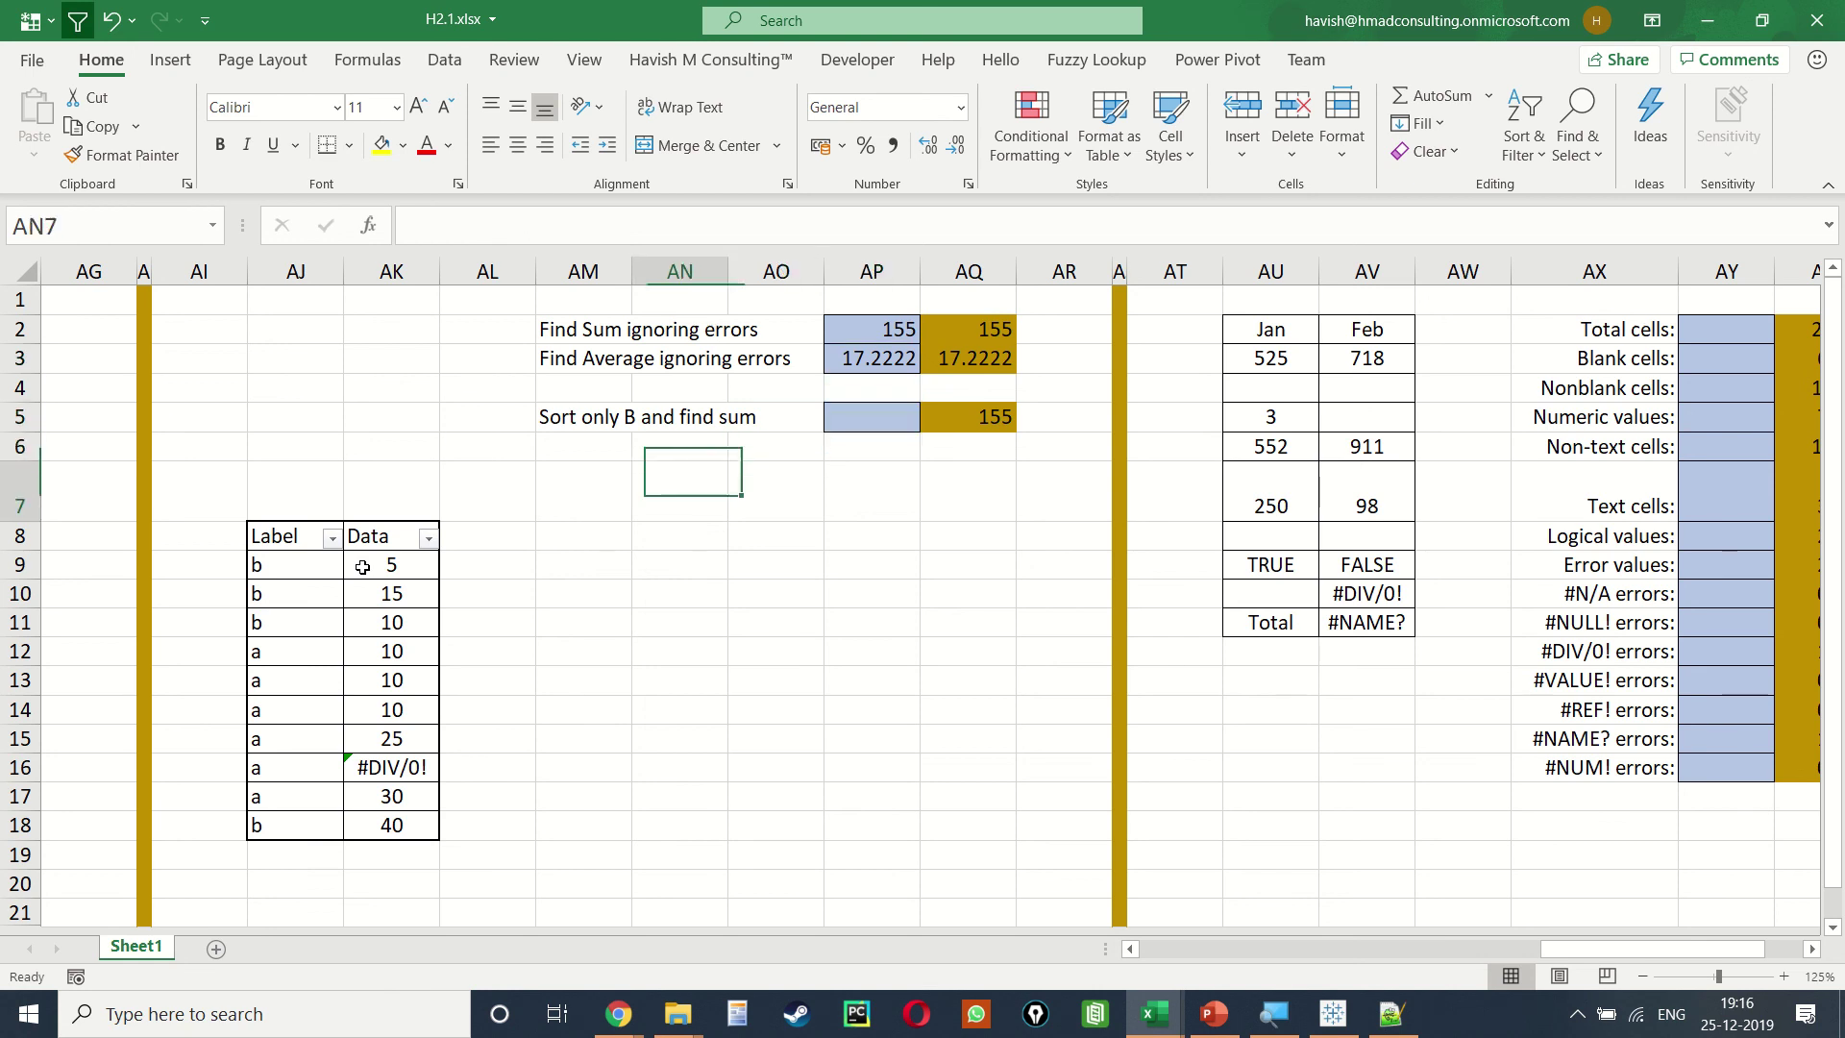
pyautogui.press('Left')
pyautogui.press('Down')
pyautogui.press('Left')
pyautogui.press('Left')
pyautogui.press('Left')
pyautogui.hotkey('alt', 'Down')
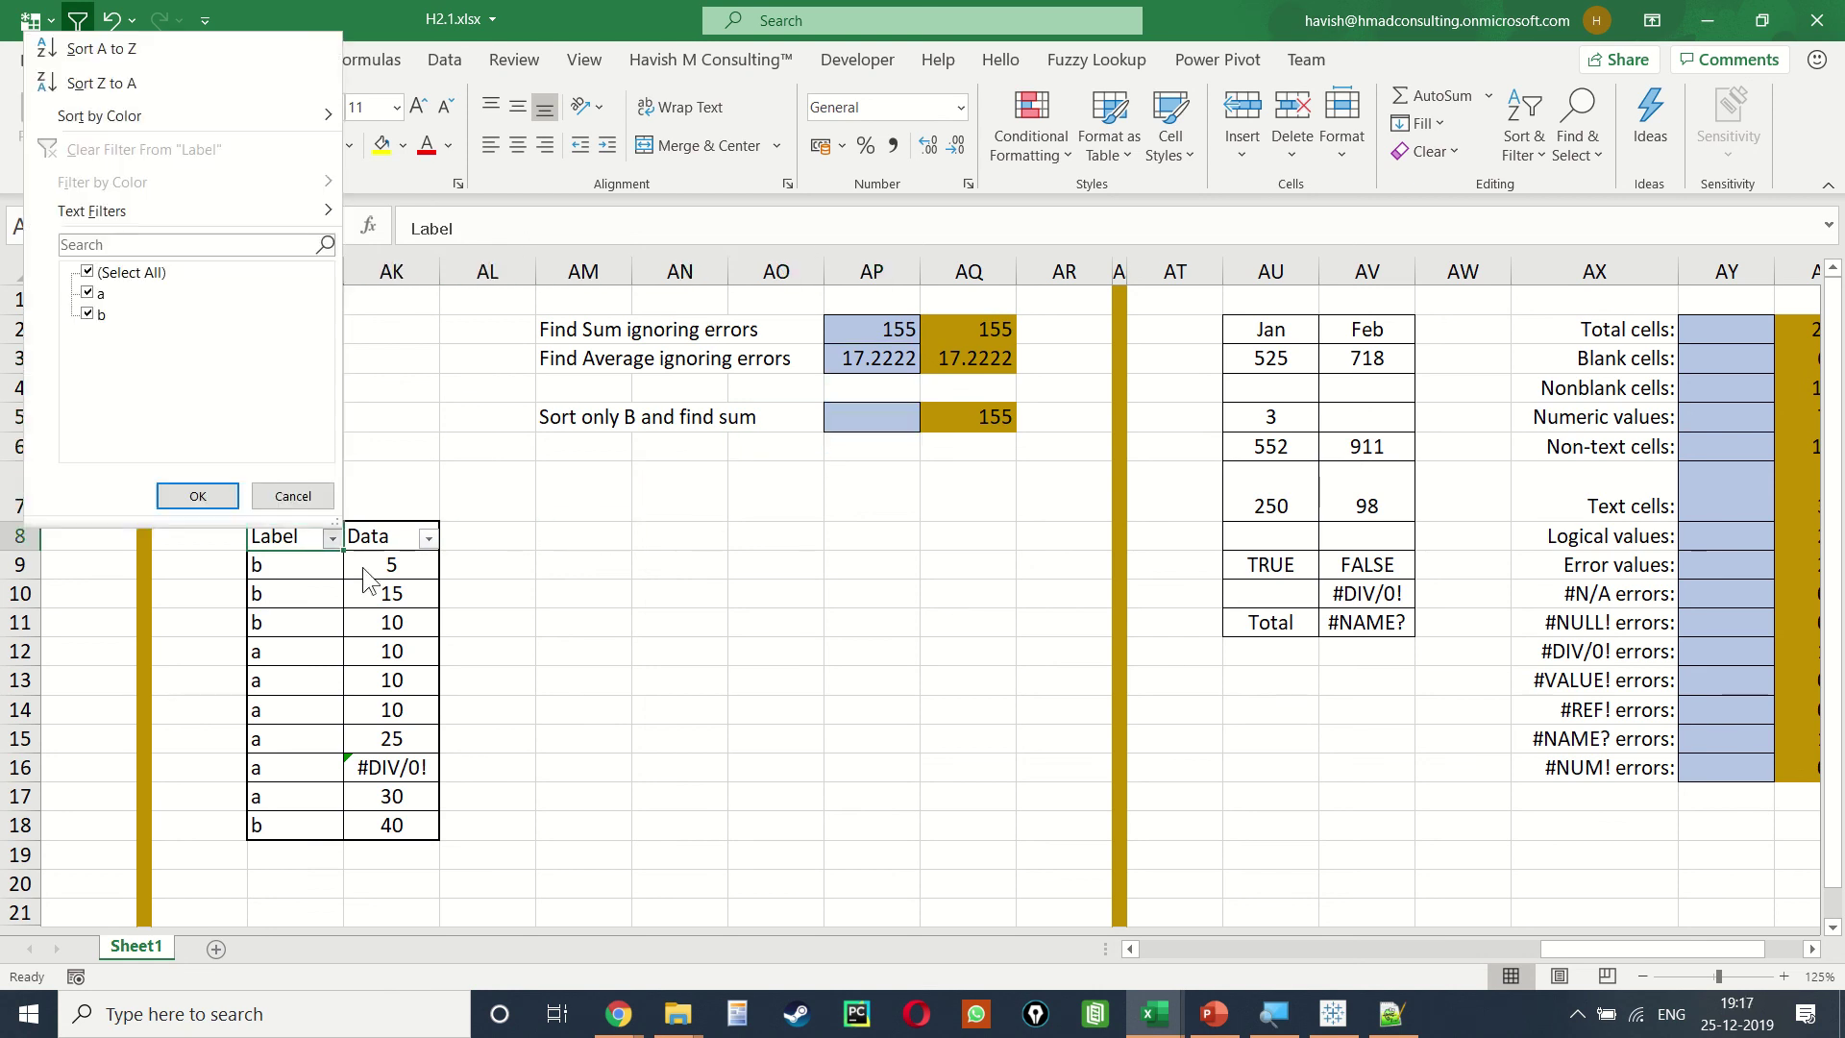
pyautogui.press('Tab')
pyautogui.press('Tab')
pyautogui.press('Tab')
pyautogui.press('space')
pyautogui.press('Down')
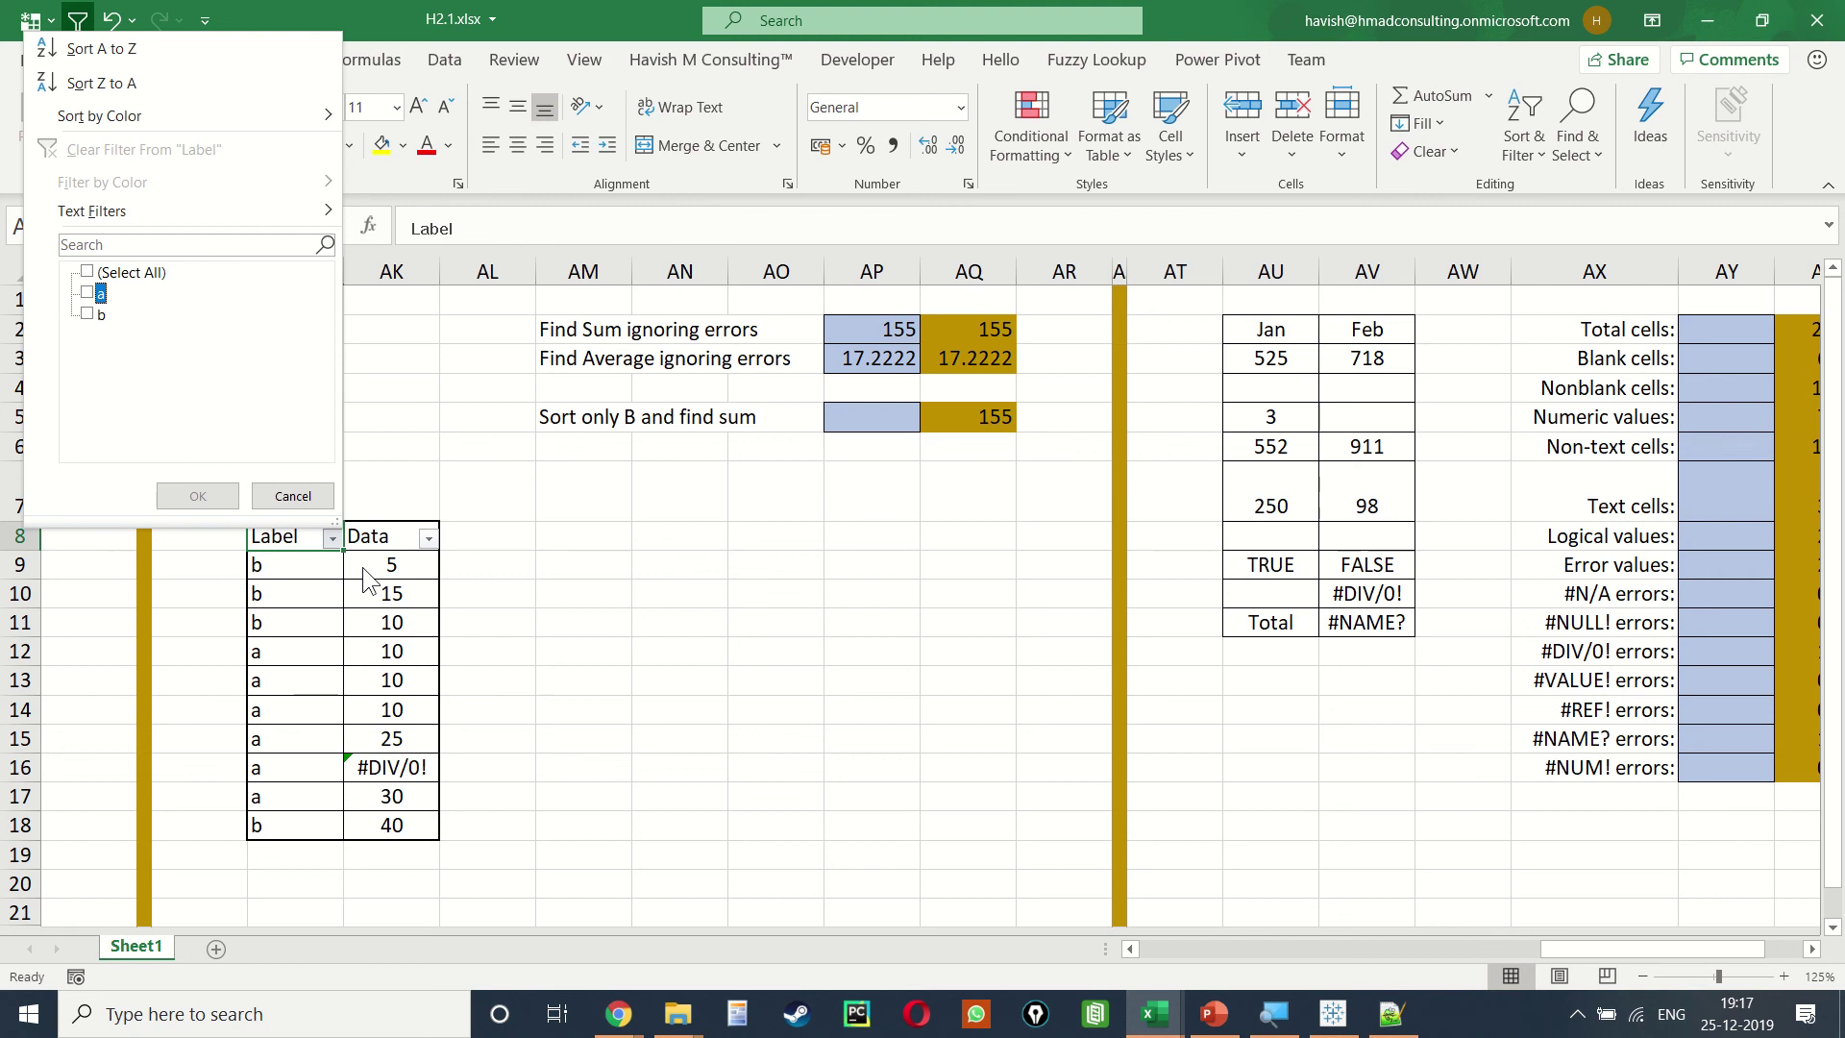
pyautogui.press('space')
pyautogui.press('Return')
pyautogui.press('Down')
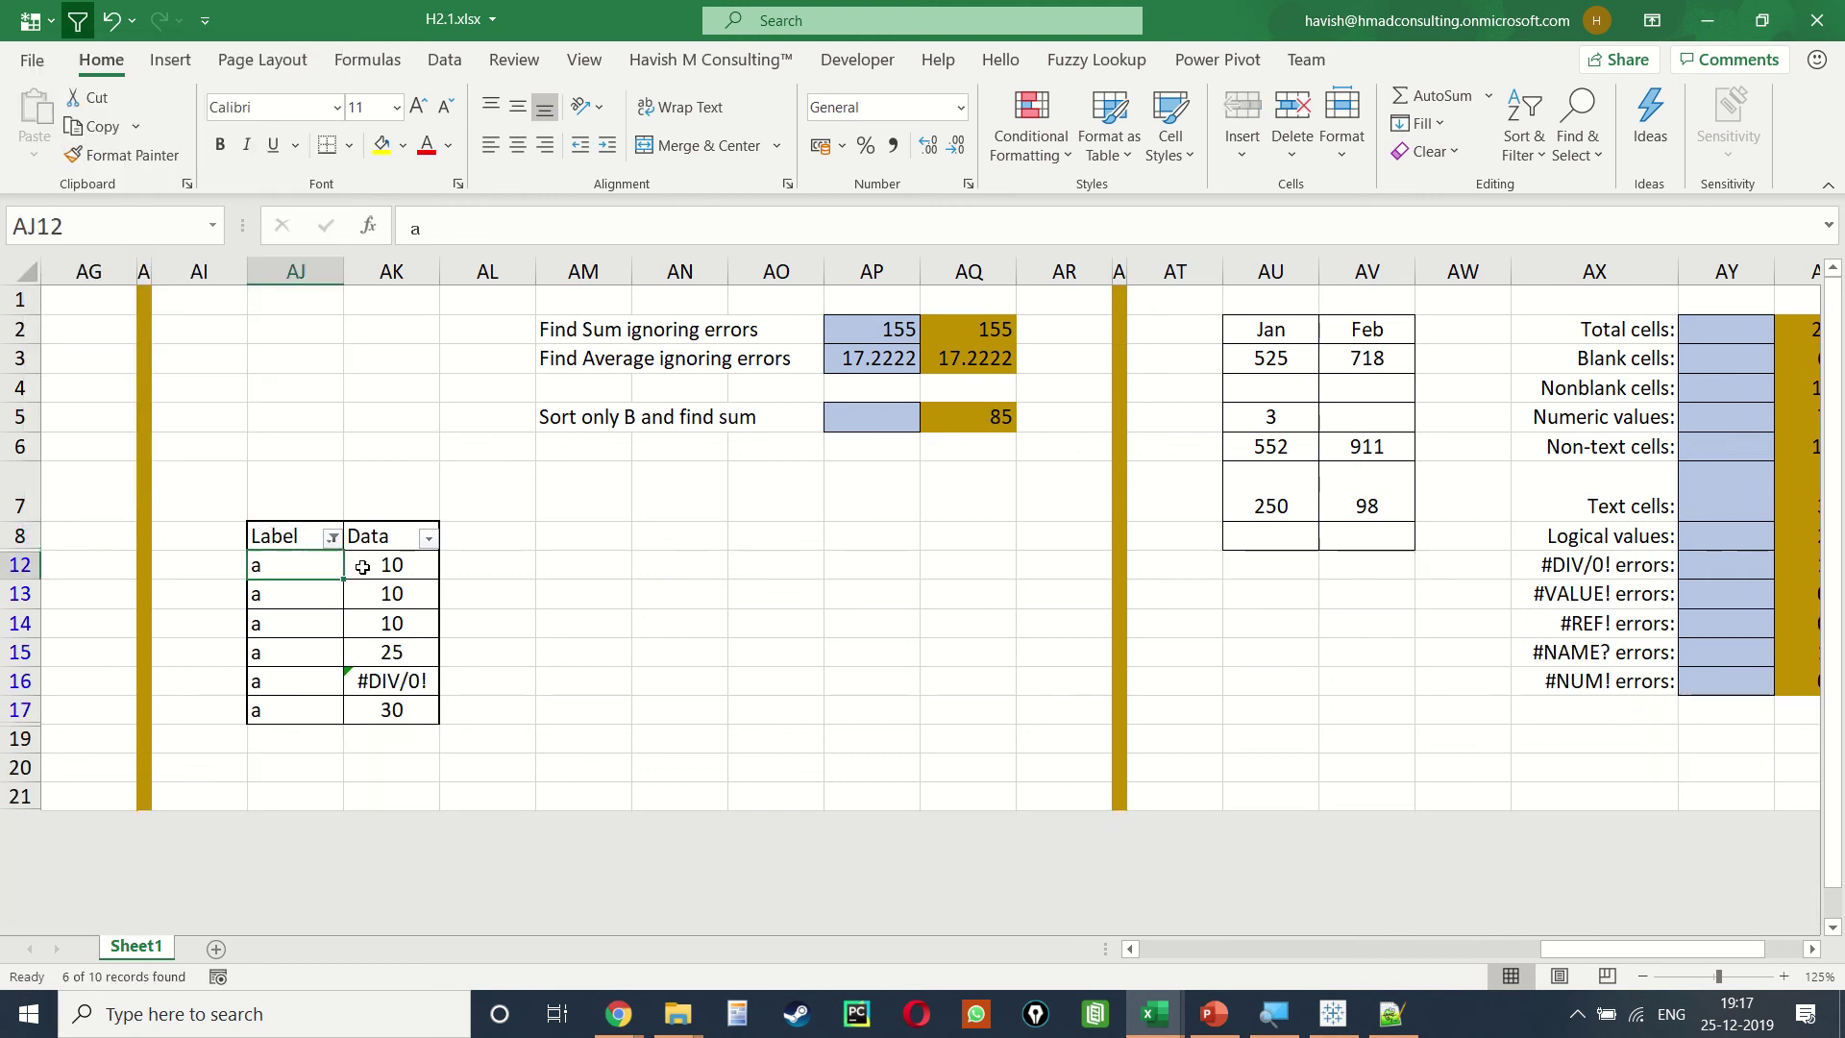
# Step: Change the Label column's filter to show only the rows labelled b
pyautogui.press('Up')
pyautogui.hotkey('alt', 'Down')
pyautogui.press('Tab')
pyautogui.press('Tab')
pyautogui.press('Tab')
pyautogui.press('space')
pyautogui.press('Down')
pyautogui.press('Down')
pyautogui.press('space')
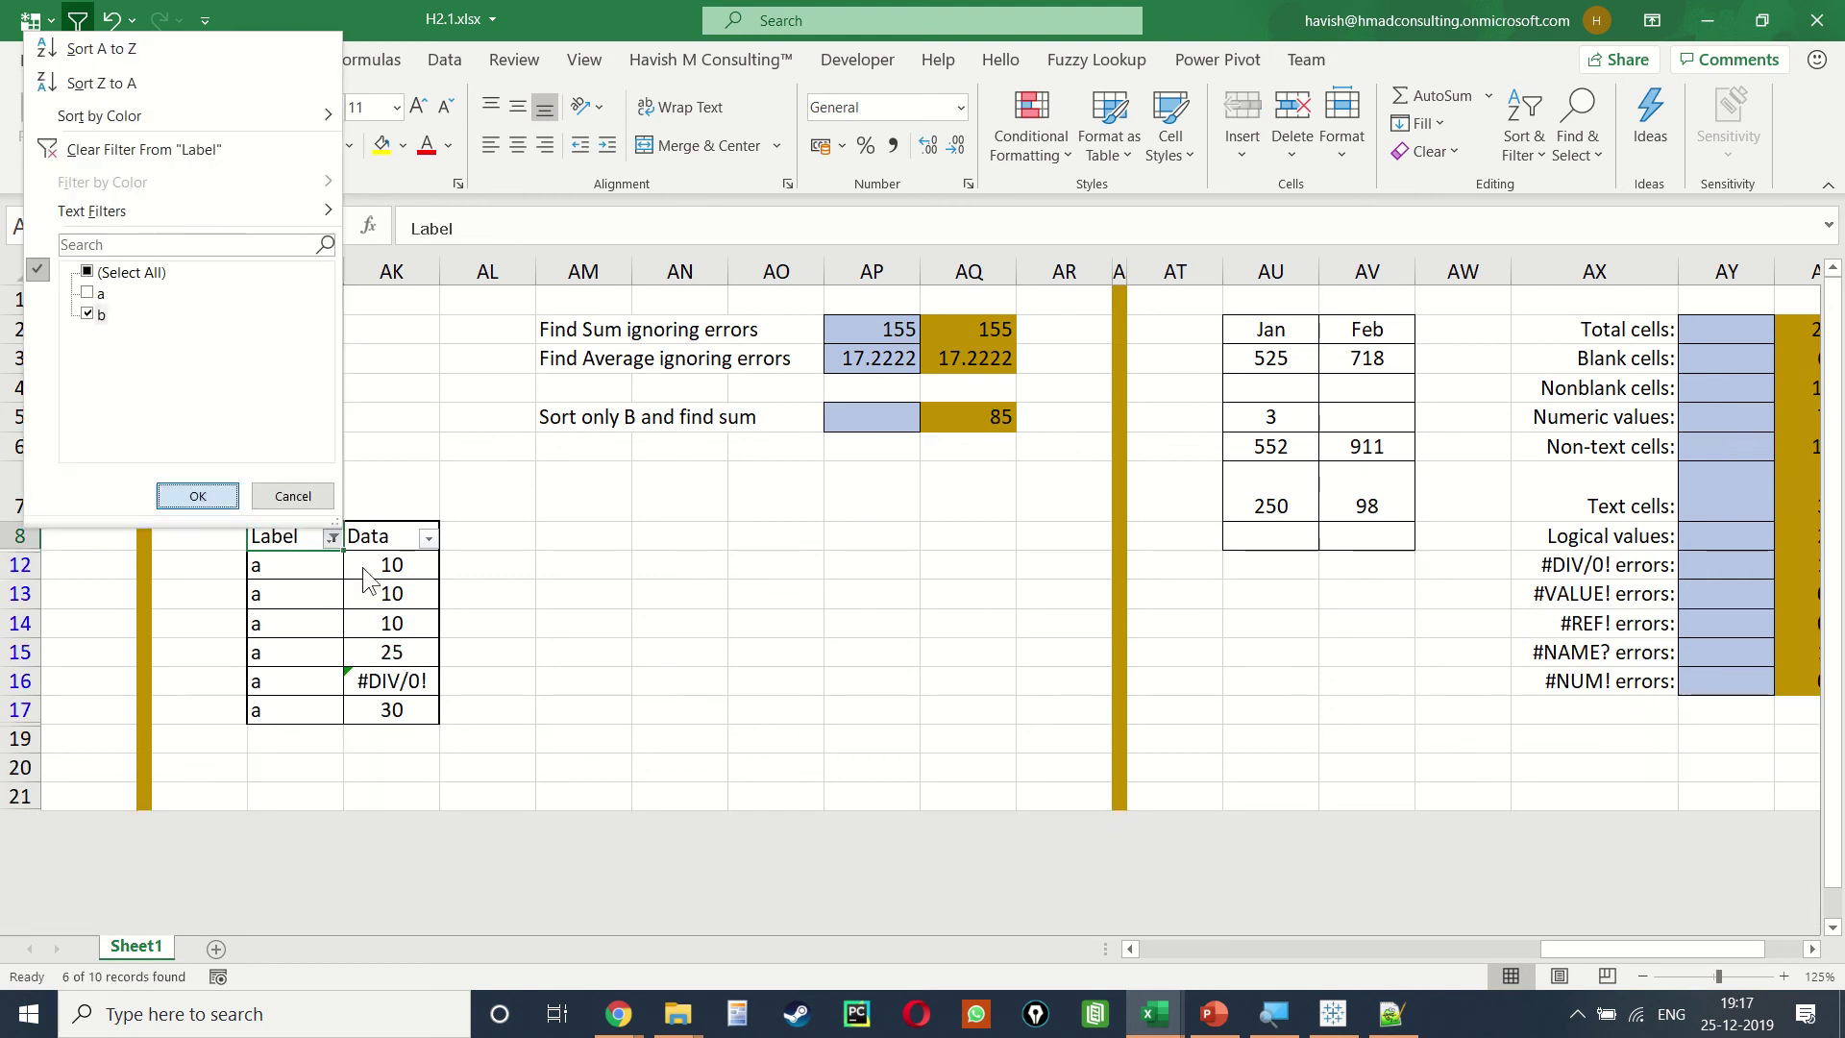
pyautogui.press('Return')
# Step: Undo both filters on the Label column
pyautogui.hotkey('ctrl', 'z')
pyautogui.hotkey('ctrl', 'z')
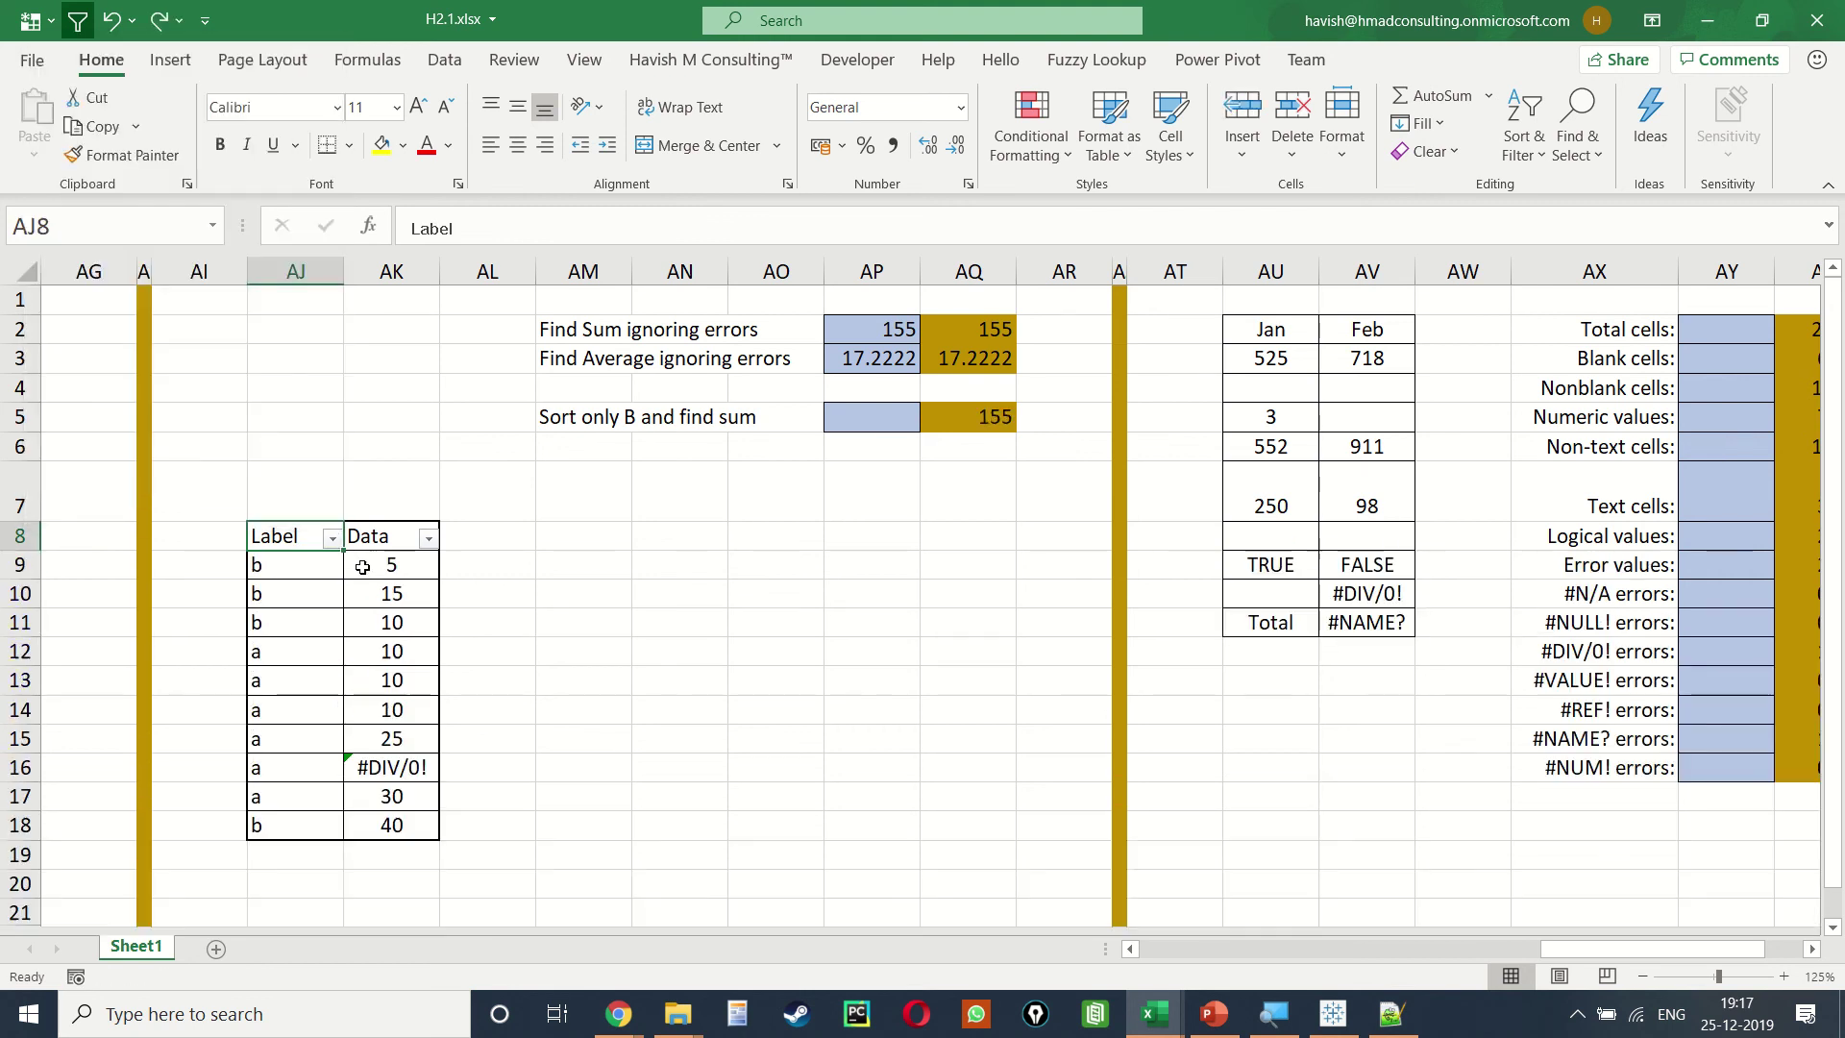
# Step: Begin an AGGREGATE formula in AP5 for the "Sort only B and find sum" exercise
pyautogui.click(853, 419)
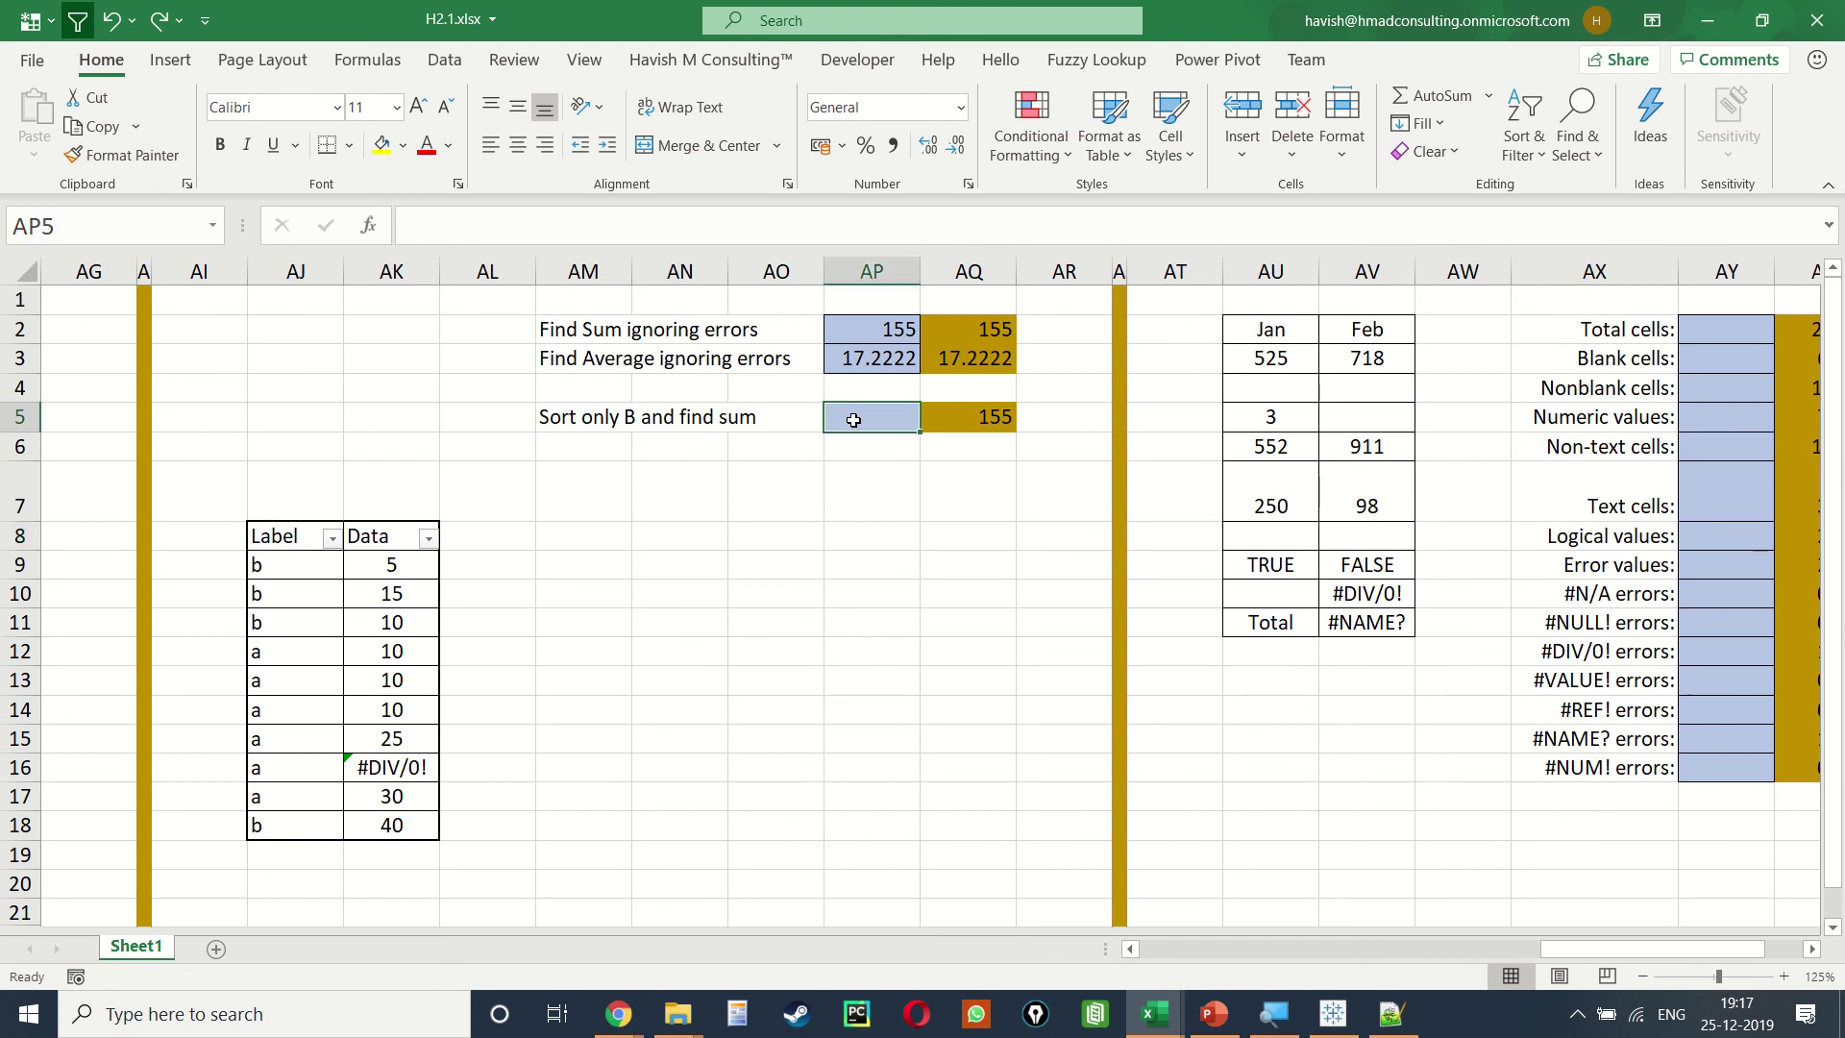
pyautogui.write('=agg')
pyautogui.press('Tab')
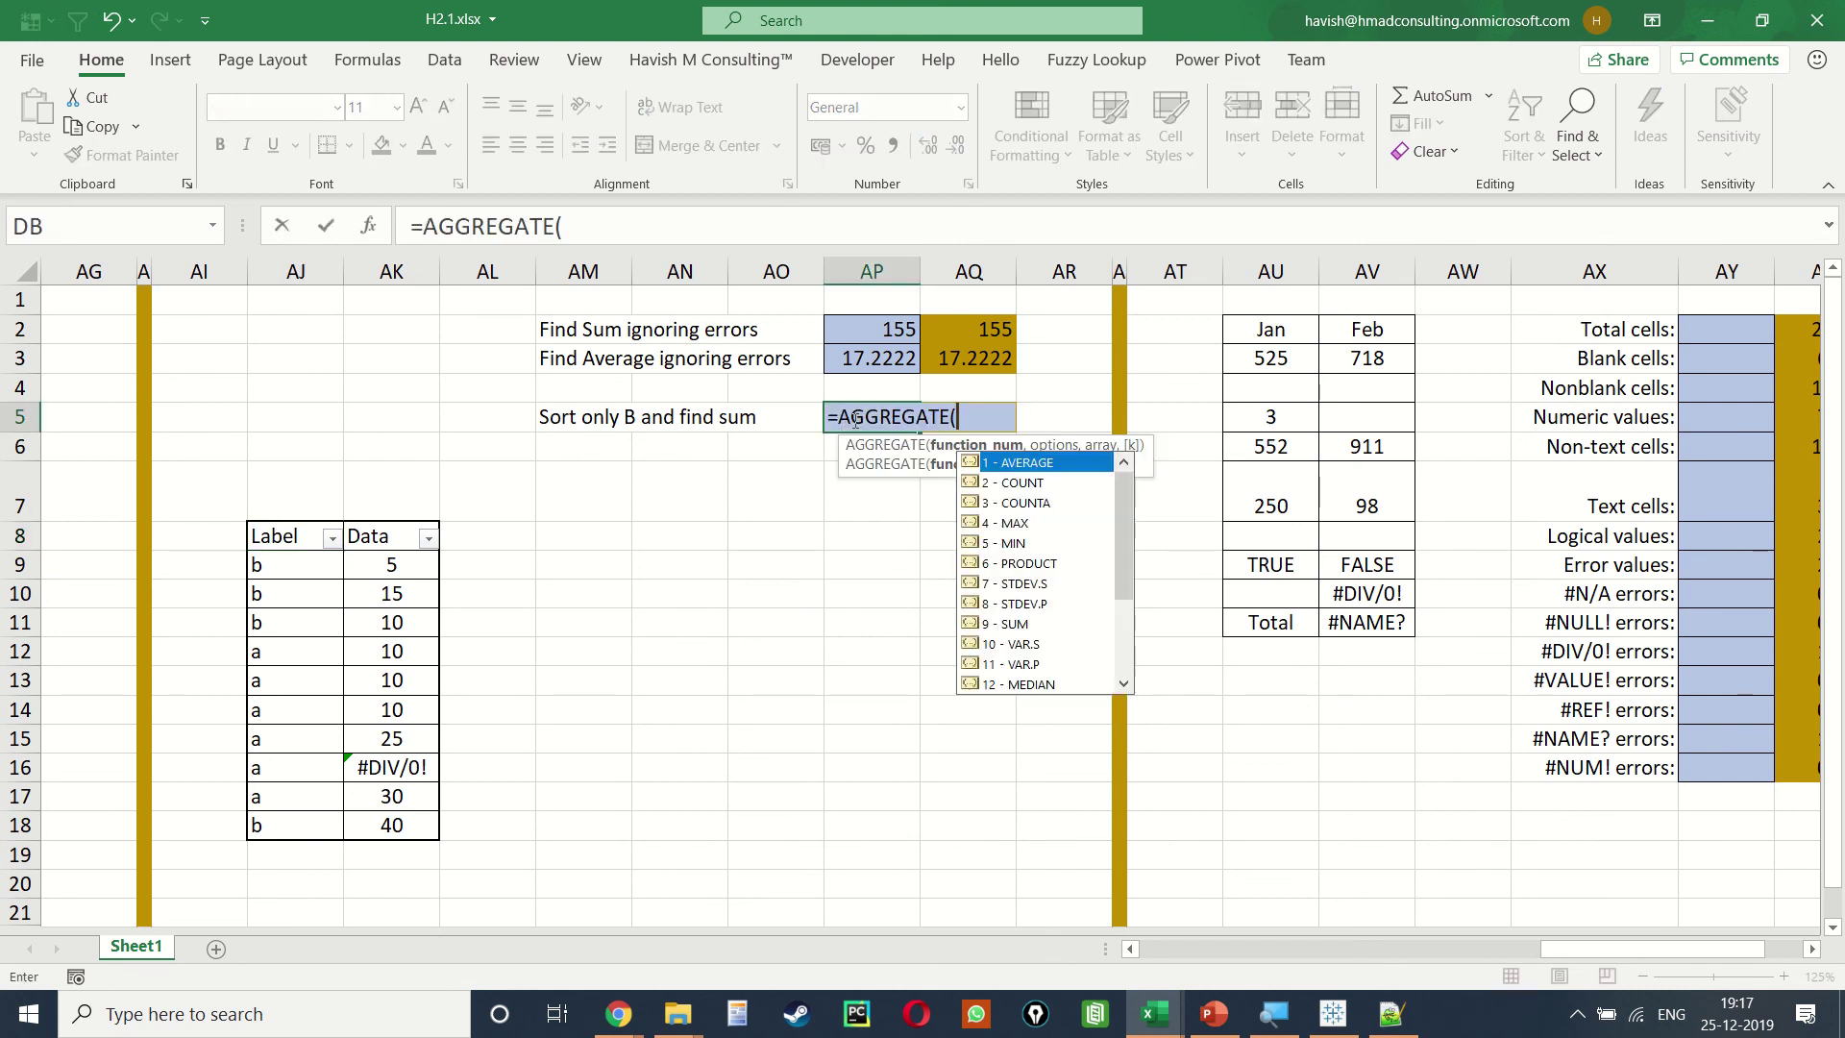
pyautogui.press('Down')
pyautogui.press('Down')
pyautogui.press('Down')
pyautogui.press('Down')
pyautogui.press('Down')
pyautogui.press('Down')
pyautogui.press('Down')
pyautogui.write(',')
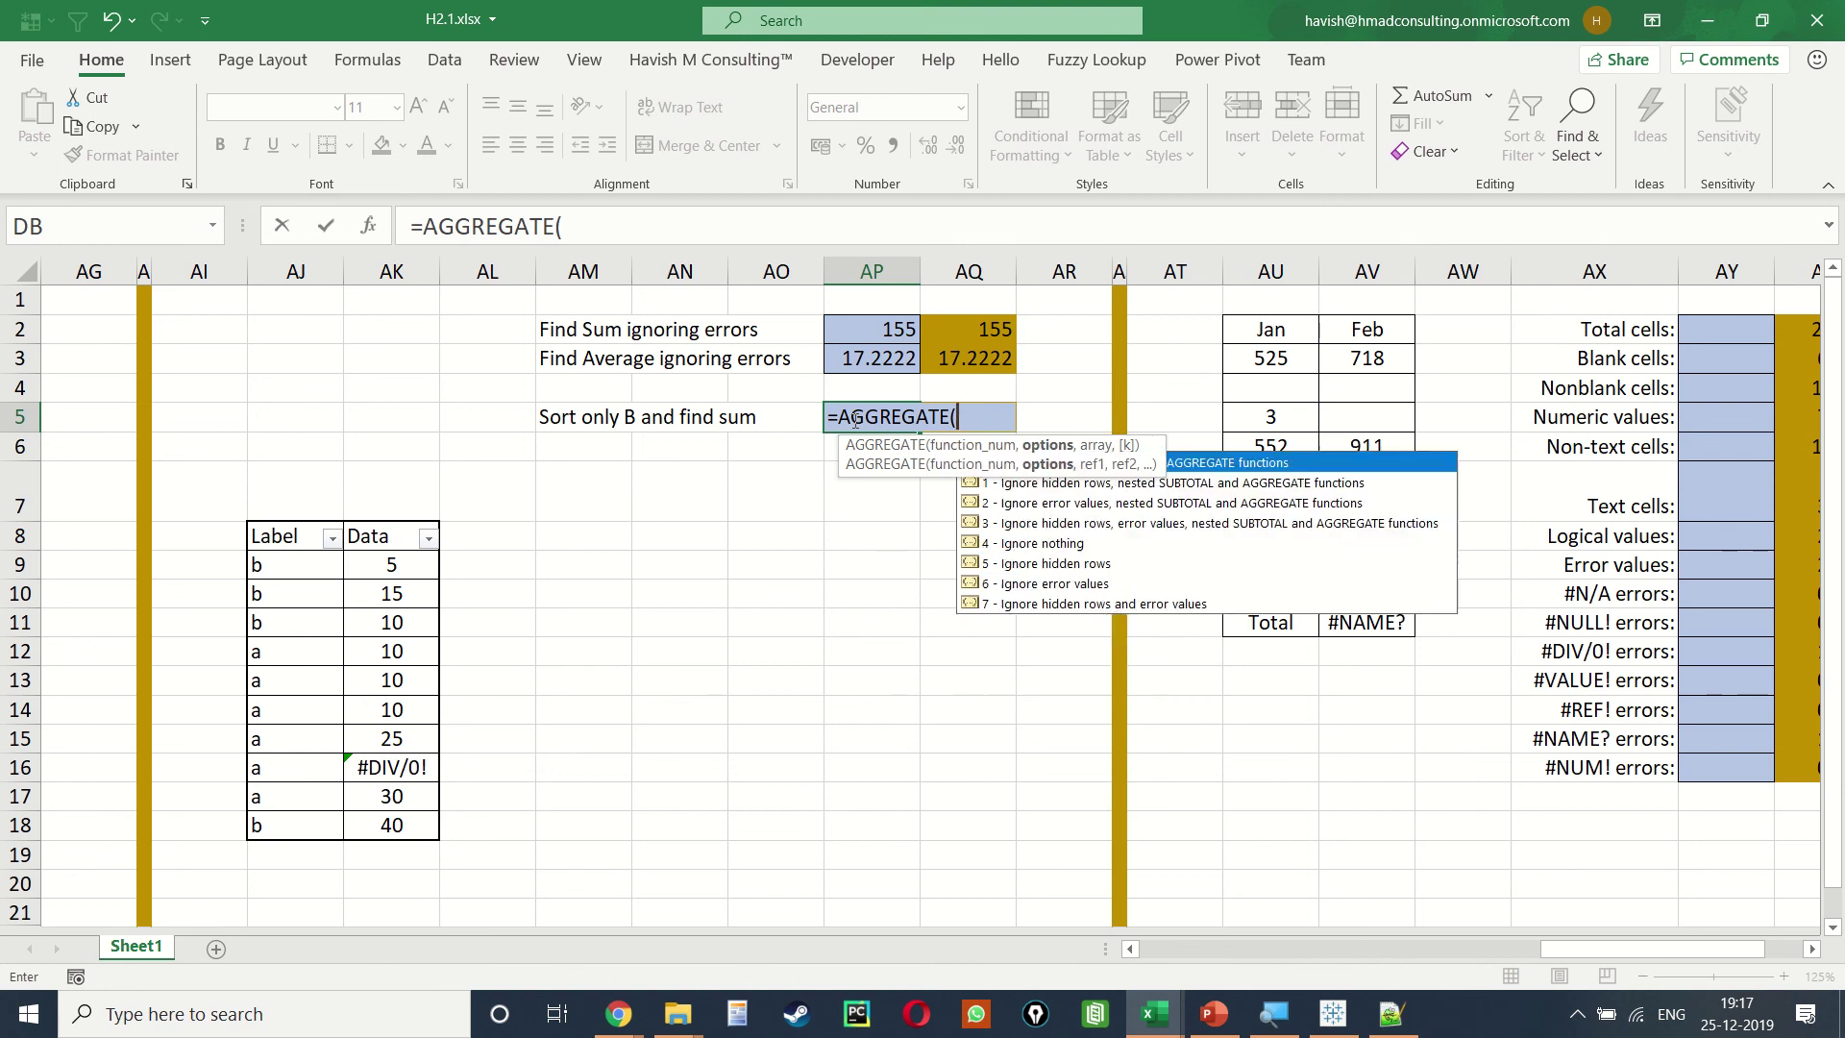
pyautogui.click(1110, 603)
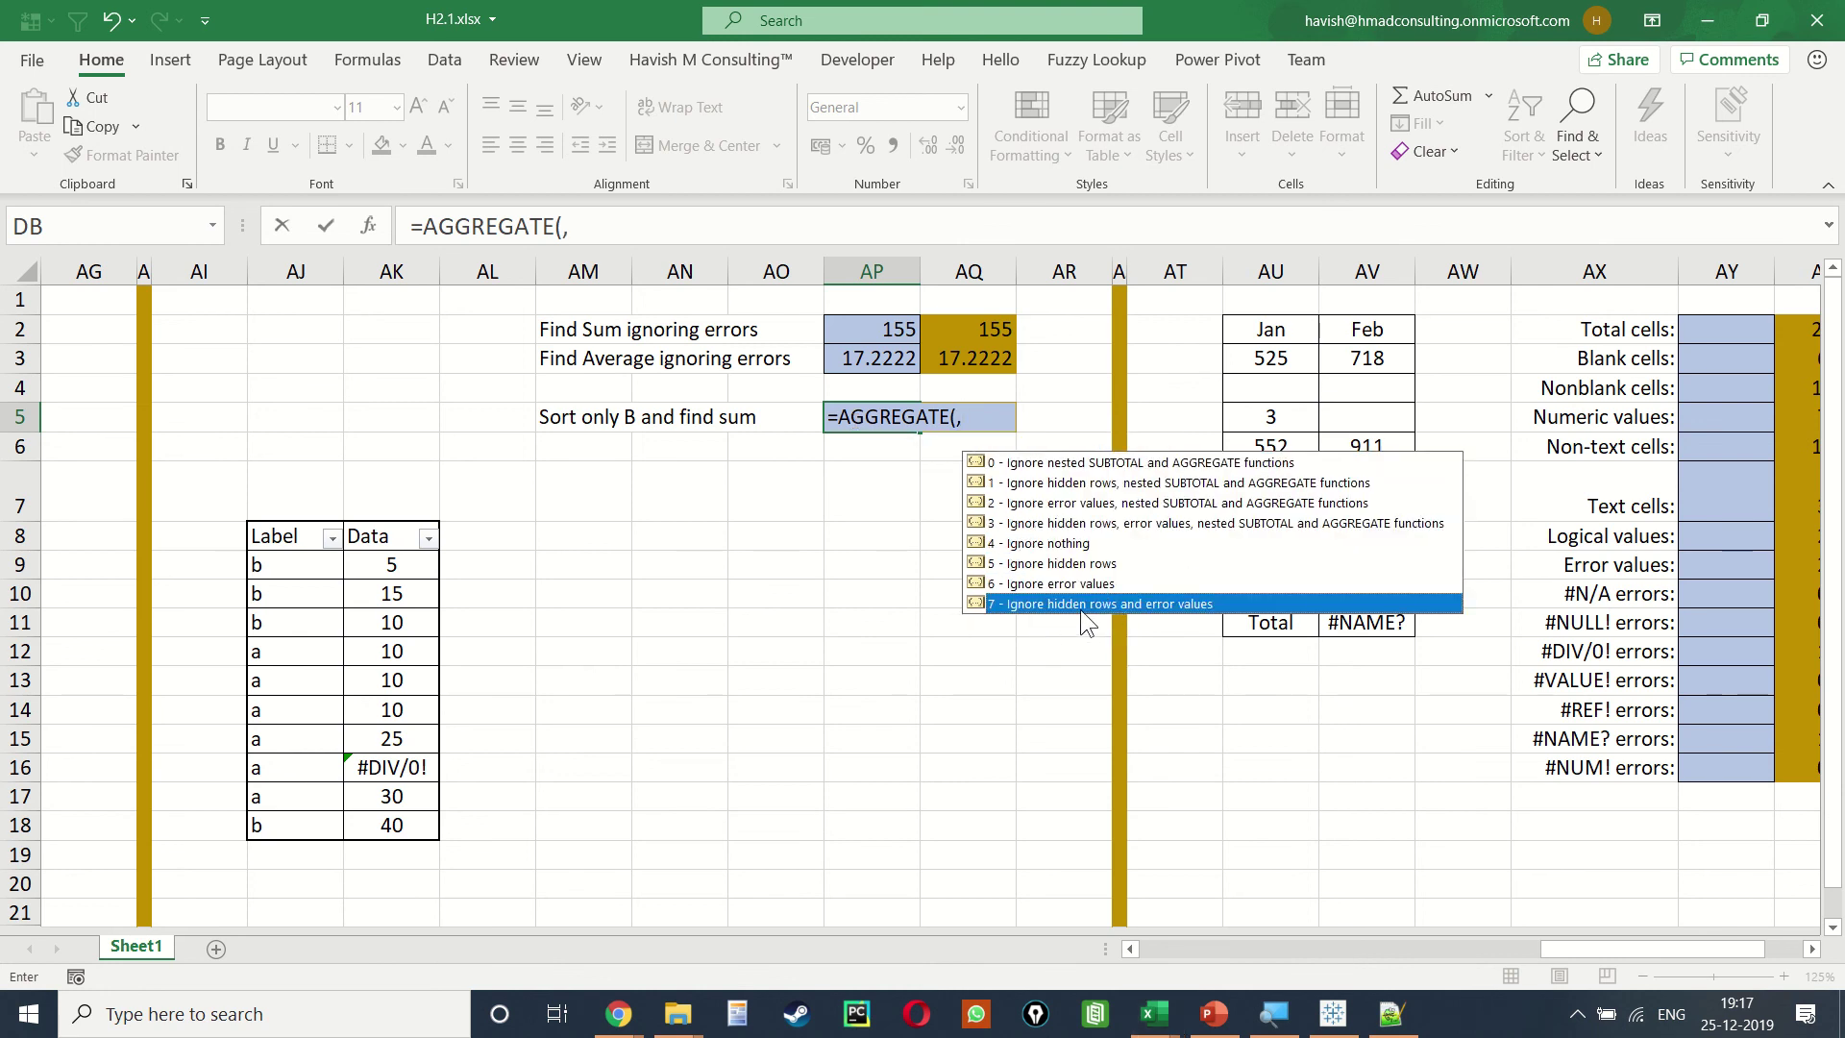
pyautogui.doubleClick(1178, 608)
pyautogui.press('BackSpace')
pyautogui.press('BackSpace')
# Step: Give AP5's AGGREGATE function number 9, option 7 and the array AK9:AK18, and enter the formula
pyautogui.write('9')
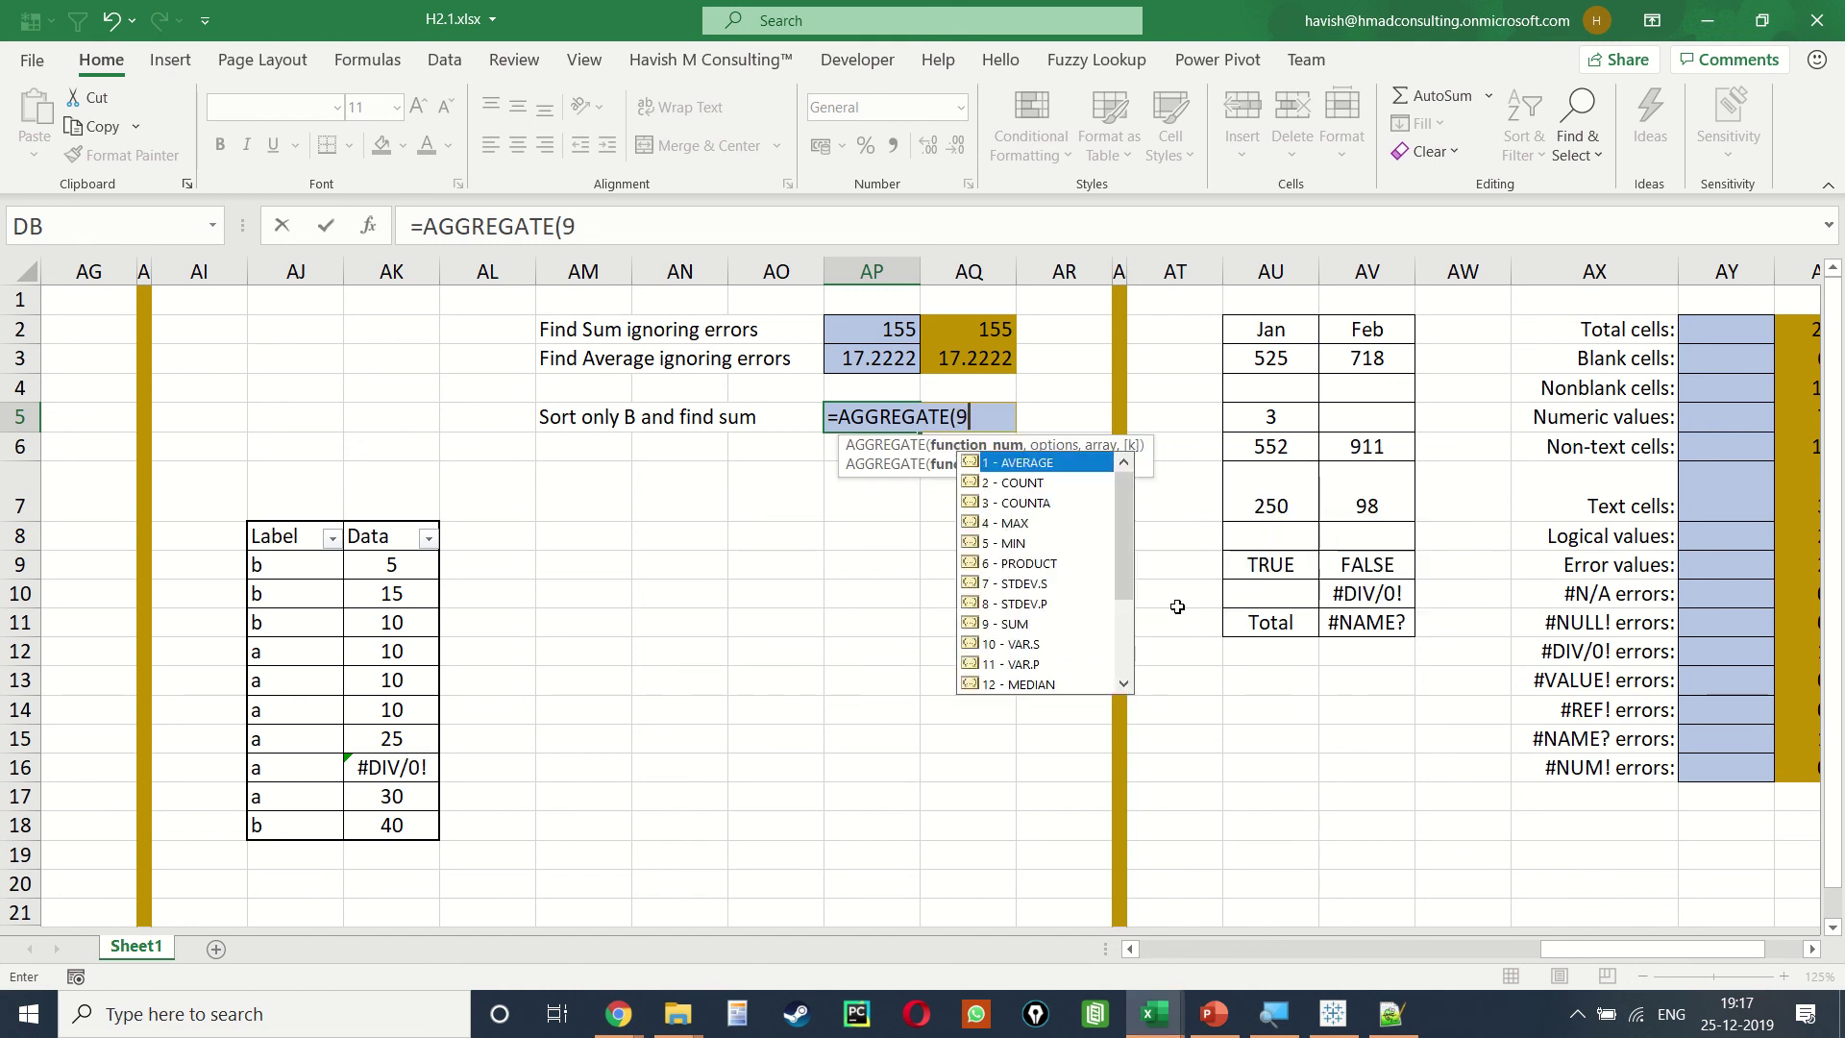
pyautogui.write(',7,')
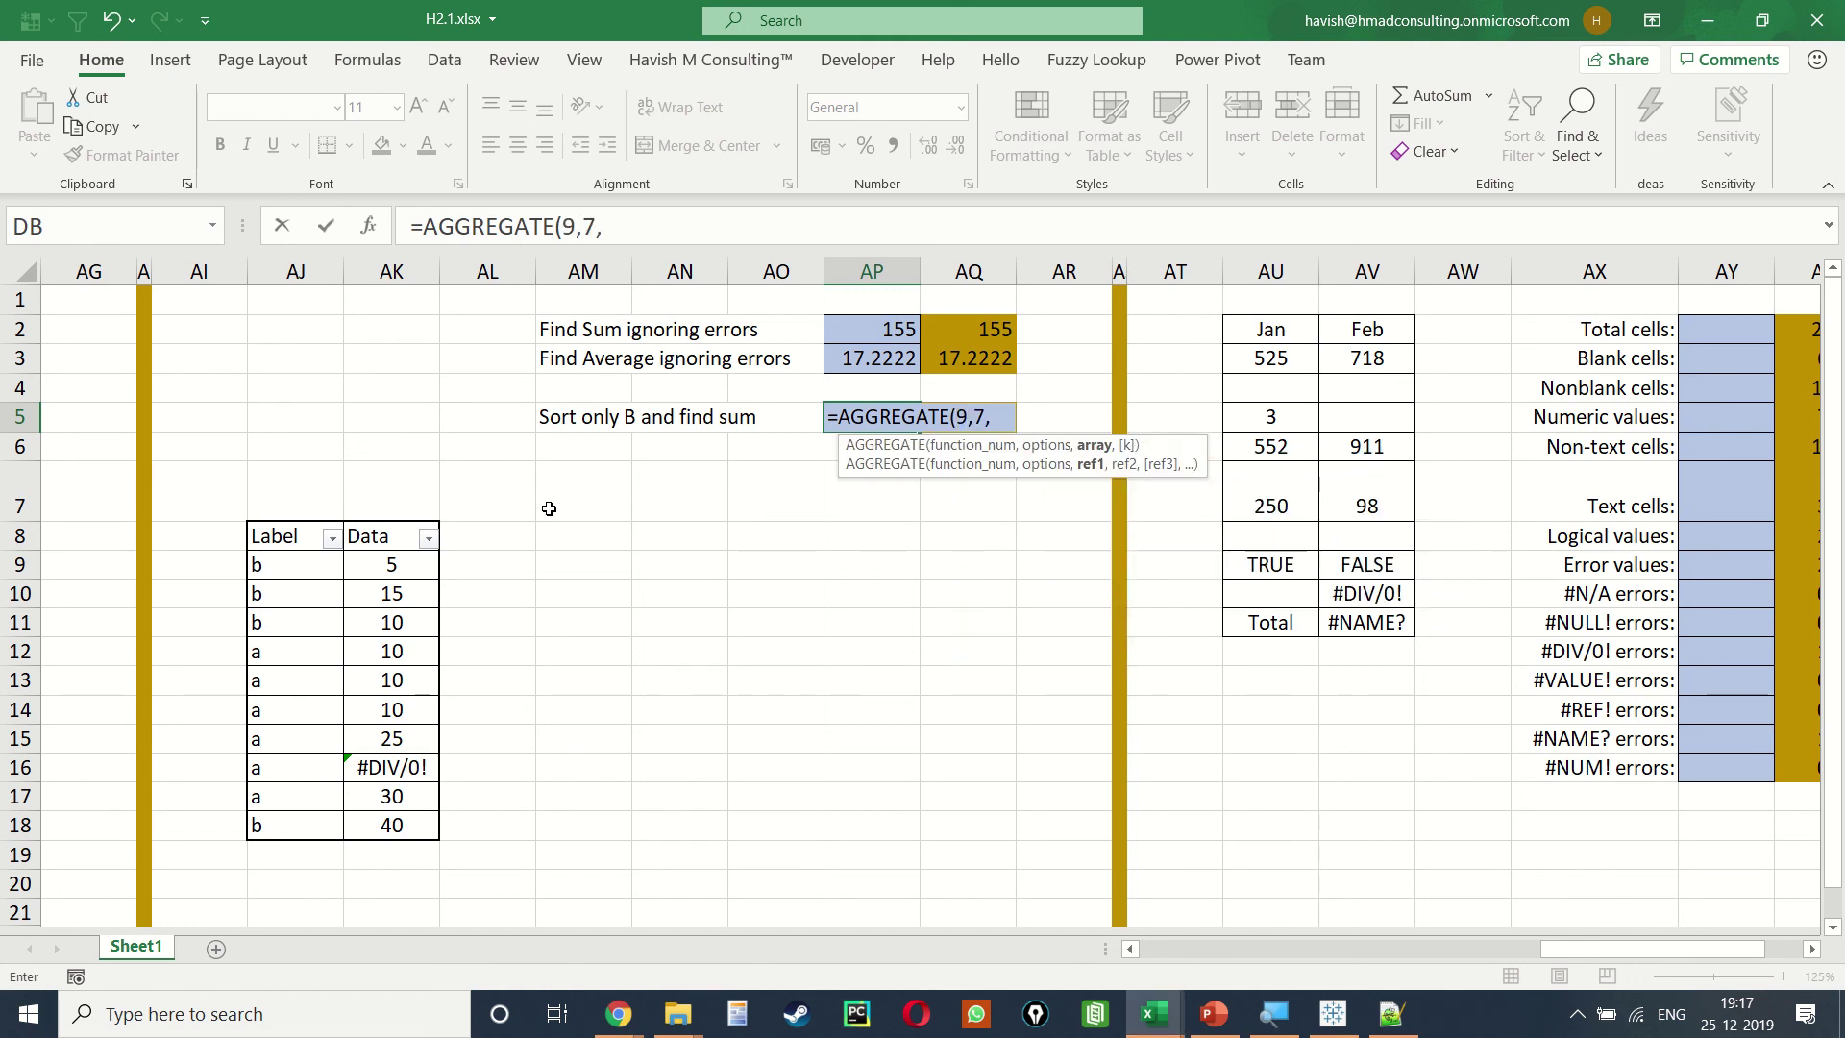
pyautogui.moveTo(415, 567); pyautogui.dragTo(413, 826)
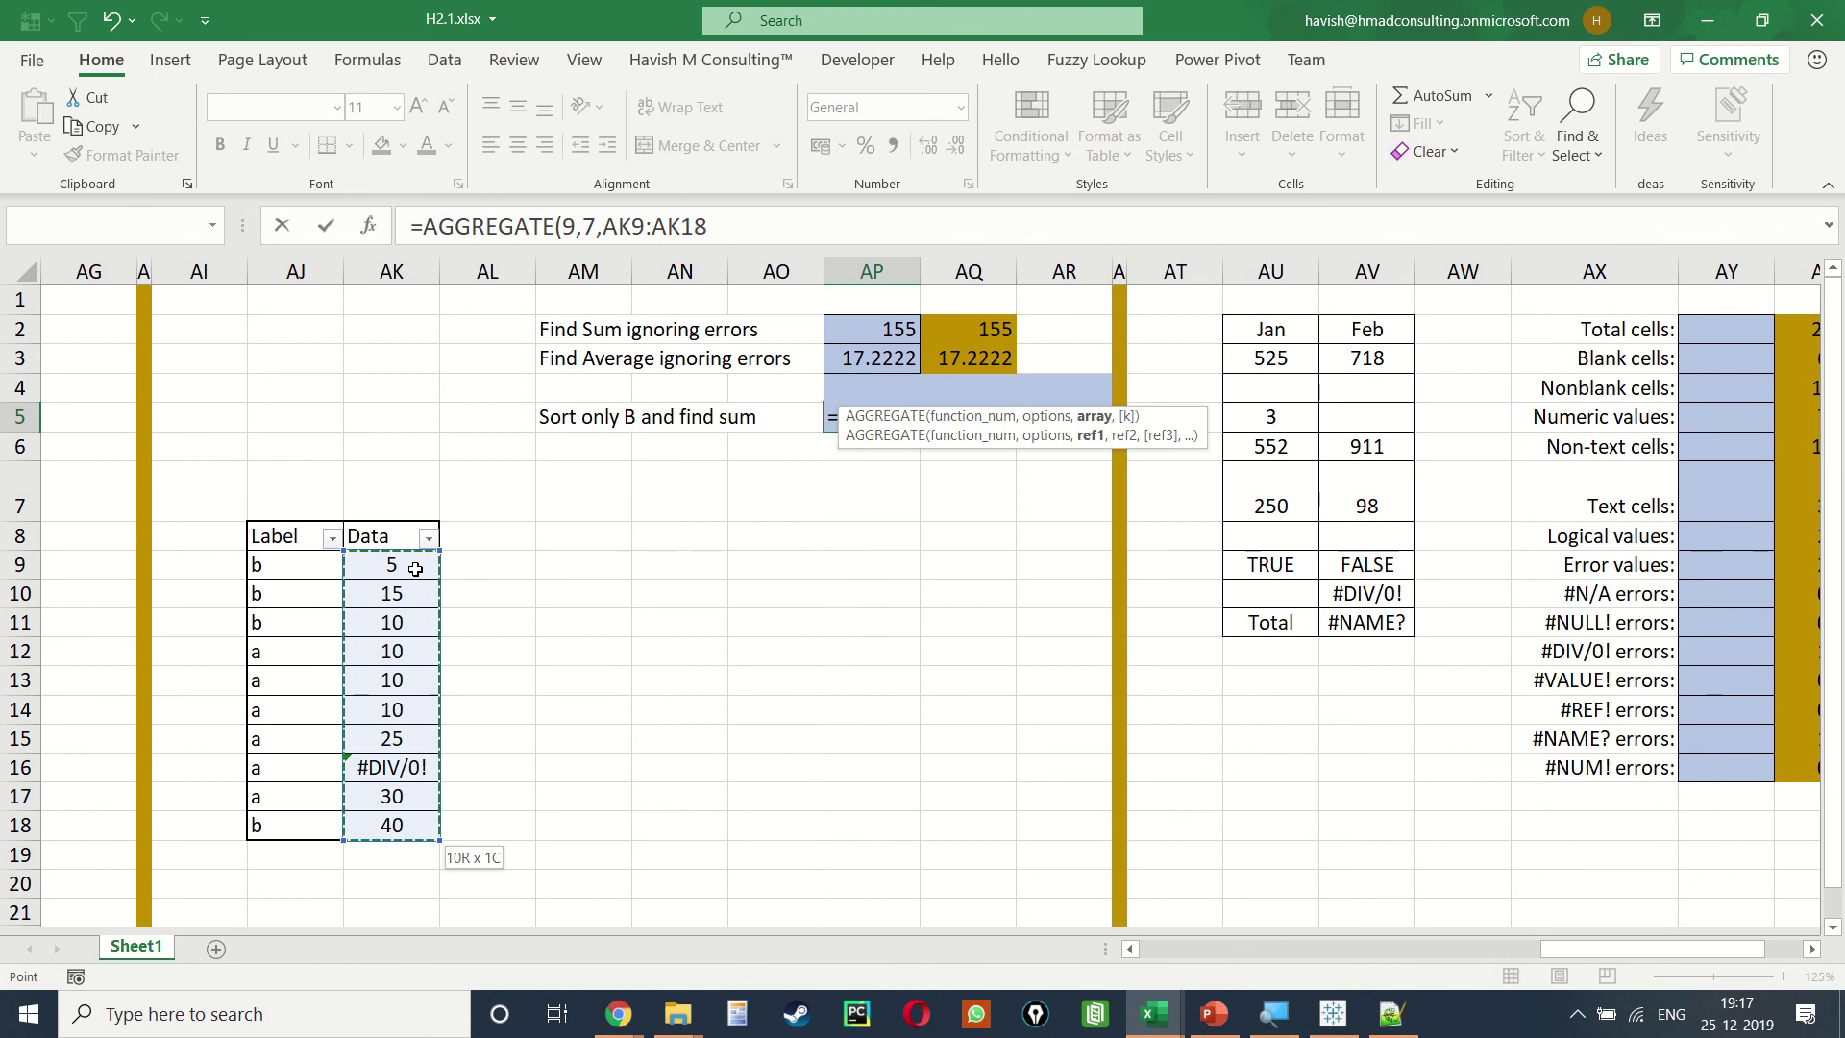
pyautogui.press('Return')
# Step: Filter the Label column to show only the a rows to test AP5's new sum
pyautogui.press('Left')
pyautogui.press('Left')
pyautogui.press('Left')
pyautogui.press('Left')
pyautogui.press('Down')
pyautogui.press('Down')
pyautogui.press('Left')
pyautogui.press('Left')
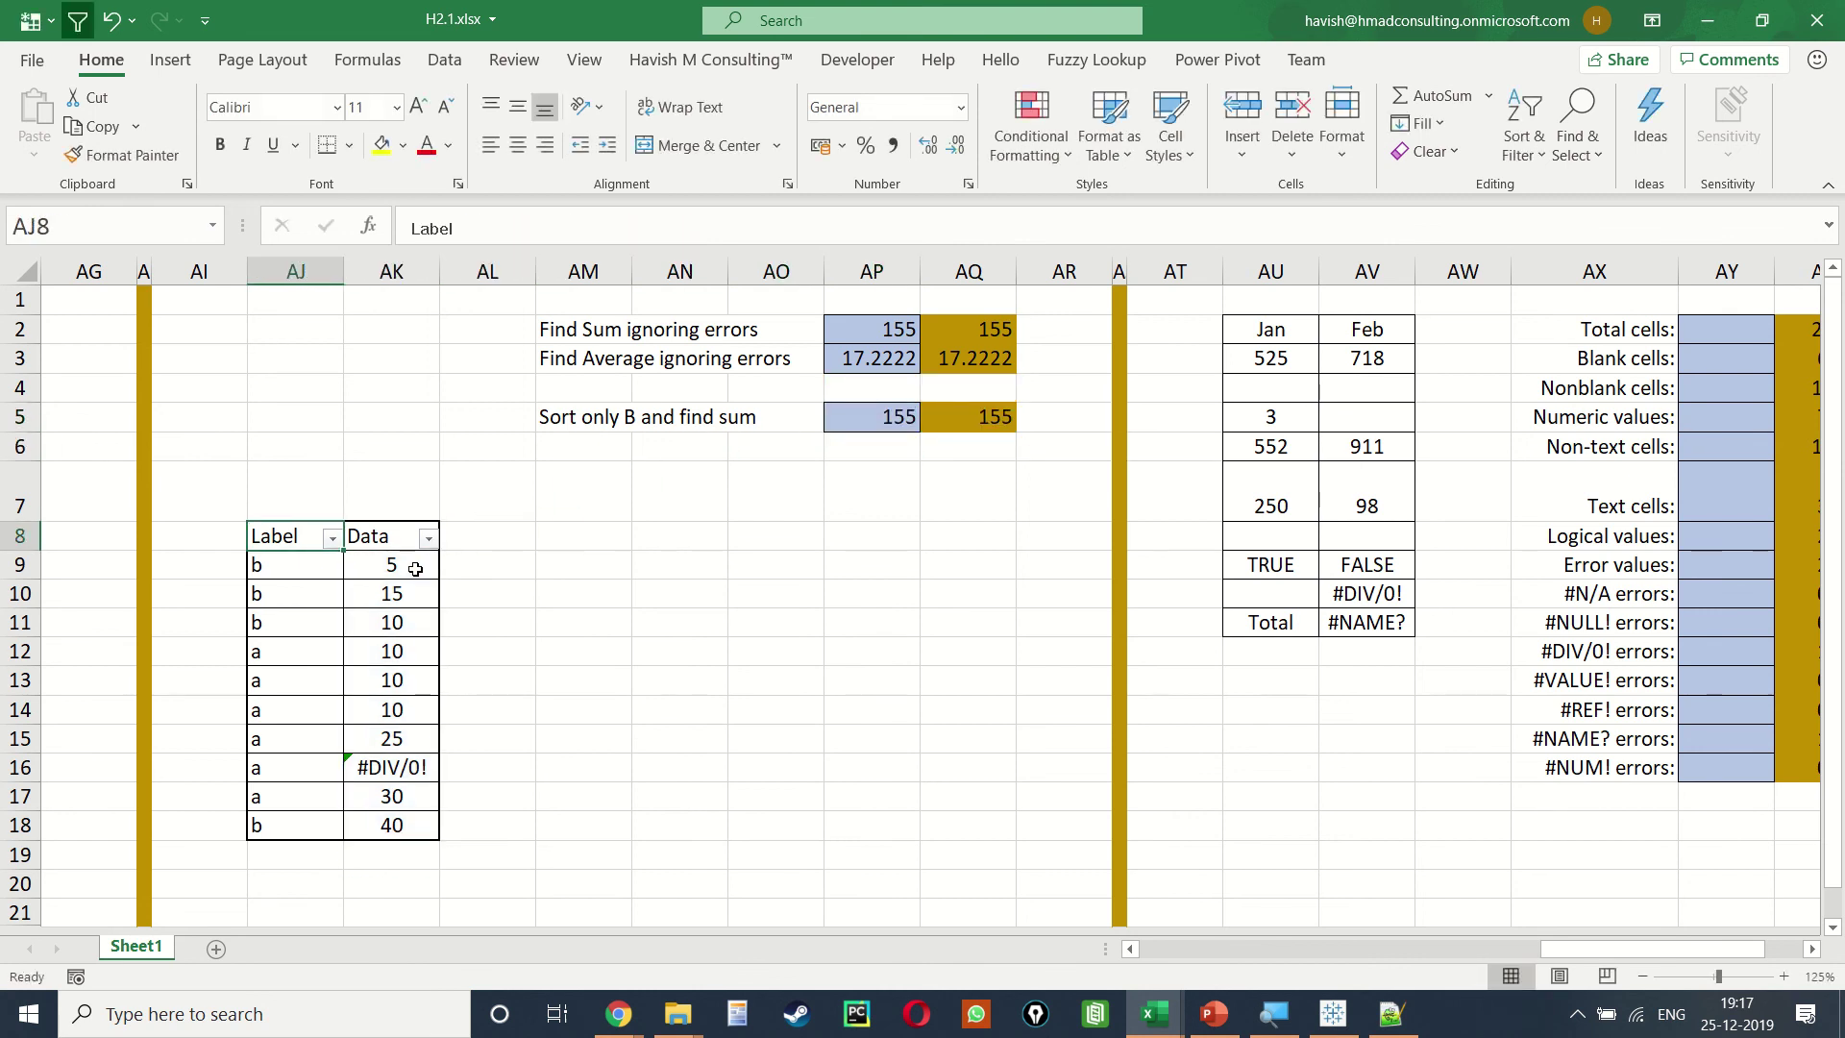
pyautogui.hotkey('alt', 'Down')
pyautogui.press('Tab')
pyautogui.press('Down')
pyautogui.press('Down')
pyautogui.press('space')
pyautogui.press('Return')
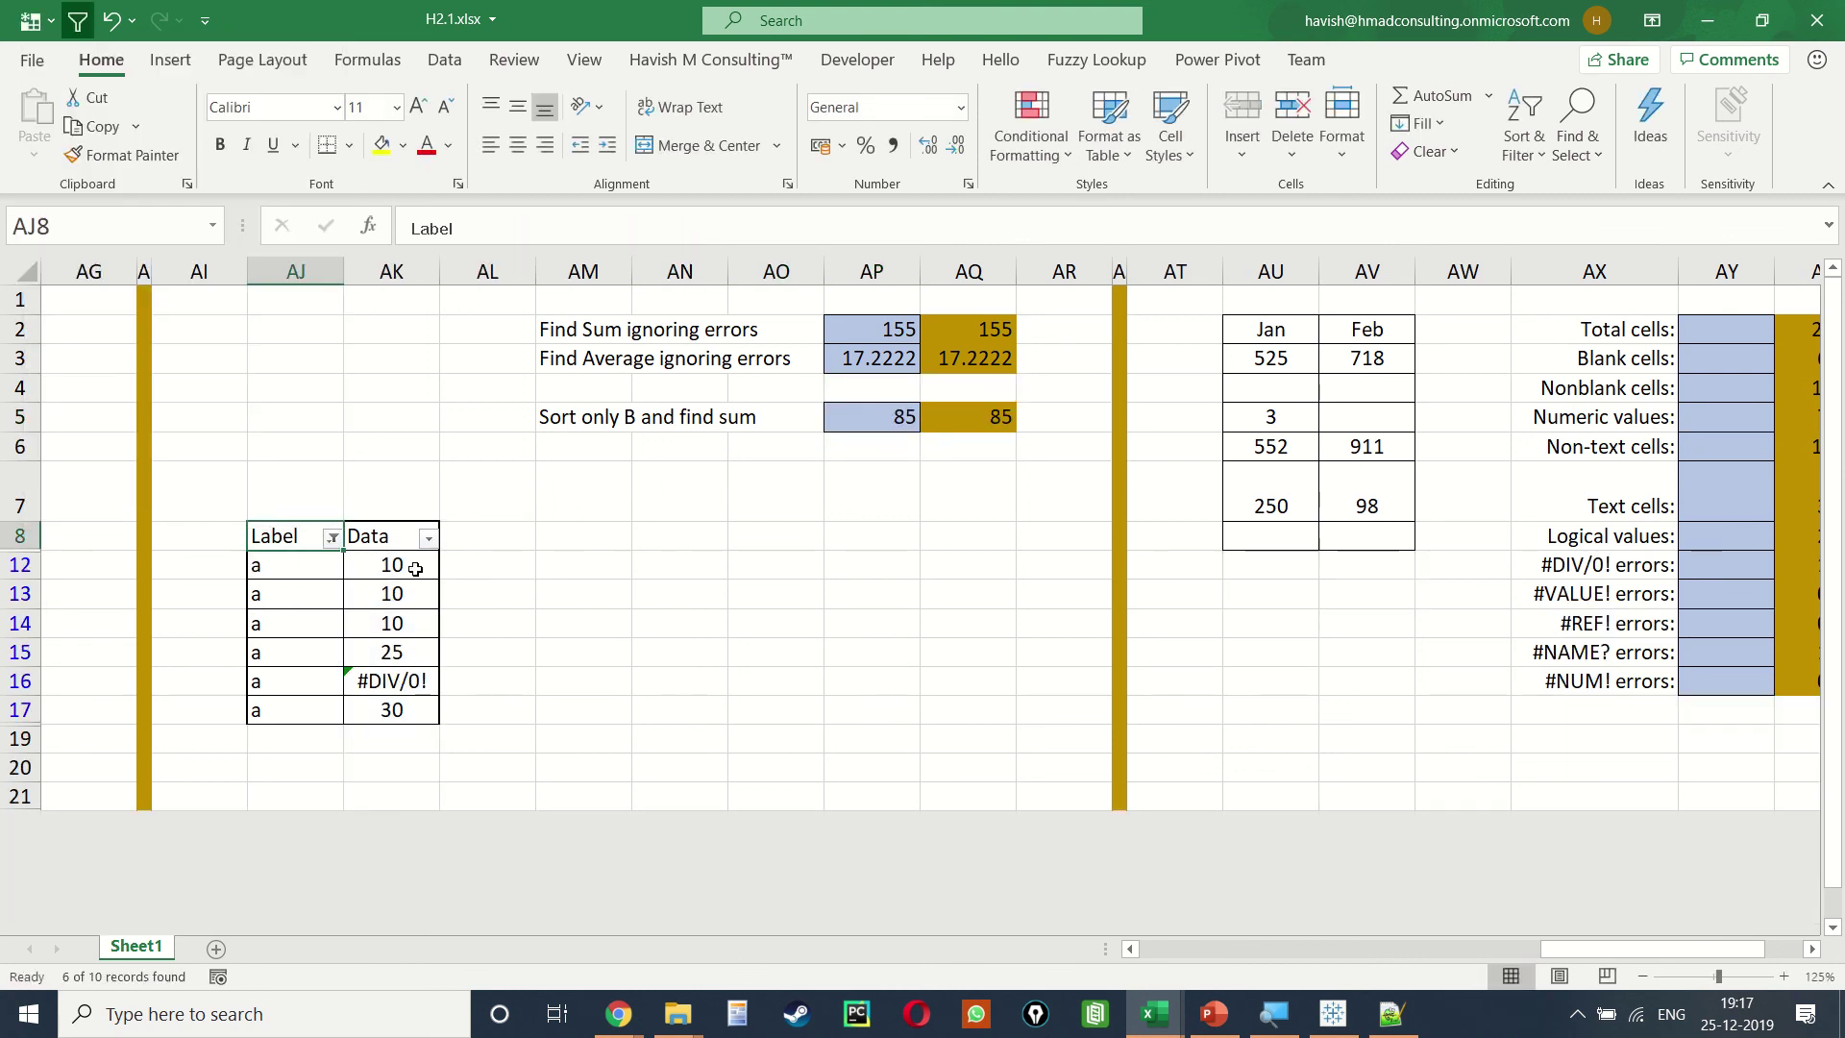
pyautogui.press('Up')
pyautogui.hotkey('alt', 'Down')
pyautogui.press('Tab')
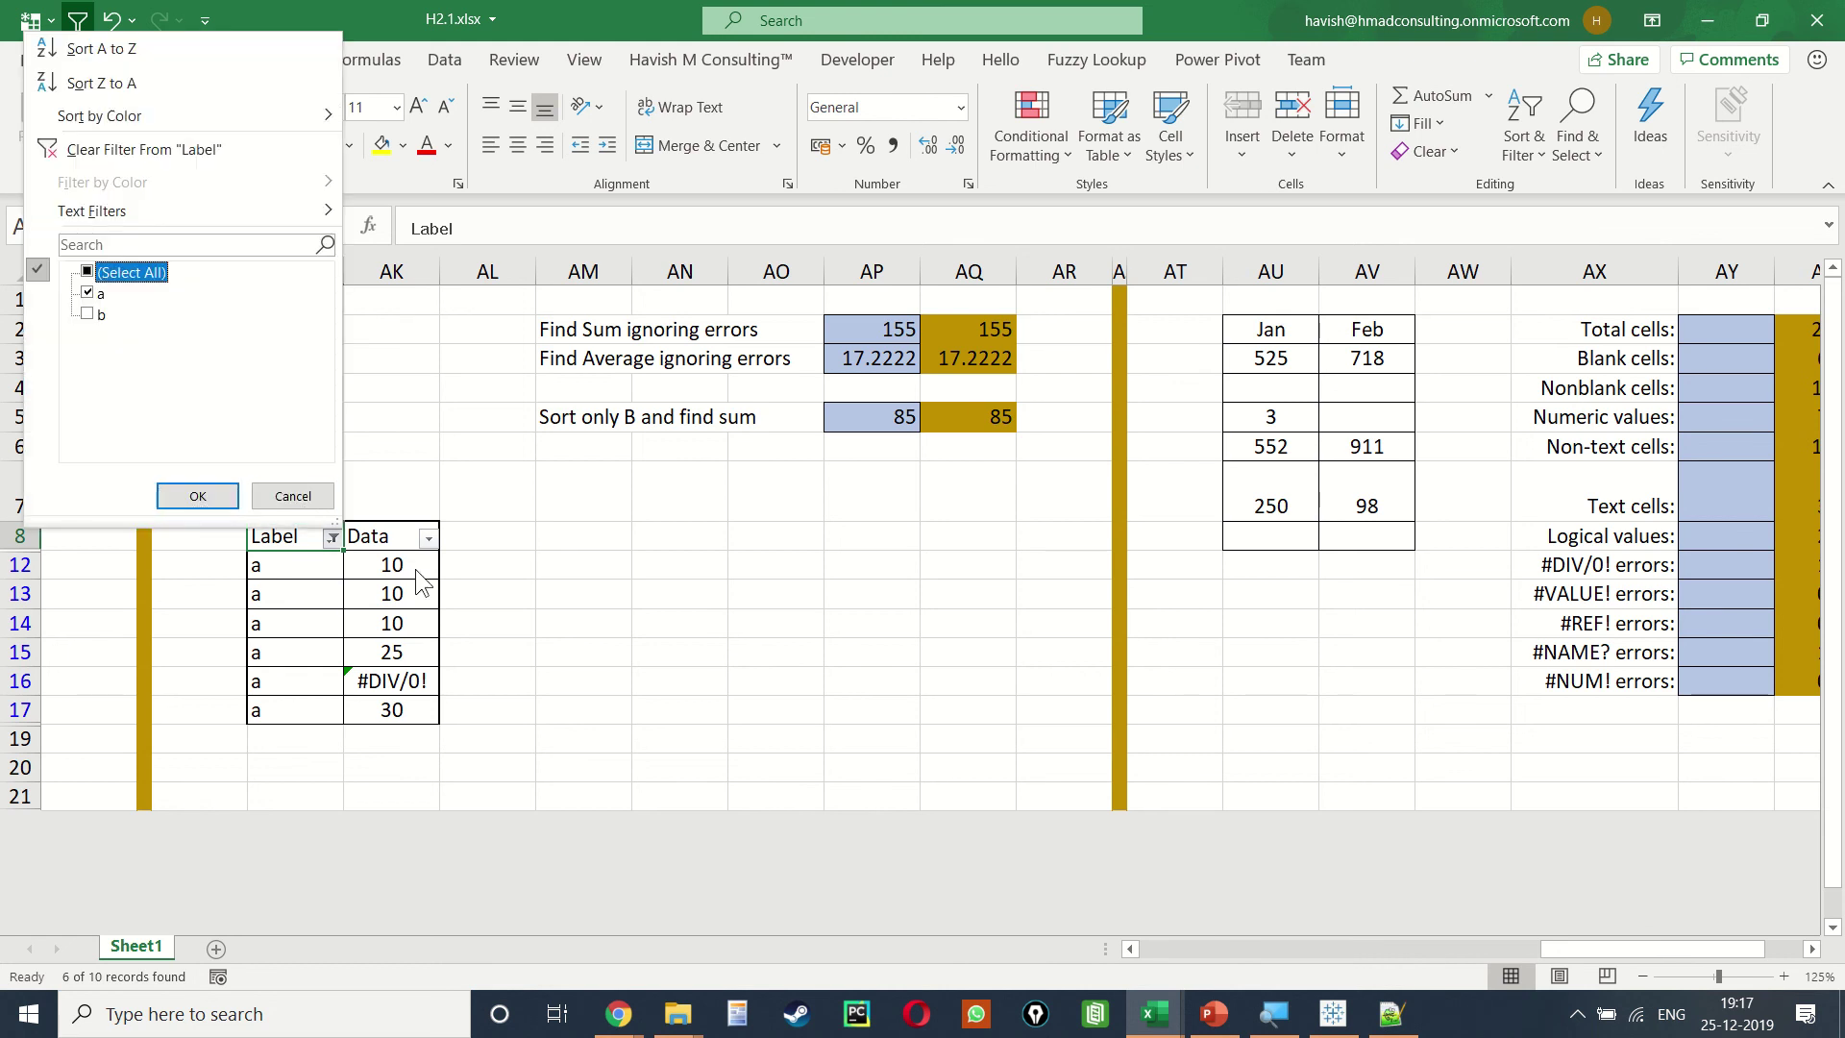
pyautogui.press('space')
pyautogui.press('Escape')
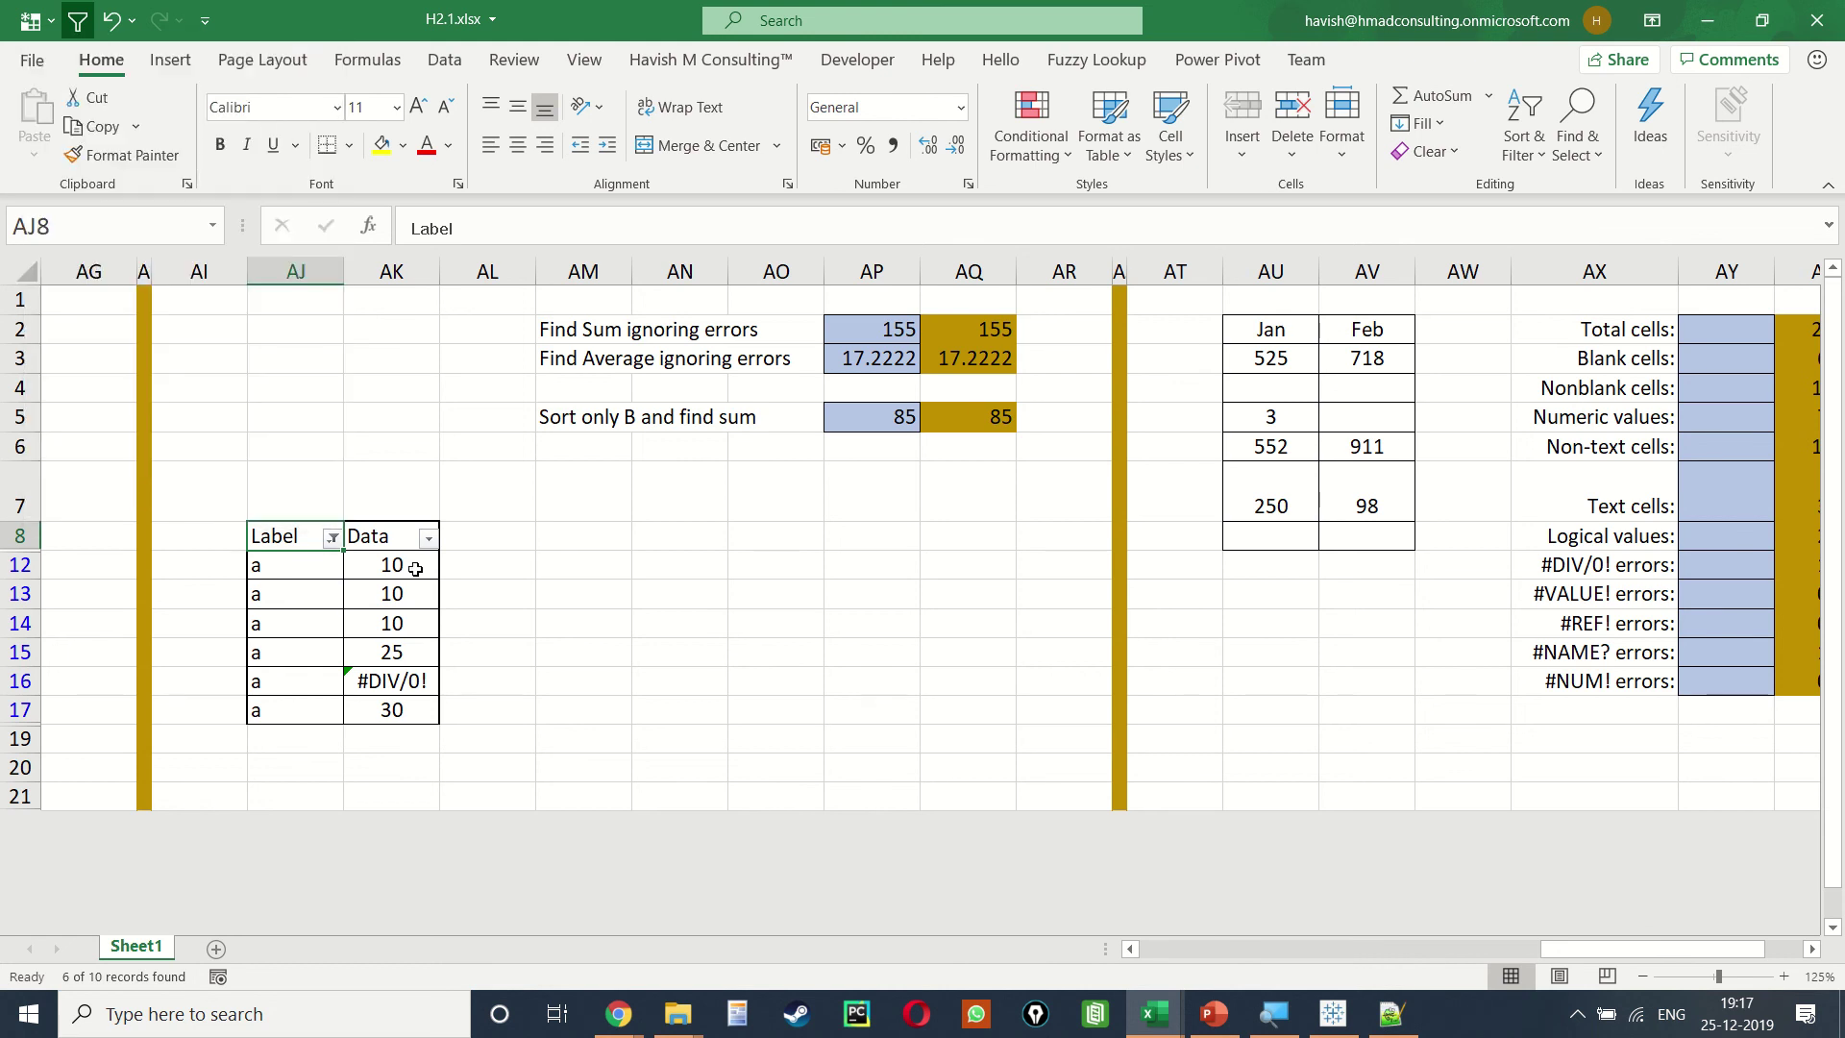
# Step: Switch the Label column's filter to the b rows only
pyautogui.hotkey('alt', 'Down')
pyautogui.press('Tab')
pyautogui.press('space')
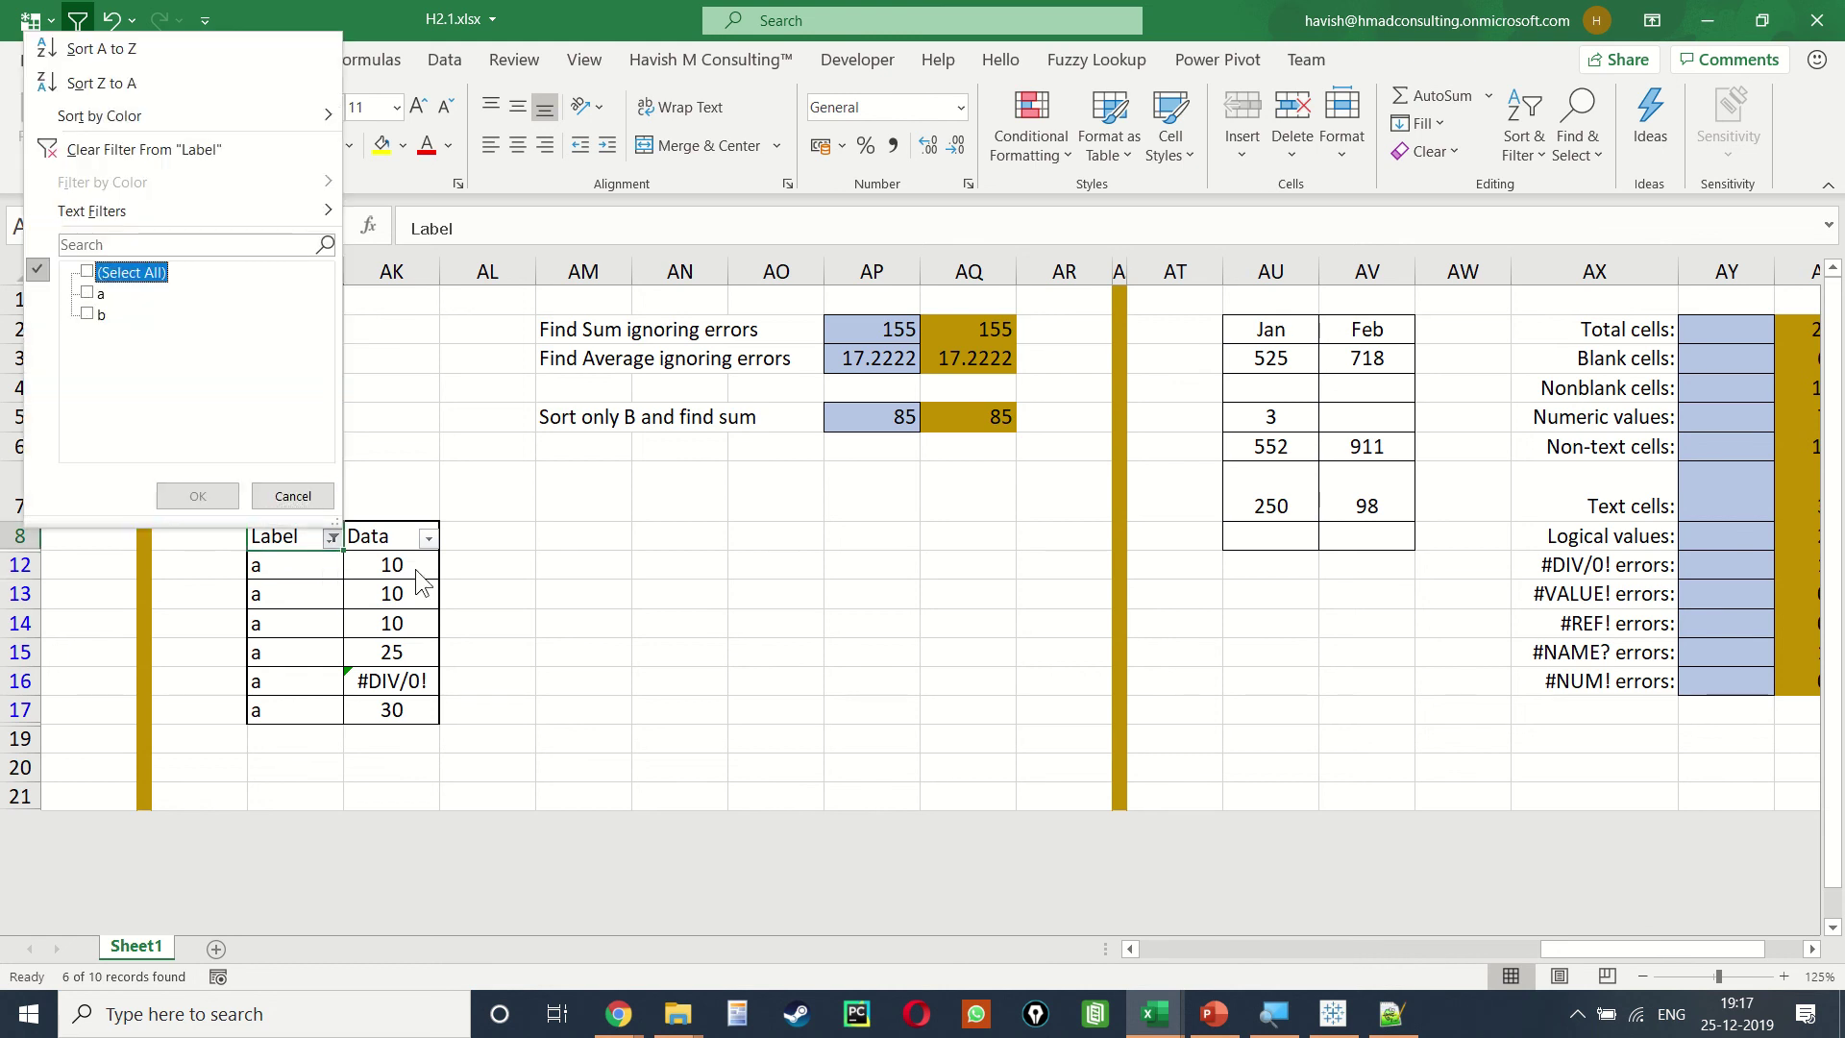
pyautogui.press('Down')
pyautogui.press('Down')
pyautogui.press('space')
pyautogui.press('Return')
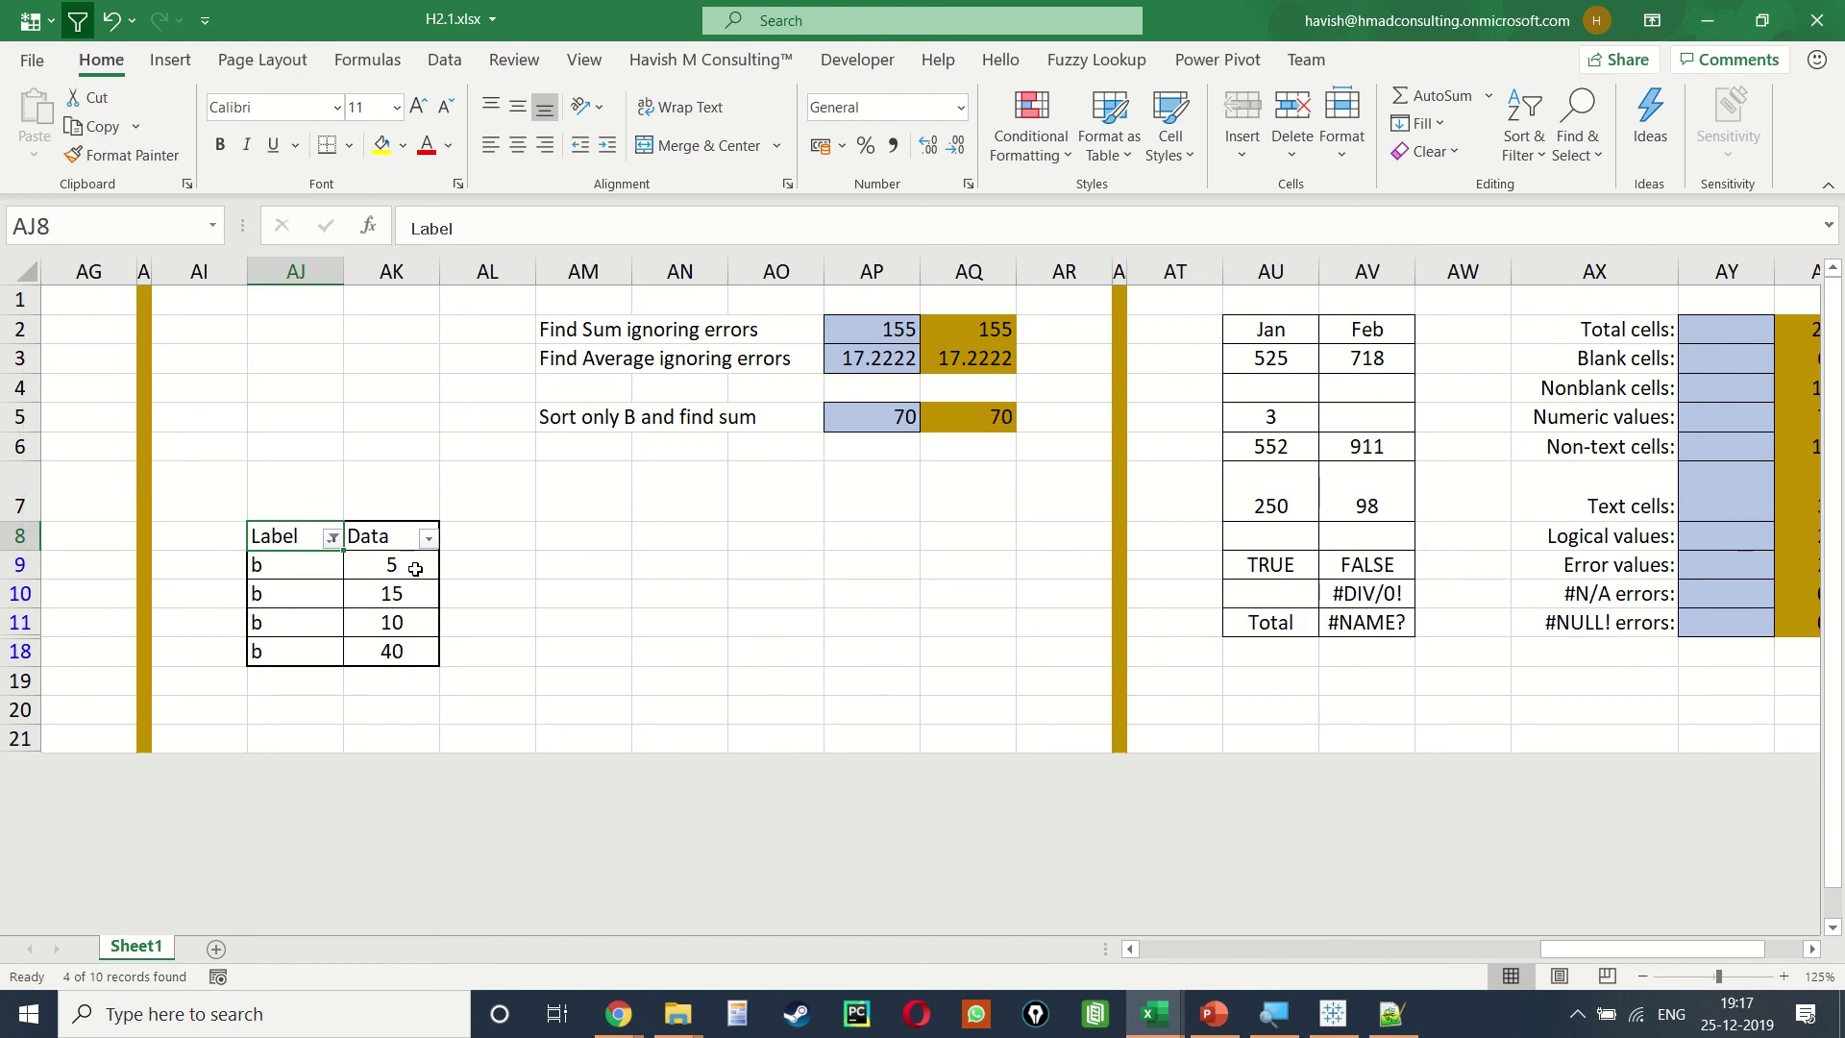
# Step: Select all labels in the Label column's filter so every row of the table is shown
pyautogui.hotkey('alt', 'Down')
pyautogui.press('Tab')
pyautogui.press('space')
pyautogui.press('Return')
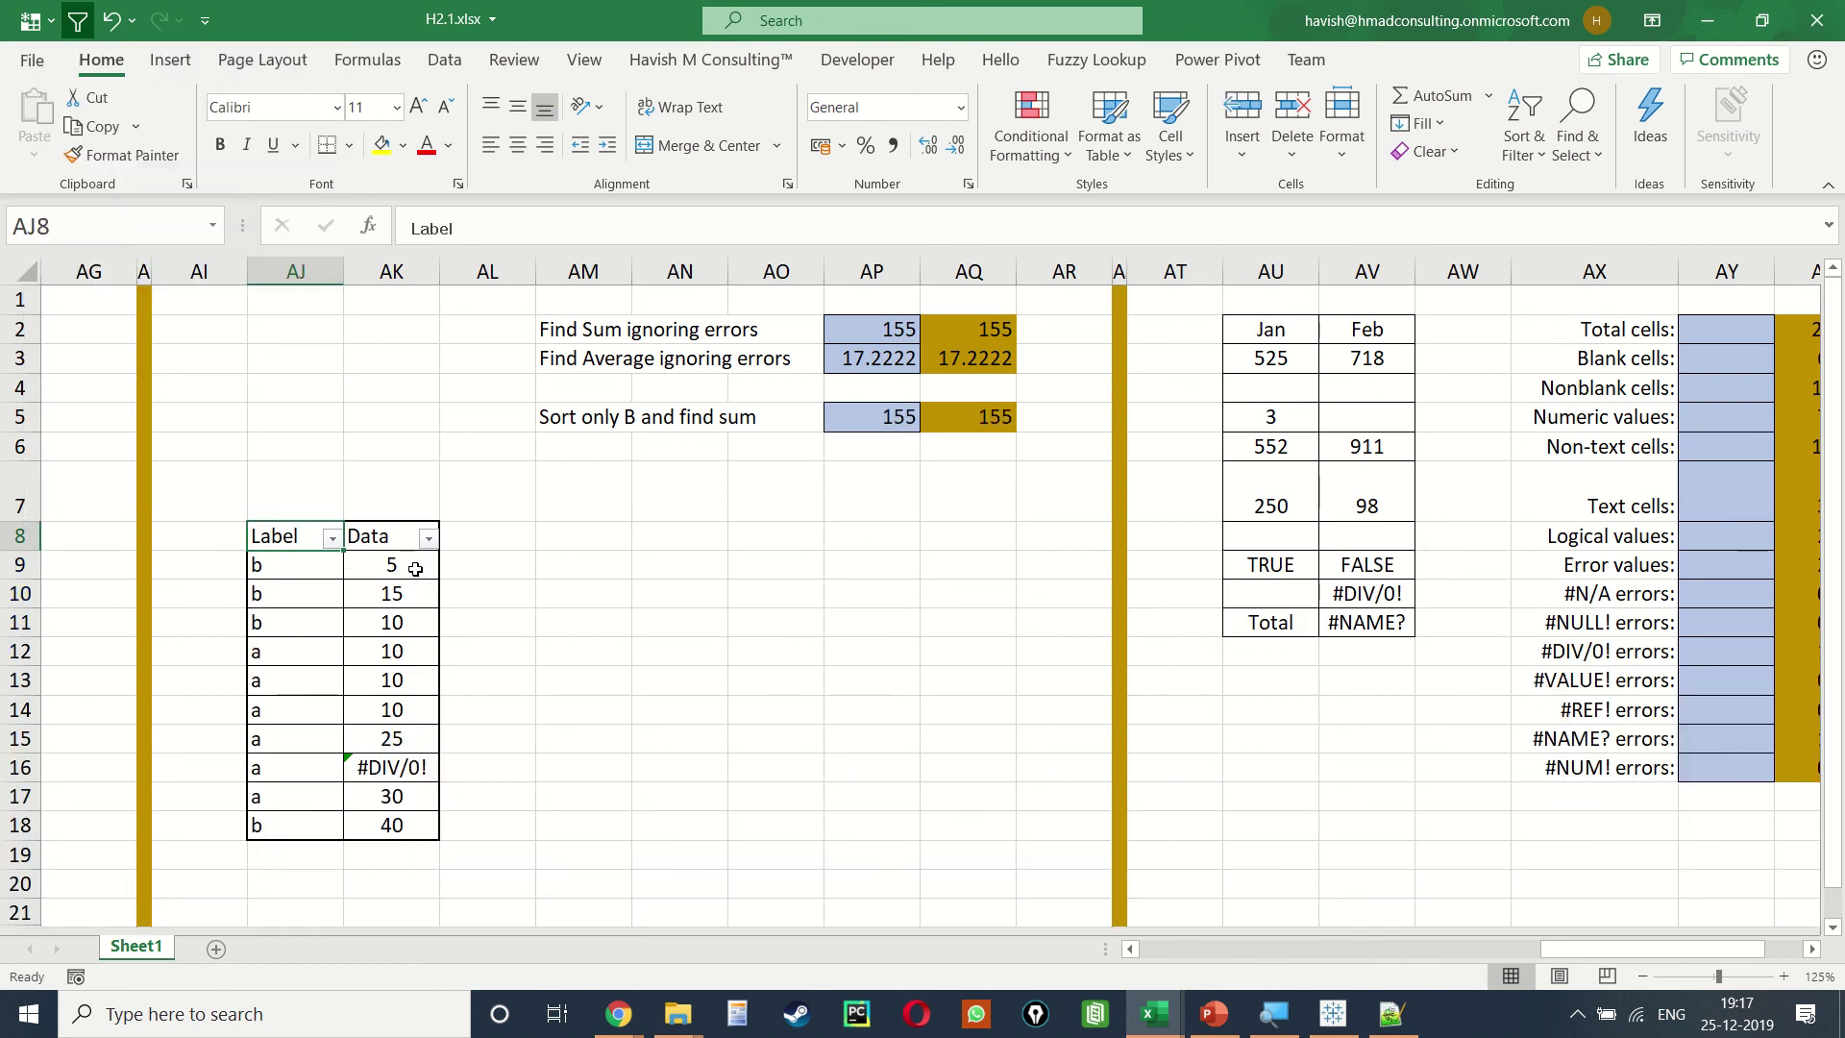
# Step: Go to the cell-counting exercise and examine the solution formulas in column AZ for nonblank and total cells
pyautogui.press('Right')
pyautogui.press('Right')
pyautogui.press('Right')
pyautogui.press('Right')
pyautogui.press('Right')
pyautogui.press('Right')
pyautogui.press('Right')
pyautogui.press('Right')
pyautogui.press('Right')
pyautogui.press('Right')
pyautogui.press('Right')
pyautogui.press('Right')
pyautogui.press('Right')
pyautogui.press('Right')
pyautogui.press('Right')
pyautogui.press('Right')
pyautogui.press('Right')
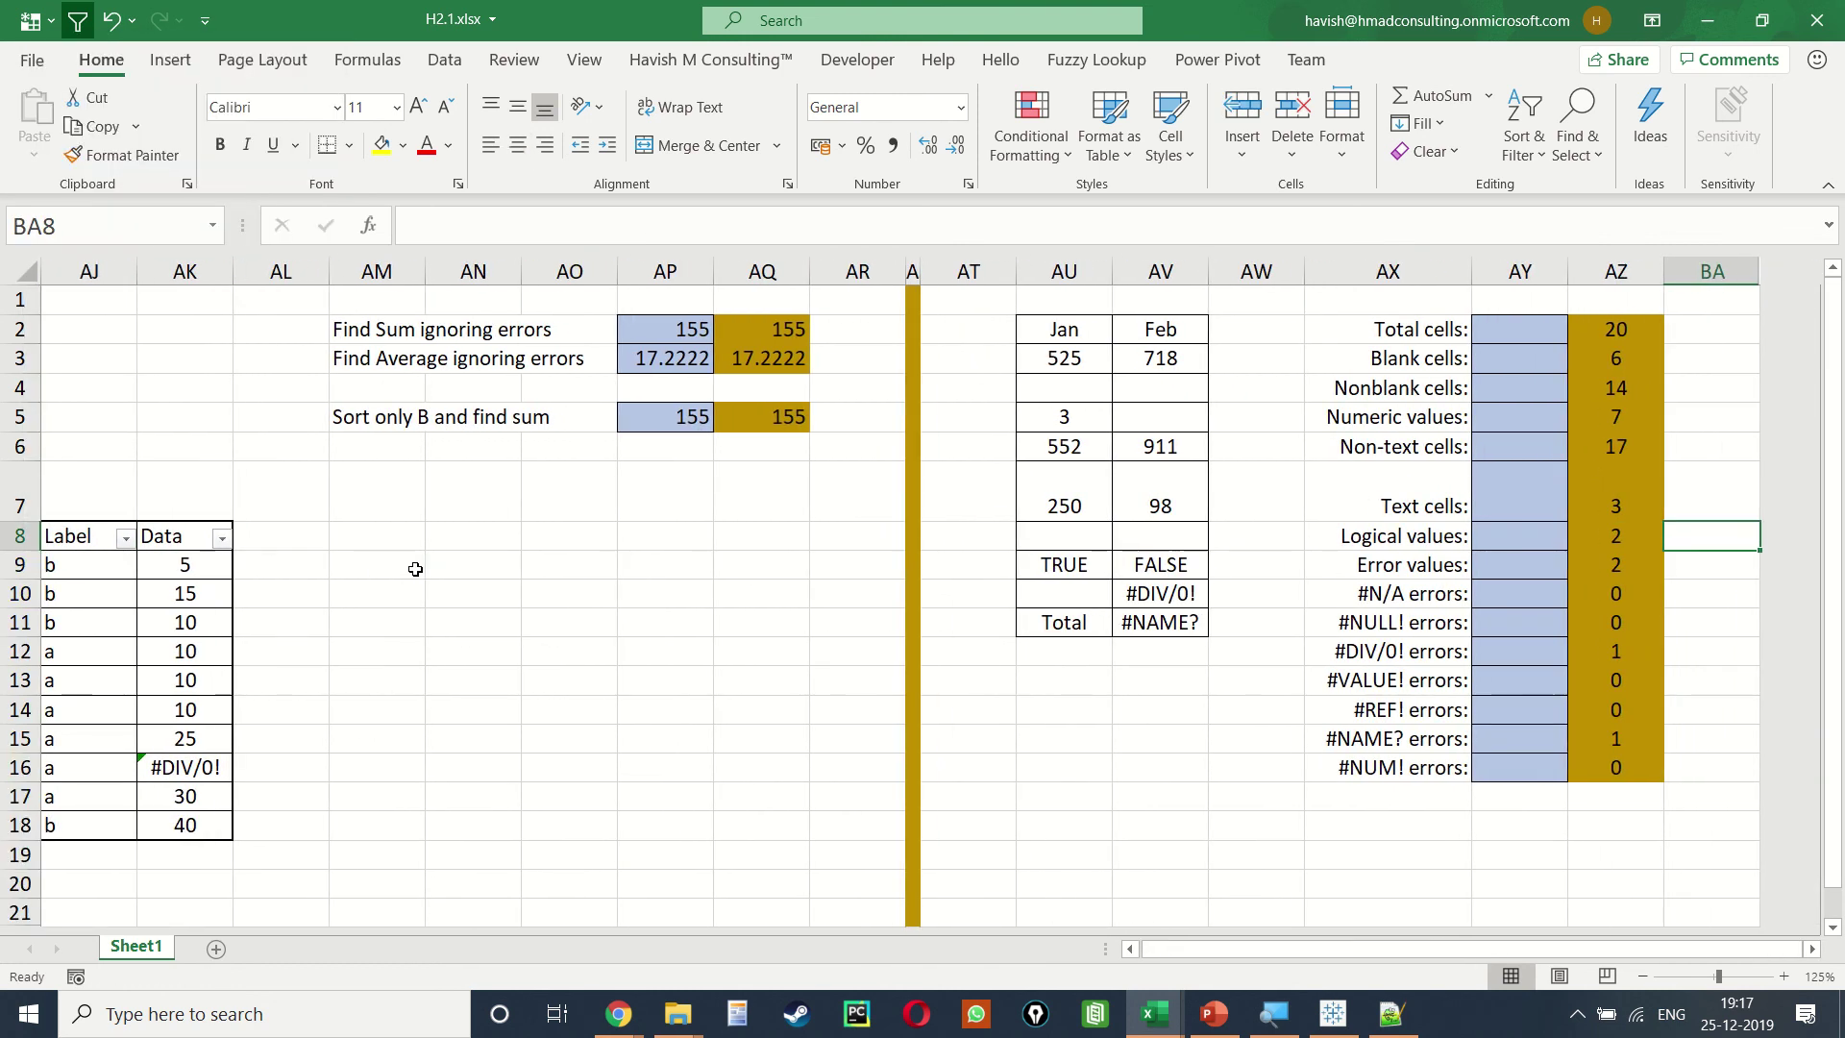
pyautogui.press('Left')
pyautogui.press('Left')
pyautogui.press('Left')
pyautogui.press('Up')
pyautogui.press('Up')
pyautogui.press('Up')
pyautogui.press('Up')
pyautogui.press('Right')
pyautogui.press('Right')
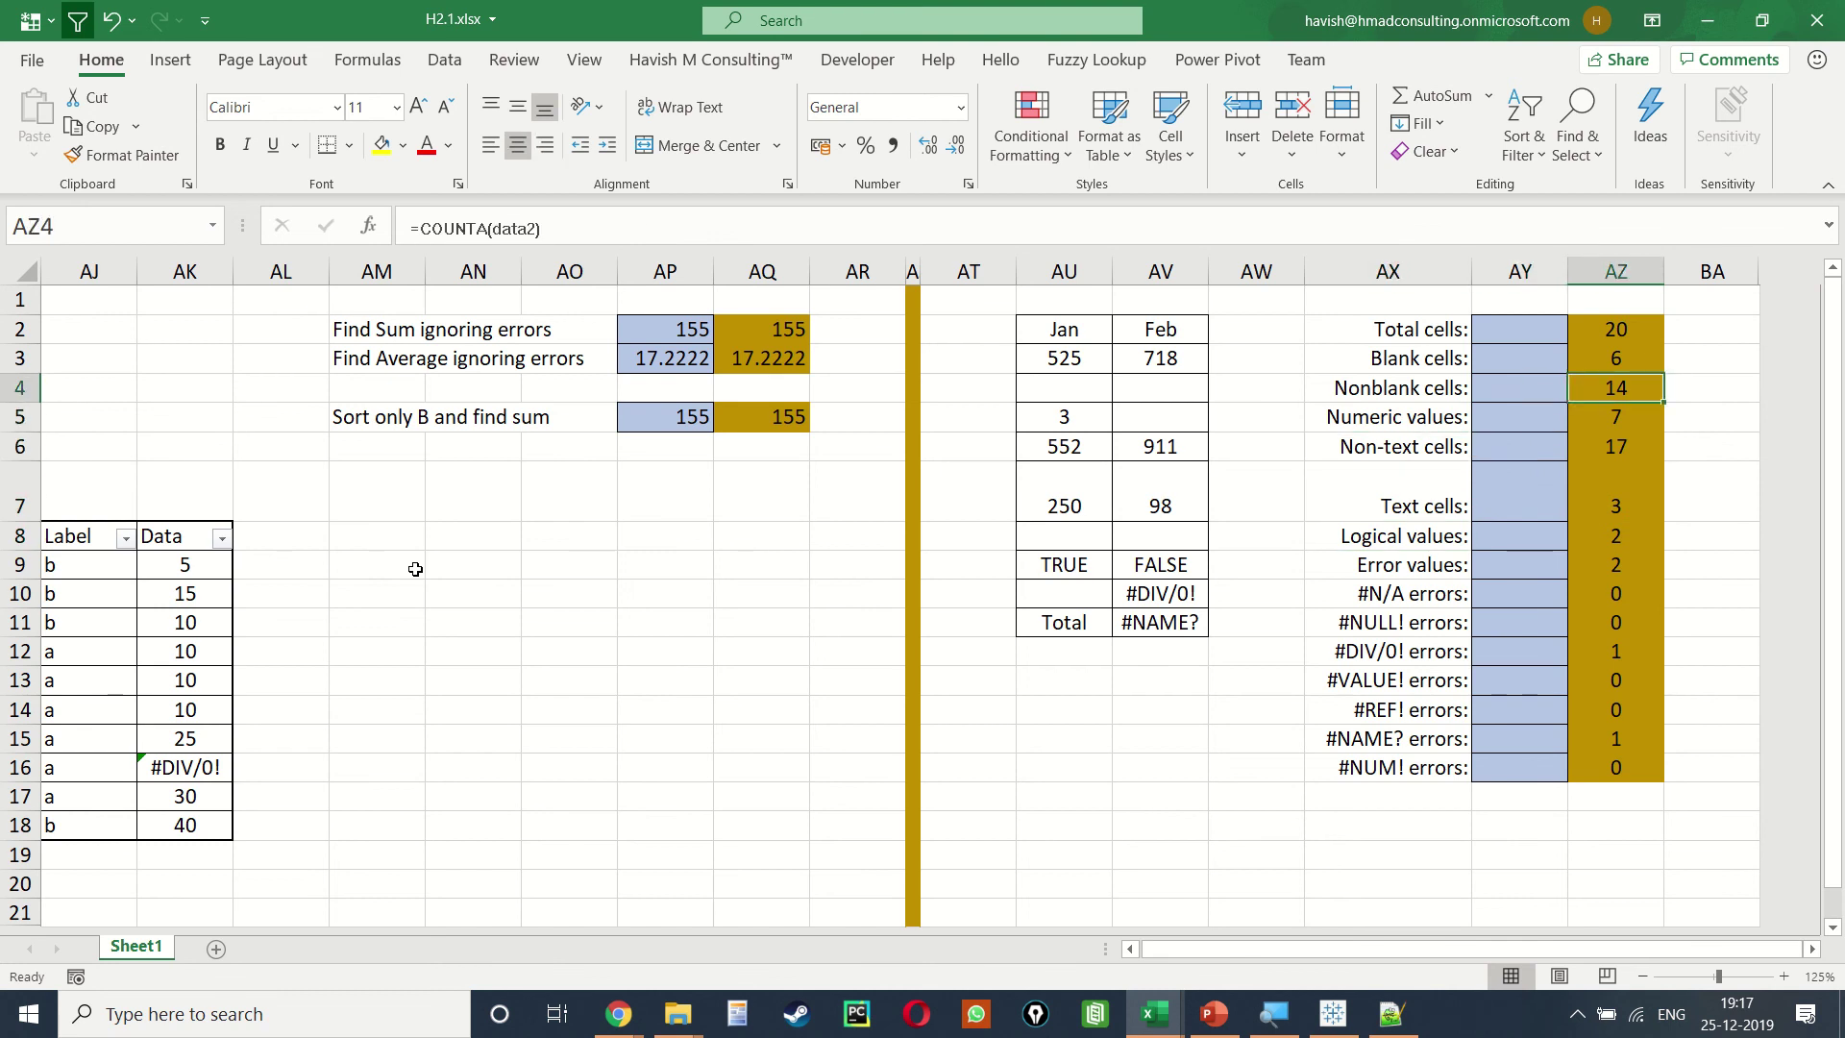
pyautogui.press('Up')
pyautogui.press('Up')
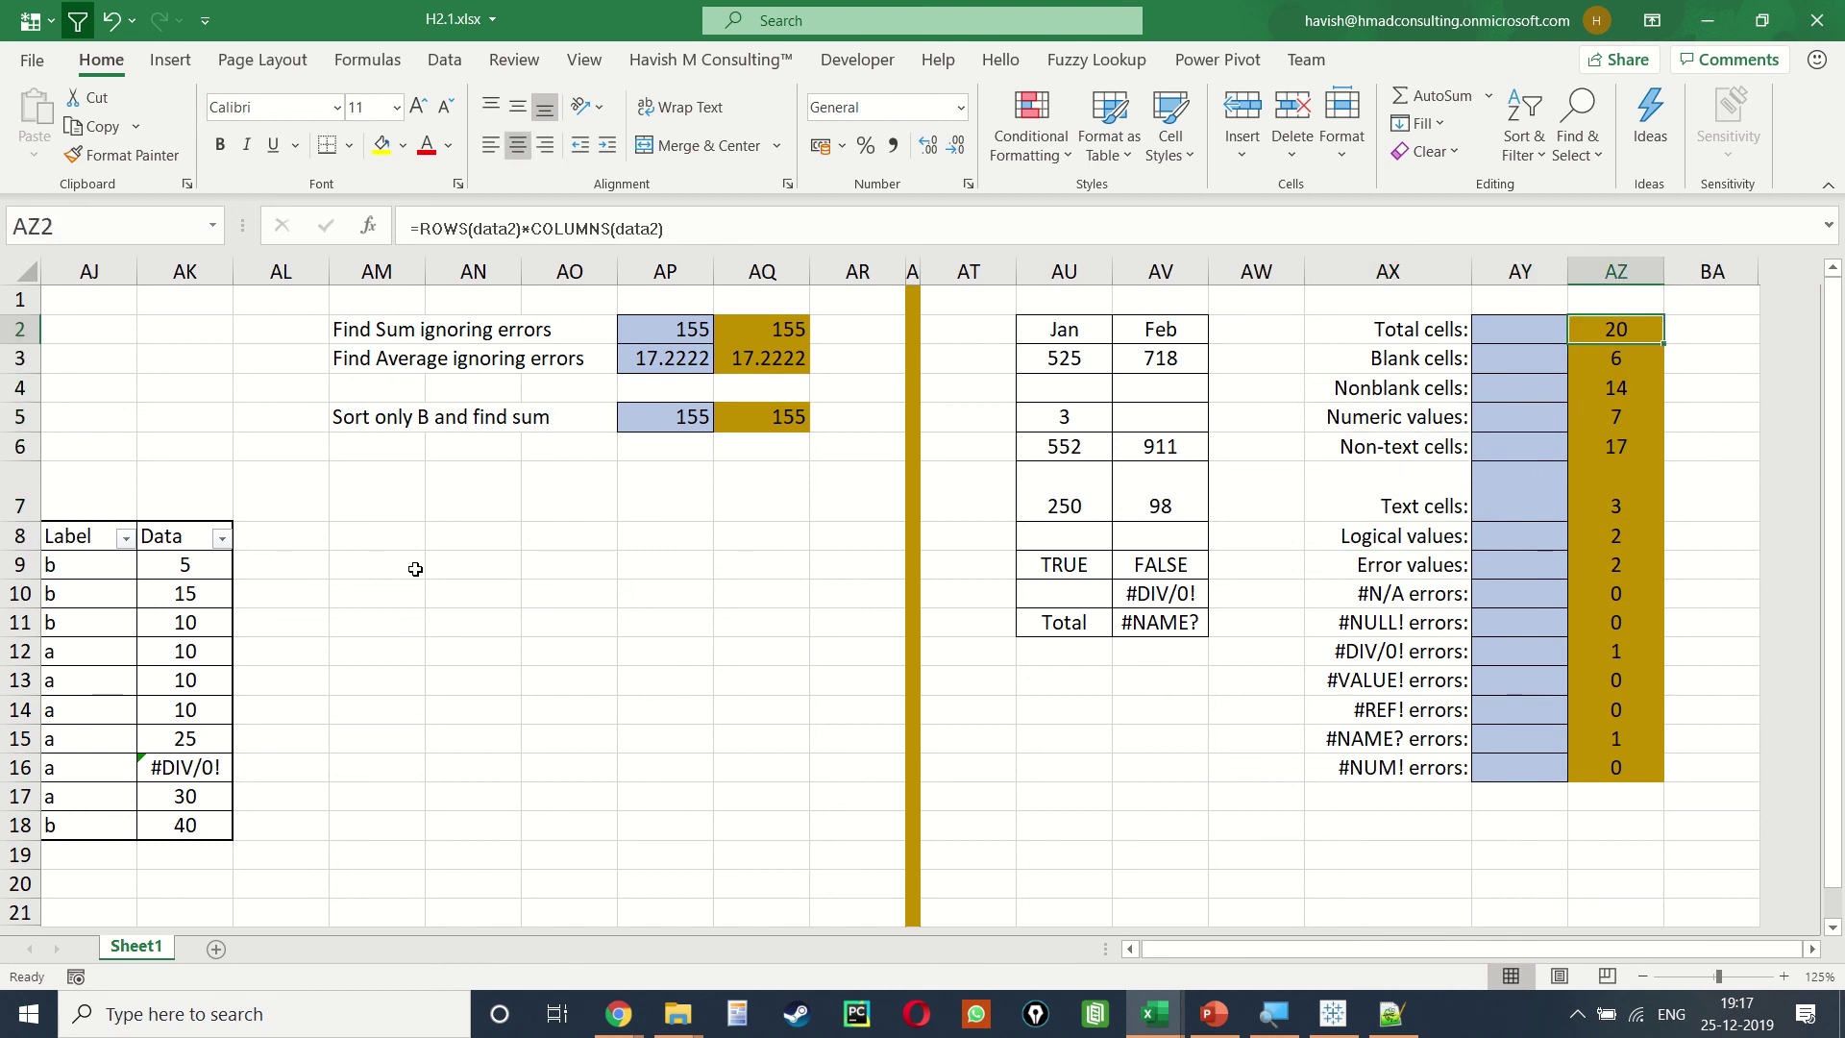
# Step: Examine the remaining solution formulas in column AZ, from blank cells down through the individual error types
pyautogui.press('Down')
pyautogui.press('Down')
pyautogui.press('Down')
pyautogui.press('Down')
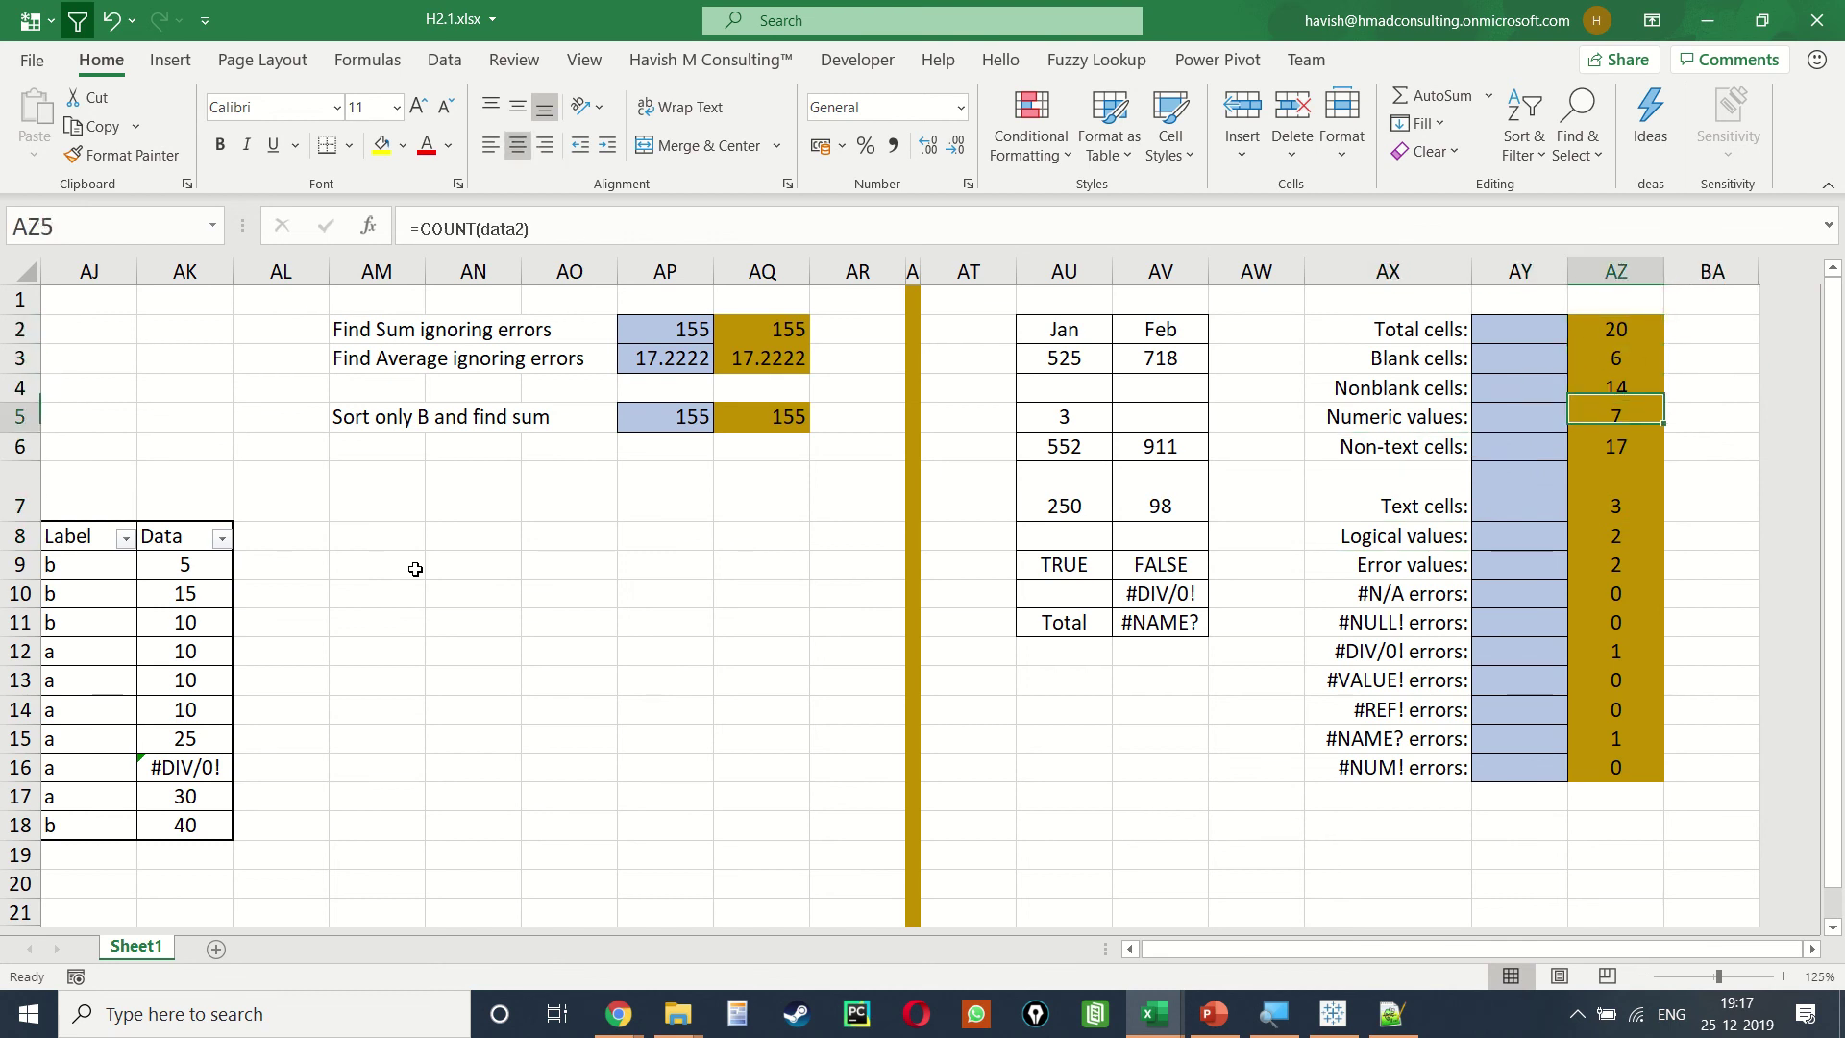
pyautogui.press('Down')
pyautogui.press('Down')
pyautogui.press('Down')
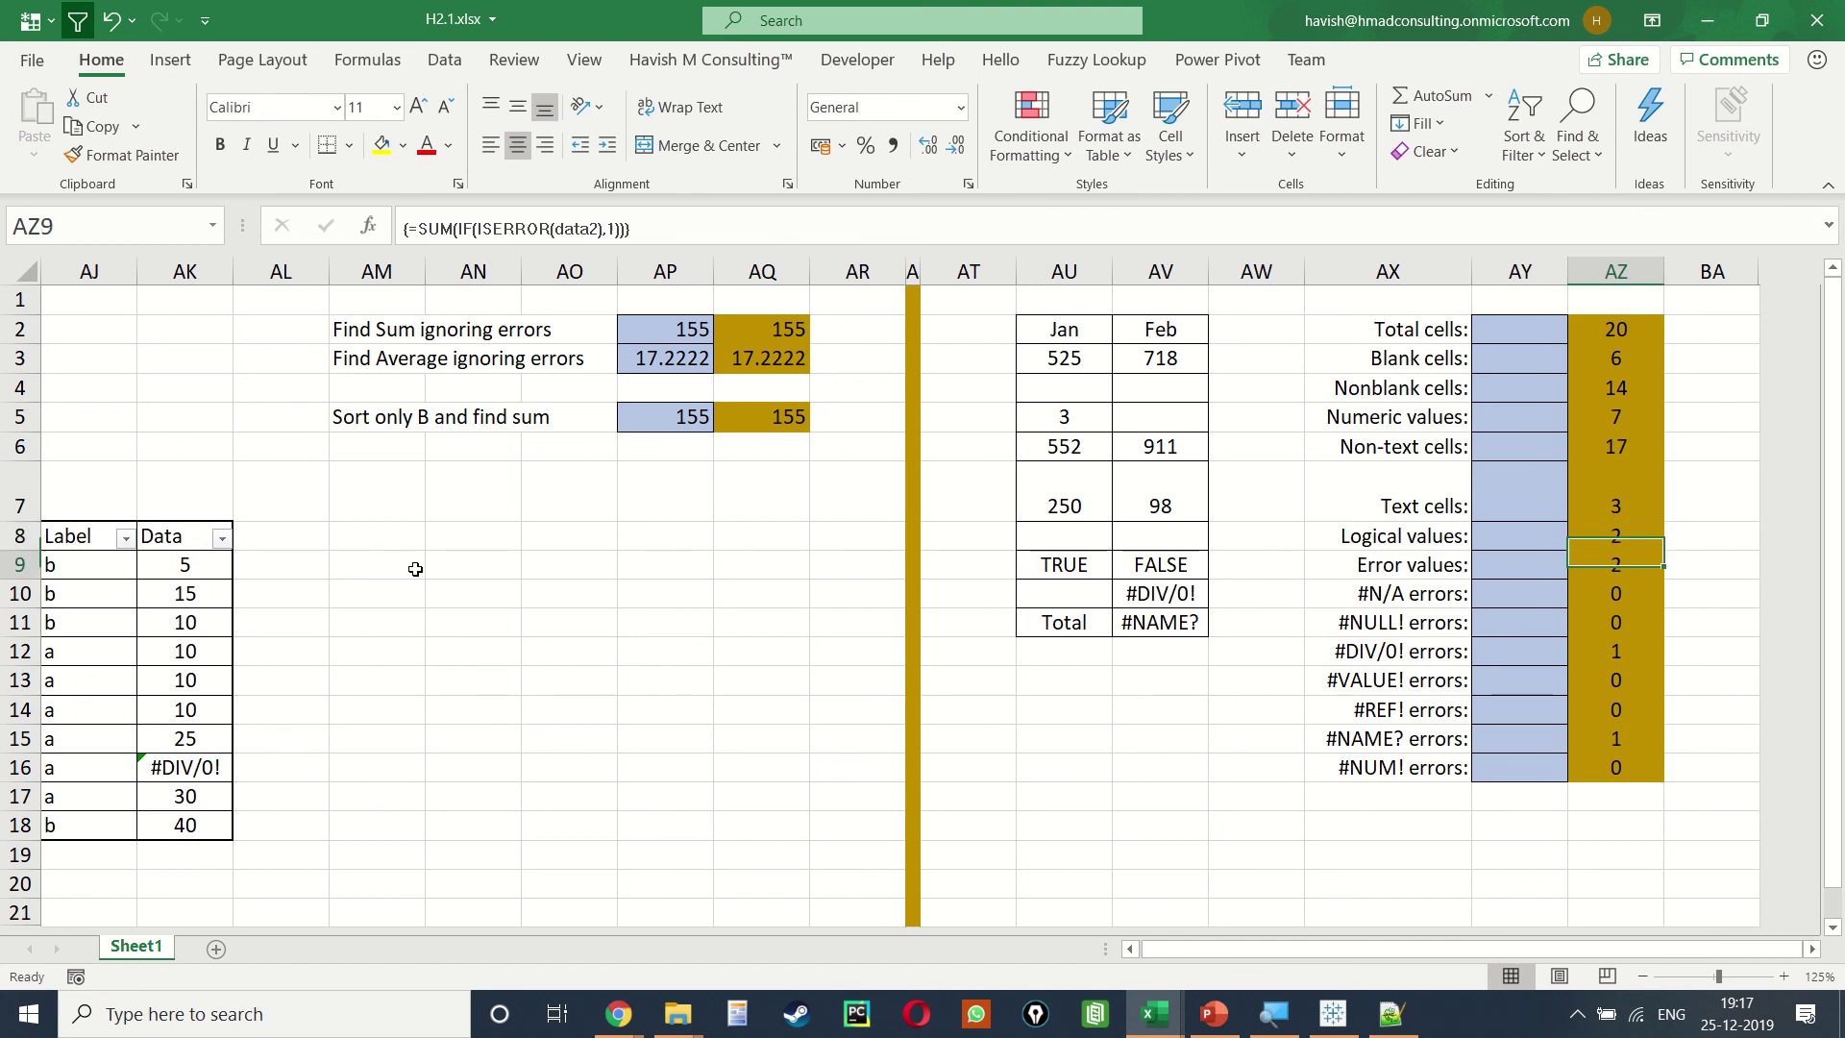
pyautogui.press('Down')
pyautogui.hotkey('shift', 'Down')
pyautogui.hotkey('shift', 'Down')
pyautogui.hotkey('shift', 'Down')
pyautogui.hotkey('shift', 'Down')
pyautogui.hotkey('shift', 'Down')
pyautogui.hotkey('shift', 'Down')
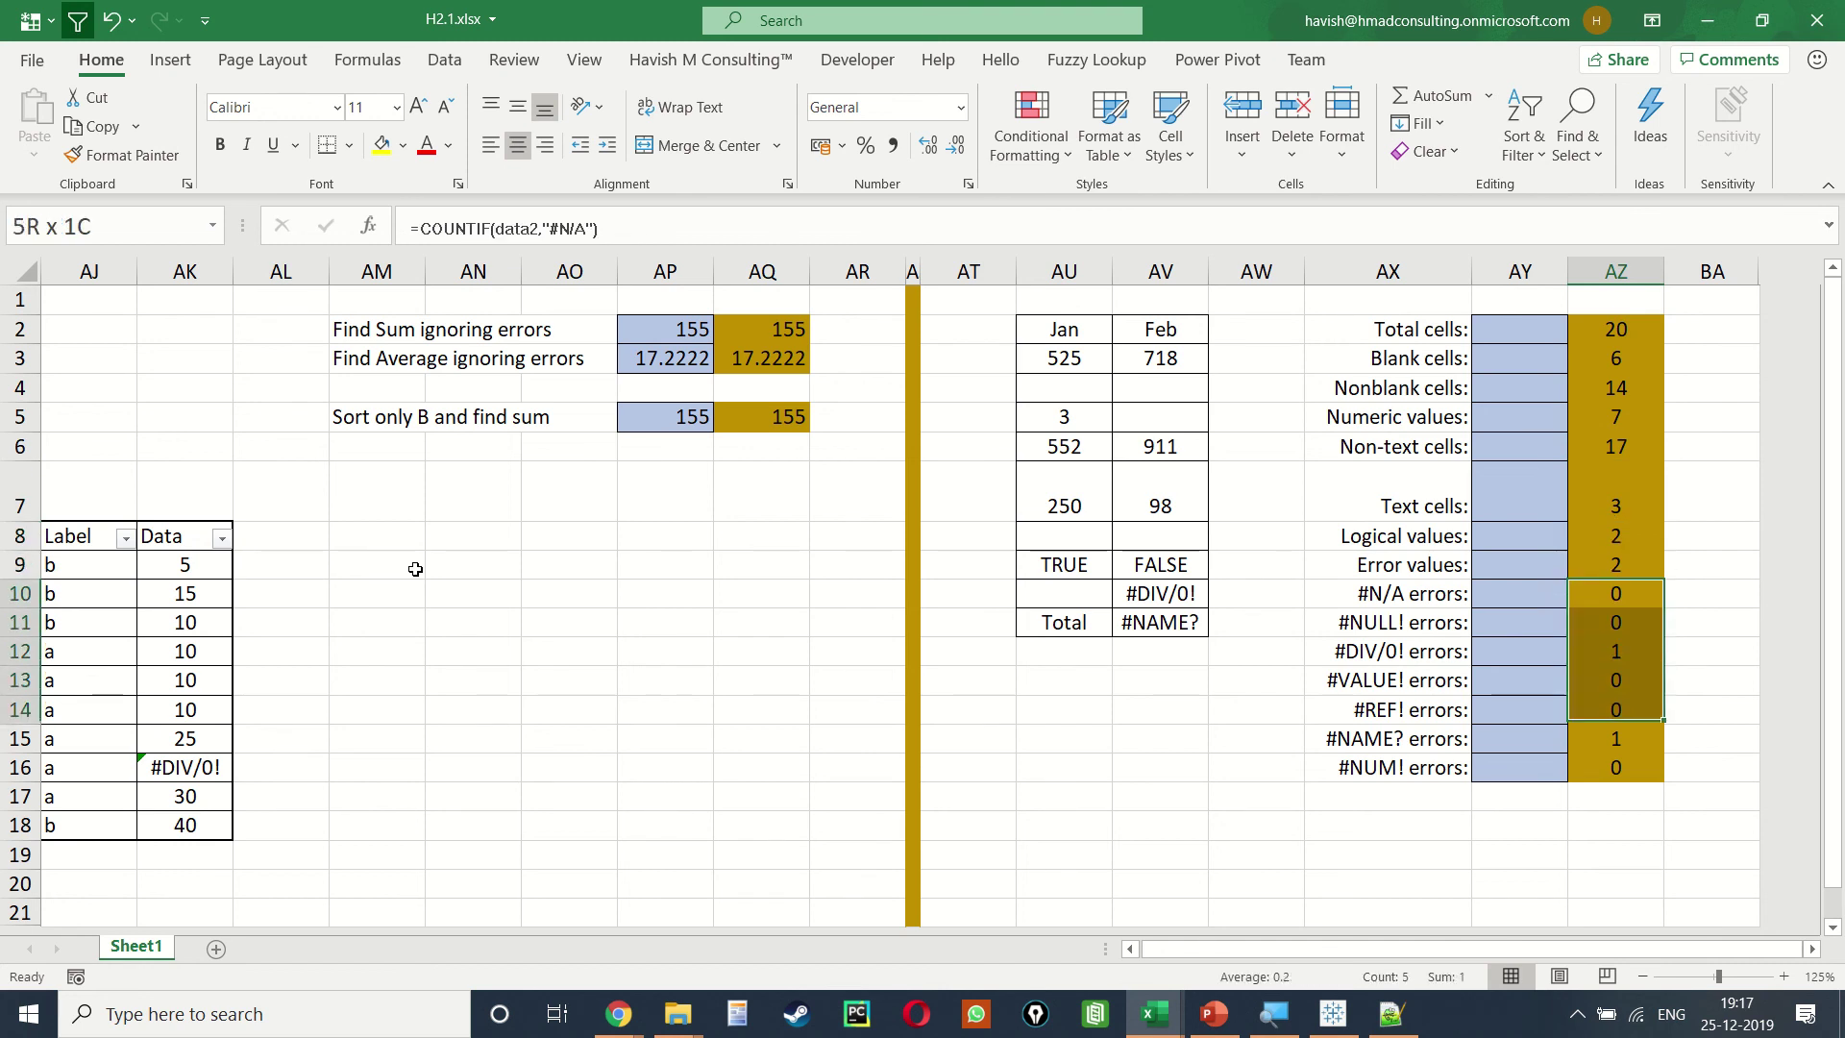
pyautogui.press('Up')
pyautogui.press('Up')
# Step: Display the sheet's formulas and widen column AZ to read the full solutions, including the #DIV/0! and #NUM! counts
pyautogui.hotkey('ctrl', '`')
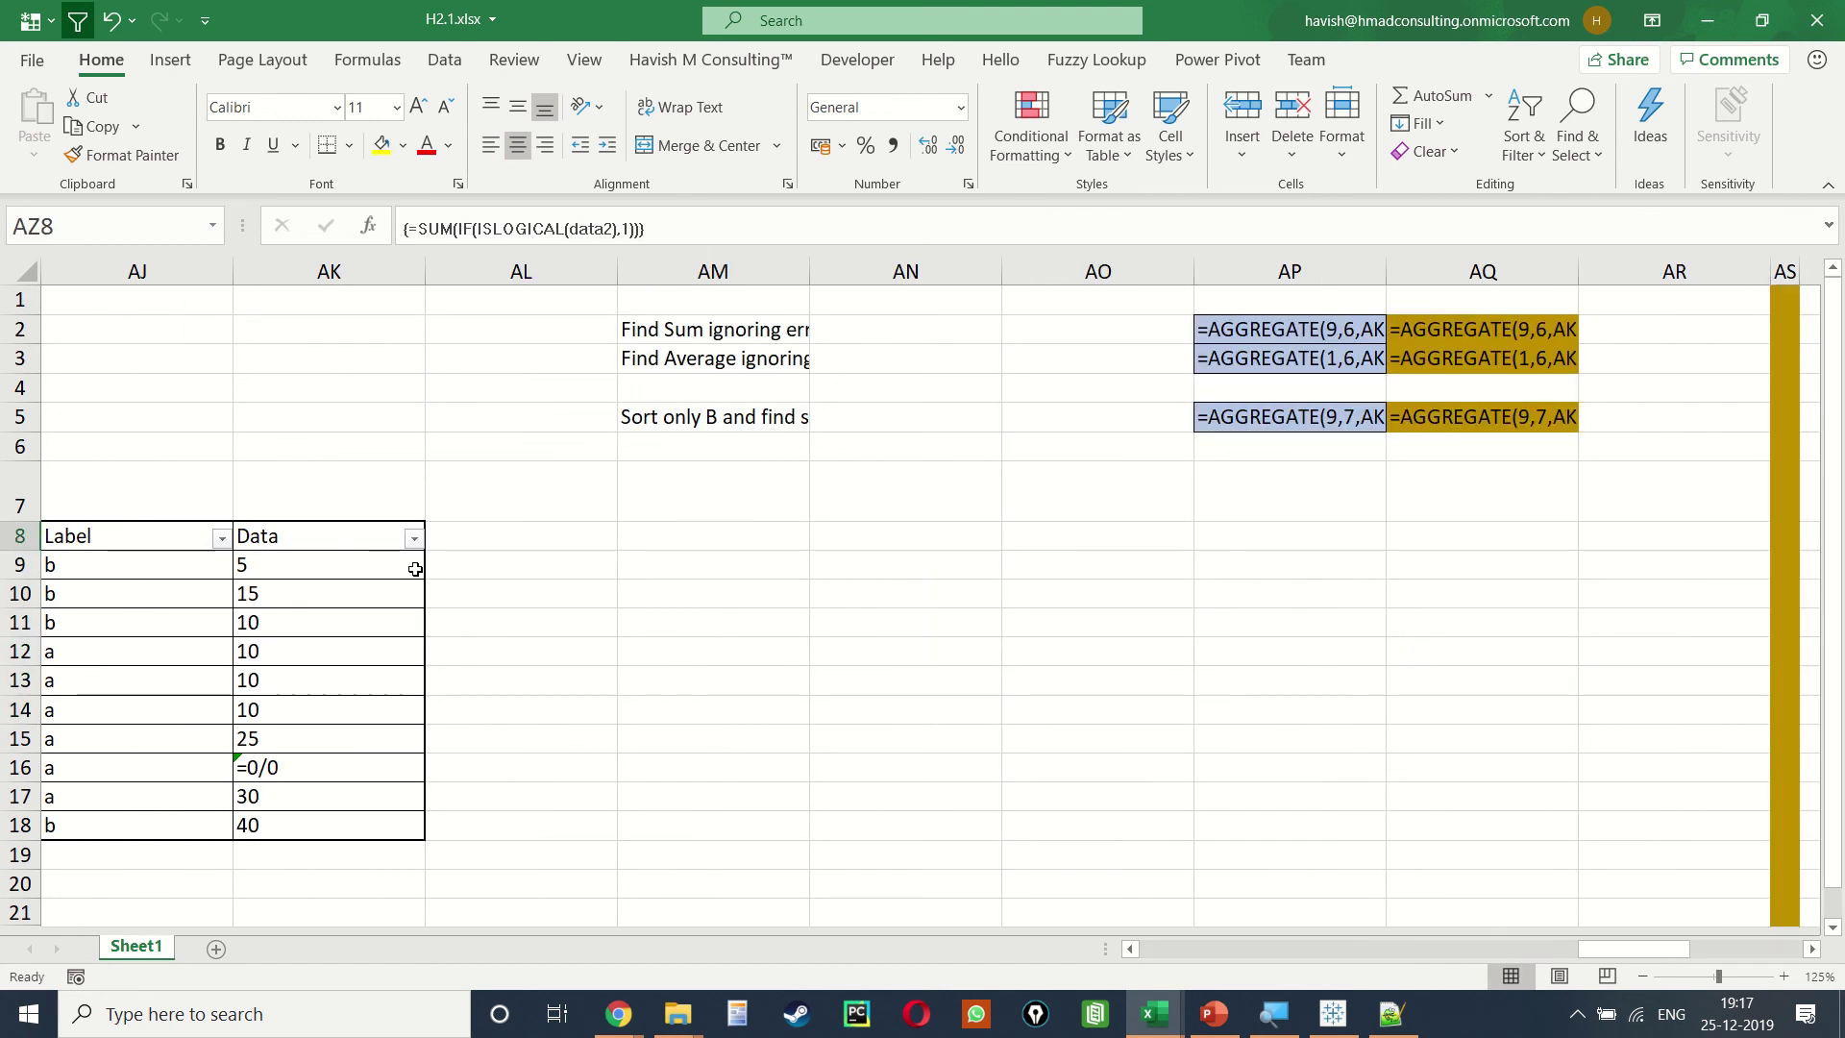
pyautogui.hscroll(3, 891, 611)
pyautogui.hscroll(5, 890, 611)
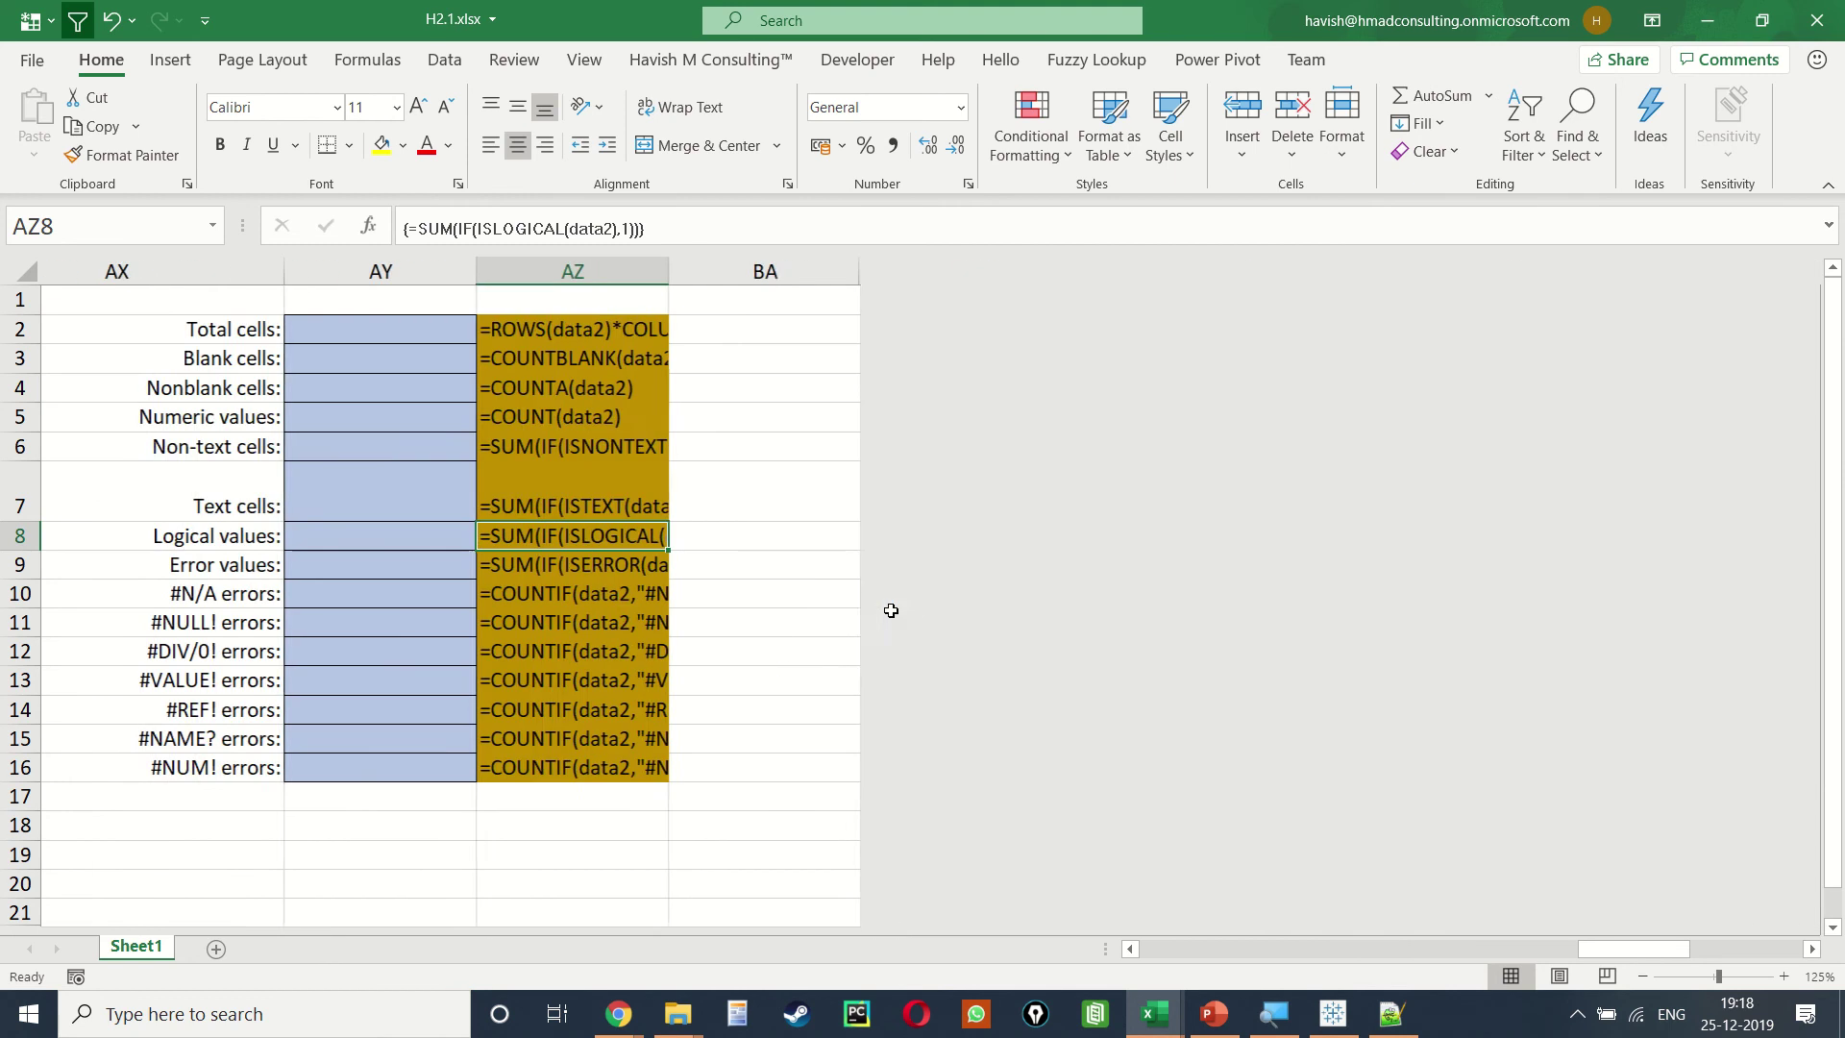
pyautogui.hscroll(-1, 885, 610)
pyautogui.moveTo(946, 270); pyautogui.dragTo(1251, 269)
pyautogui.click(1048, 653)
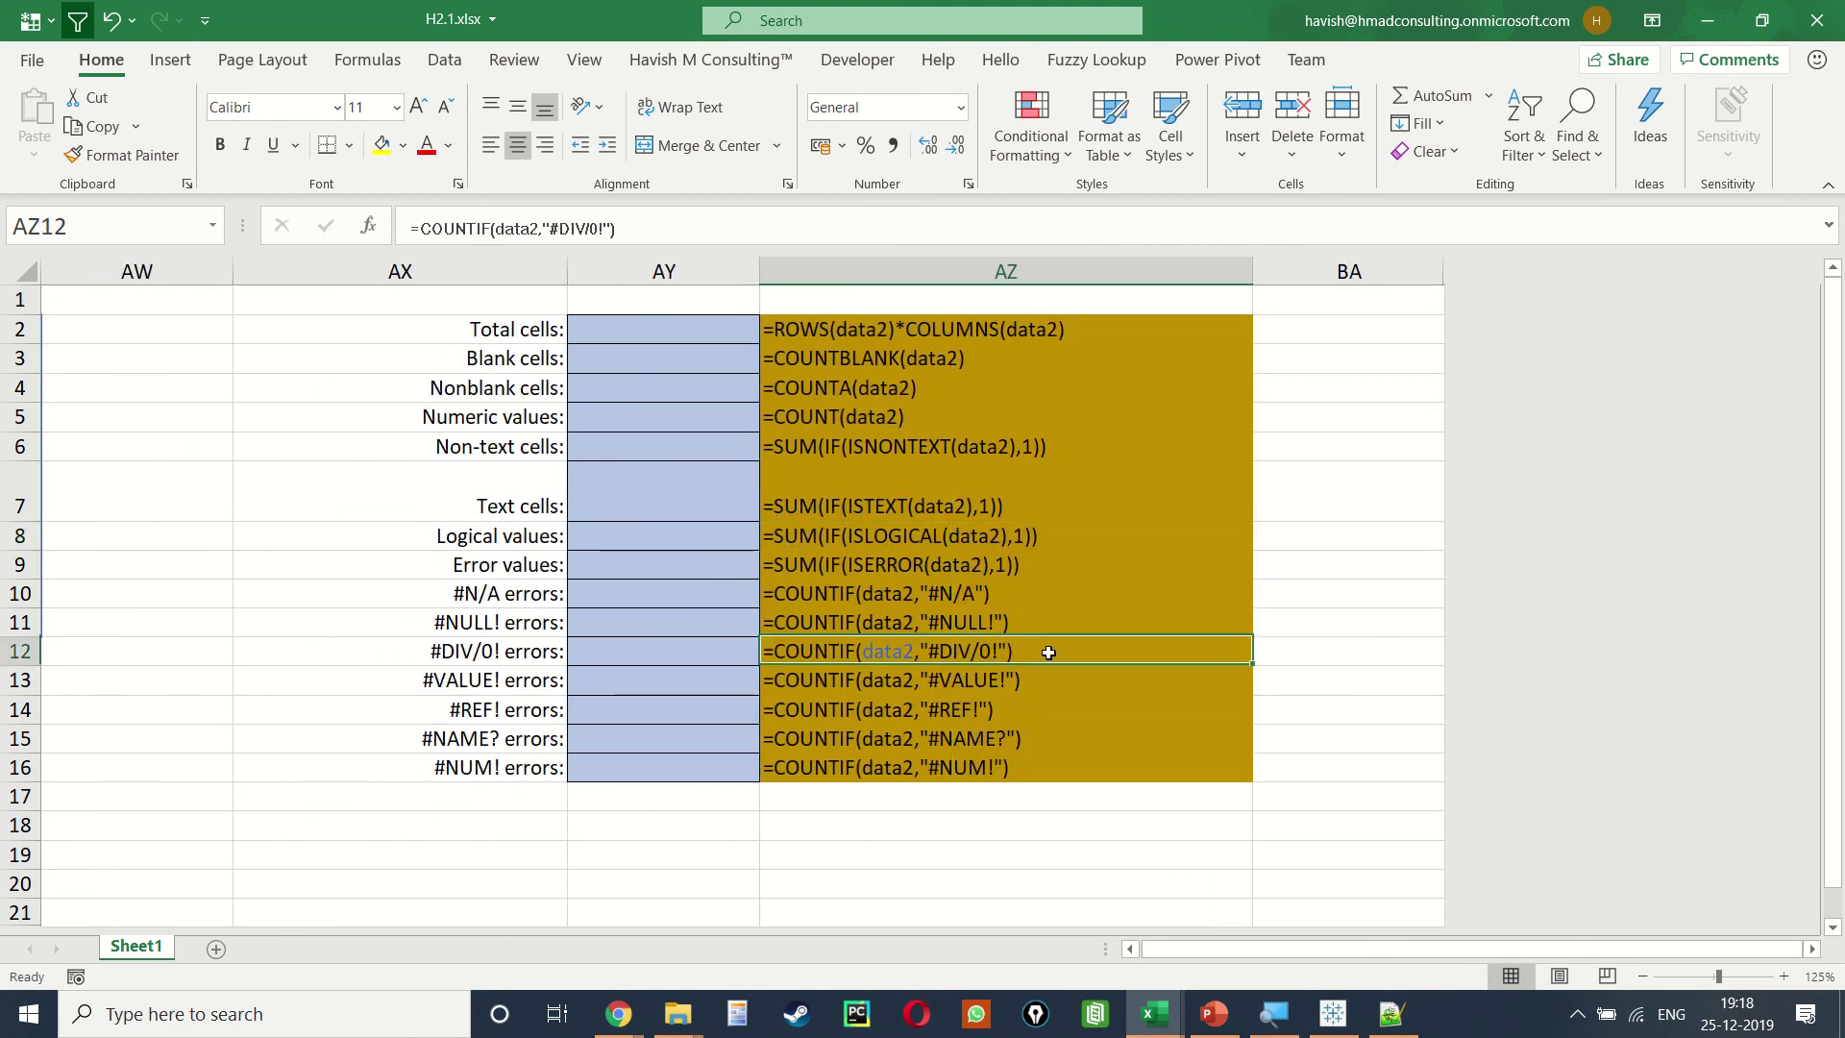
pyautogui.click(1070, 760)
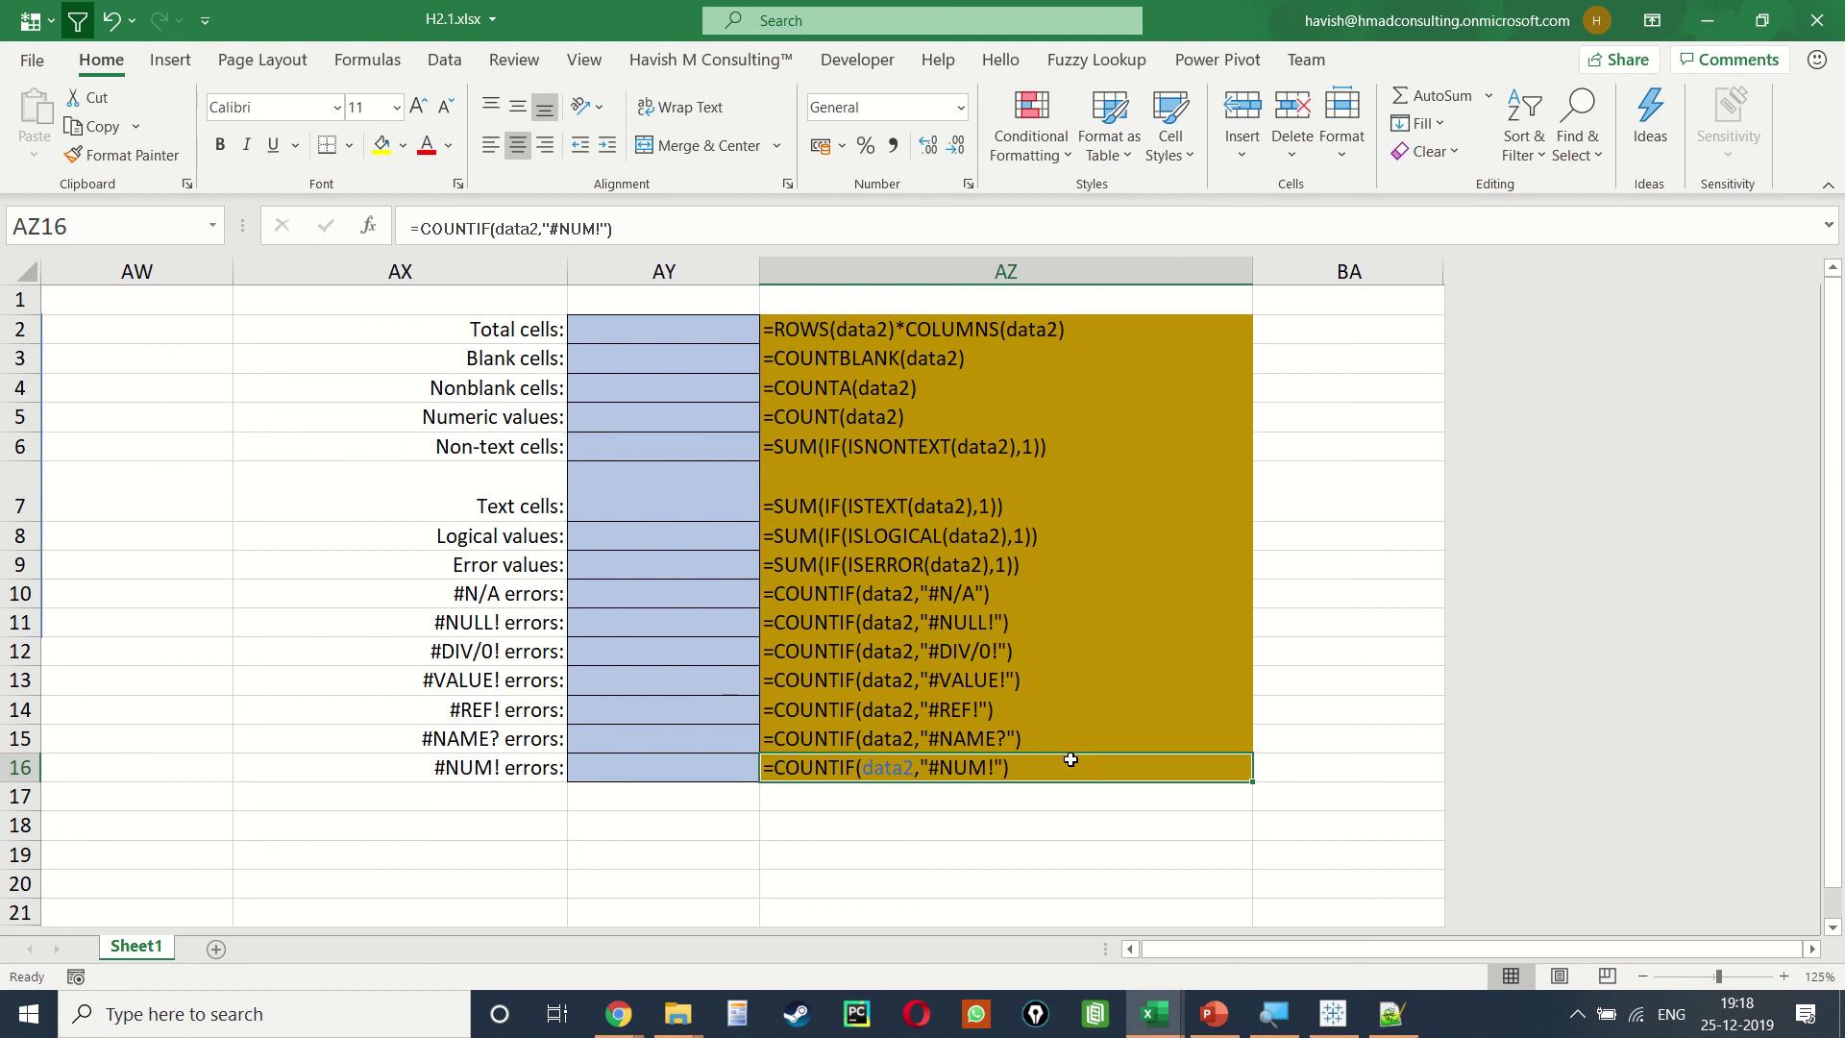